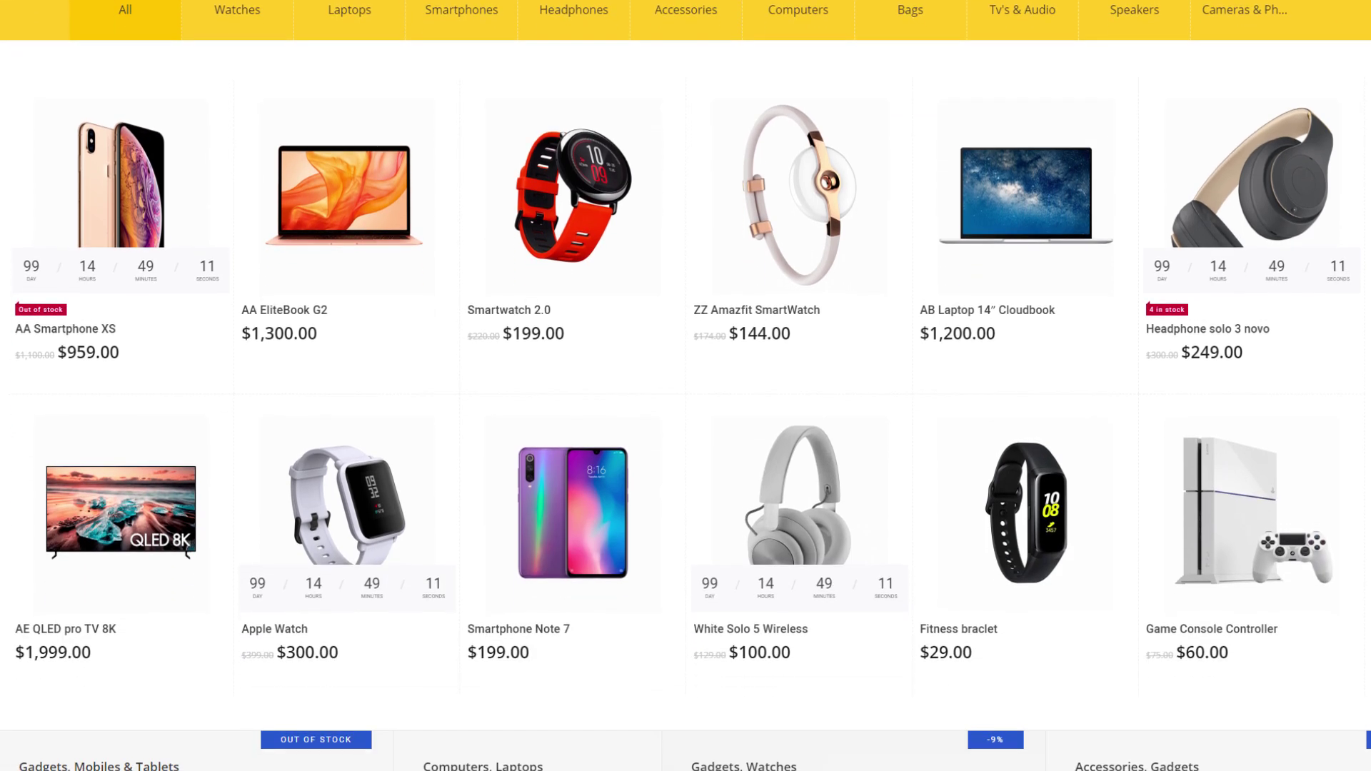
{"action": "scroll", "coordinate": [686, 386], "scroll_direction": "down", "scroll_amount": 5}
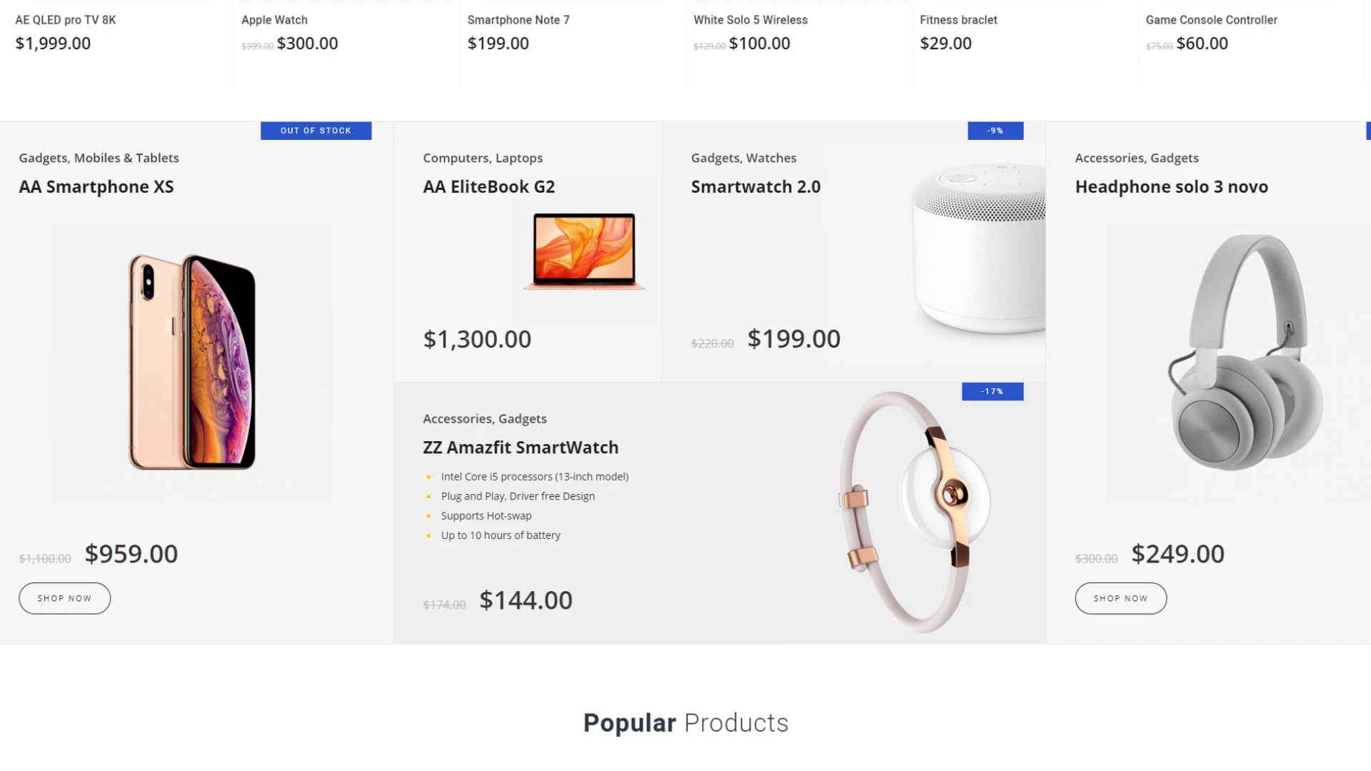
{"action": "scroll", "coordinate": [686, 385], "scroll_direction": "down", "scroll_amount": 5}
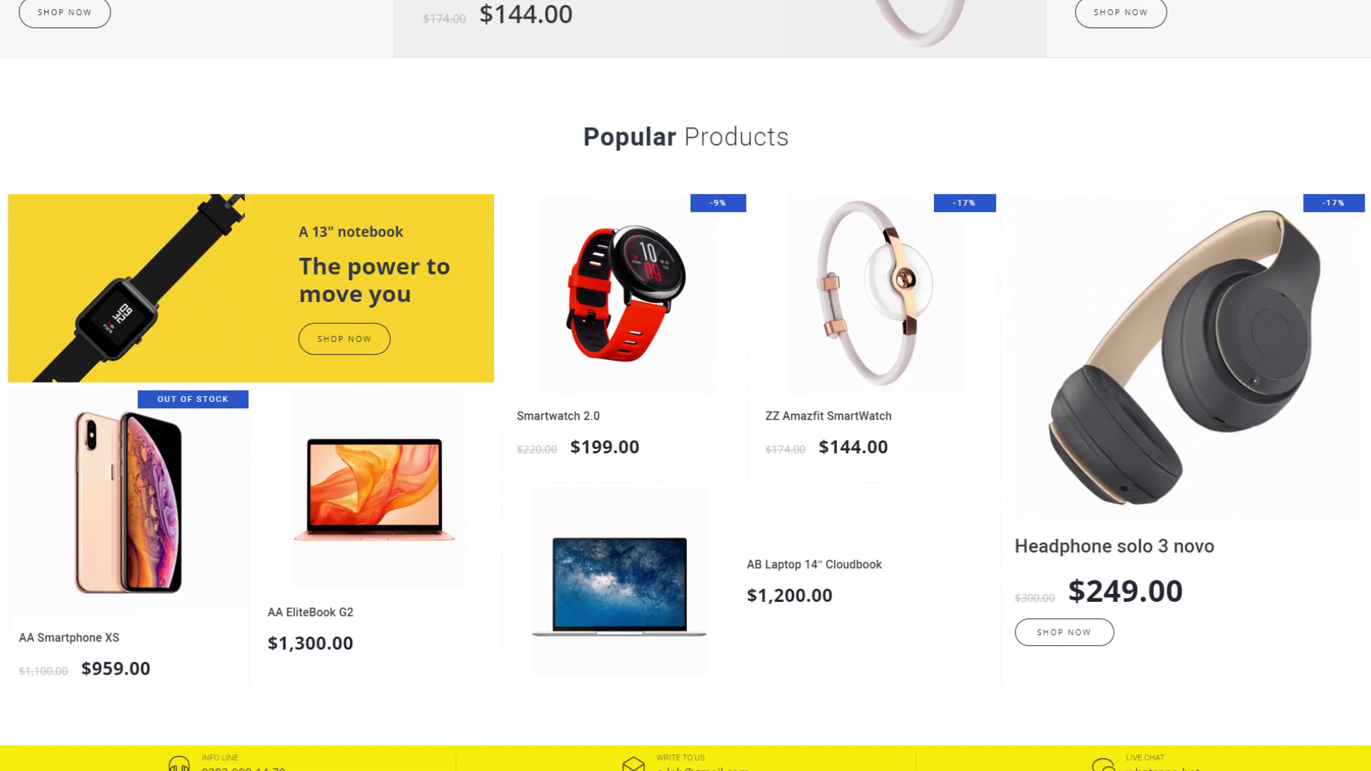
{"action": "scroll", "coordinate": [686, 386], "scroll_direction": "down", "scroll_amount": 5}
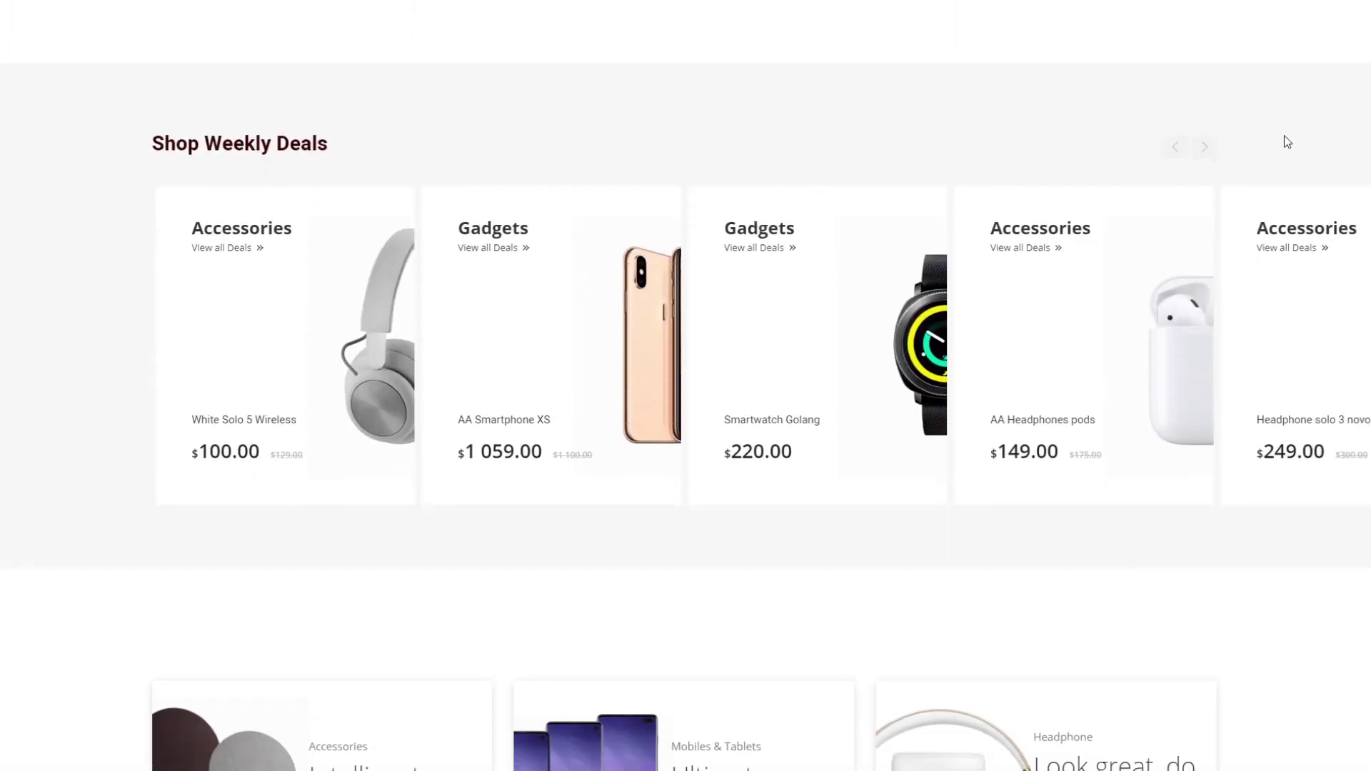
- Advance the Shop Weekly Deals carousel by two cards
{"action": "left_click", "coordinate": [1205, 147]}
{"action": "left_click", "coordinate": [1205, 148]}
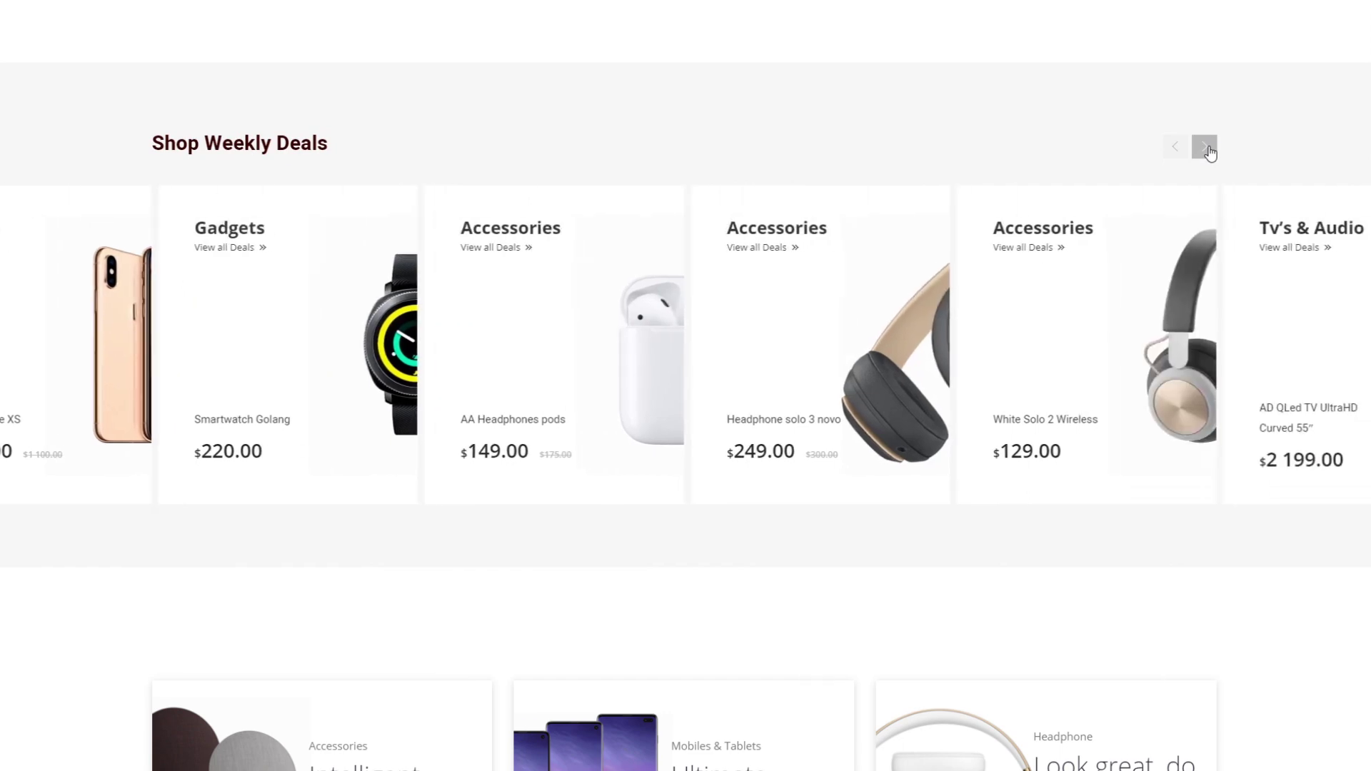
{"action": "scroll", "coordinate": [1209, 152], "scroll_direction": "down", "scroll_amount": 10}
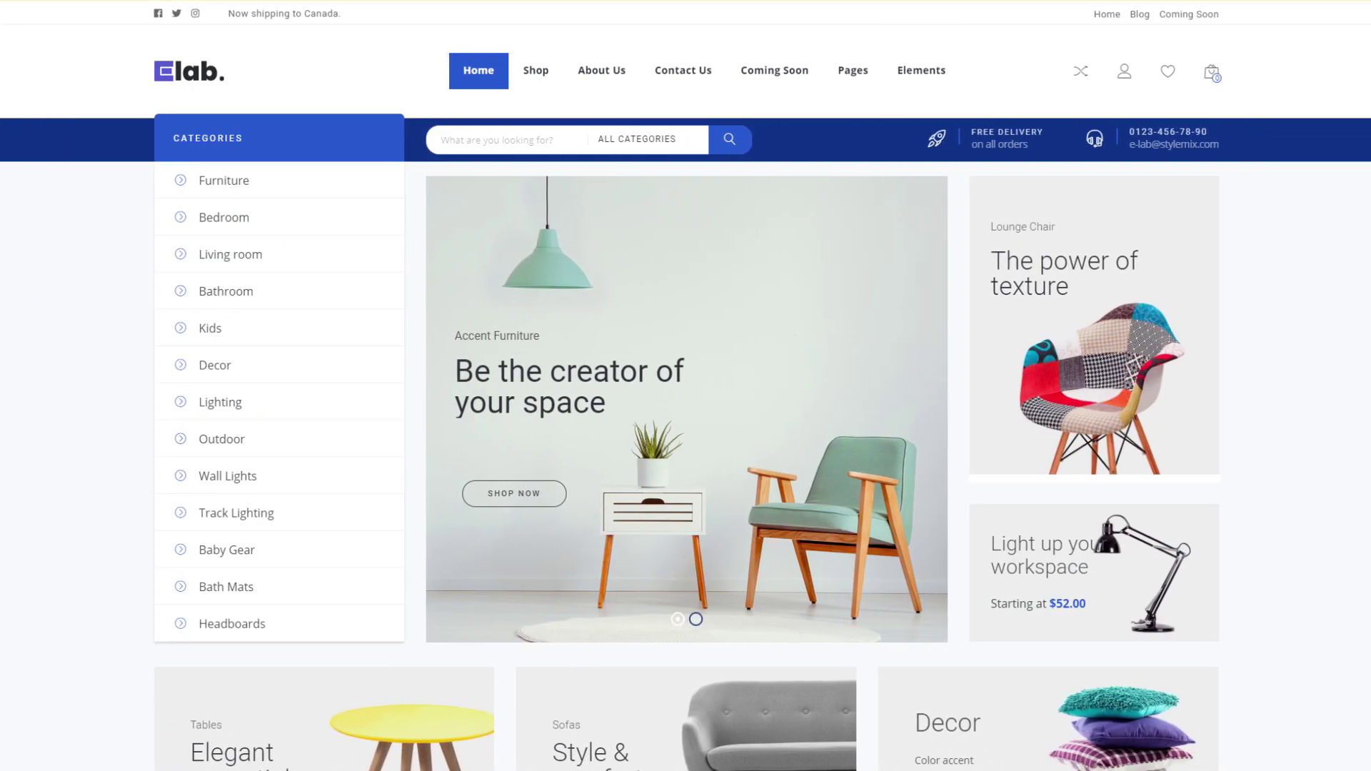
{"action": "scroll", "coordinate": [686, 429], "scroll_direction": "down", "scroll_amount": 8}
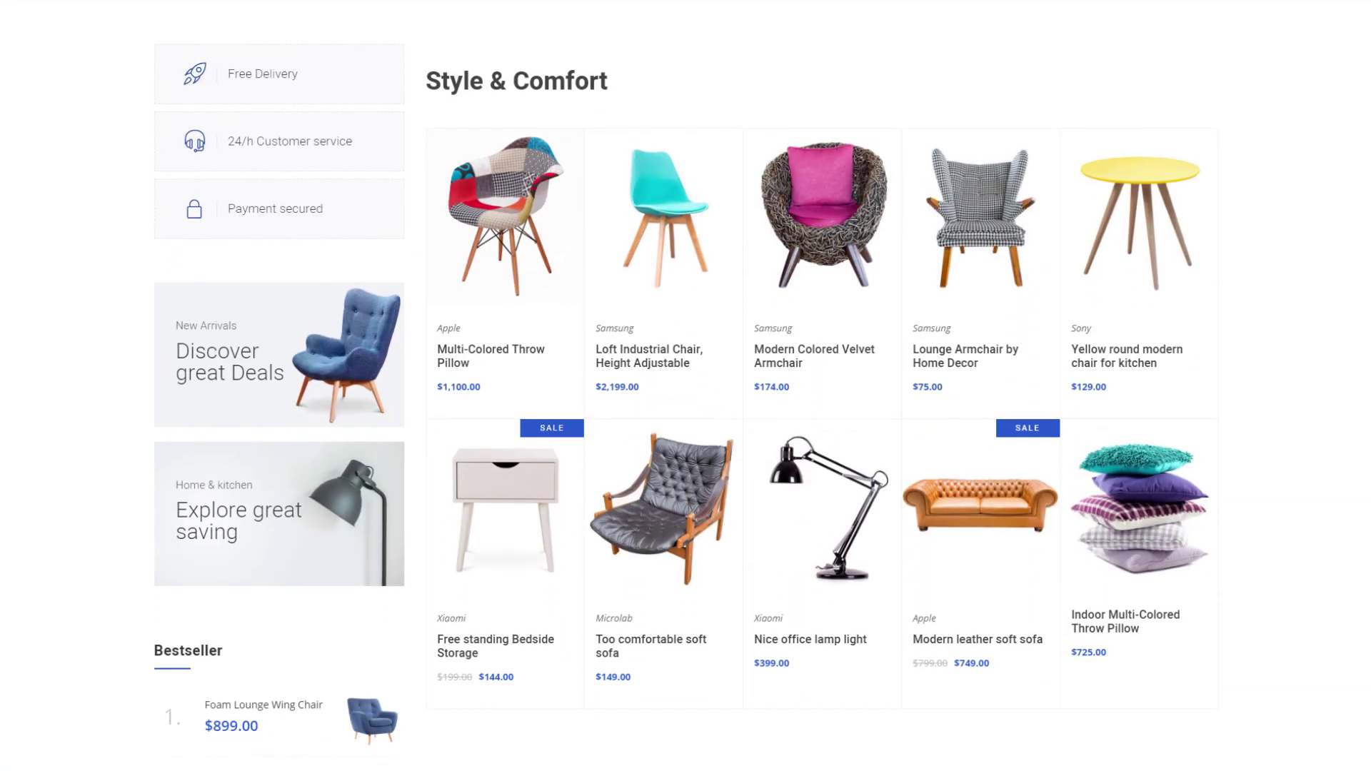
{"action": "scroll", "coordinate": [685, 429], "scroll_direction": "down", "scroll_amount": 5}
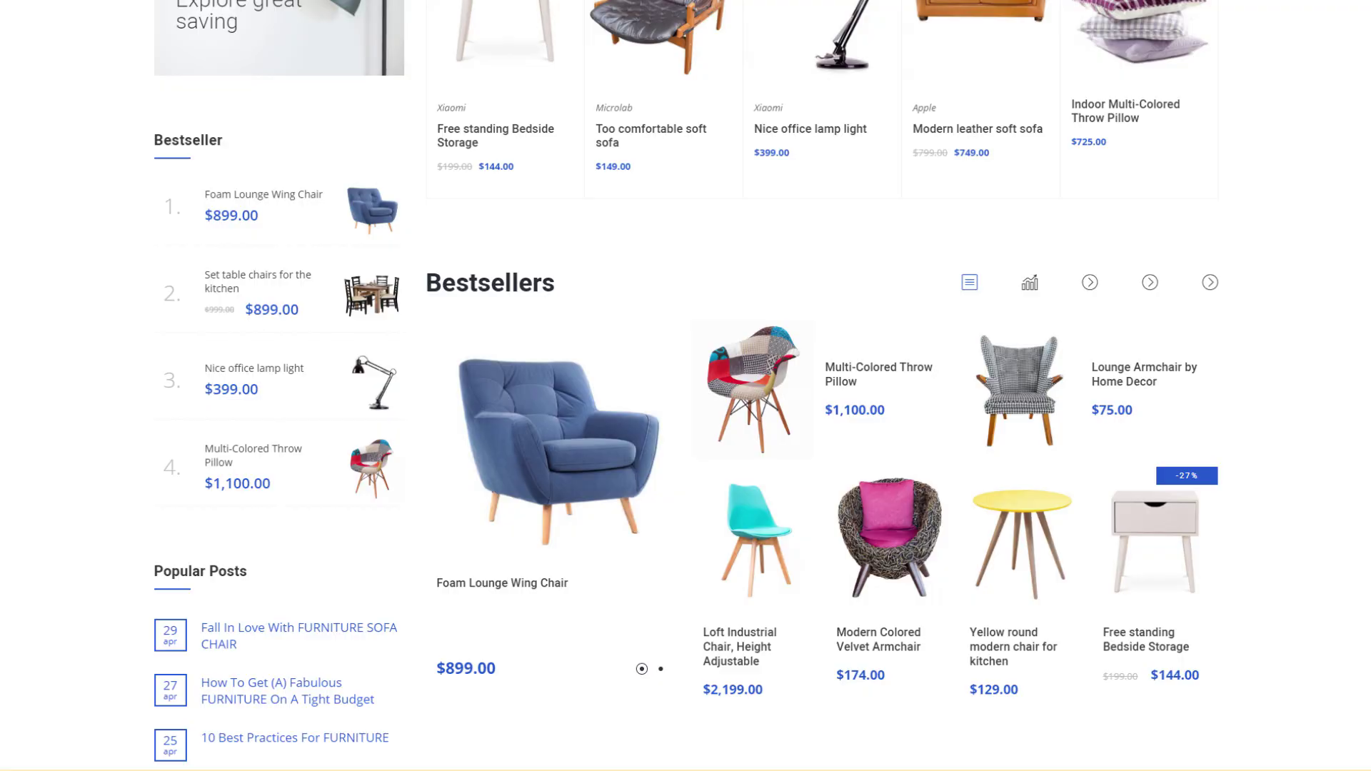
{"action": "scroll", "coordinate": [1332, 453], "scroll_direction": "down", "scroll_amount": 2}
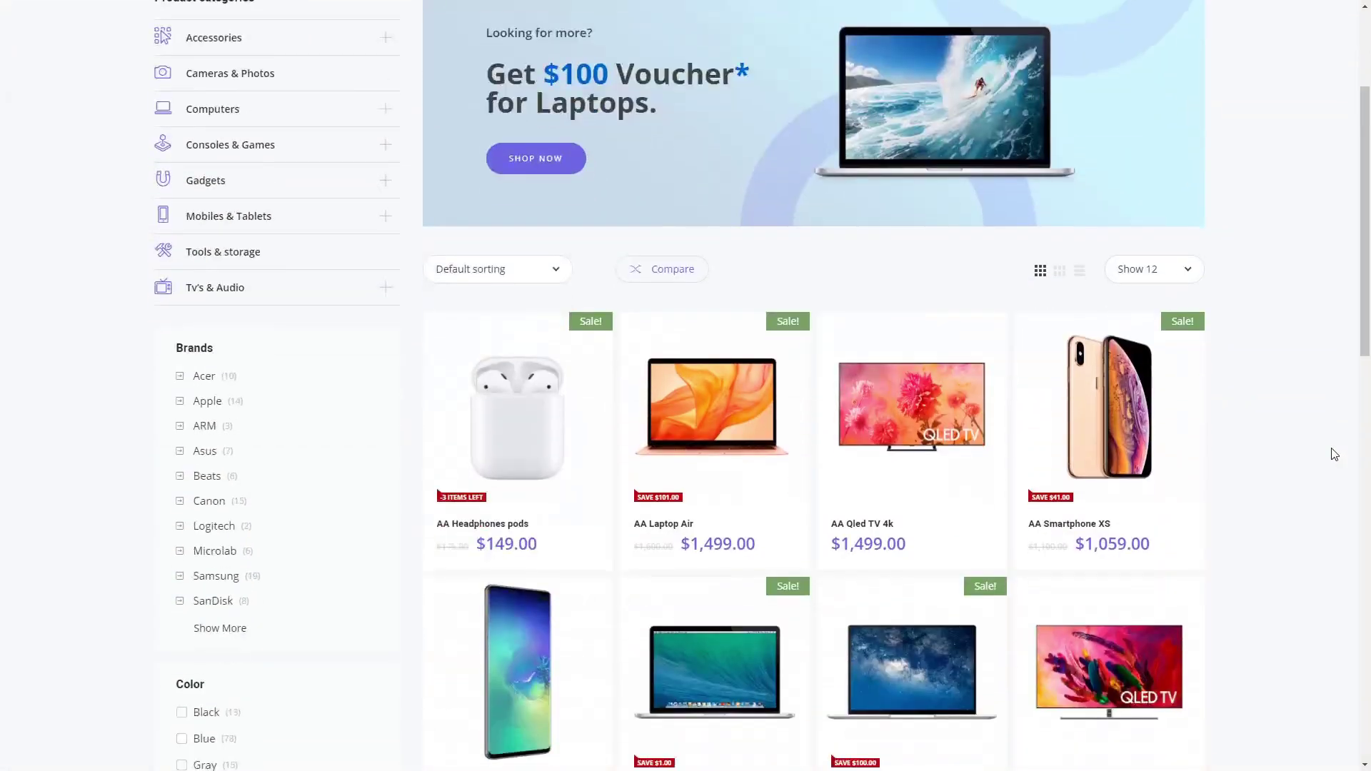
- Add the AA Smartphone XS to the cart and reach checkout with Cash on delivery selected
{"action": "left_click", "coordinate": [1127, 454]}
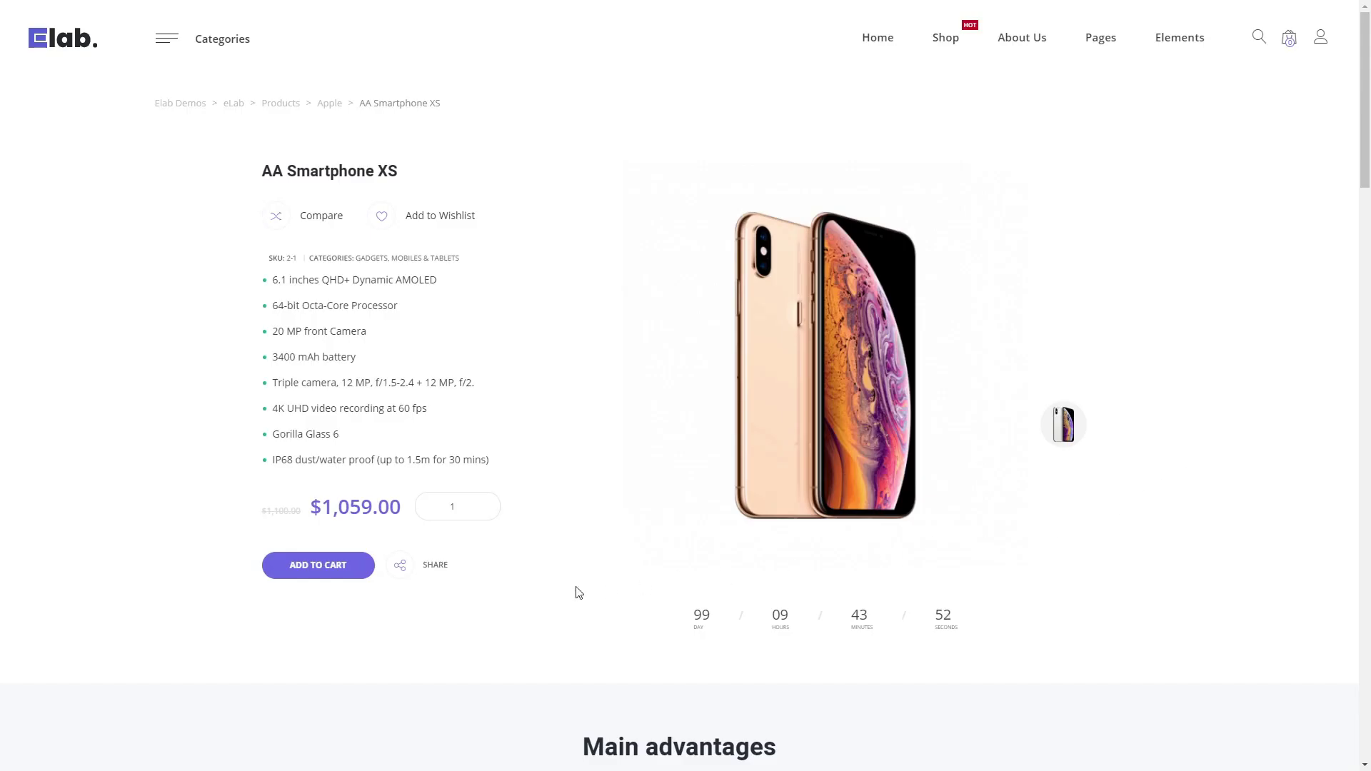
{"action": "left_click", "coordinate": [311, 571]}
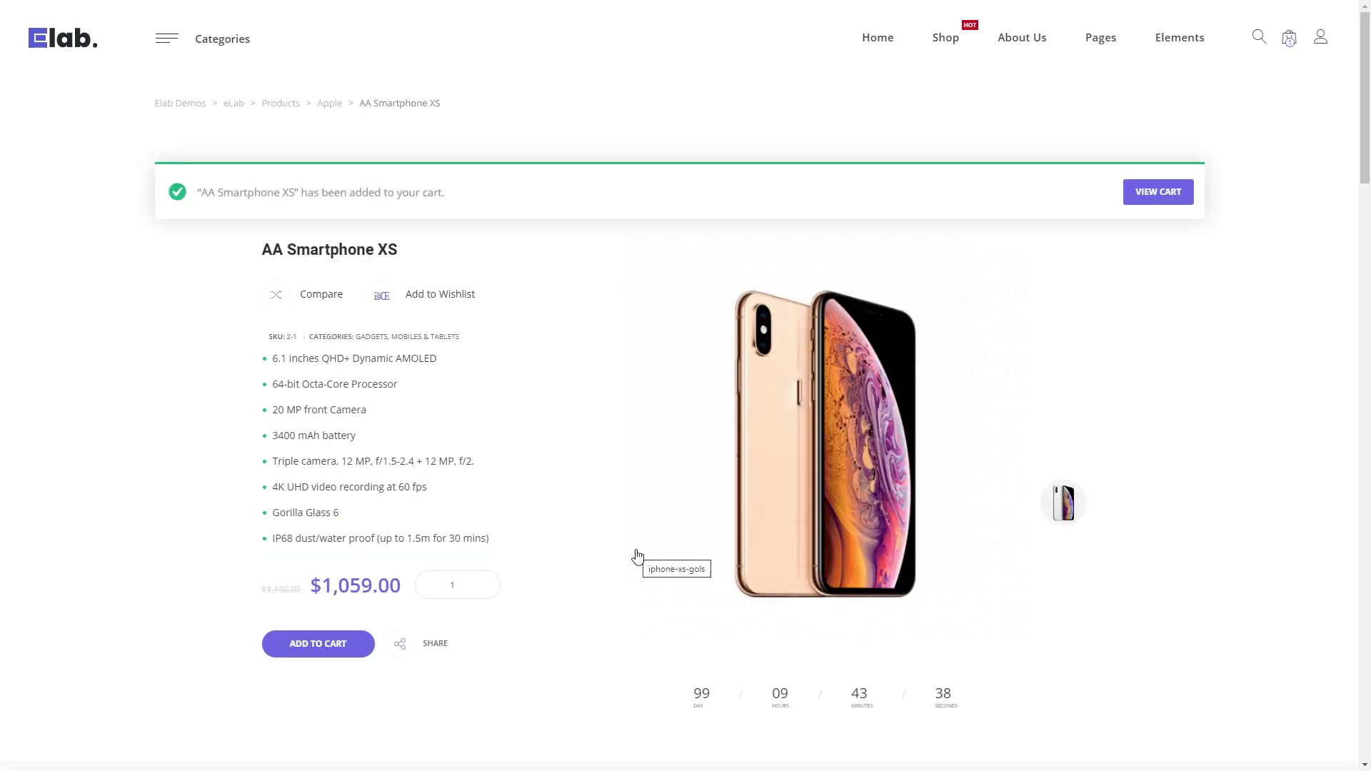
{"action": "left_click", "coordinate": [1143, 202]}
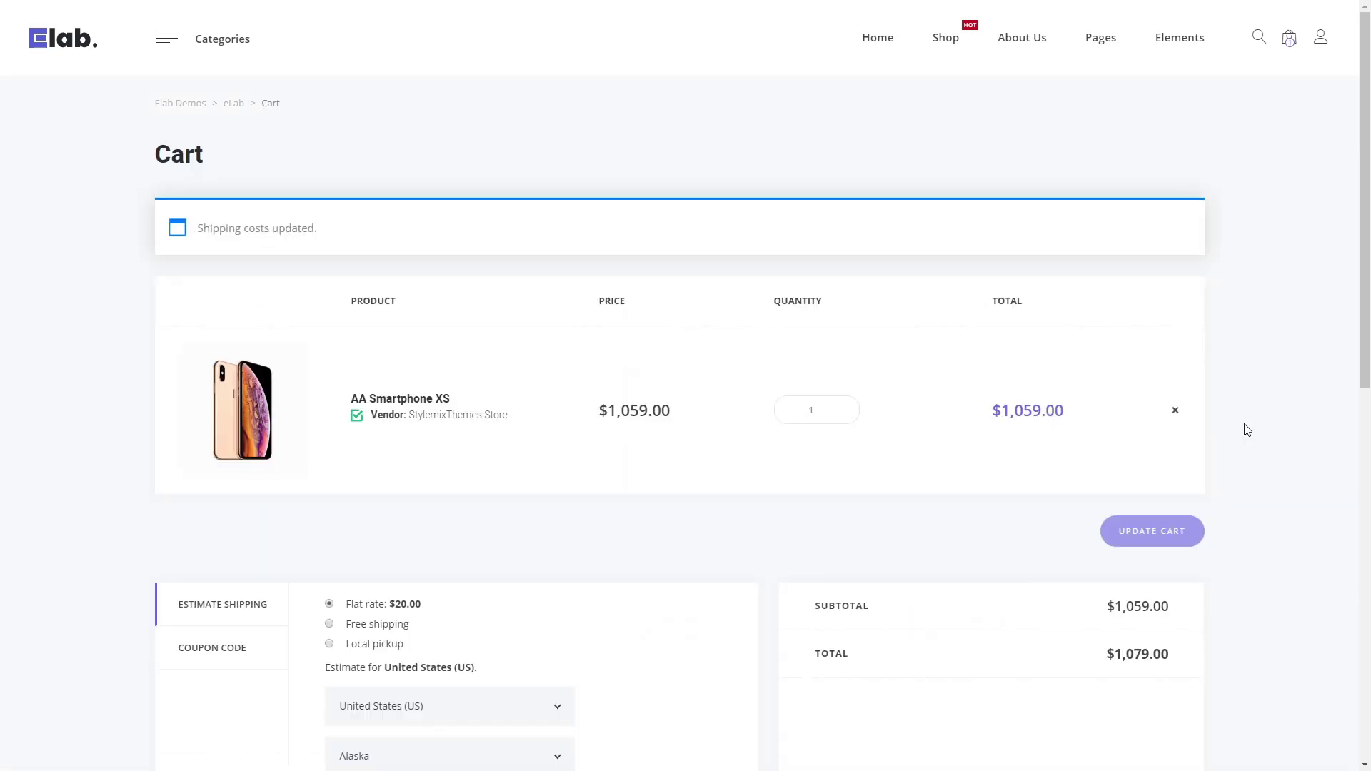
{"action": "scroll", "coordinate": [1246, 429], "scroll_direction": "down", "scroll_amount": 3}
{"action": "left_click", "coordinate": [1125, 710]}
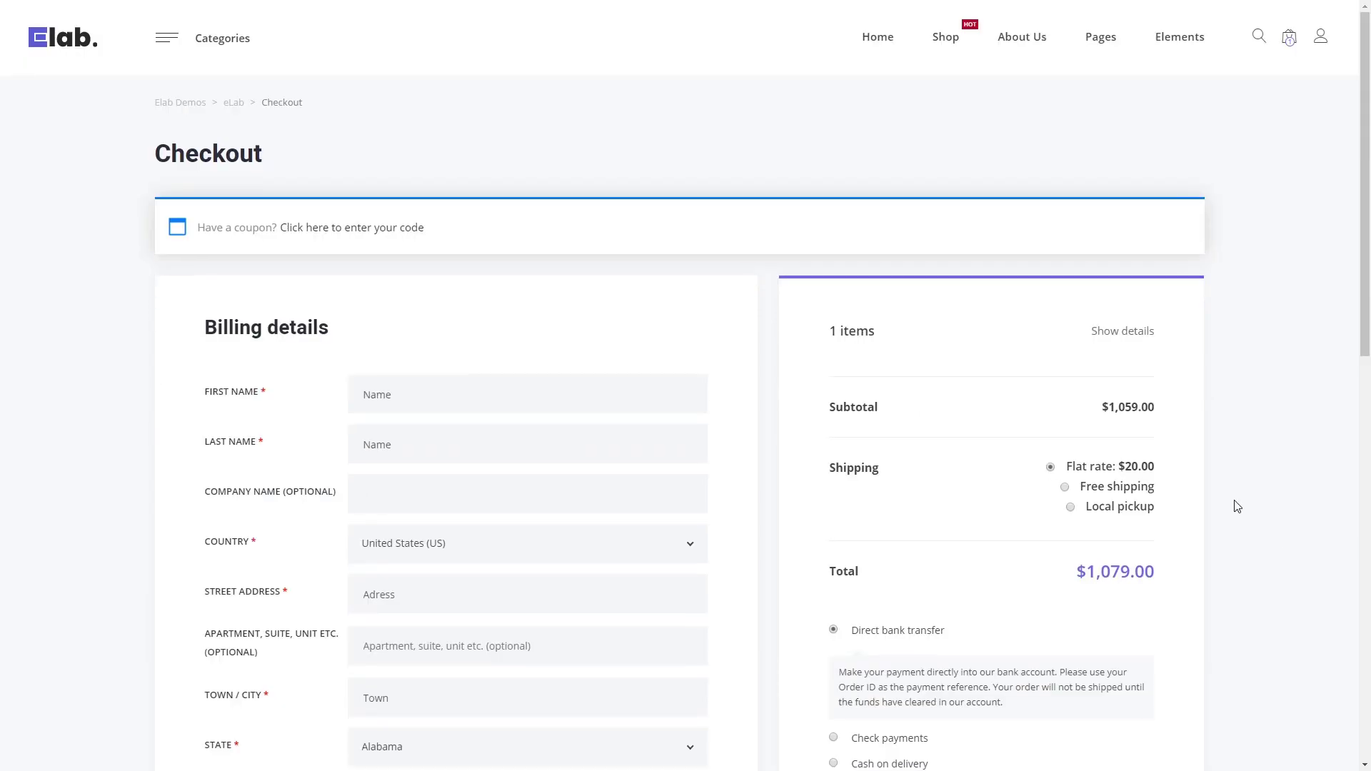
{"action": "scroll", "coordinate": [1233, 504], "scroll_direction": "down", "scroll_amount": 3}
{"action": "left_click", "coordinate": [874, 478]}
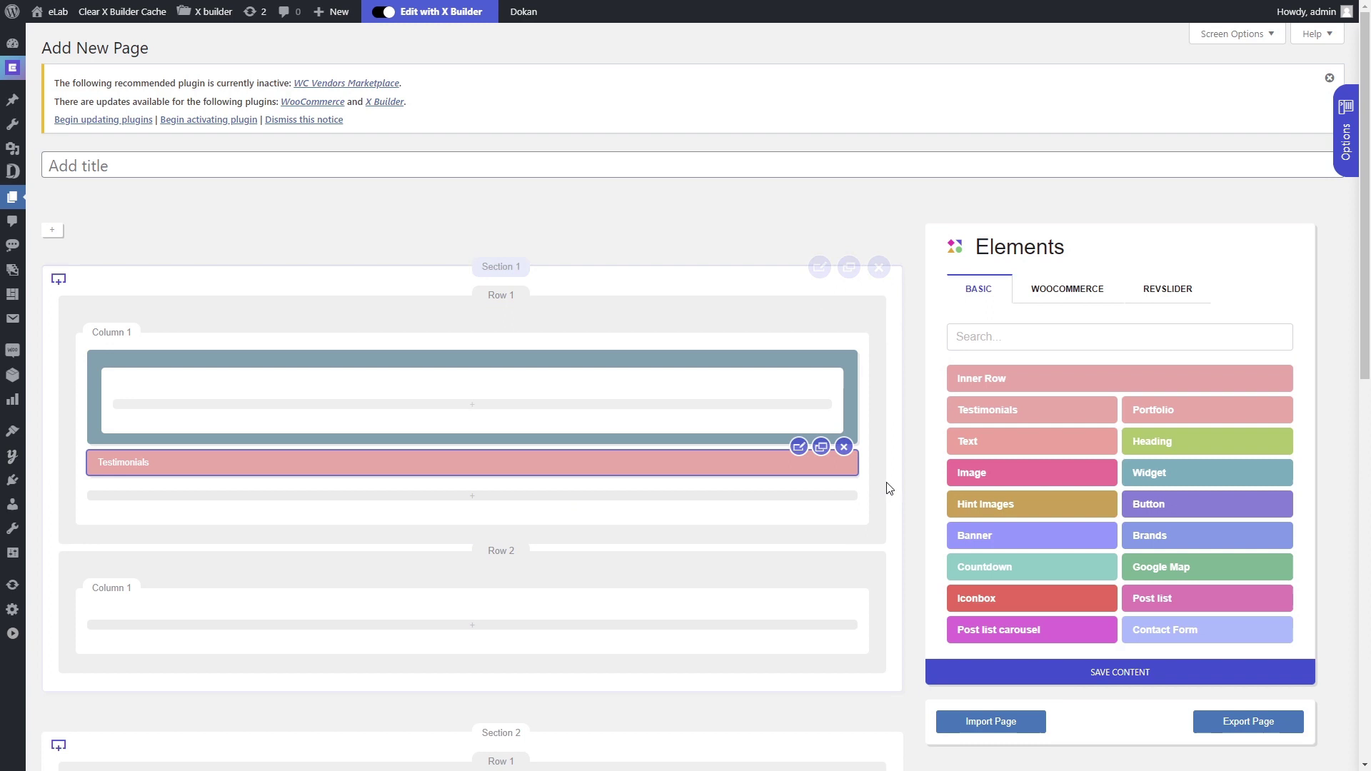
- Move Testimonials into Row 2, put that row above Row 1, and Section 2 above Section 1
{"action": "left_click_drag", "start_coordinate": [725, 459], "coordinate": [689, 616]}
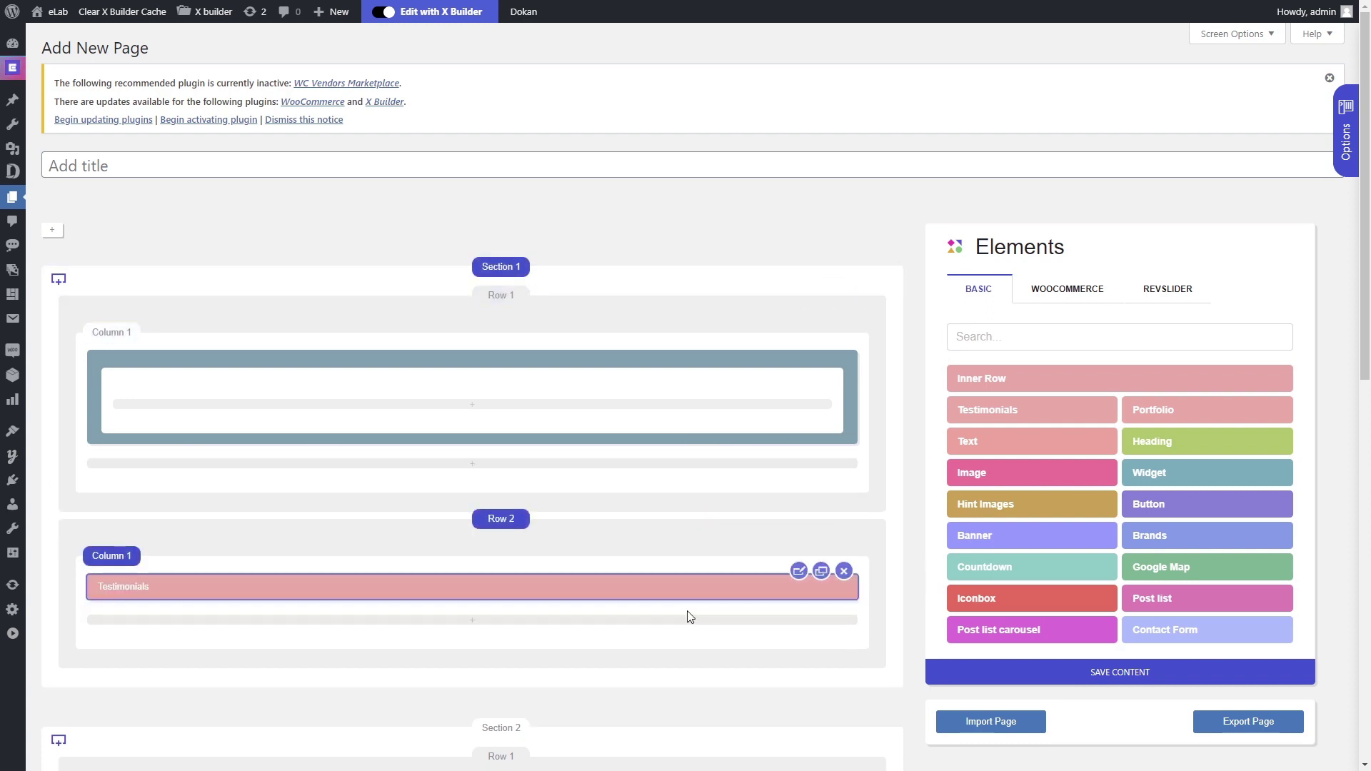
{"action": "left_click_drag", "start_coordinate": [582, 538], "coordinate": [581, 350]}
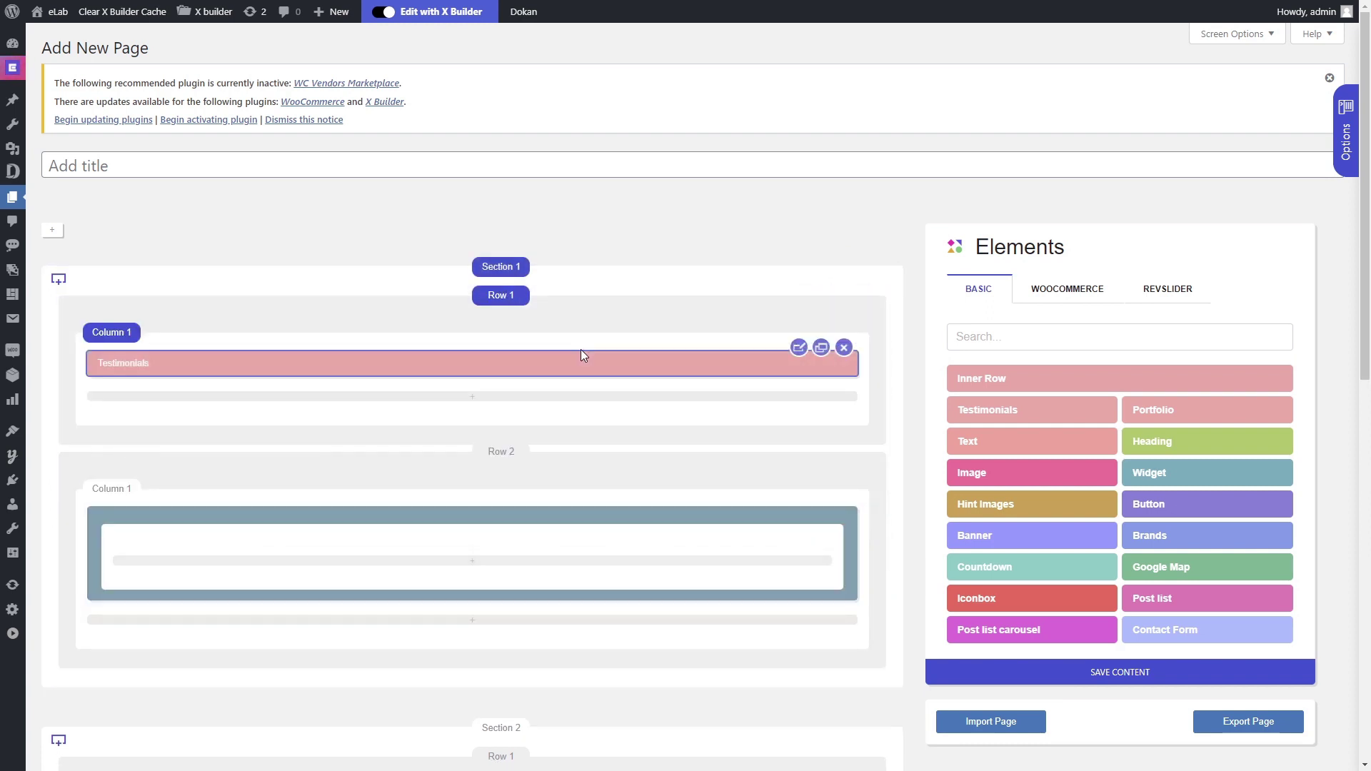
{"action": "left_click_drag", "start_coordinate": [646, 735], "coordinate": [606, 315]}
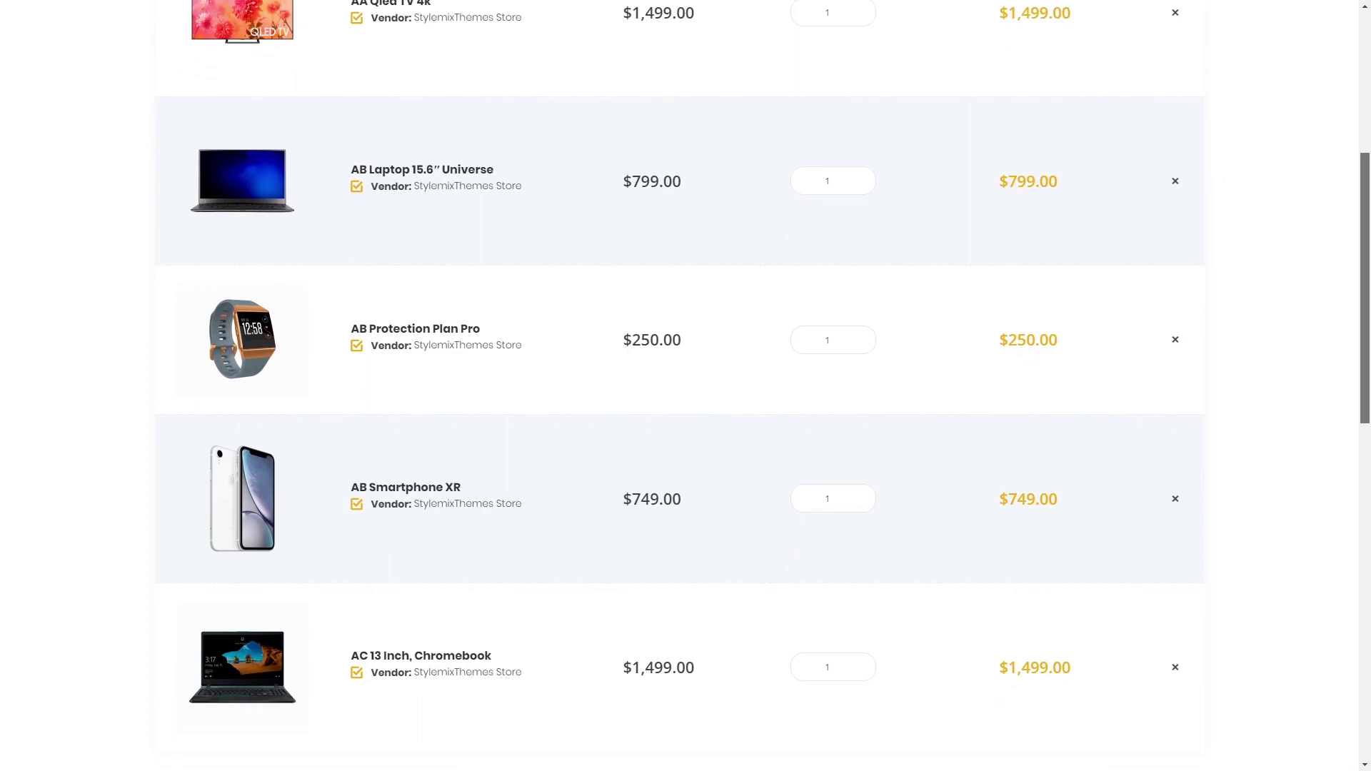
{"action": "type", "text": "smar"}
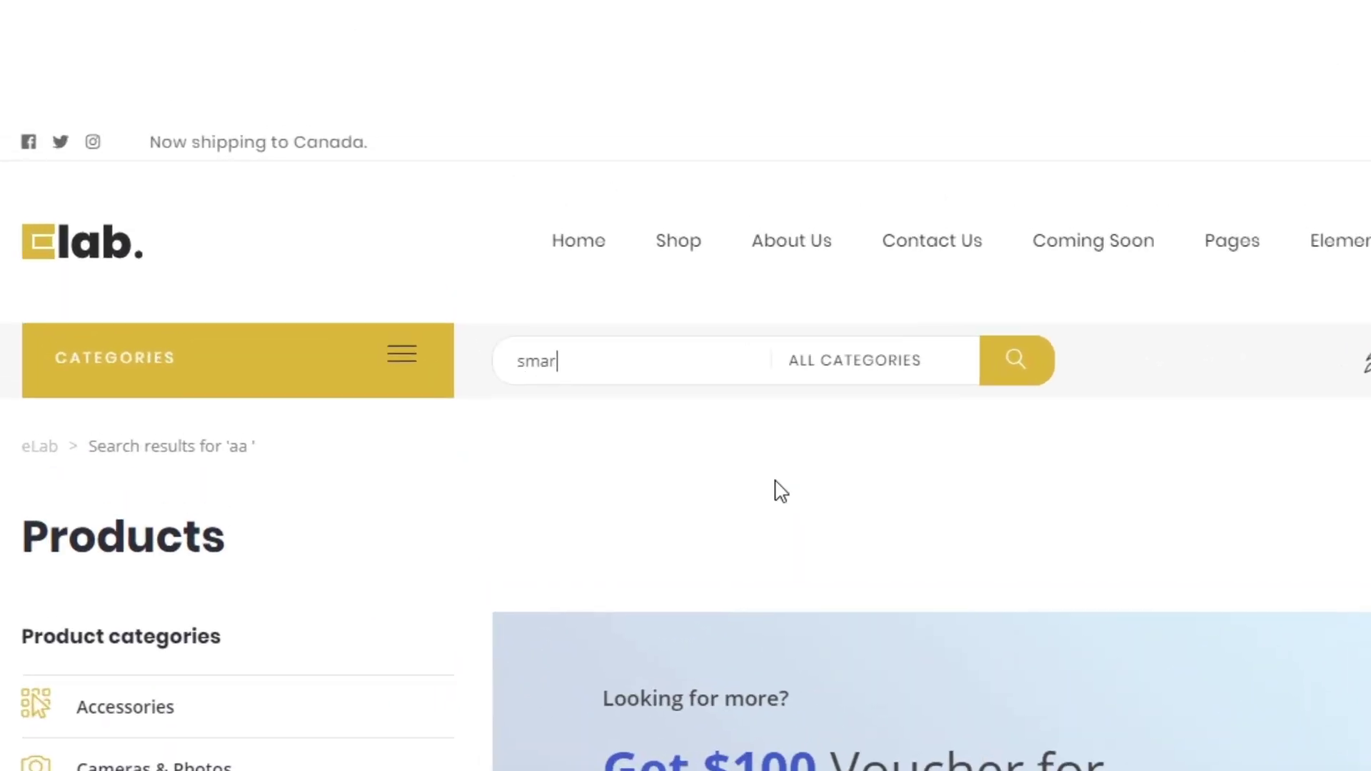
{"action": "type", "text": "t"}
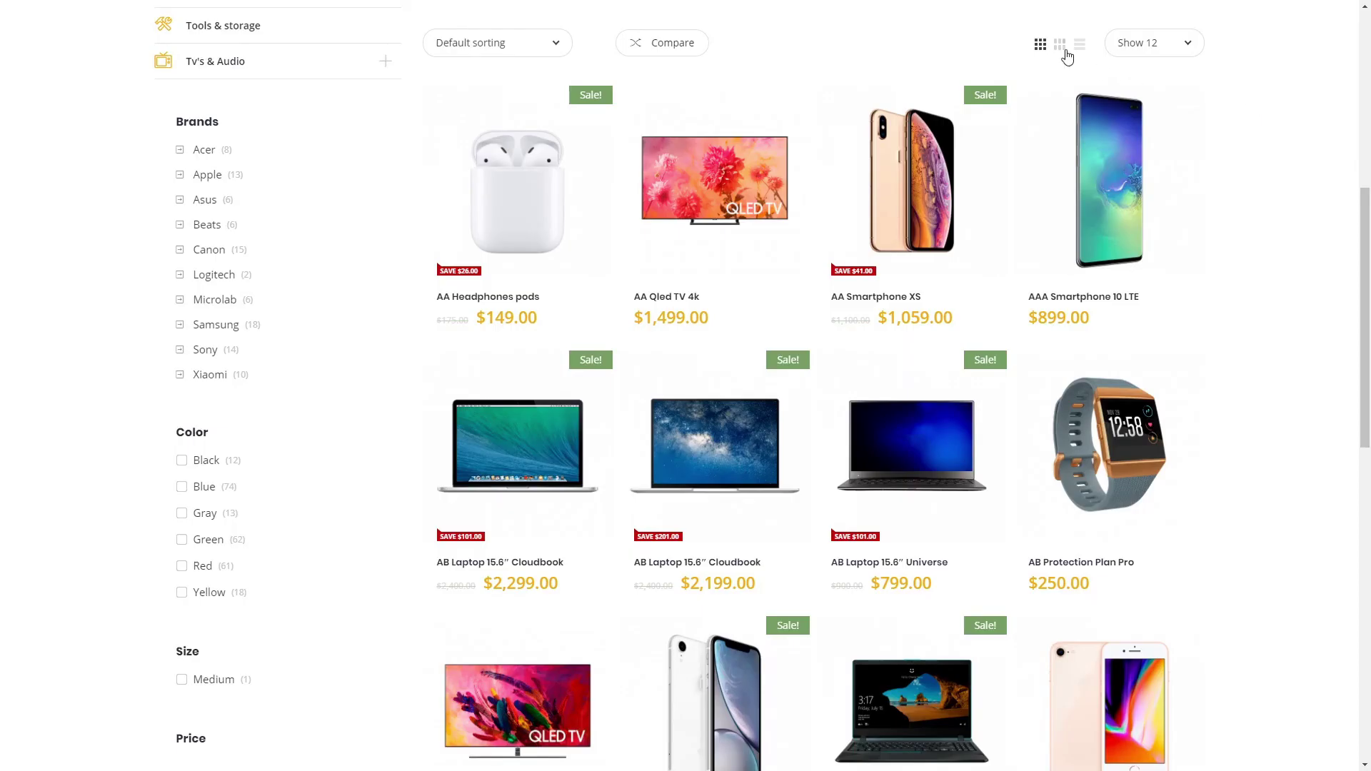
- Switch the shop products from the detailed grid layout to the list layout
{"action": "left_click", "coordinate": [1060, 47]}
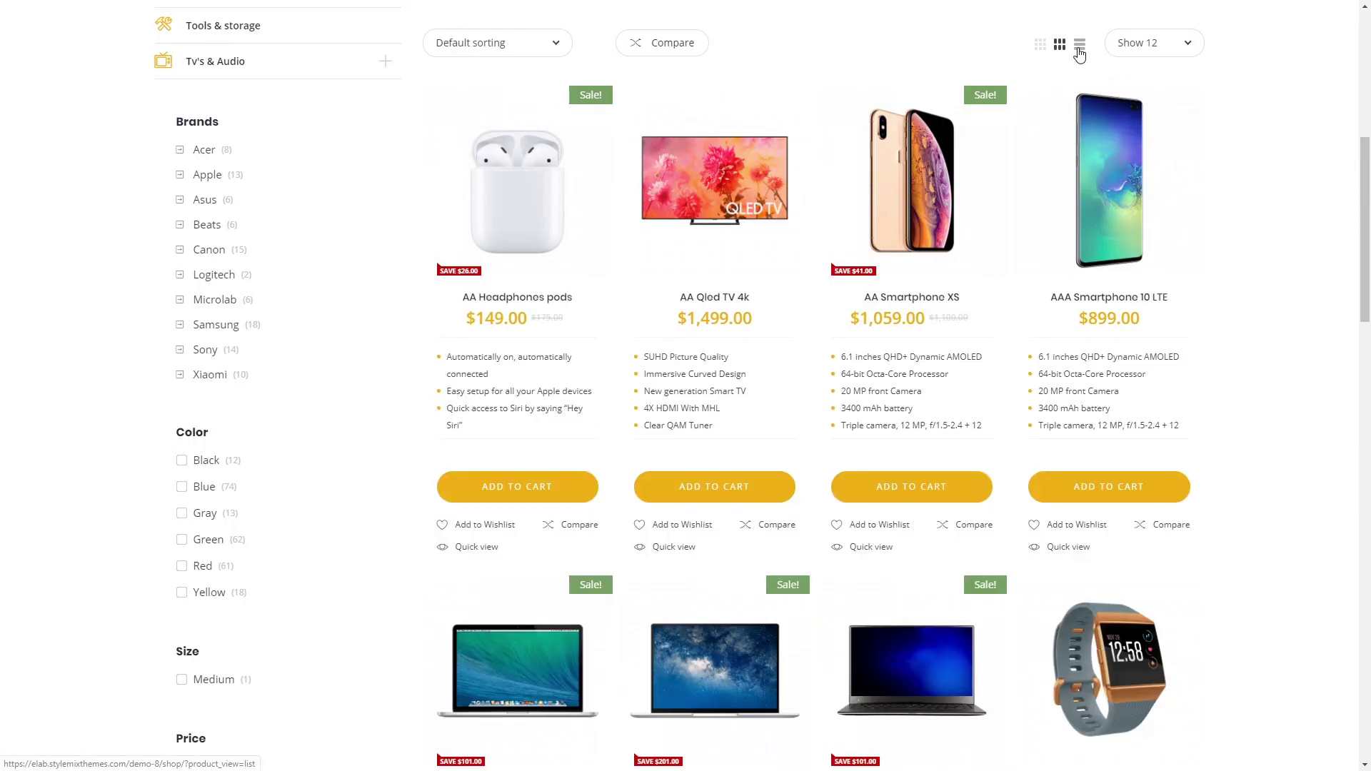
{"action": "left_click", "coordinate": [1079, 47]}
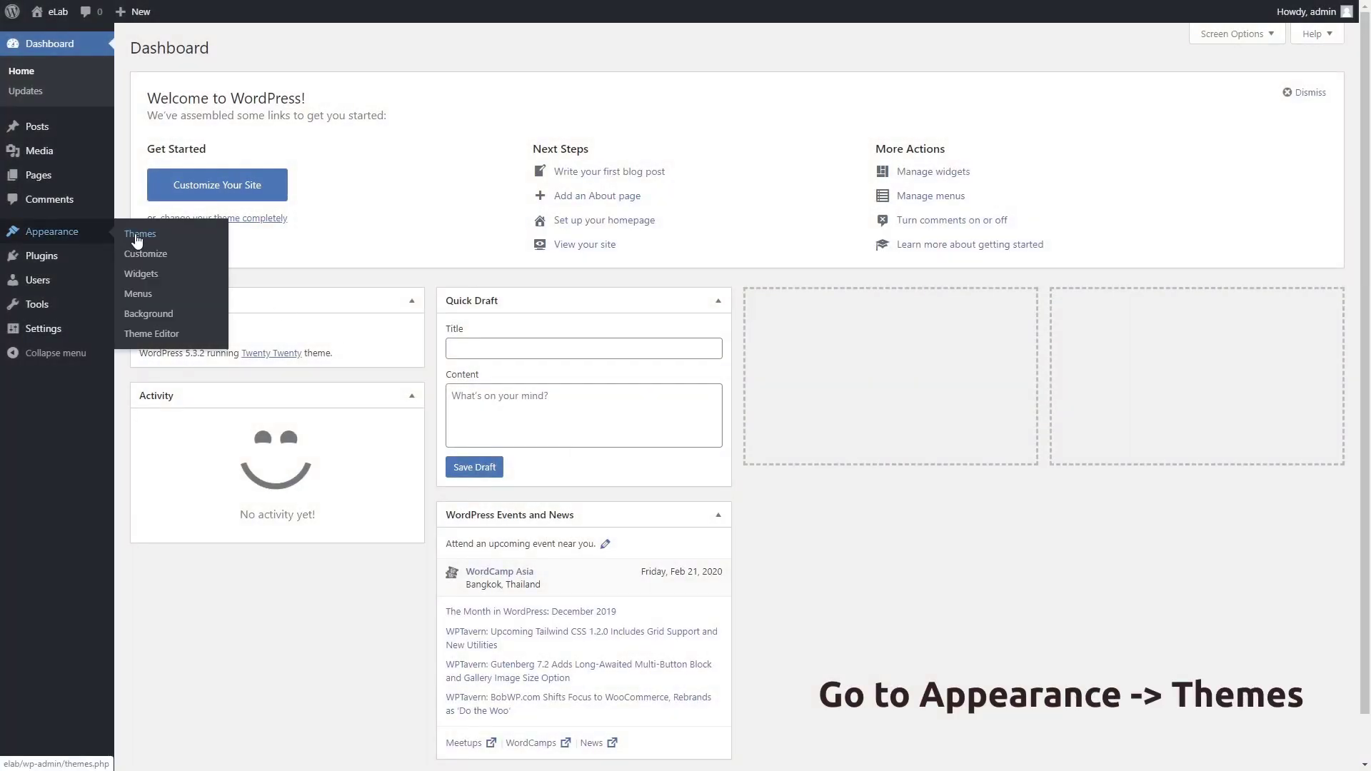
- Choose the elab.1.0.2.zip theme archive for upload from Appearance > Themes > Add New
{"action": "left_click", "coordinate": [137, 237]}
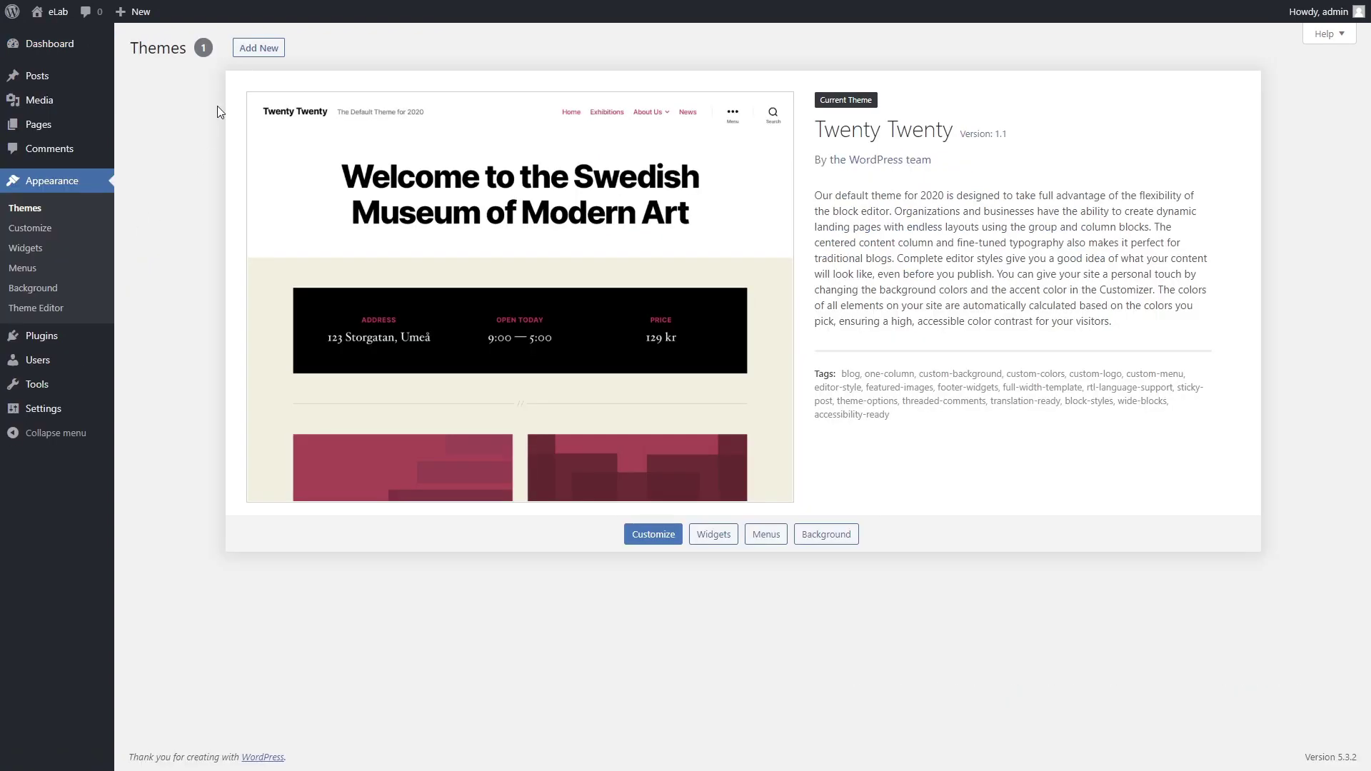
{"action": "left_click", "coordinate": [257, 47]}
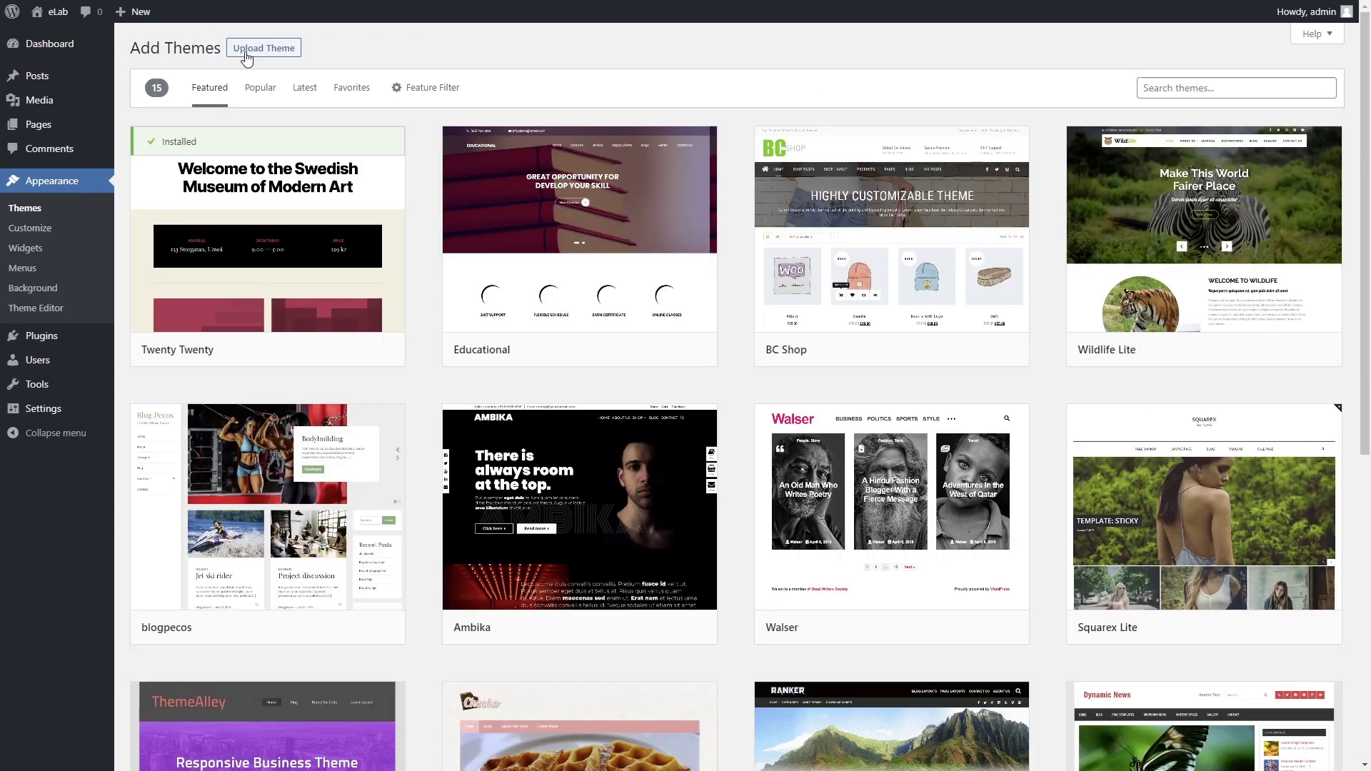
{"action": "left_click", "coordinate": [246, 53]}
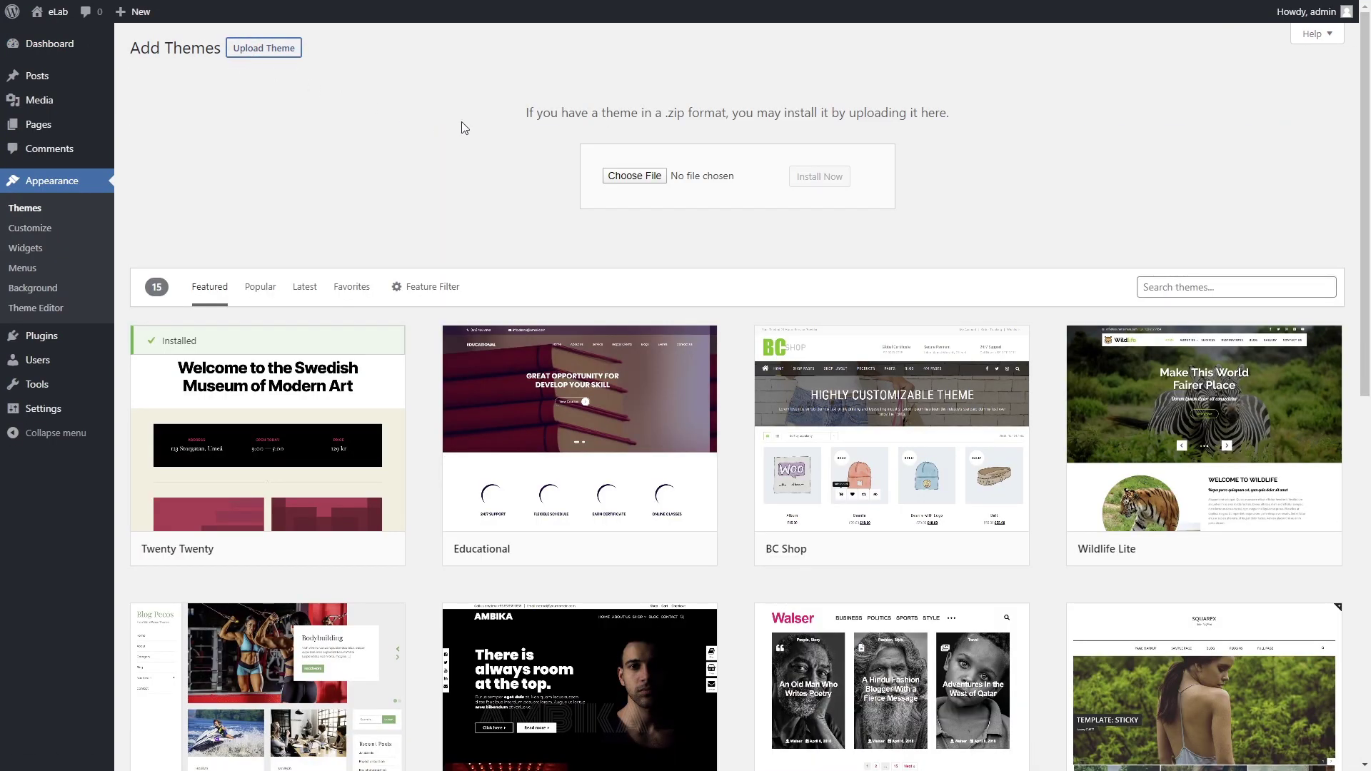
{"action": "left_click", "coordinate": [629, 180]}
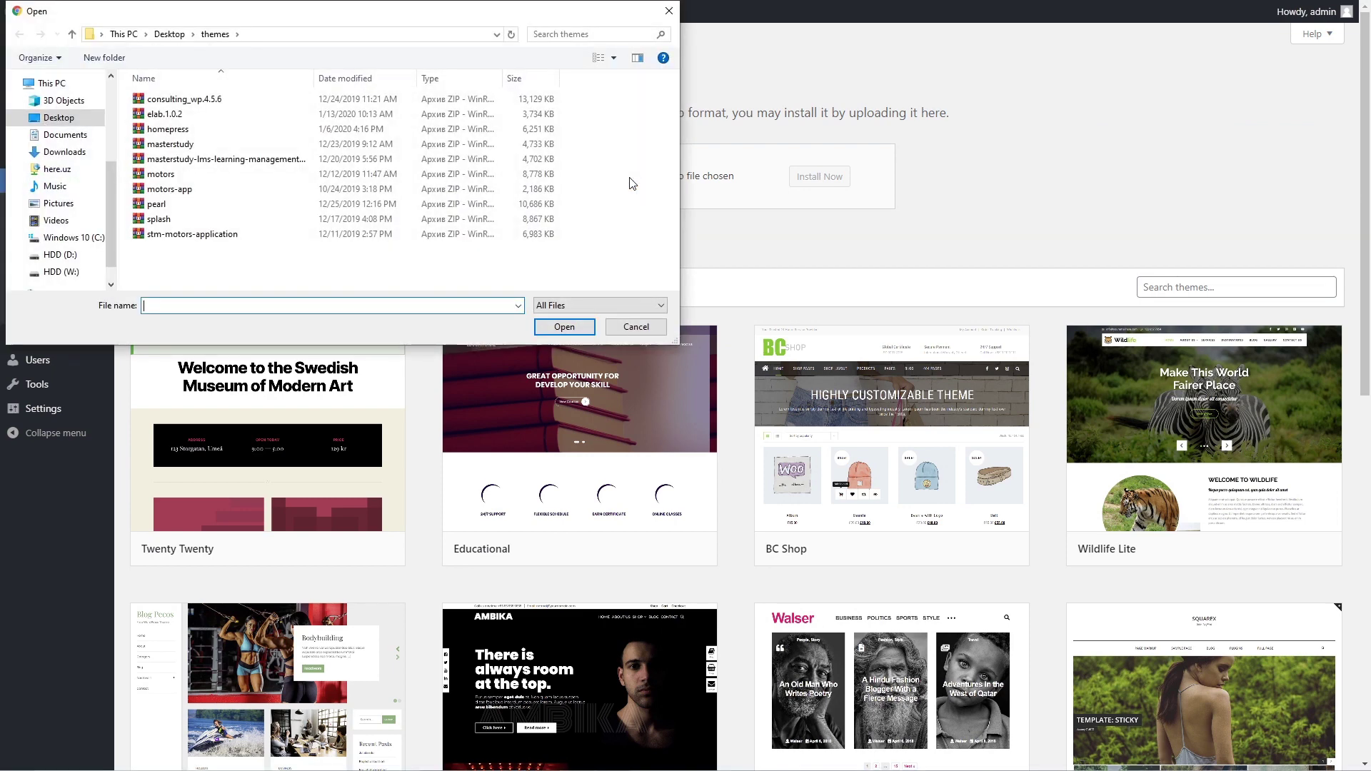
{"action": "left_click", "coordinate": [549, 115]}
{"action": "left_click", "coordinate": [585, 327]}
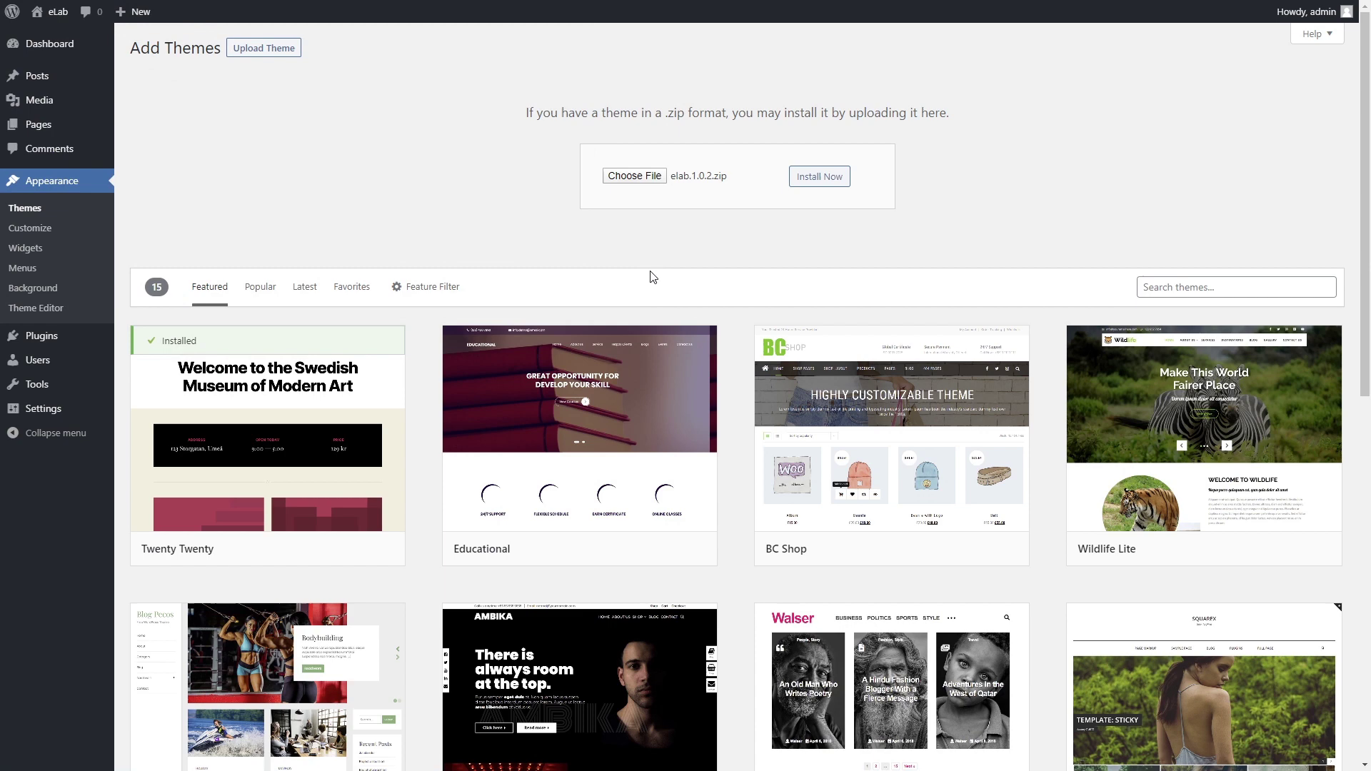
- Install and activate the eLab theme, then register it with the pasted purchase token
{"action": "left_click", "coordinate": [821, 182]}
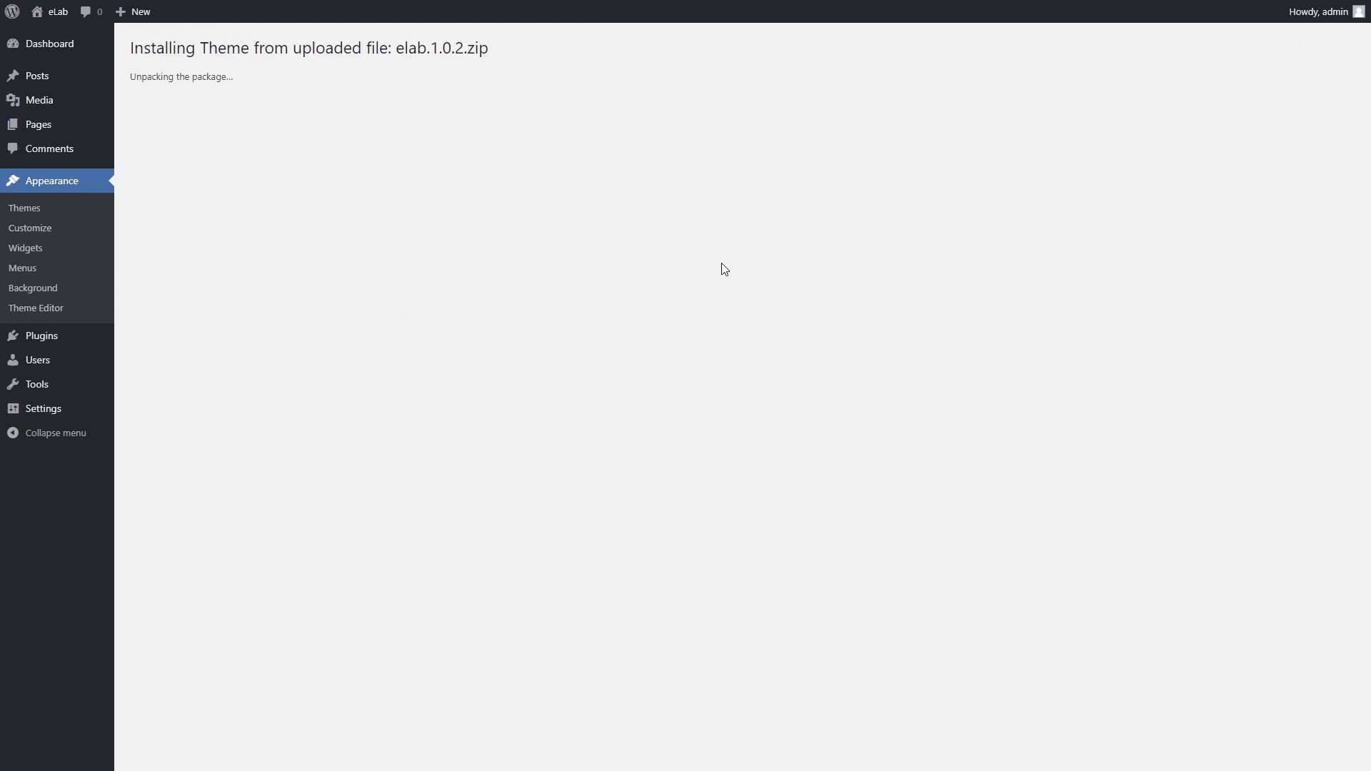
{"action": "left_click", "coordinate": [203, 144]}
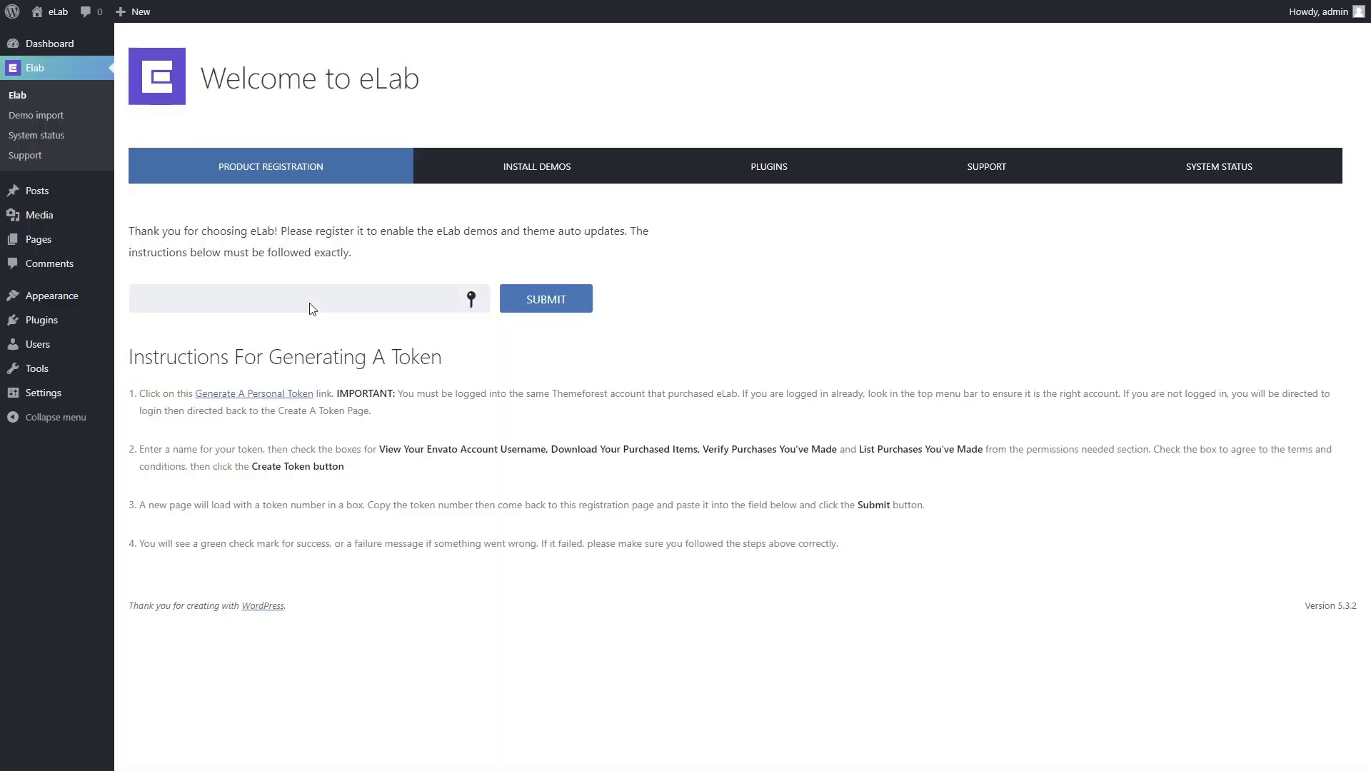
{"action": "key", "text": "ctrl+v"}
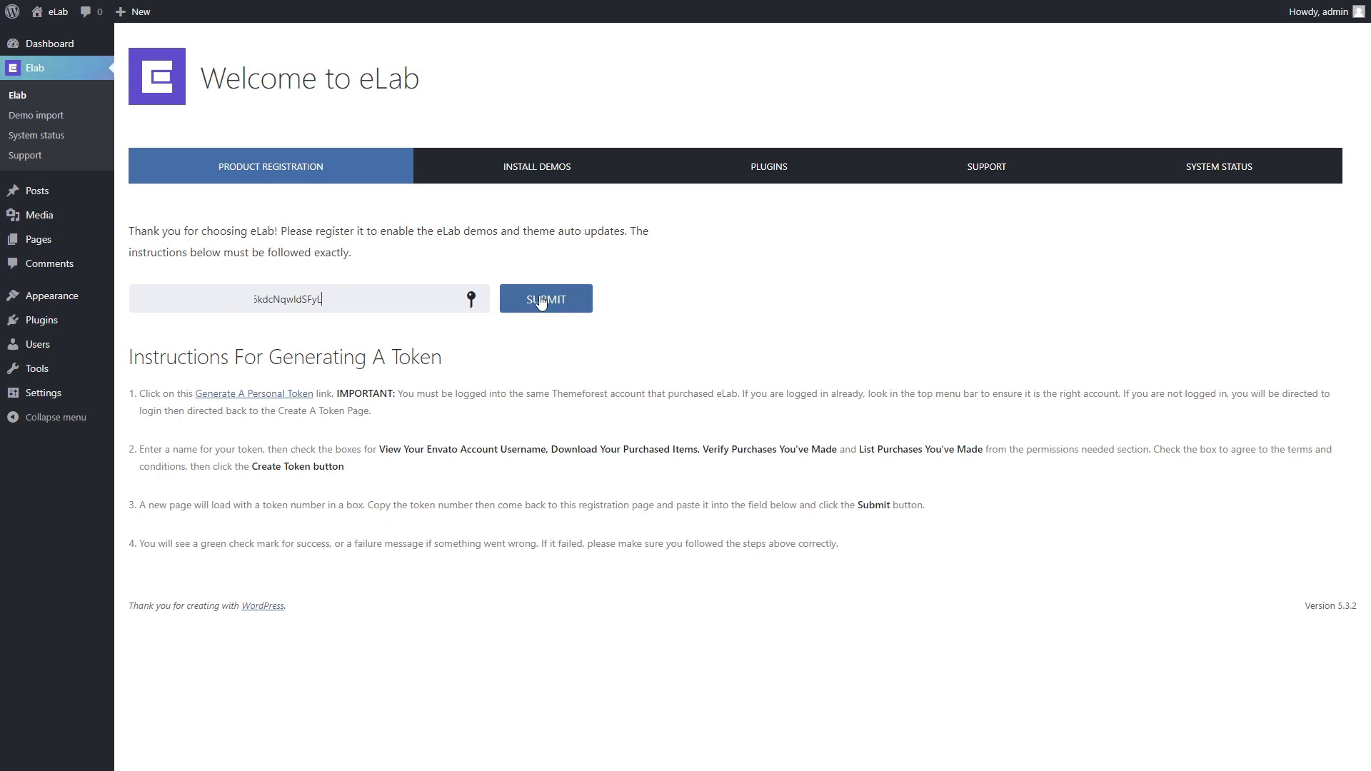
{"action": "left_click", "coordinate": [542, 303]}
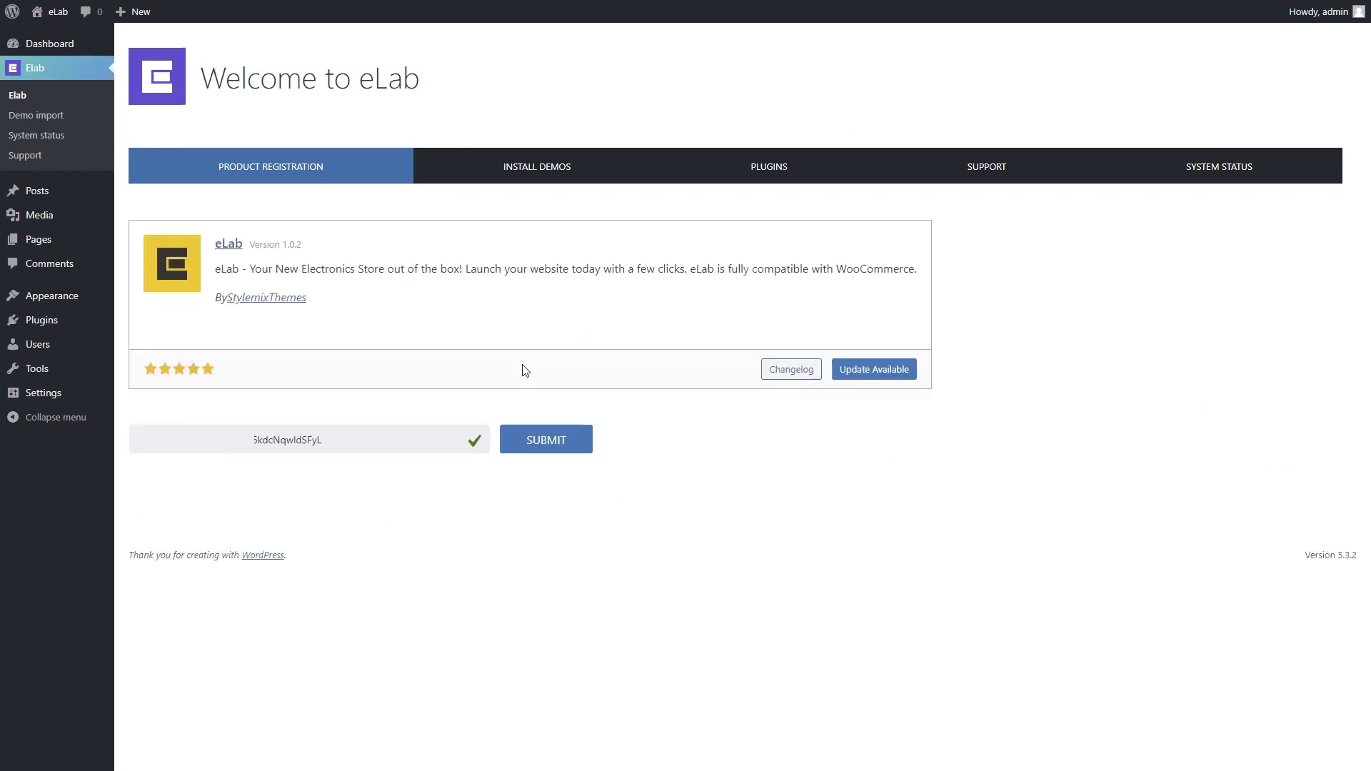
- Import Demo 1, accepting the privacy policy and starting the layout and plugin setup
{"action": "left_click", "coordinate": [510, 169]}
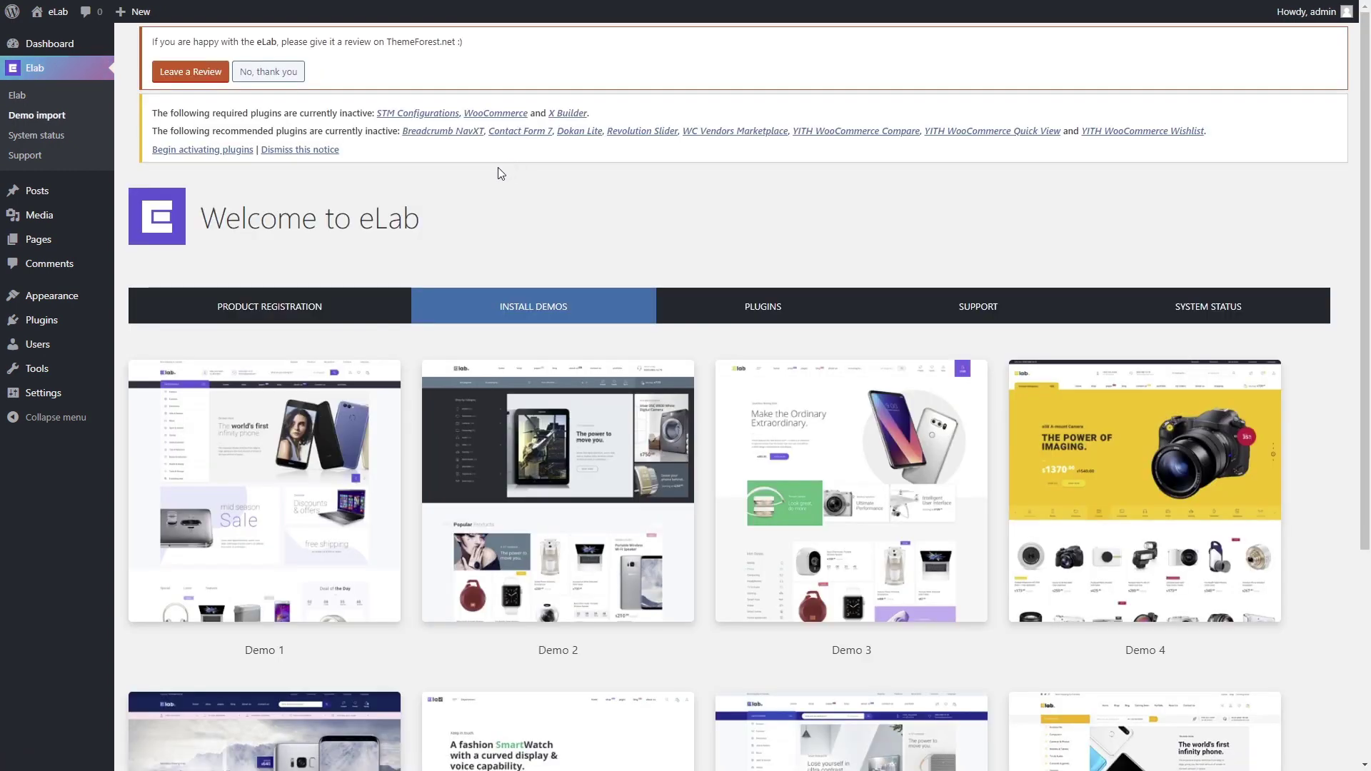
{"action": "scroll", "coordinate": [309, 434], "scroll_direction": "down", "scroll_amount": 2}
{"action": "left_click", "coordinate": [267, 363]}
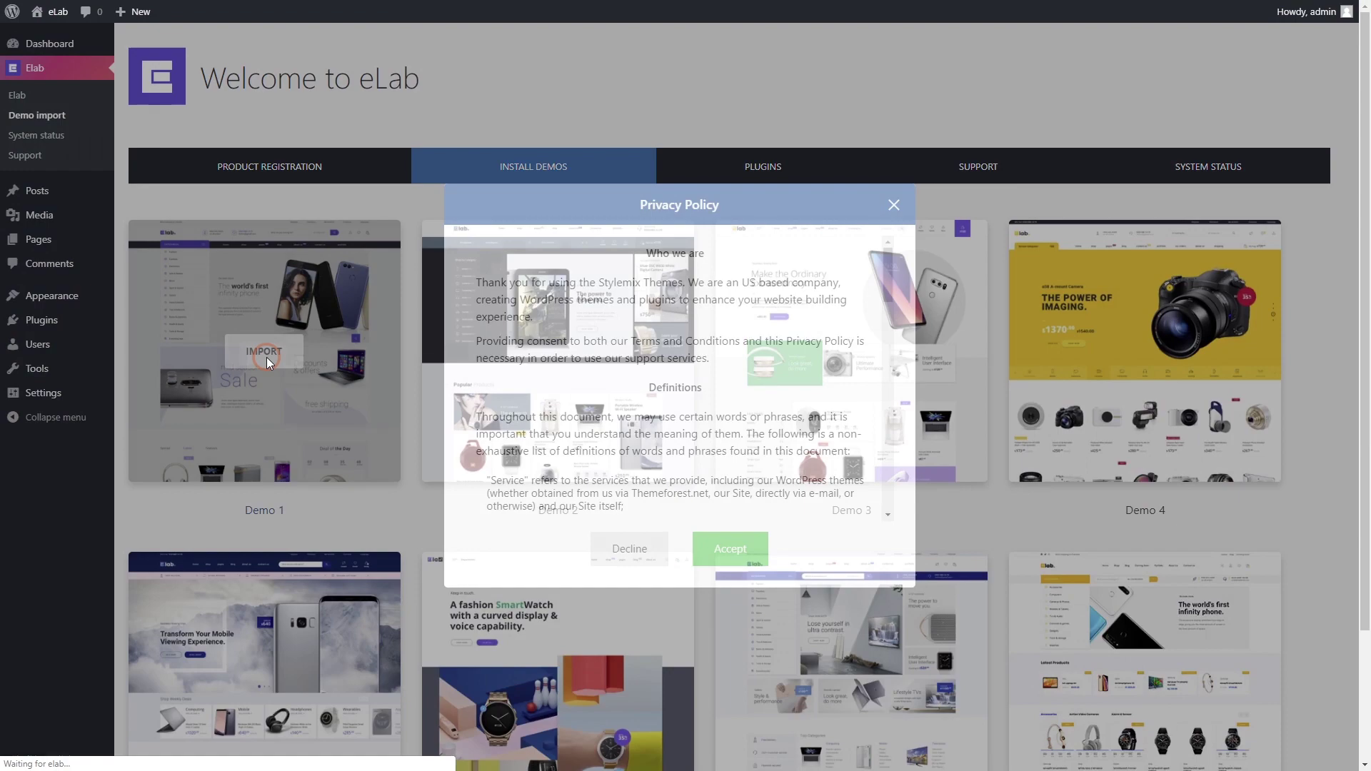
{"action": "left_click", "coordinate": [720, 554]}
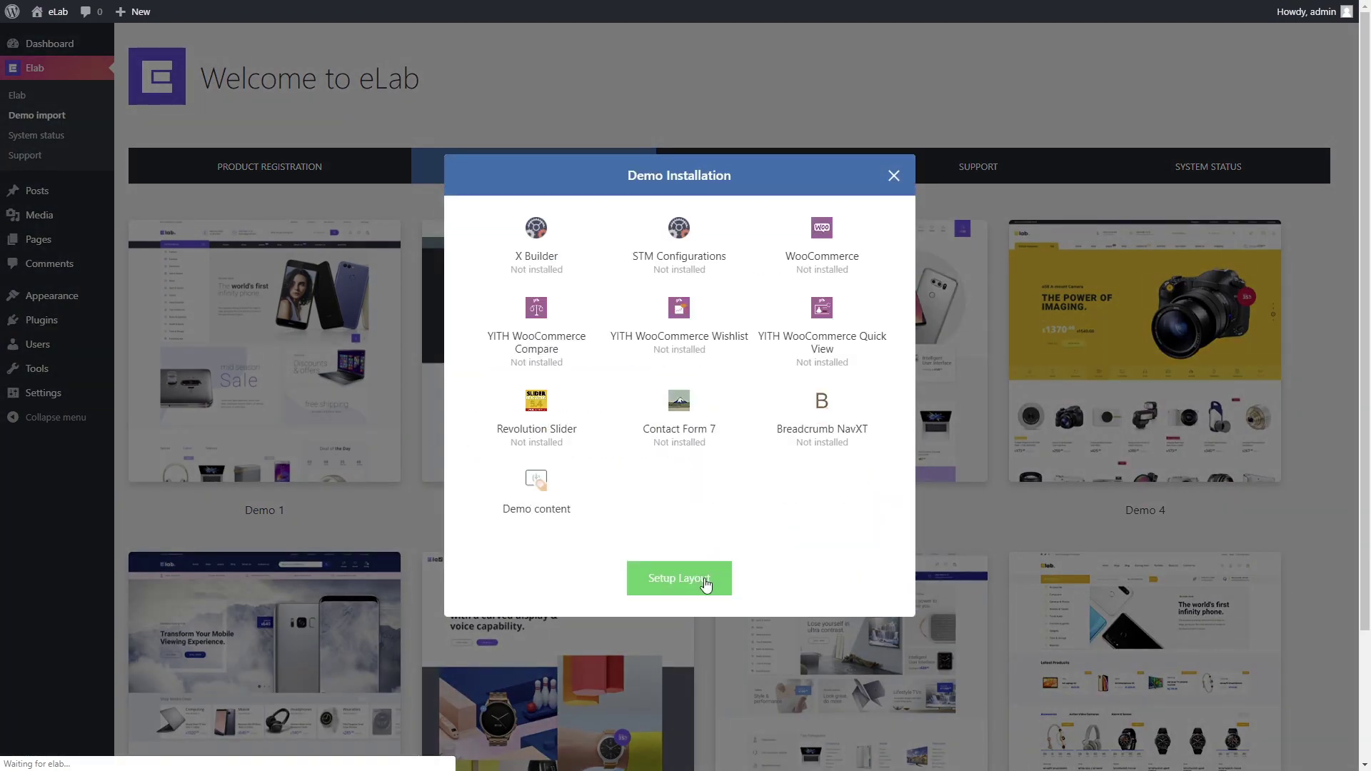
{"action": "left_click", "coordinate": [705, 581]}
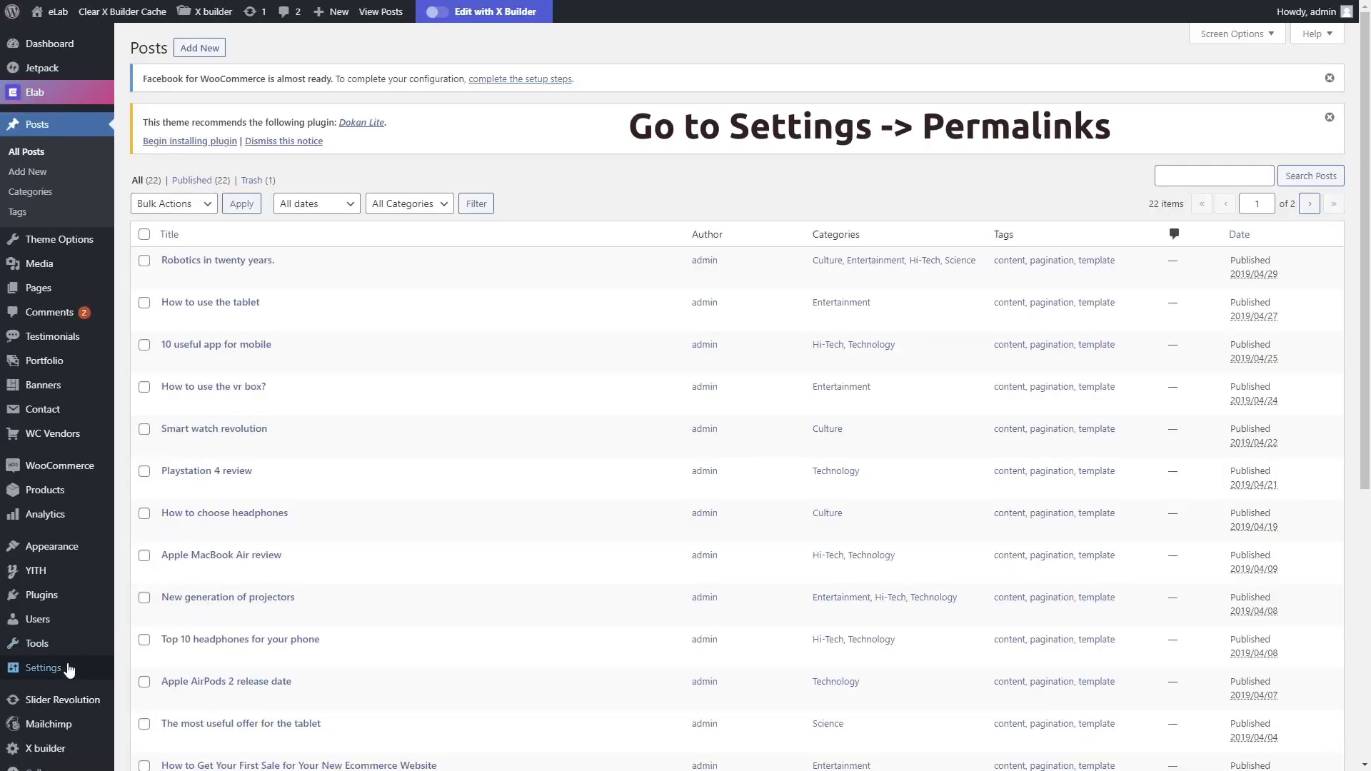
{"action": "mouse_move", "coordinate": [43, 667]}
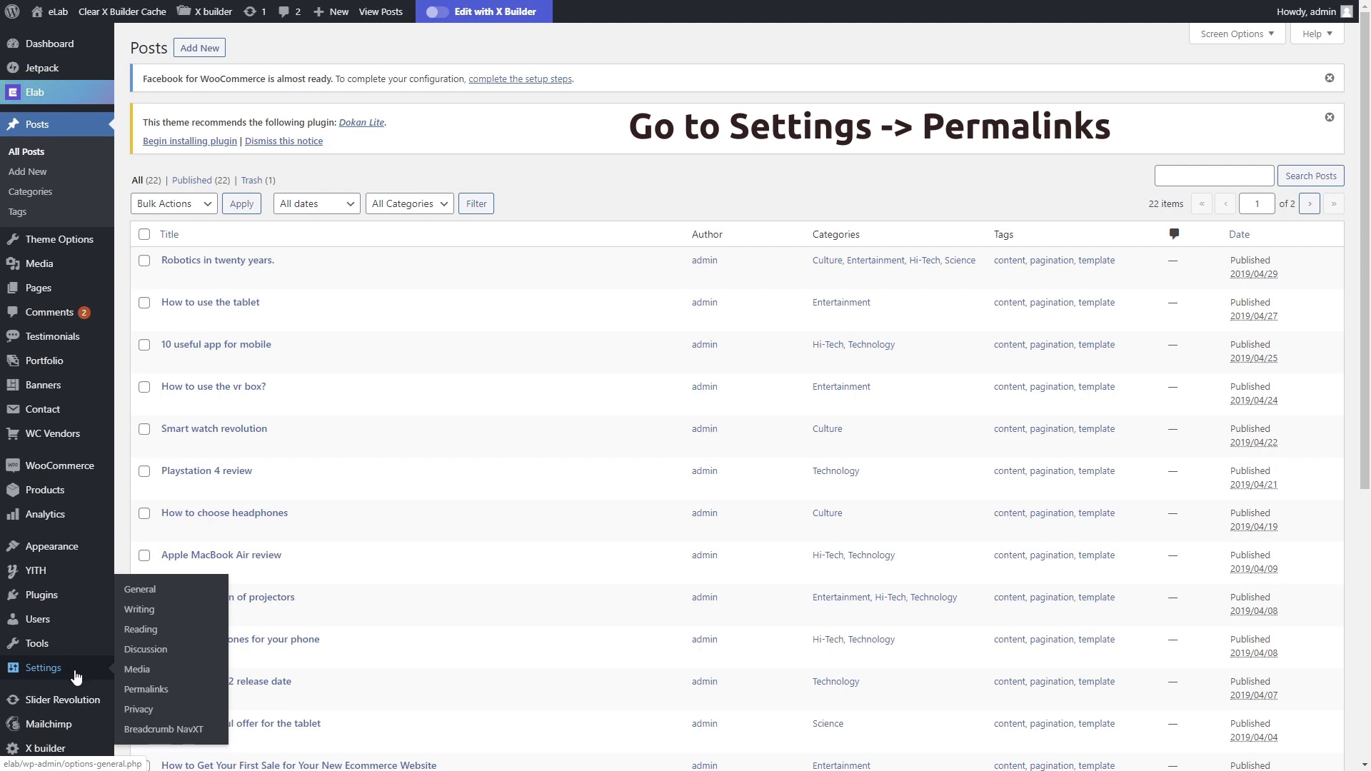
- Set permalinks to the Post name structure and save the change
{"action": "left_click", "coordinate": [148, 692]}
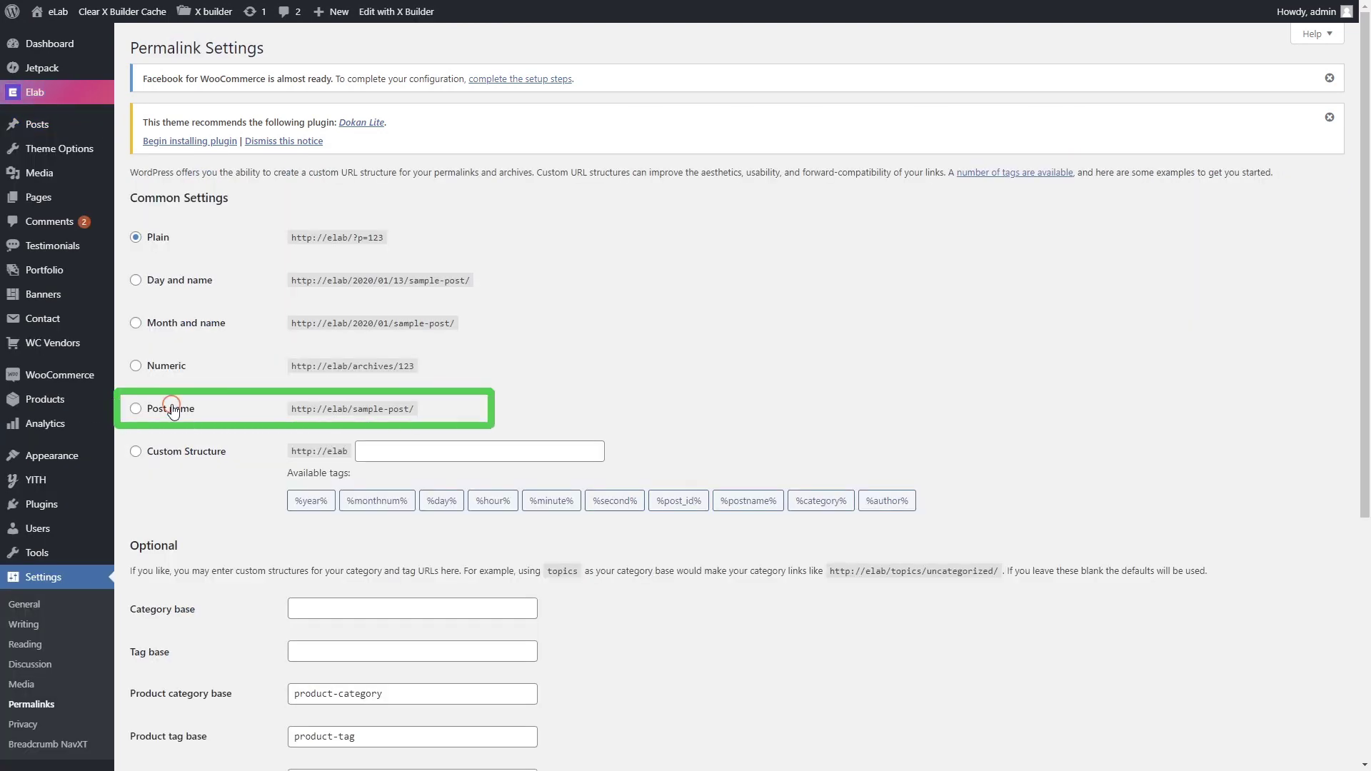
{"action": "left_click", "coordinate": [172, 410]}
{"action": "scroll", "coordinate": [630, 619], "scroll_direction": "down", "scroll_amount": 3}
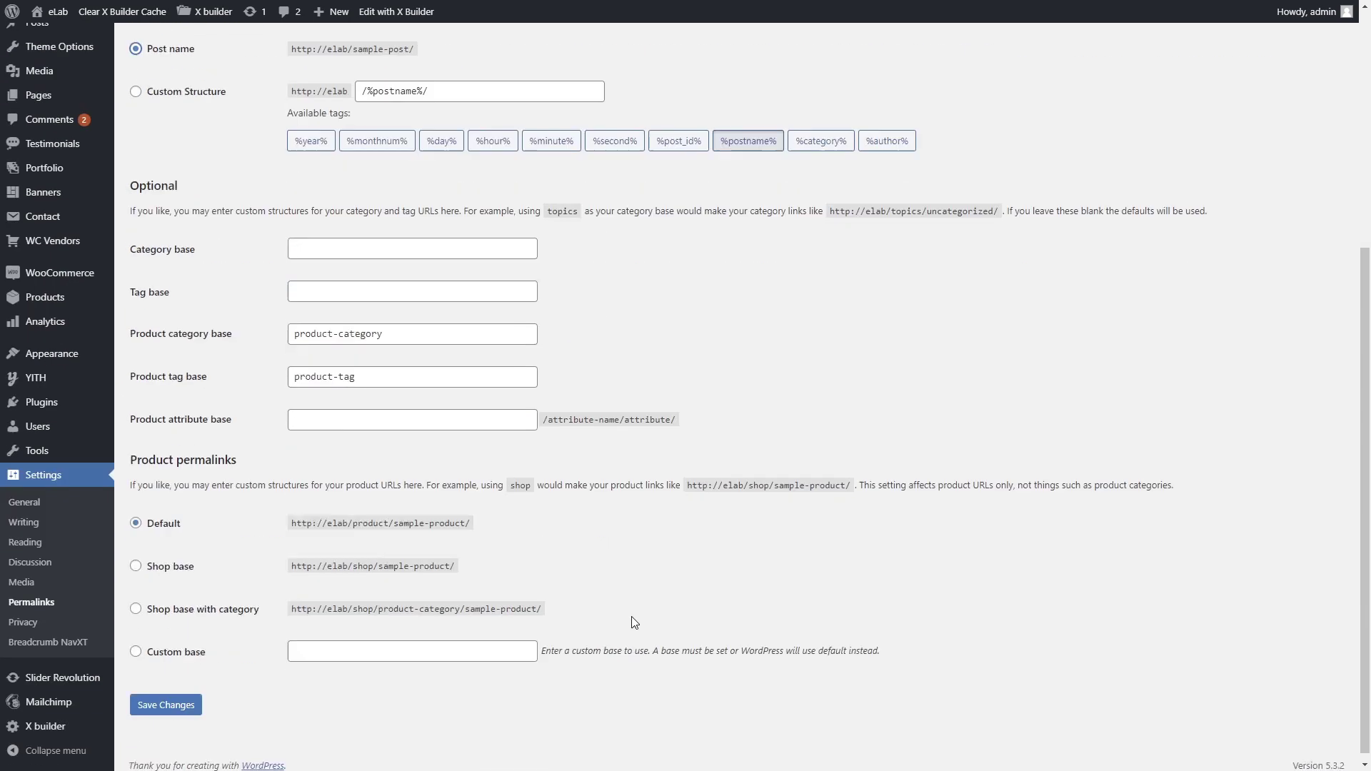
{"action": "left_click", "coordinate": [180, 697]}
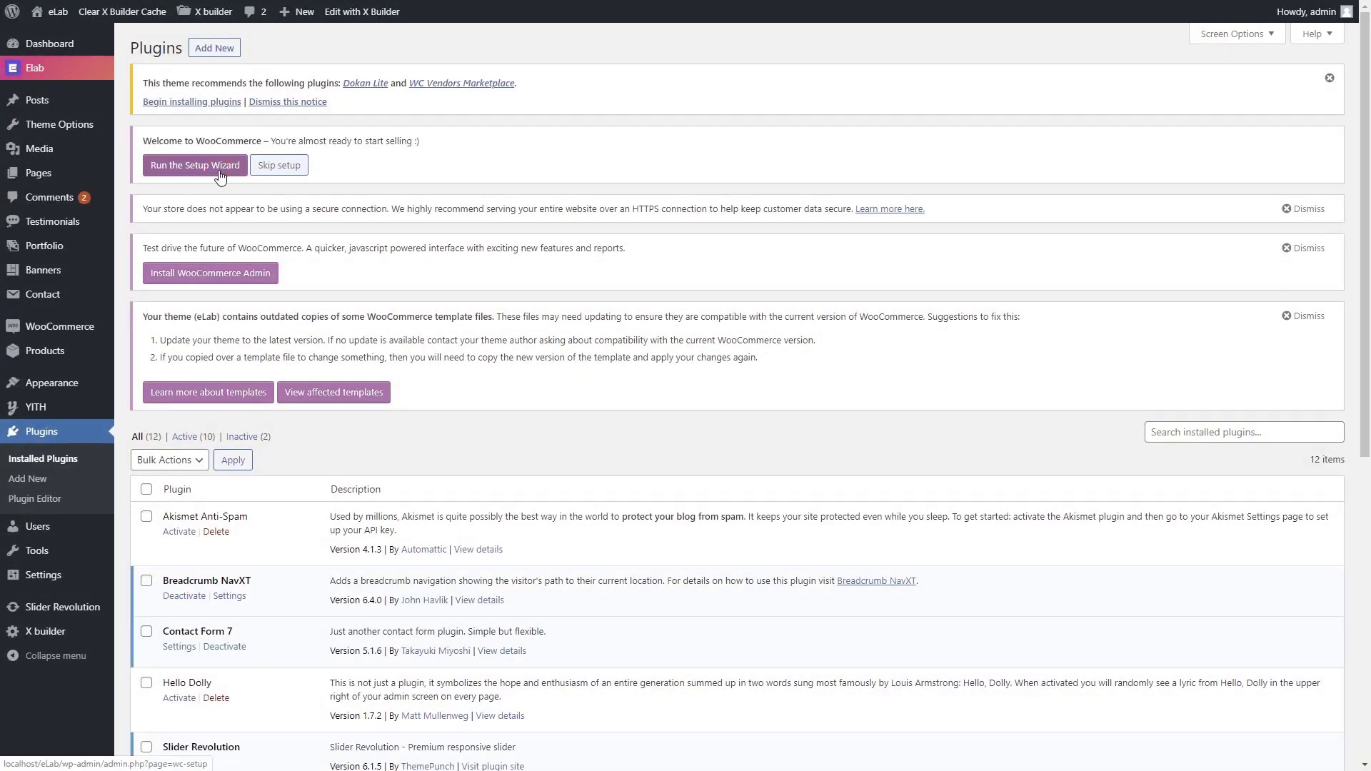
- Run the WooCommerce wizard with a United States, Alabama store address and continue to payments
{"action": "left_click", "coordinate": [220, 177]}
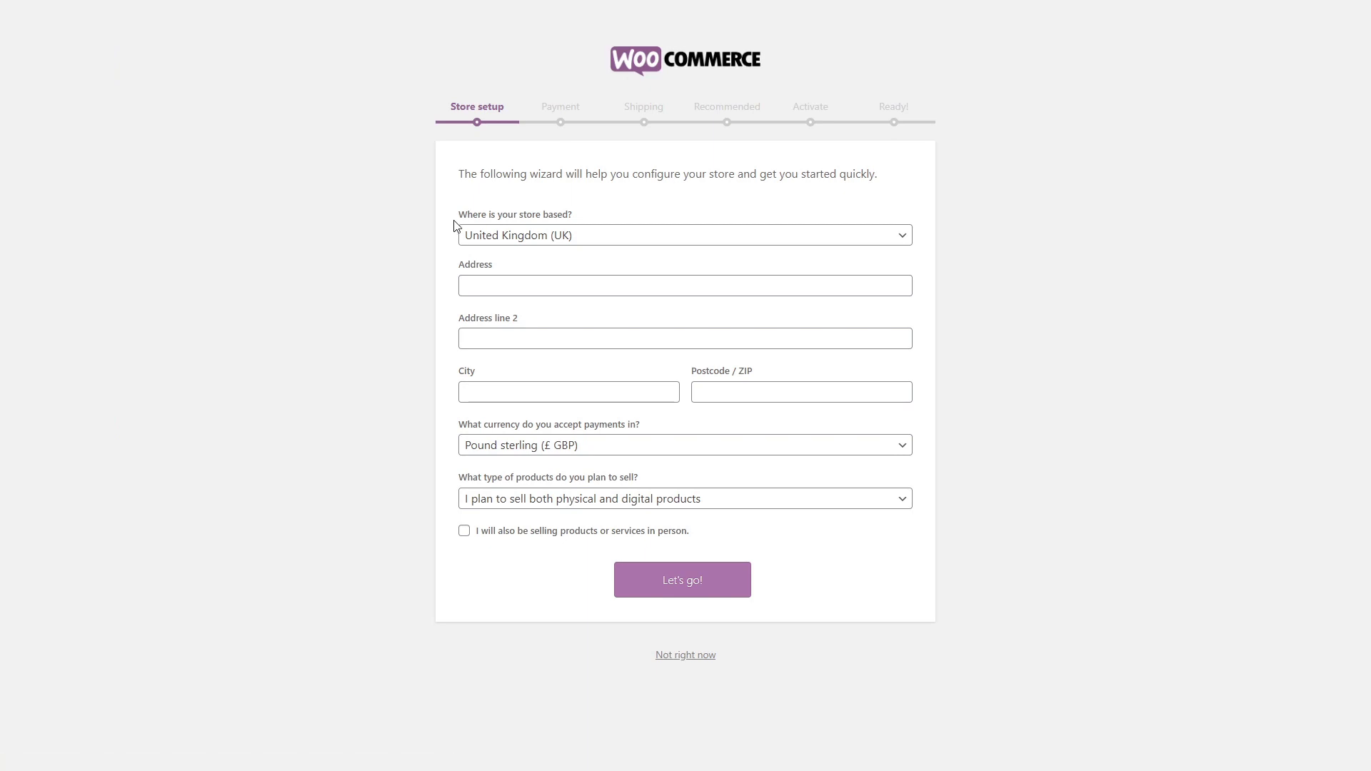
{"action": "left_click", "coordinate": [792, 237]}
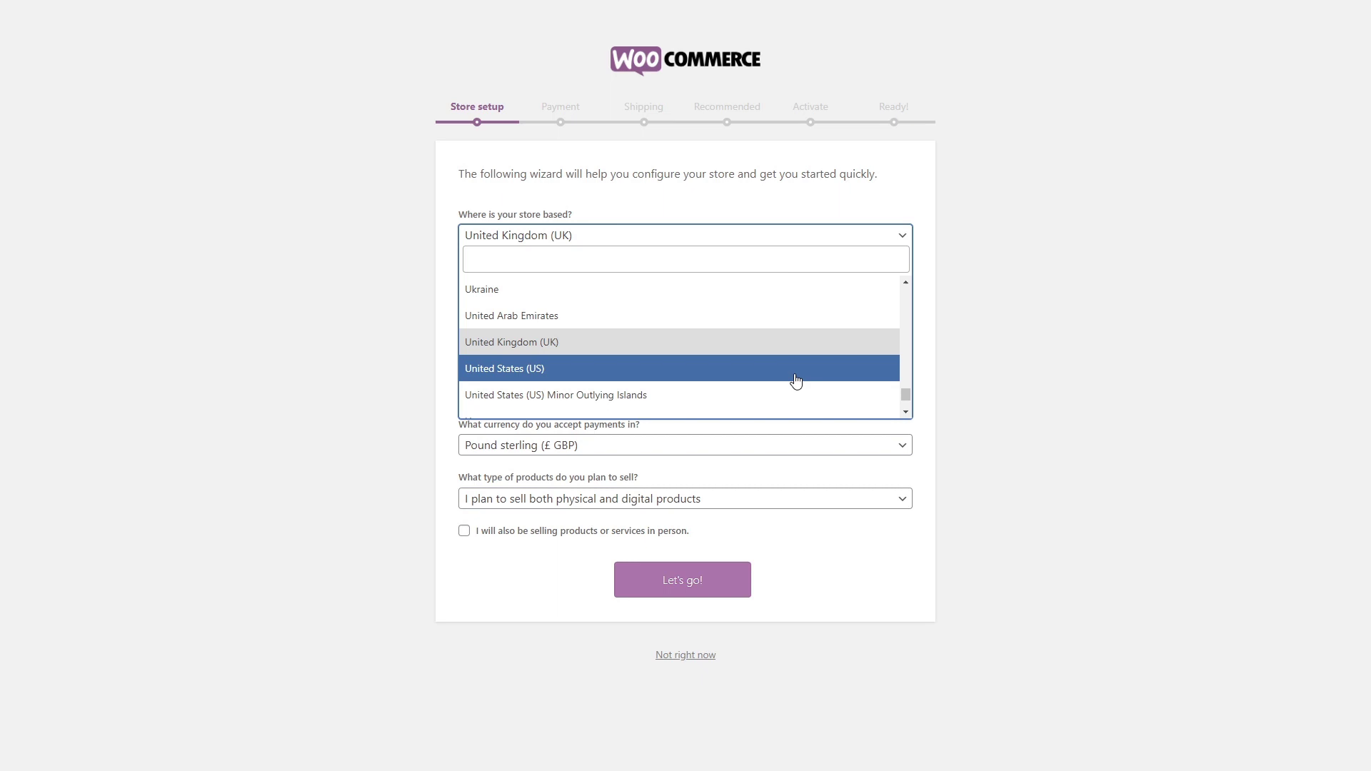
{"action": "left_click", "coordinate": [796, 369]}
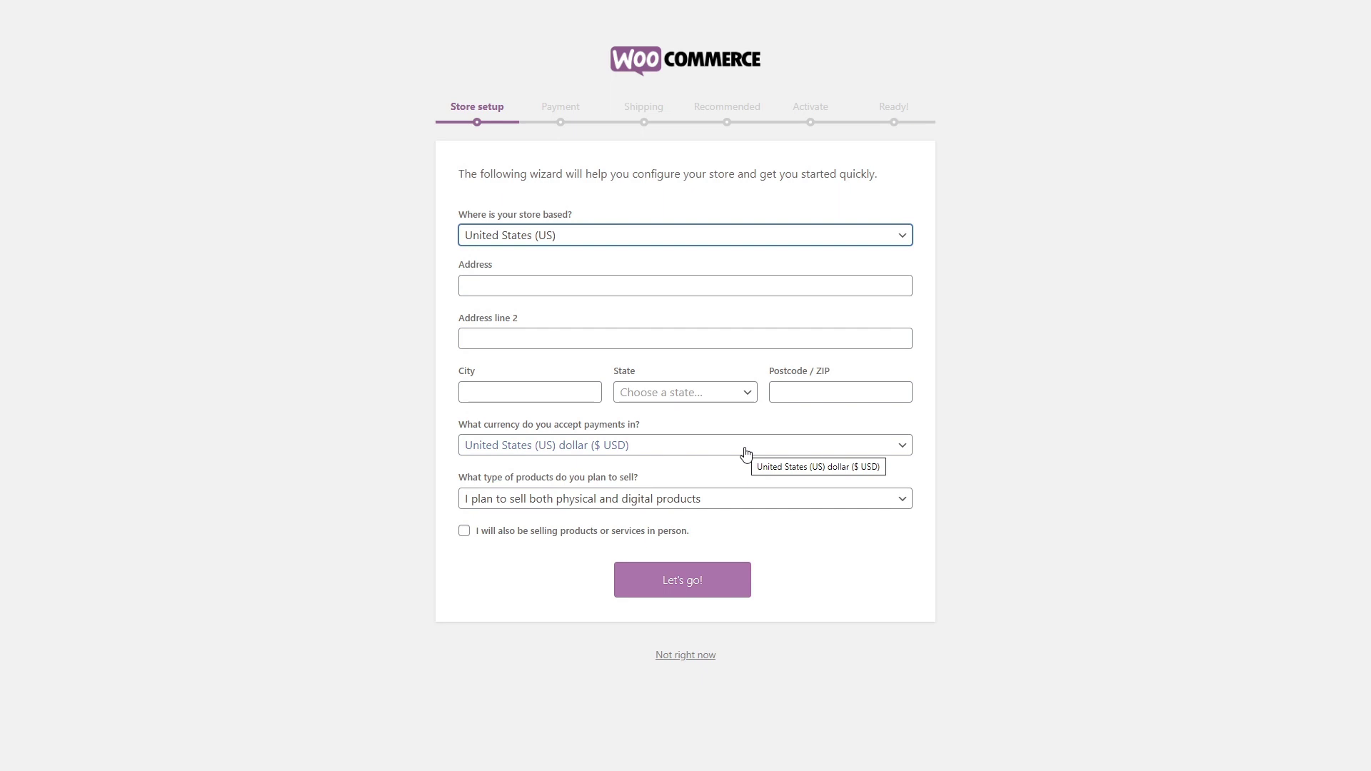
{"action": "left_click", "coordinate": [712, 285]}
{"action": "type", "text": "address"}
{"action": "left_click", "coordinate": [646, 339]}
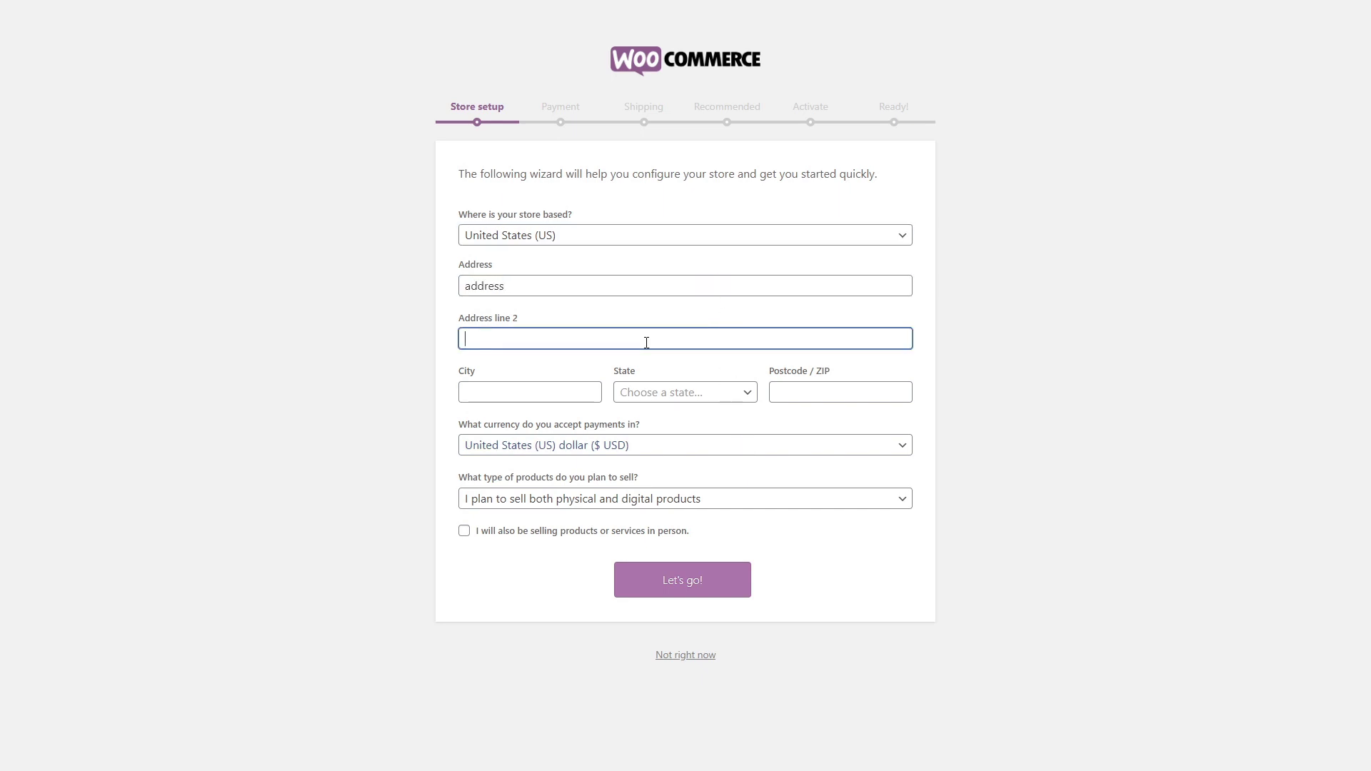
{"action": "type", "text": "address"}
{"action": "key", "text": "Tab"}
{"action": "type", "text": "city"}
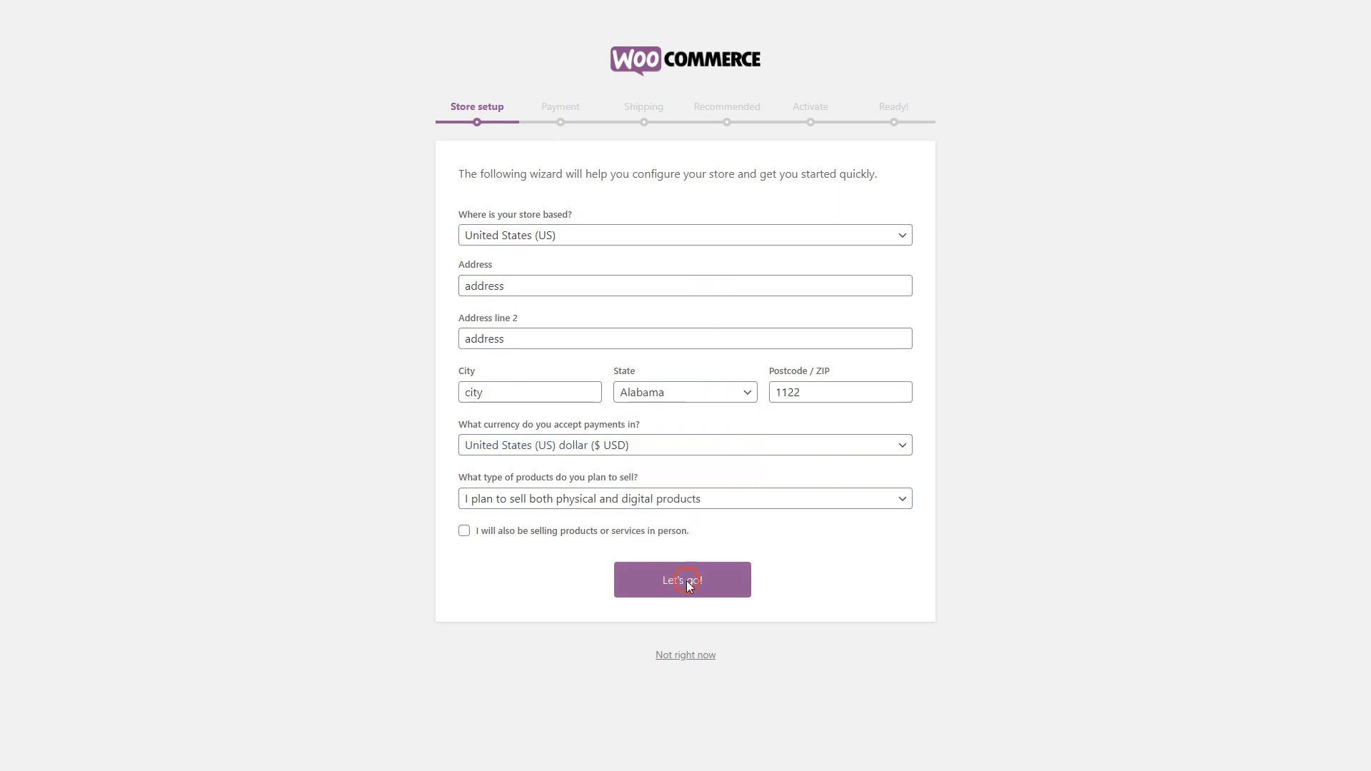
{"action": "left_click", "coordinate": [687, 580]}
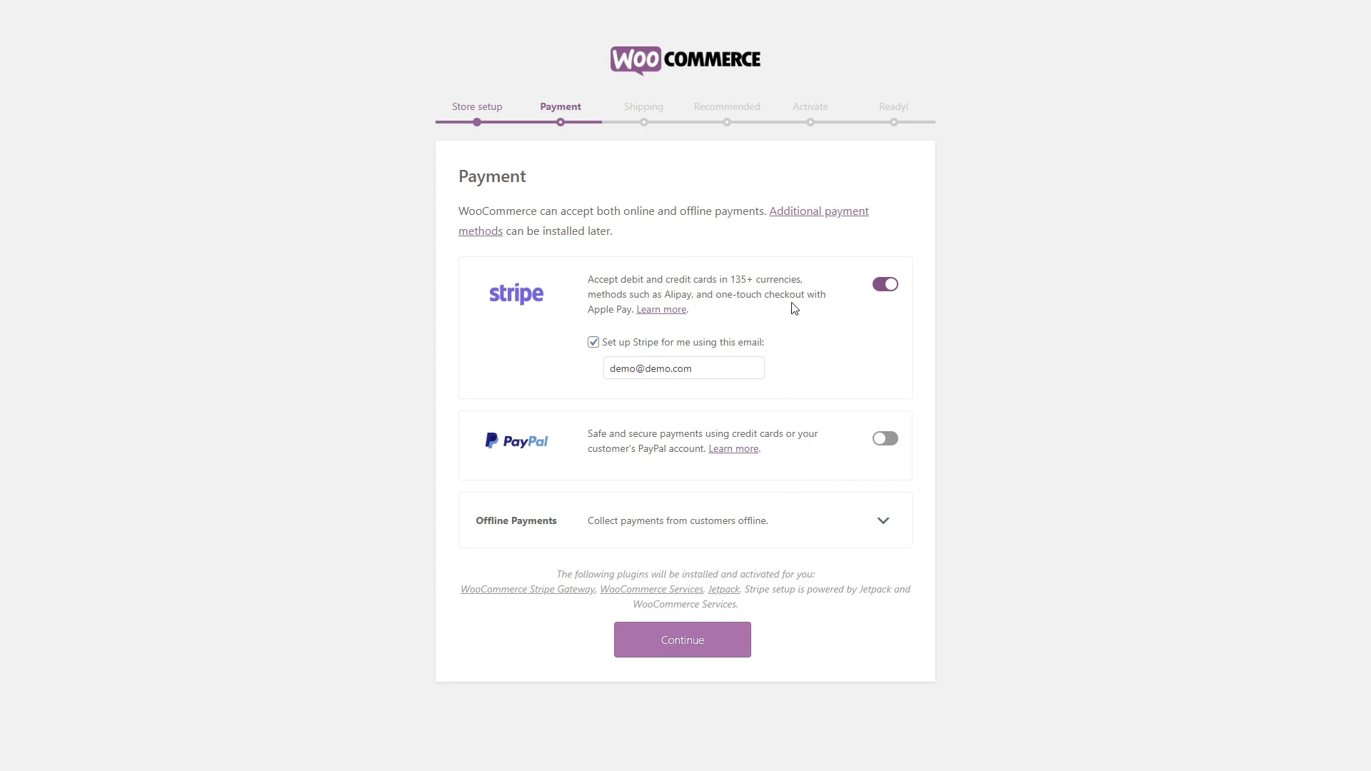
- Enable PayPal plus offline Check, BACS and Cash on delivery payments, then continue to shipping
{"action": "left_click", "coordinate": [885, 438]}
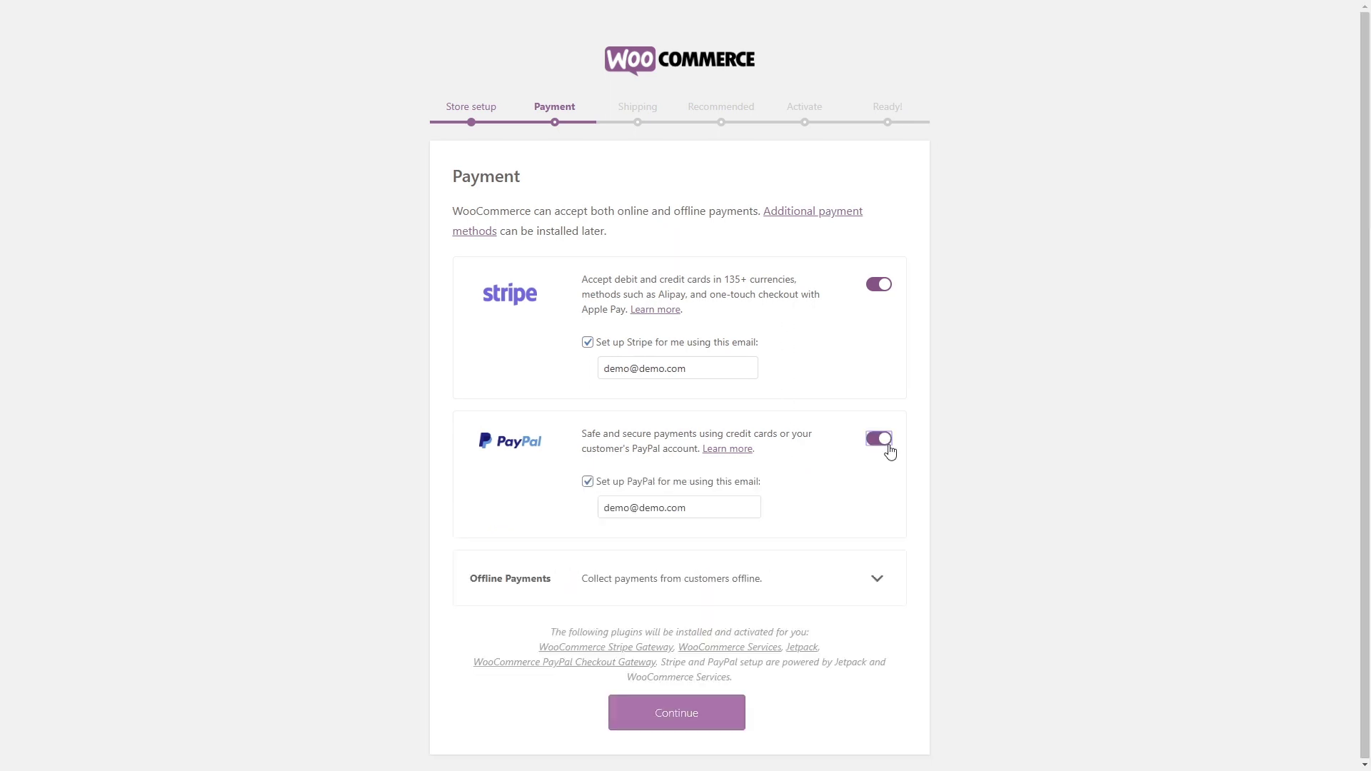
{"action": "left_click", "coordinate": [884, 575]}
{"action": "scroll", "coordinate": [553, 450], "scroll_direction": "down", "scroll_amount": 2}
{"action": "left_click", "coordinate": [879, 444]}
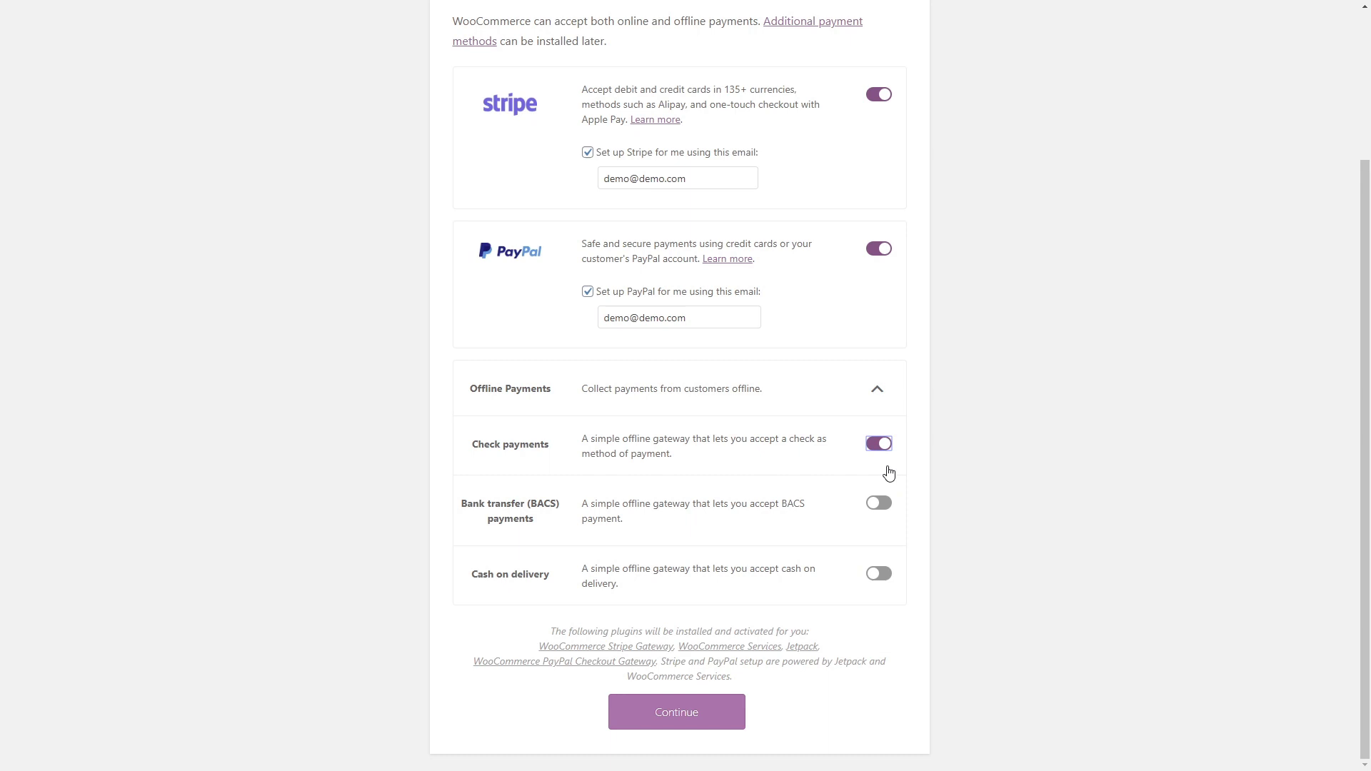
{"action": "left_click", "coordinate": [878, 503]}
{"action": "left_click", "coordinate": [878, 572]}
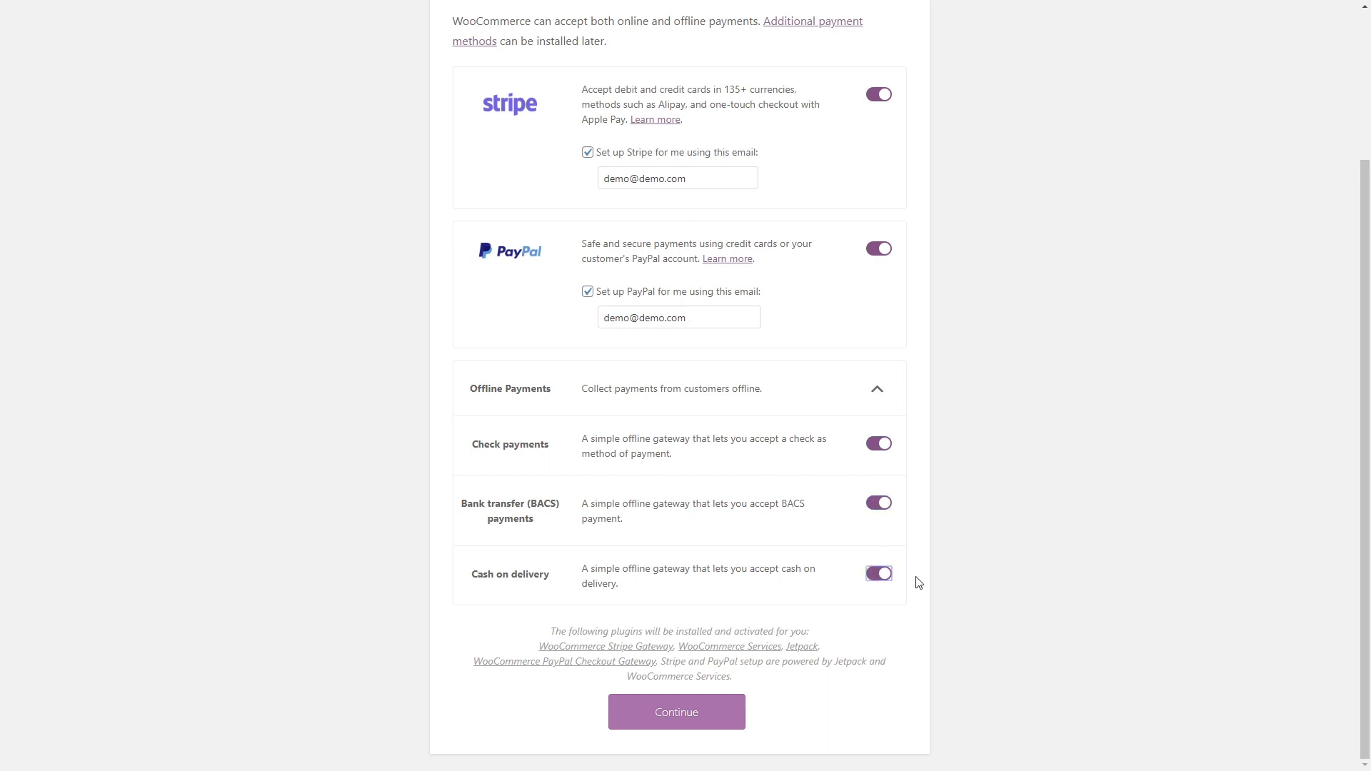
{"action": "left_click", "coordinate": [728, 713]}
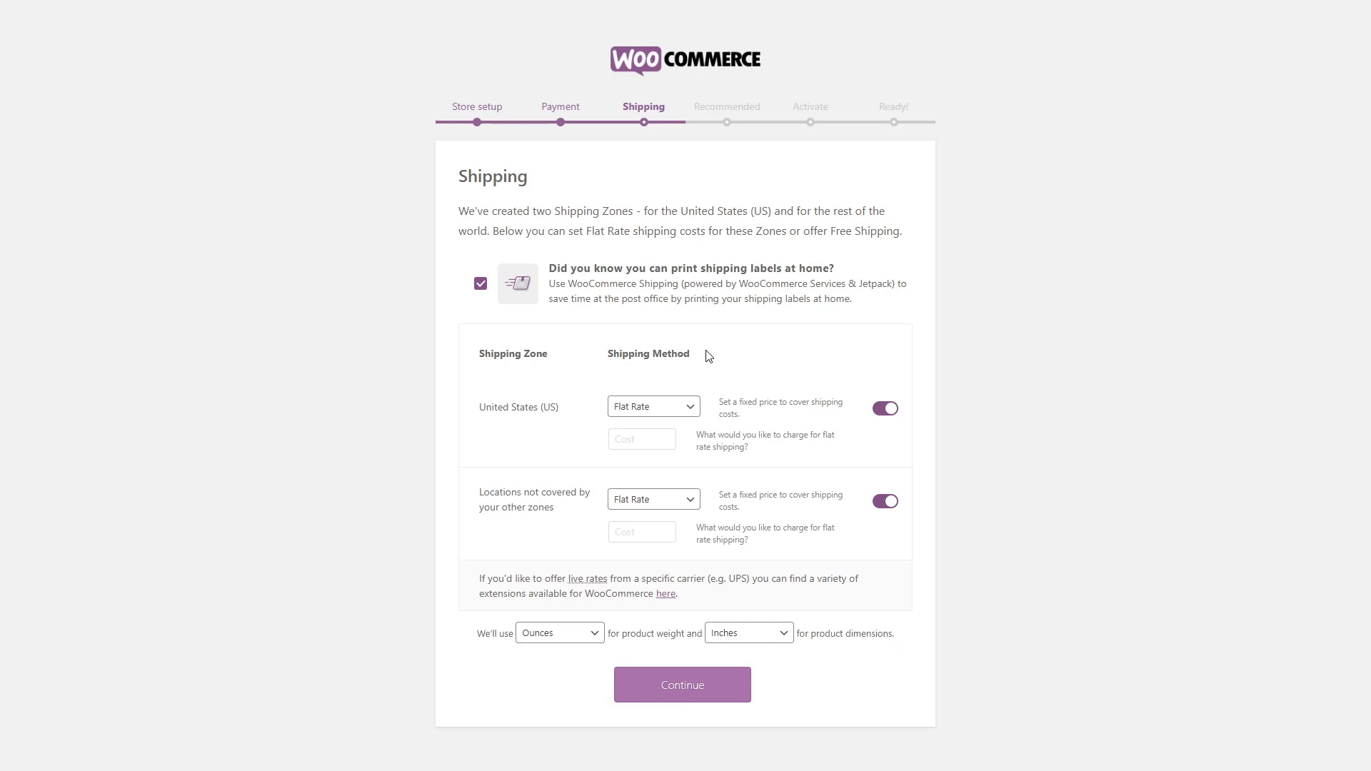
- Set flat-rate shipping of 1 (US) and 10 (elsewhere), with kilograms and centimeters as units
{"action": "left_click", "coordinate": [669, 449]}
{"action": "left_click", "coordinate": [659, 538]}
{"action": "type", "text": "10"}
{"action": "left_click", "coordinate": [587, 636]}
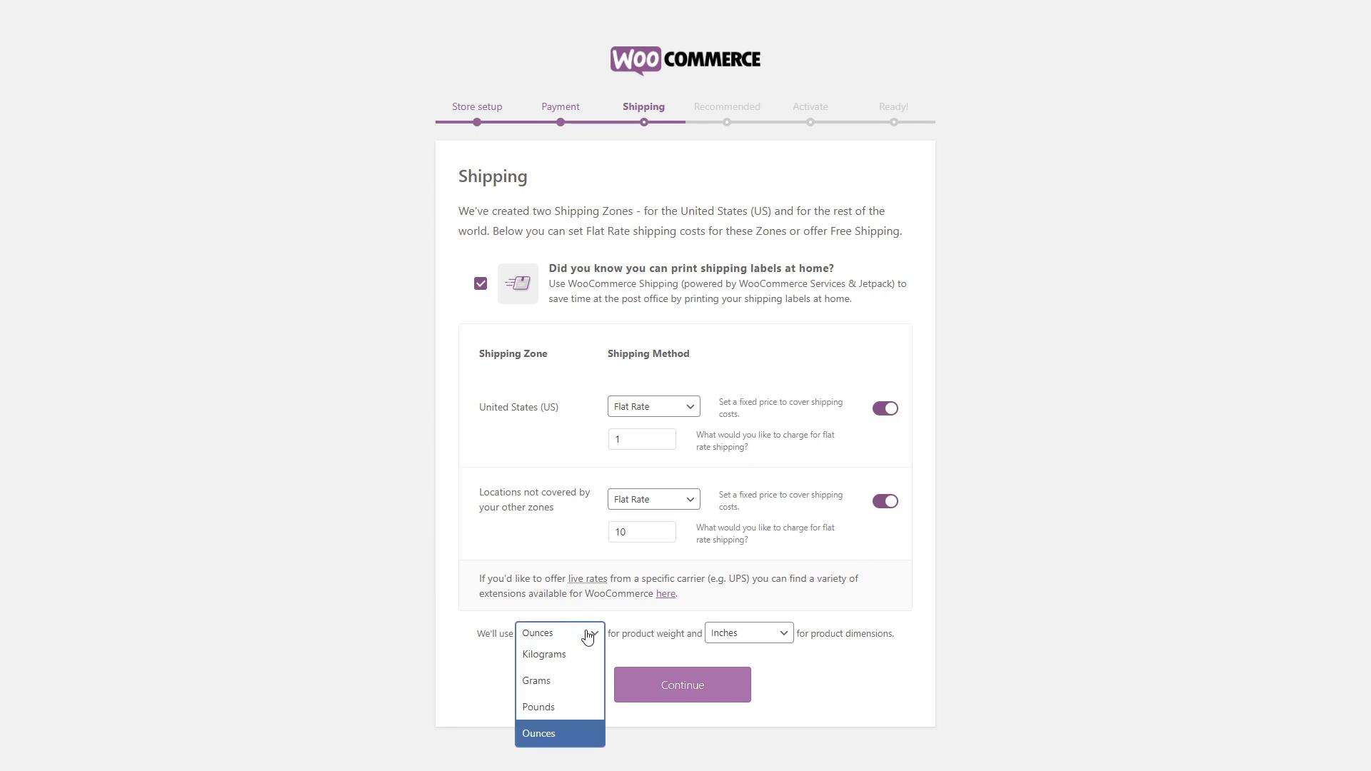
{"action": "left_click", "coordinate": [588, 656]}
{"action": "left_click", "coordinate": [783, 632]}
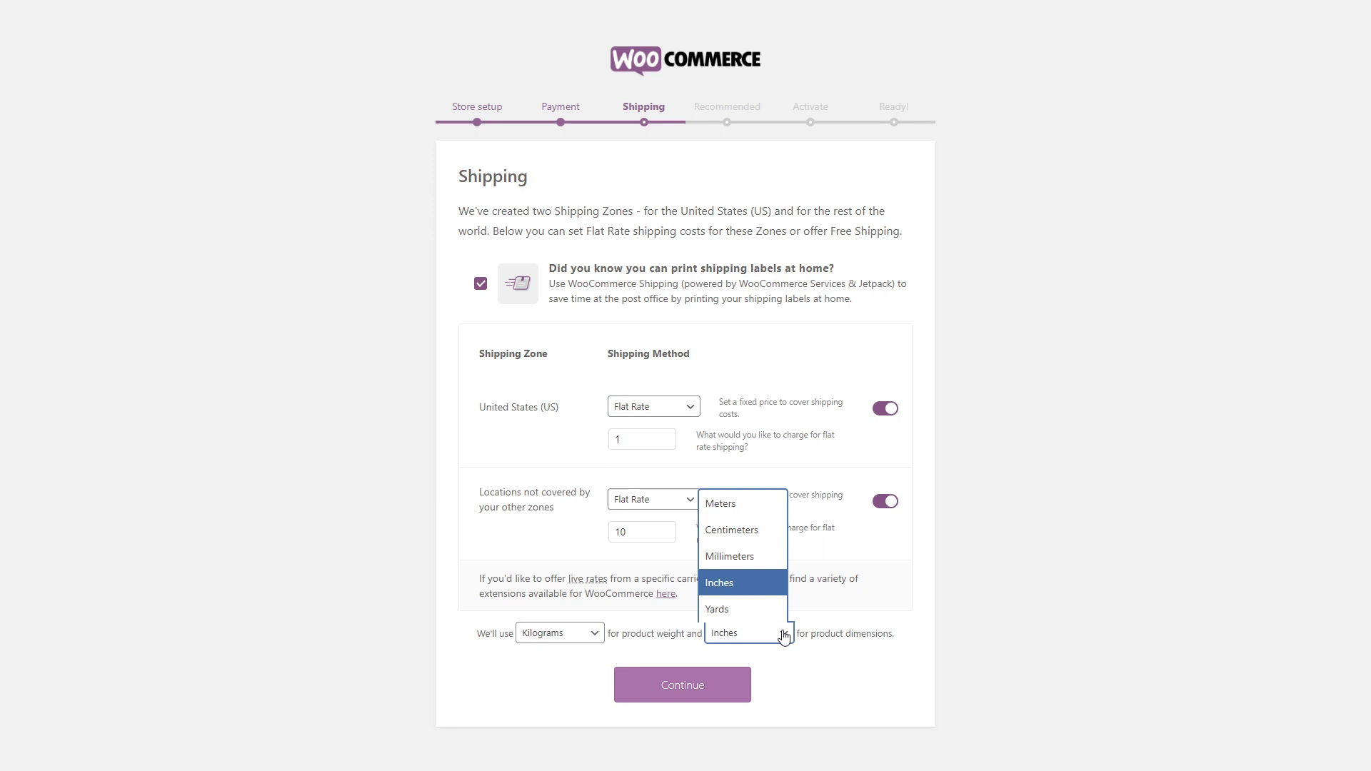
{"action": "left_click", "coordinate": [761, 531]}
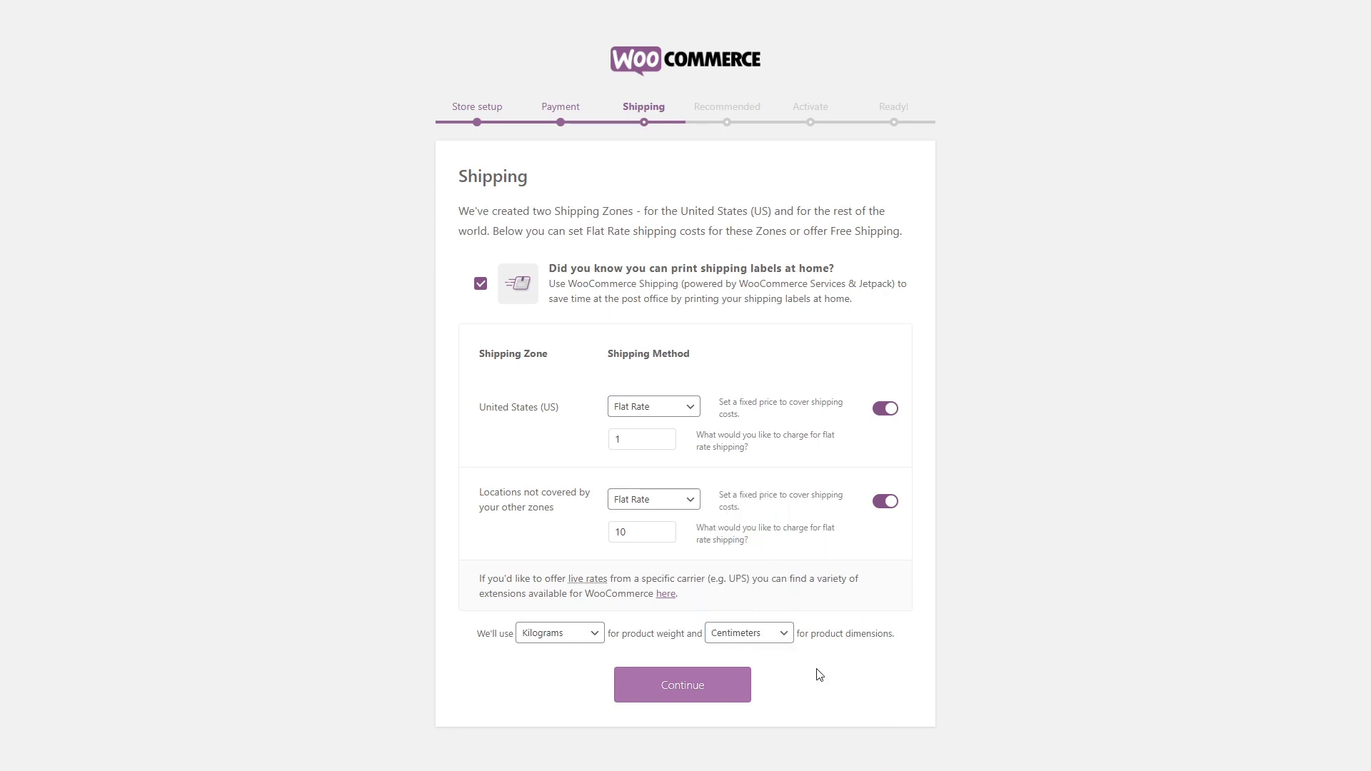
- Continue from shipping and untick Facebook, Mailchimp and Automated Taxes, keeping only WooCommerce Admin
{"action": "left_click", "coordinate": [704, 683]}
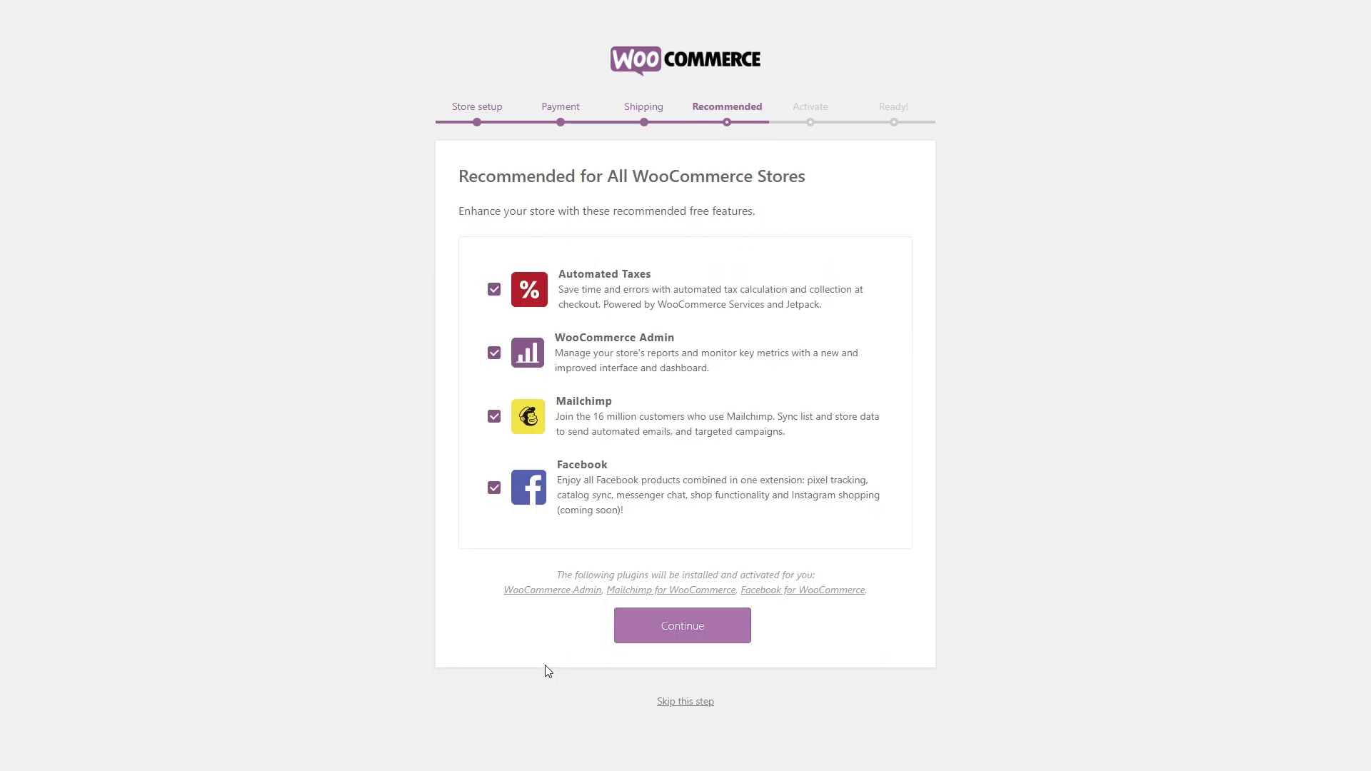
{"action": "left_click", "coordinate": [494, 489]}
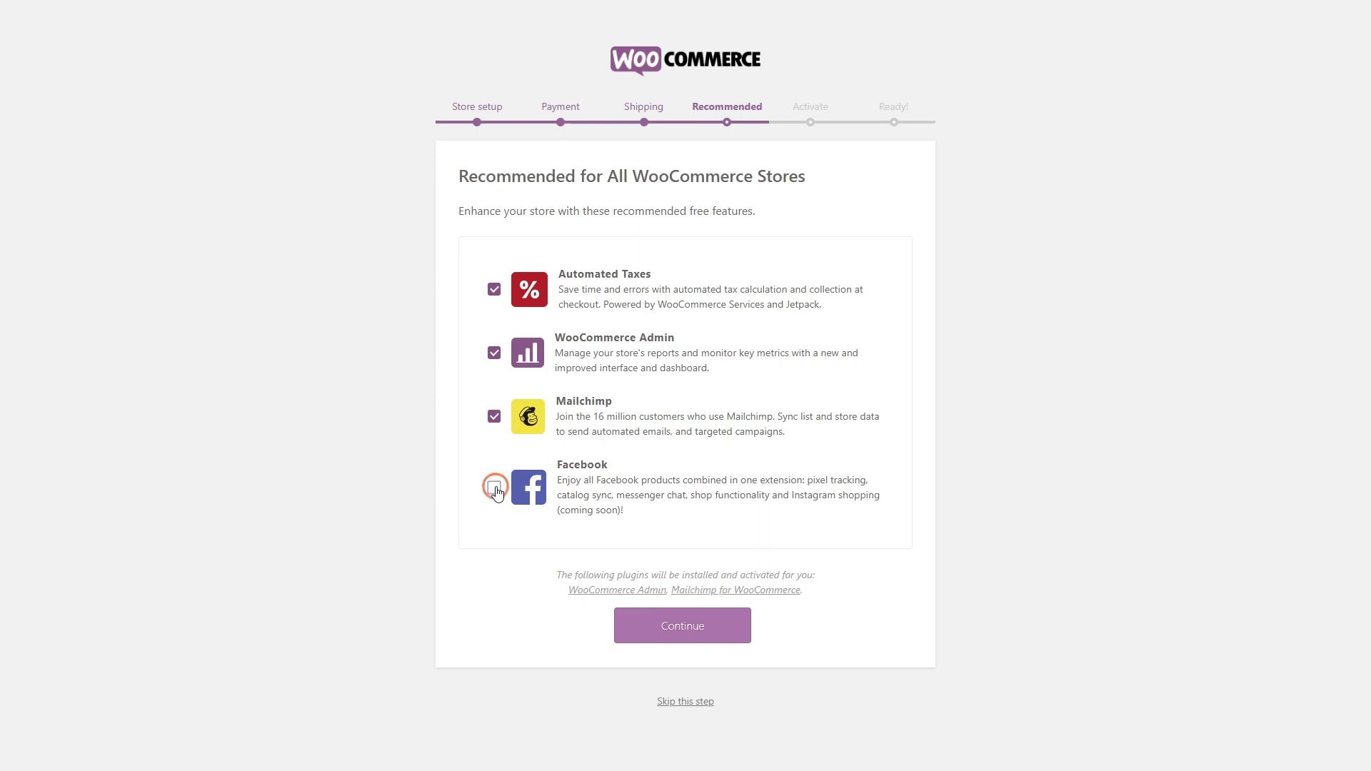
{"action": "left_click", "coordinate": [494, 417]}
{"action": "left_click", "coordinate": [494, 290]}
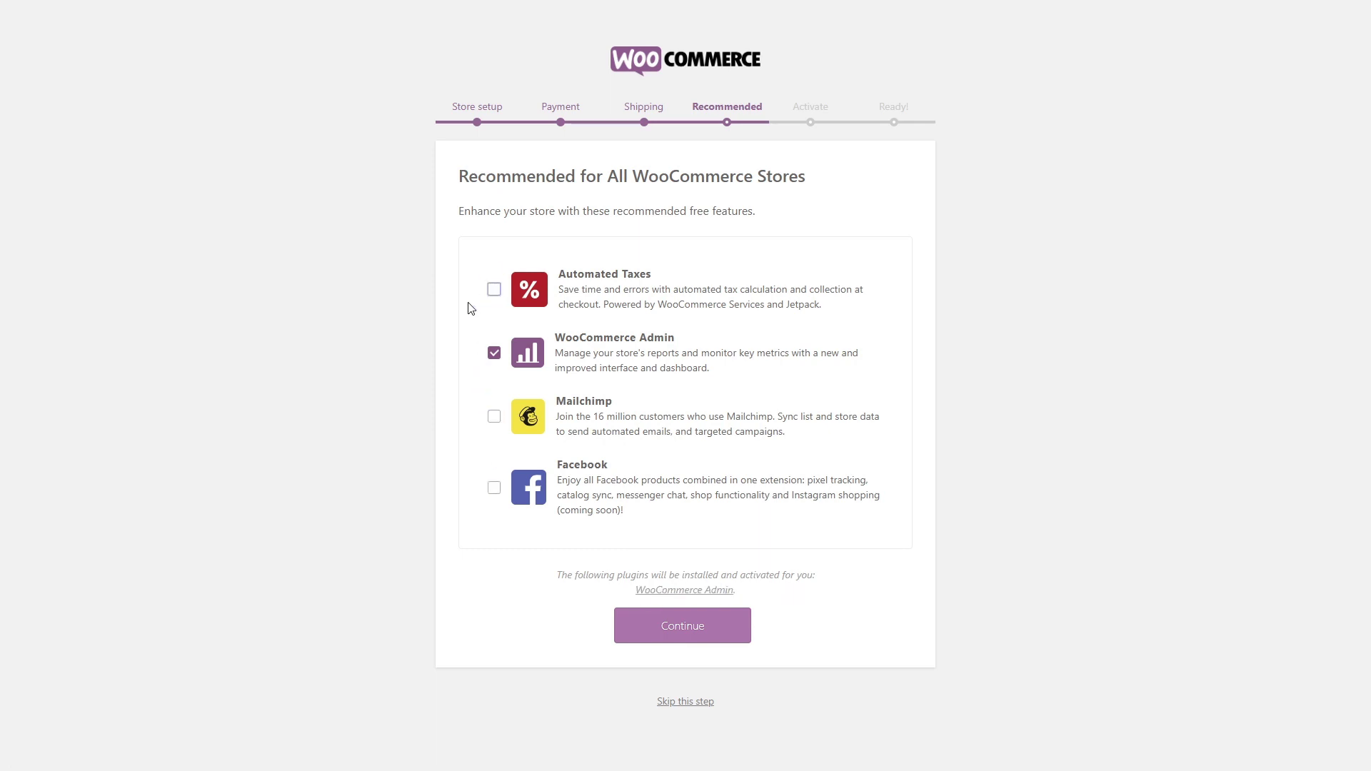
- Continue with the recommended step and skip connecting the store to Jetpack
{"action": "left_click", "coordinate": [718, 638]}
{"action": "scroll", "coordinate": [836, 644], "scroll_direction": "down", "scroll_amount": 1}
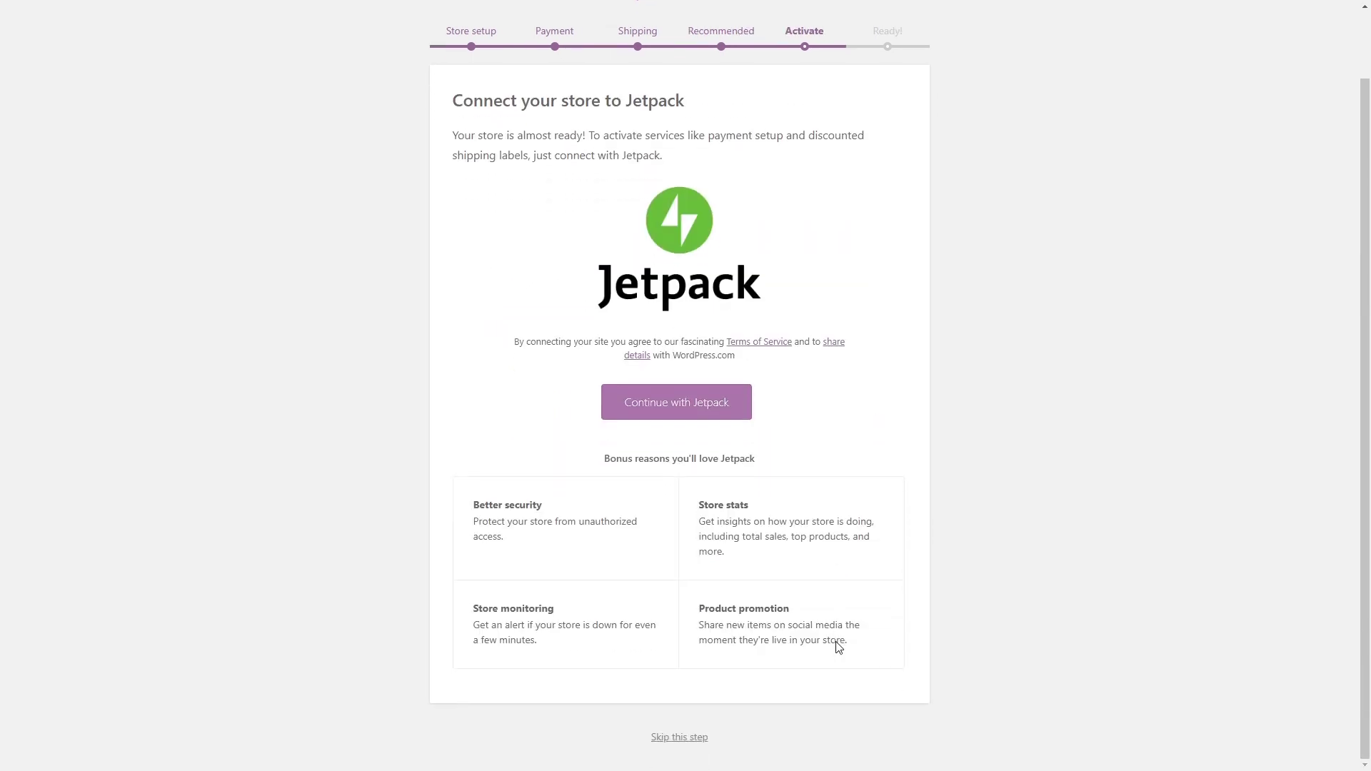
{"action": "left_click", "coordinate": [669, 741]}
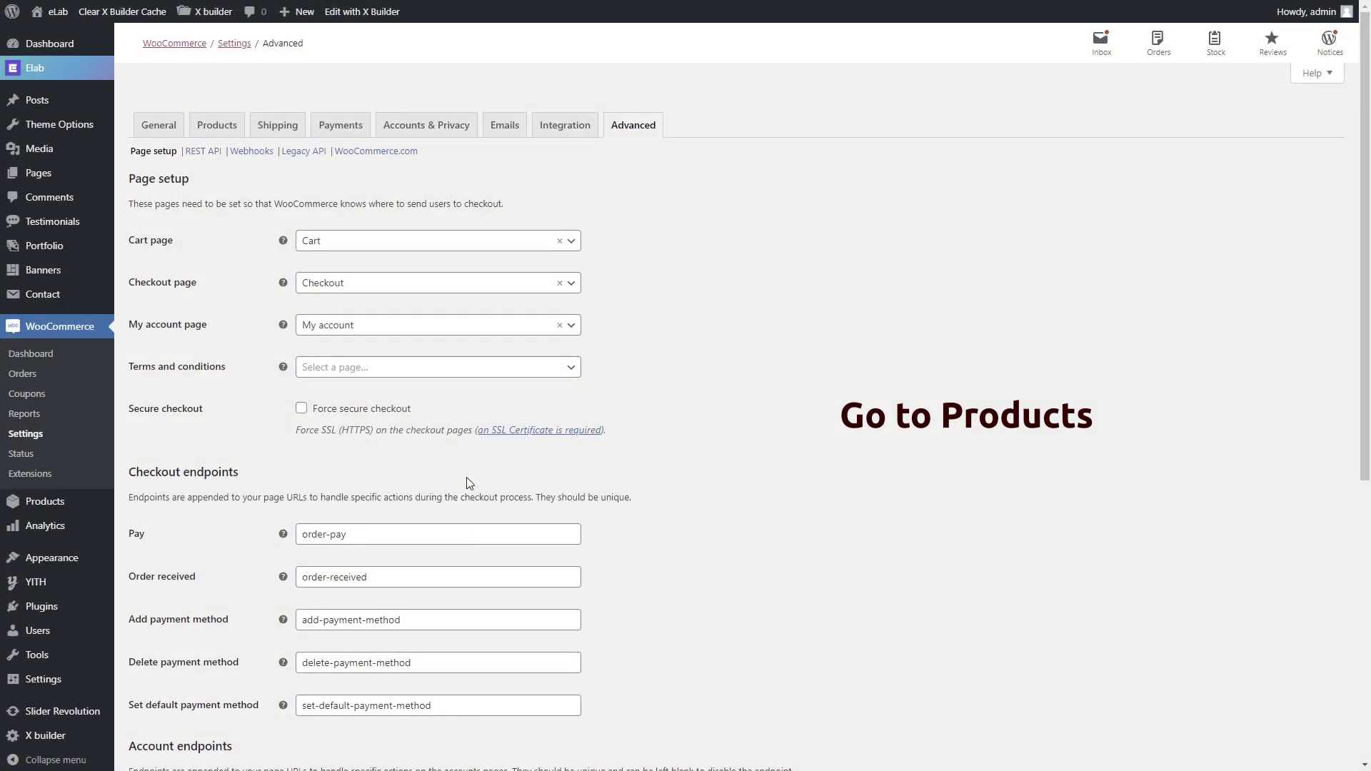
- Create a new product named AA Laptop Air with a Lorem ipsum description
{"action": "left_click", "coordinate": [59, 503]}
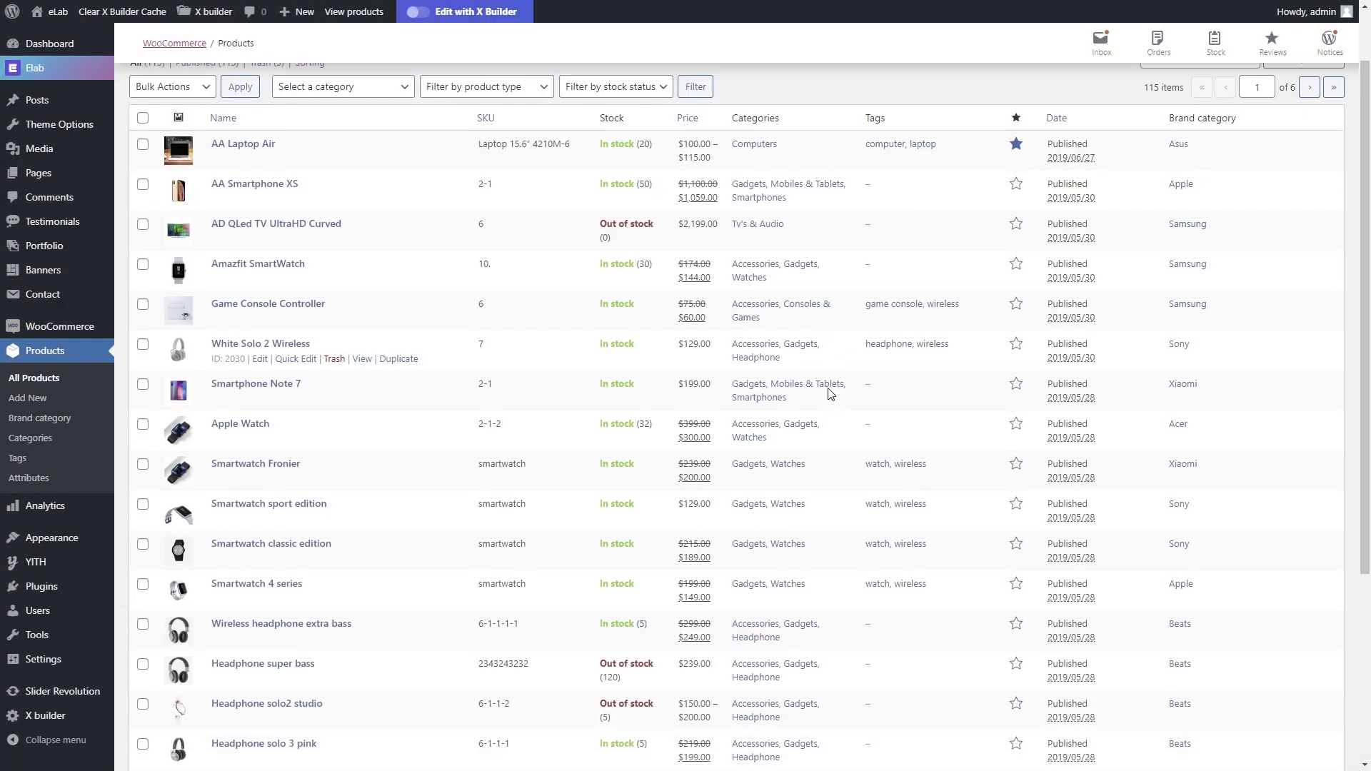
{"action": "scroll", "coordinate": [826, 392], "scroll_direction": "down", "scroll_amount": 5}
{"action": "scroll", "coordinate": [825, 392], "scroll_direction": "up", "scroll_amount": 5}
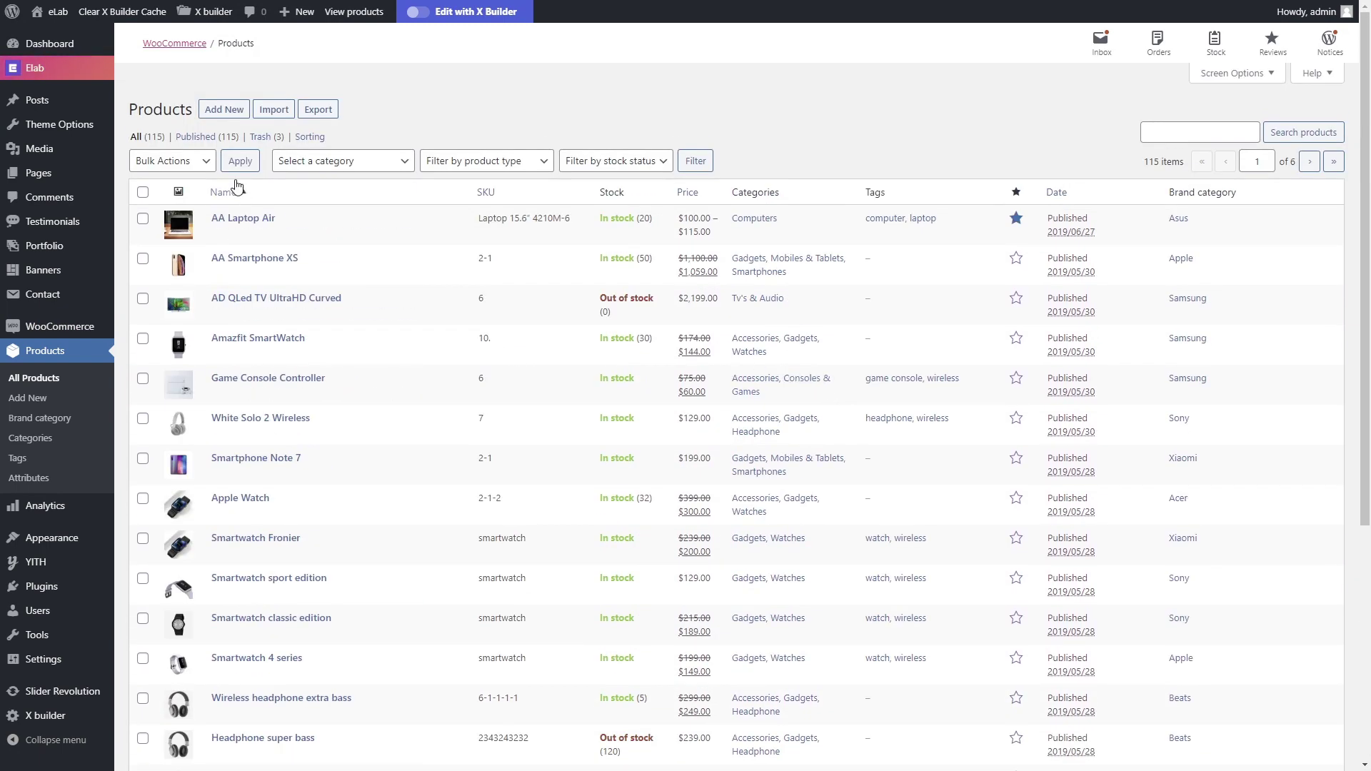
{"action": "left_click", "coordinate": [214, 111]}
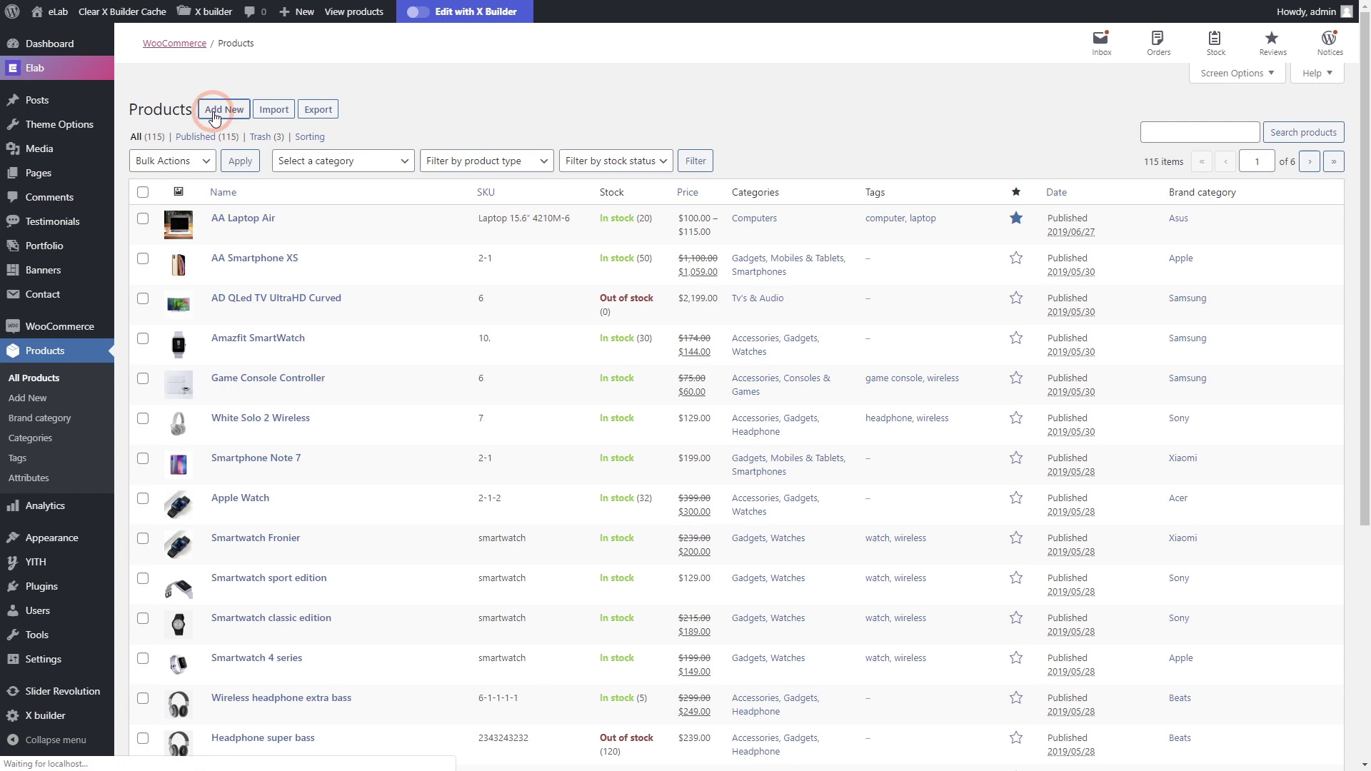
{"action": "left_click", "coordinate": [445, 141]}
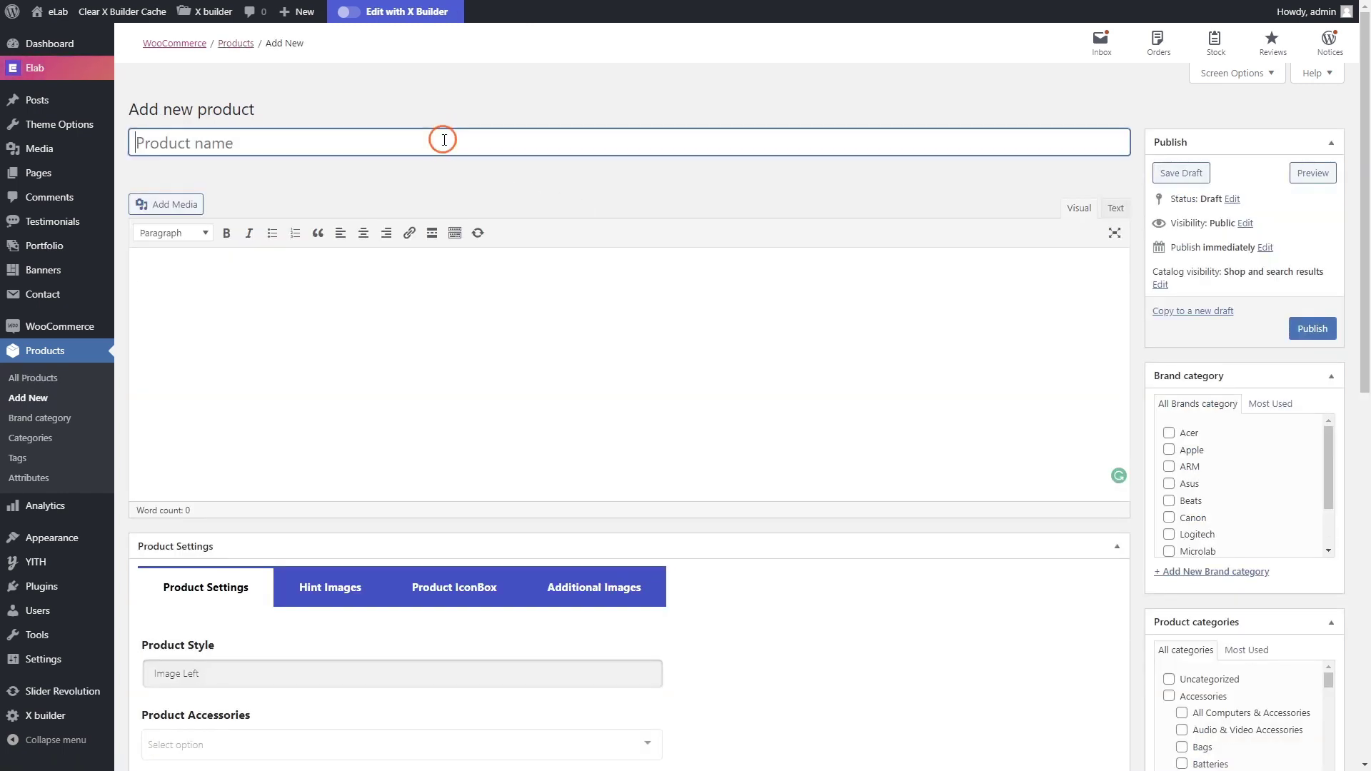
{"action": "type", "text": "AA Laptop Air"}
{"action": "key", "text": "Tab"}
{"action": "type", "text": "Pellentesque habitant morbi tristique senectus et netus et malesuada fames ac turpis egestas. Vestibulum tortor quam, feugiat vitae, ultricies eget, tempor sit amet, ante. Donec eu libero sit amet quam egestas semper. Aenean ultricies mi vitae est. Mauris placerat eleifend leo."}
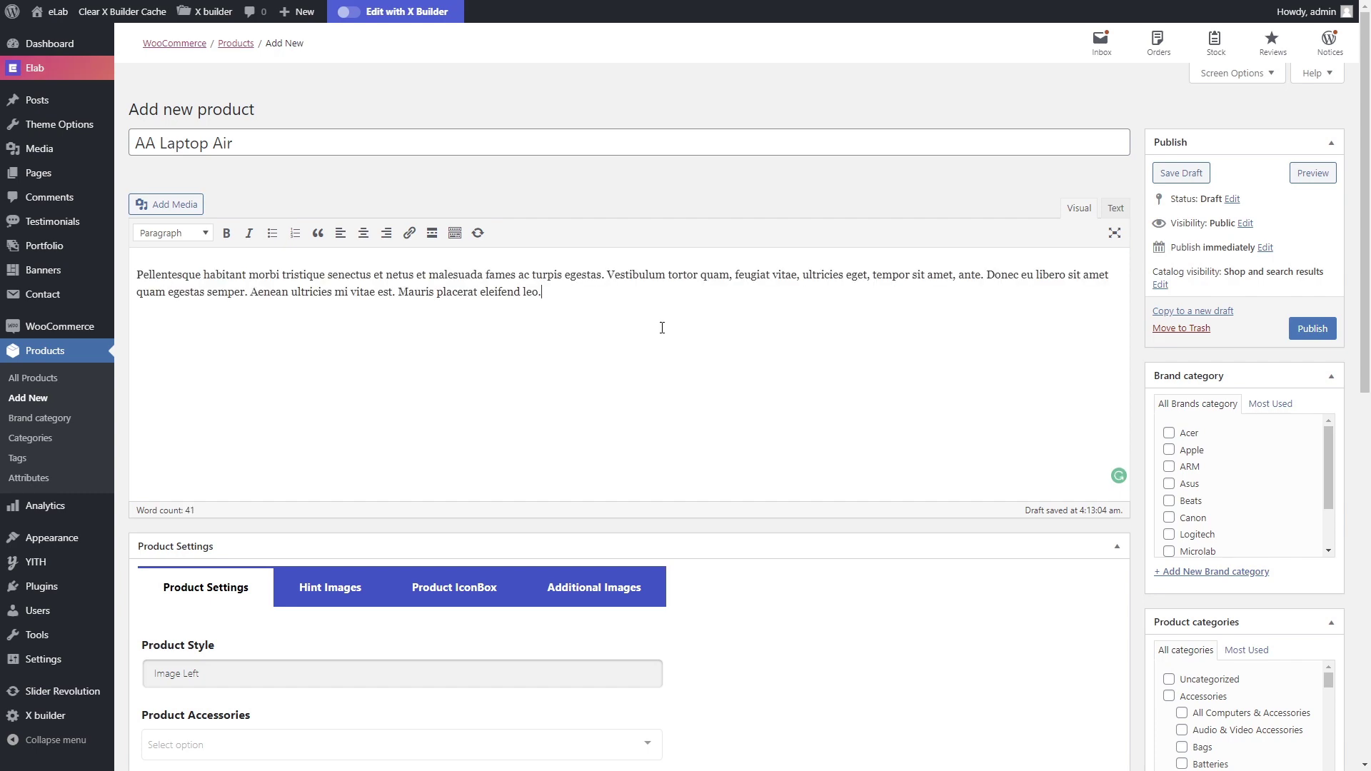
{"action": "scroll", "coordinate": [663, 328], "scroll_direction": "down", "scroll_amount": 2}
{"action": "scroll", "coordinate": [659, 336], "scroll_direction": "down", "scroll_amount": 2}
{"action": "scroll", "coordinate": [658, 331], "scroll_direction": "down", "scroll_amount": 1}
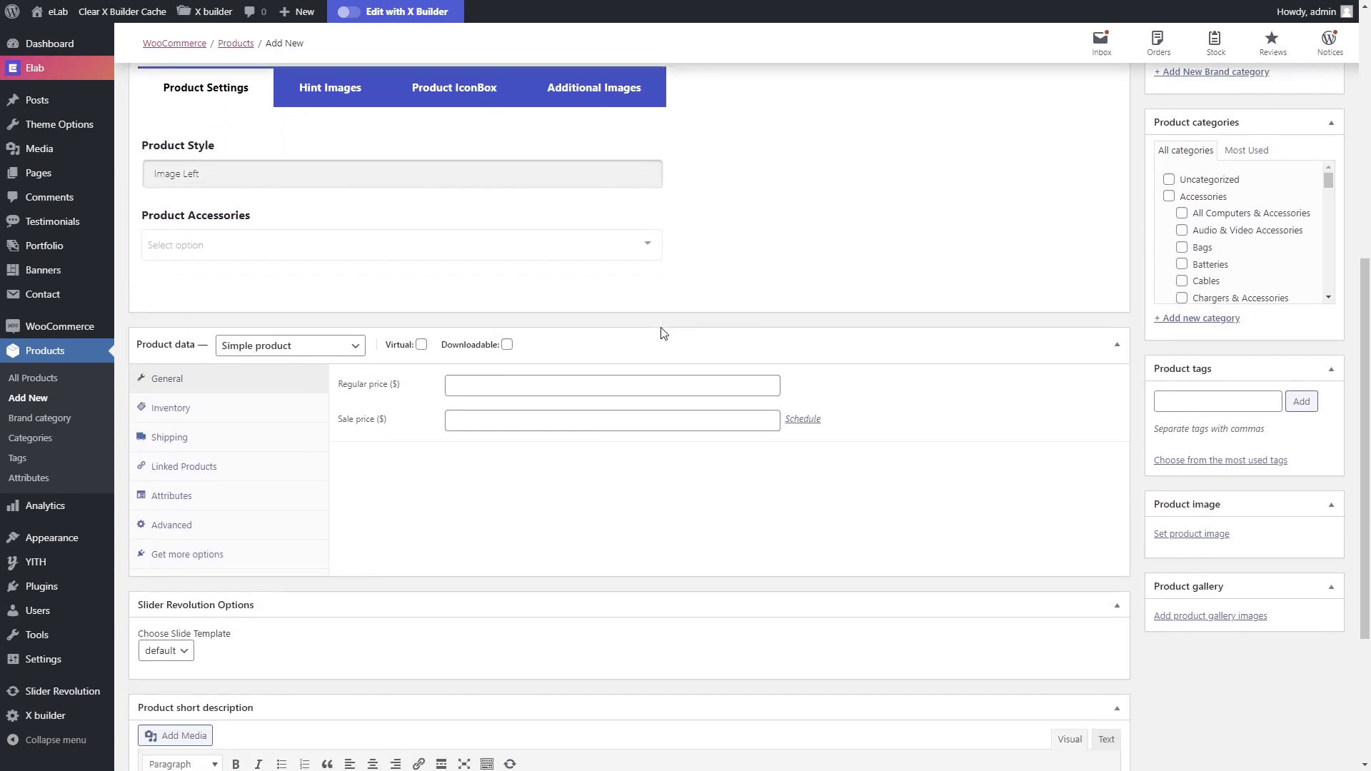
- Set the regular price to 500 and the SKU to Laptop 15.6" 4210M-6
{"action": "left_click", "coordinate": [642, 388]}
{"action": "type", "text": "100"}
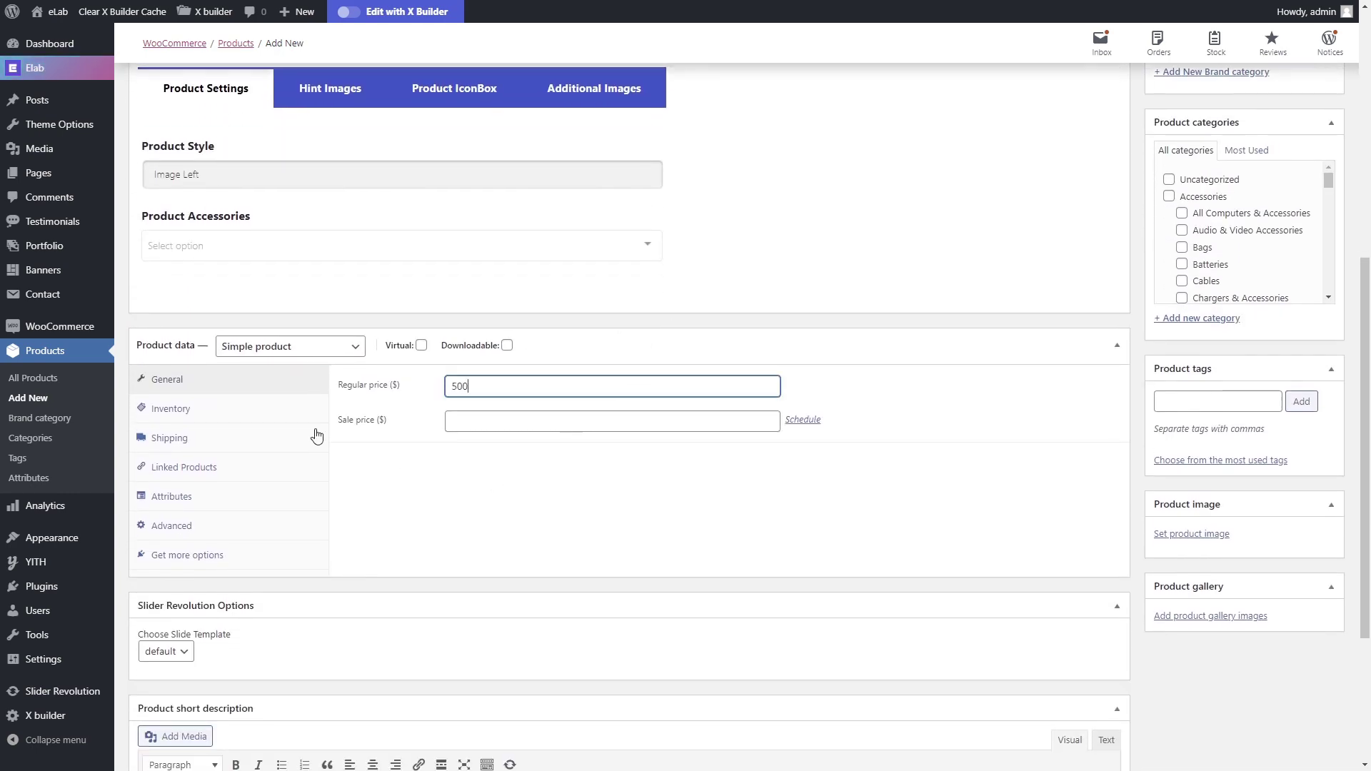
{"action": "left_click", "coordinate": [268, 409]}
{"action": "left_click", "coordinate": [579, 385]}
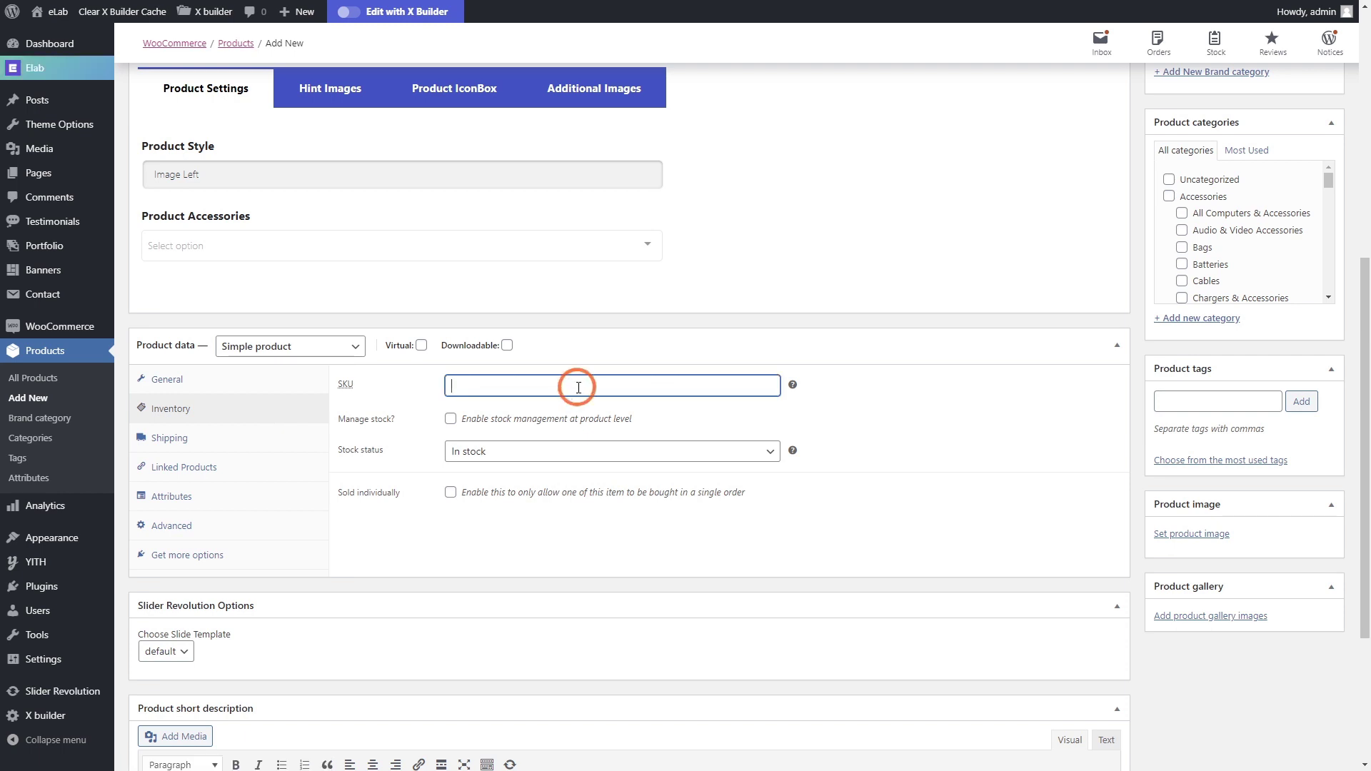
{"action": "type", "text": "Laptop 15.6\" 4210M-6"}
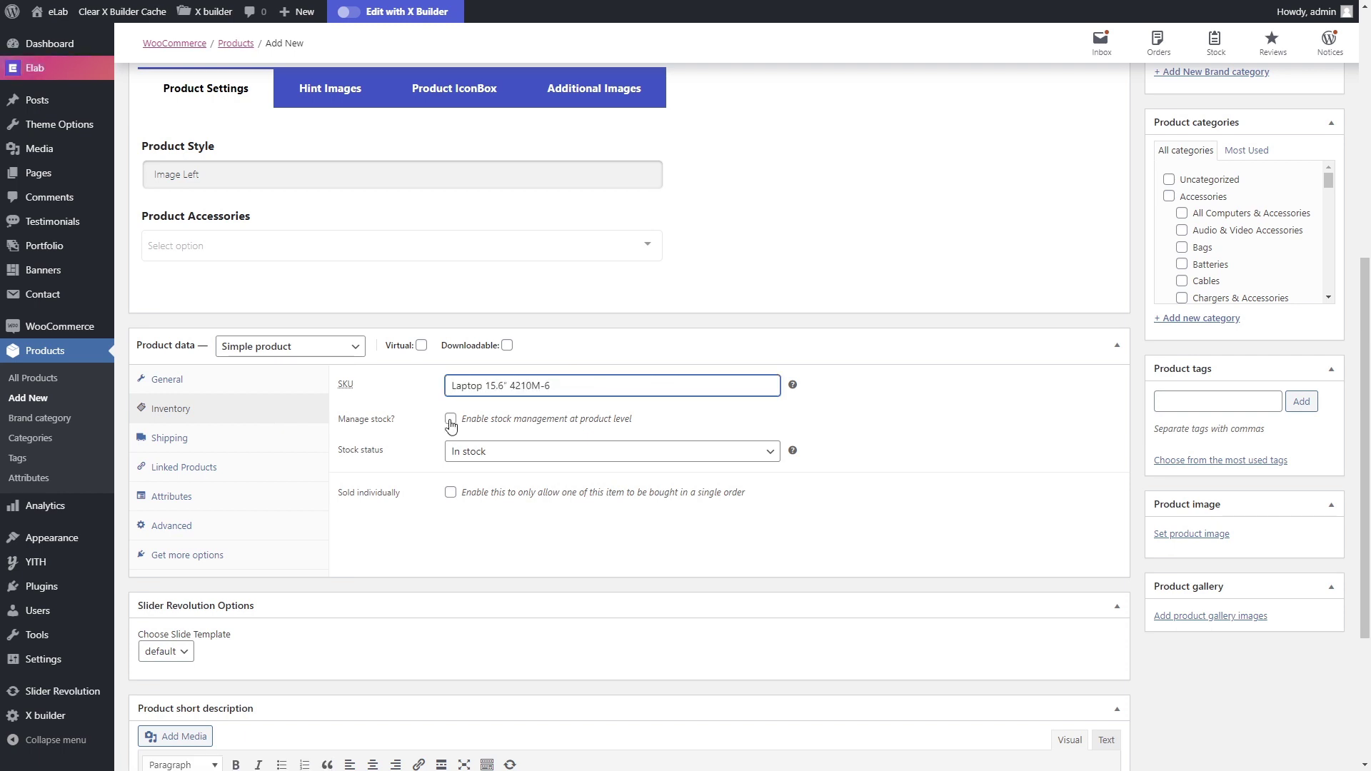
- Enable stock management with a quantity of 15 units
{"action": "left_click", "coordinate": [452, 420]}
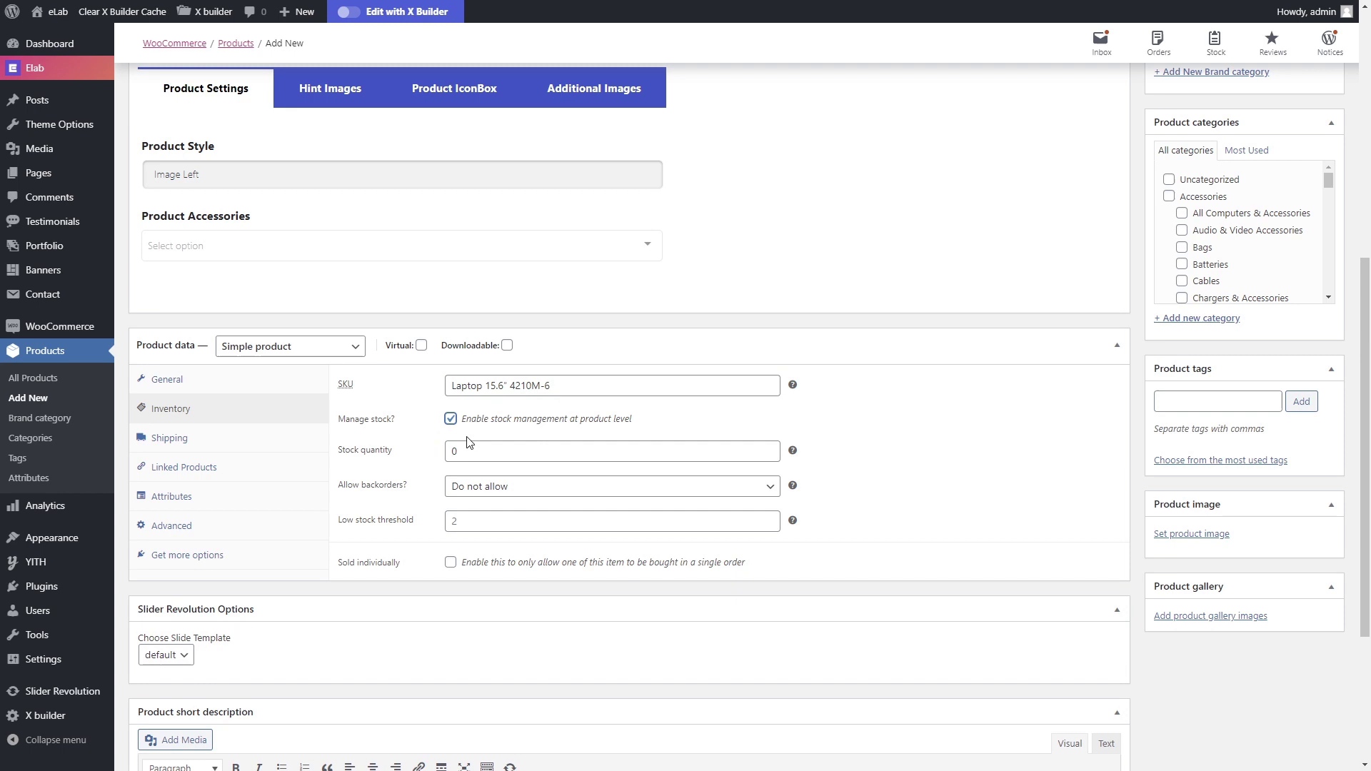
{"action": "double_click", "coordinate": [468, 450]}
{"action": "type", "text": "15"}
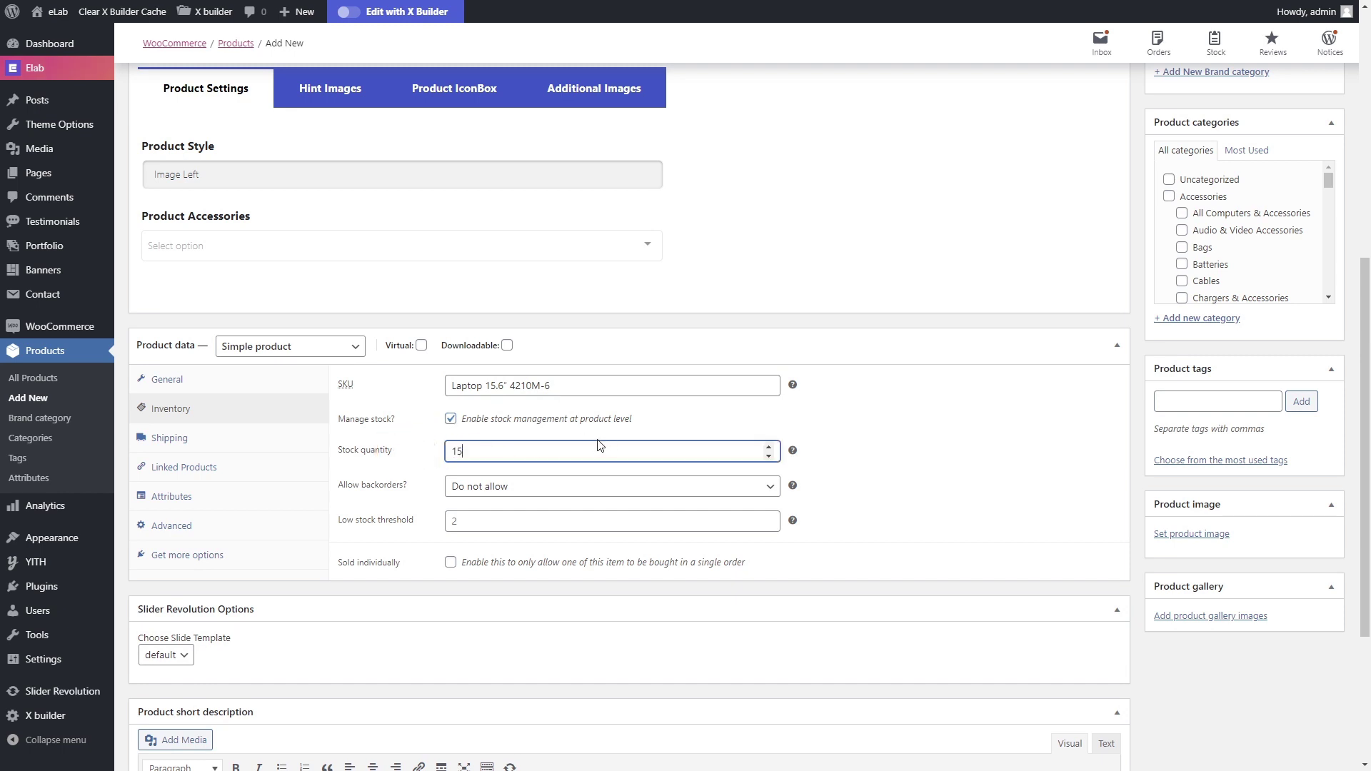
{"action": "left_click", "coordinate": [211, 439]}
- Add AAA Smartphone 10 LTE as the laptop's upsell in Linked Products
{"action": "left_click", "coordinate": [214, 470]}
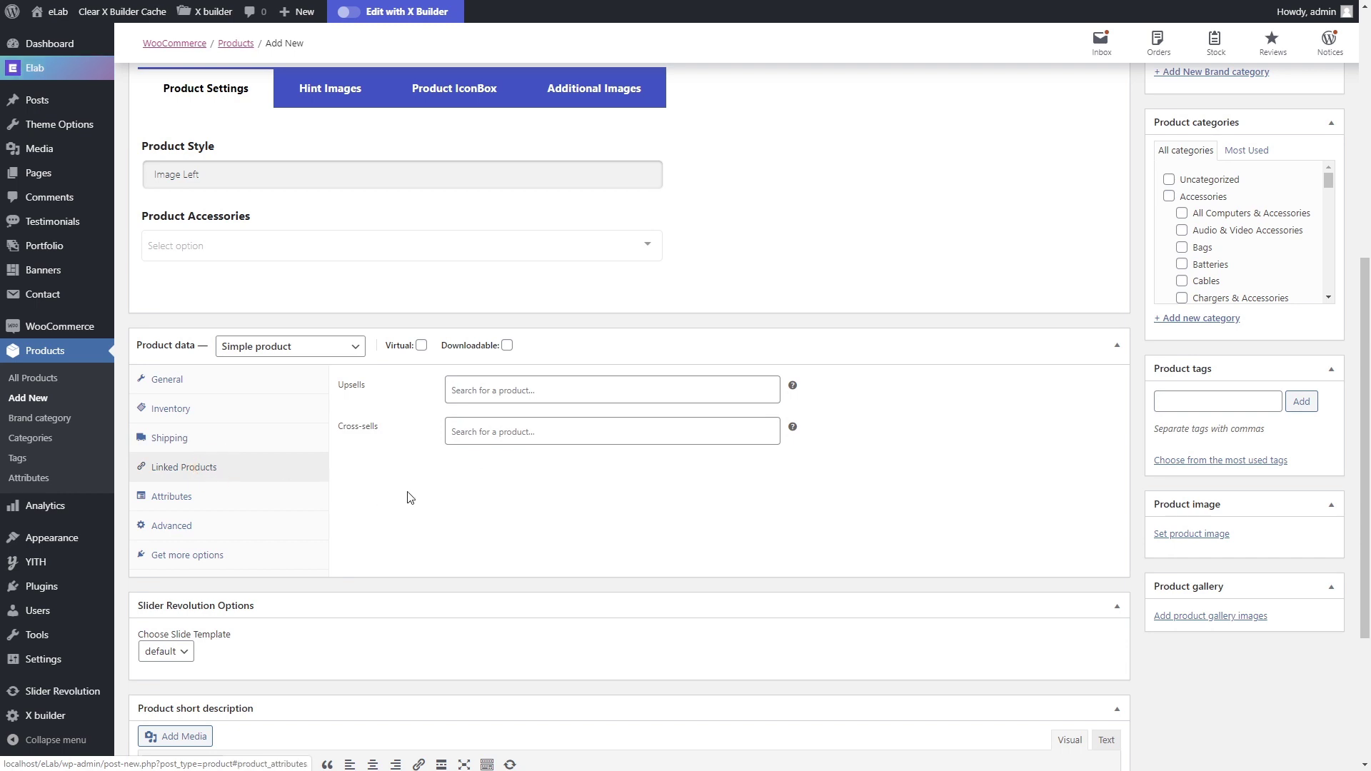
{"action": "left_click", "coordinate": [494, 391]}
{"action": "type", "text": "aaa"}
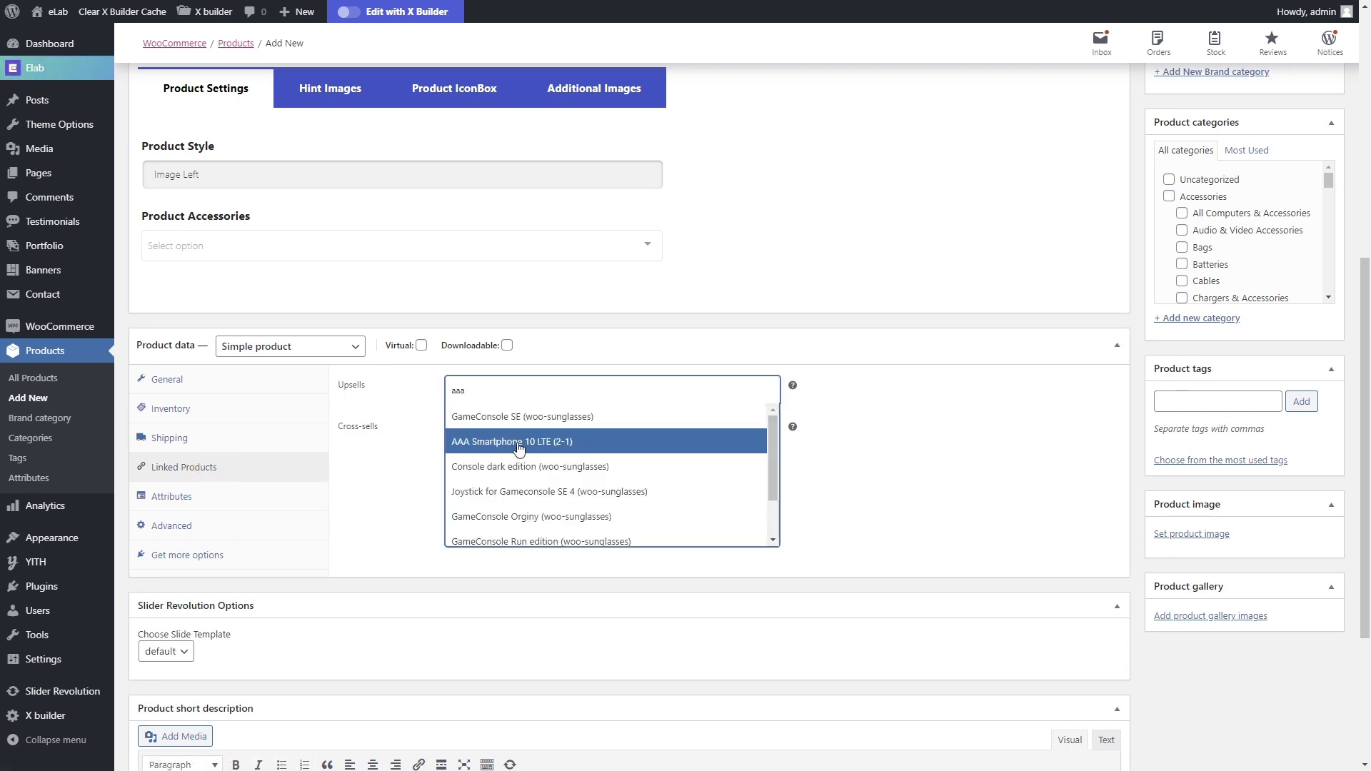
{"action": "left_click", "coordinate": [519, 447]}
- Add AAA Smartphone 10 LTE and GameConsole Orginy as cross-sells
{"action": "left_click", "coordinate": [517, 432]}
{"action": "type", "text": "aaa"}
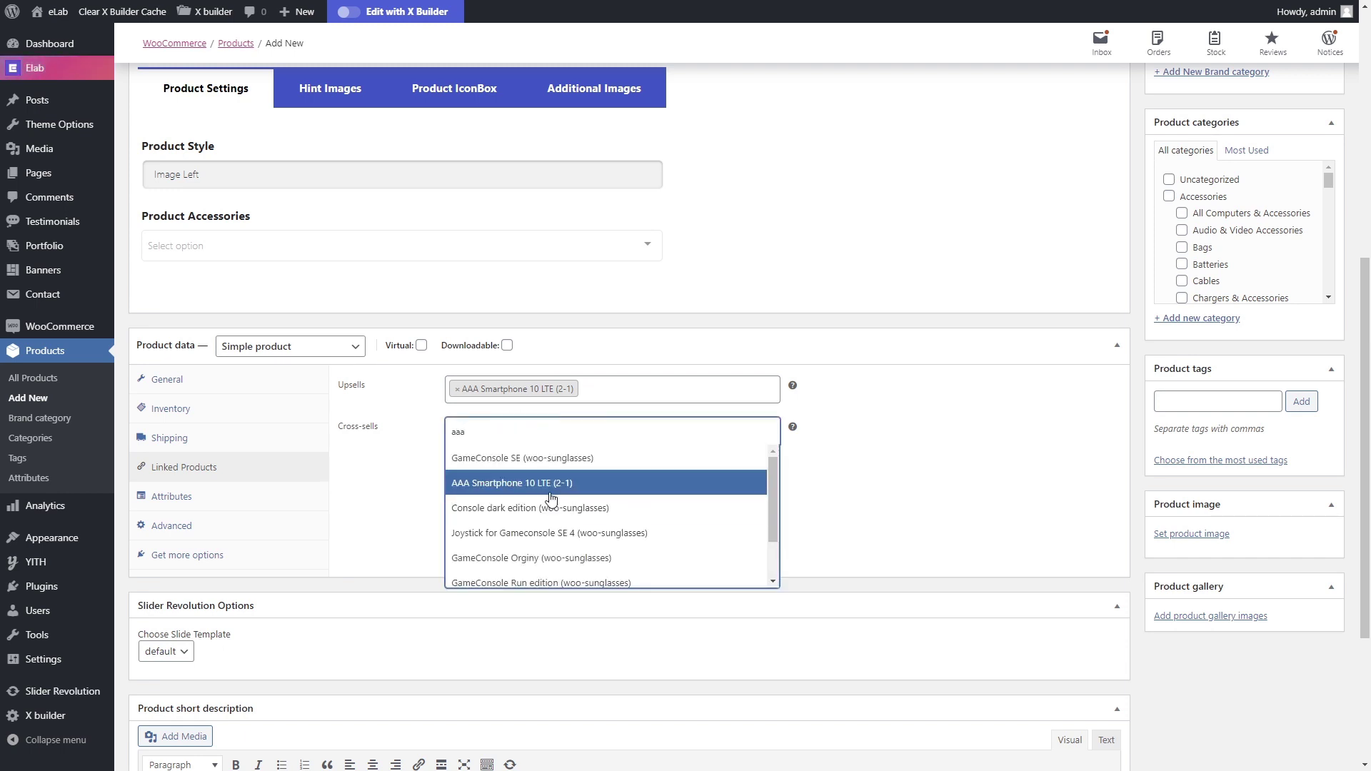
{"action": "left_click", "coordinate": [545, 485]}
{"action": "type", "text": "aaa"}
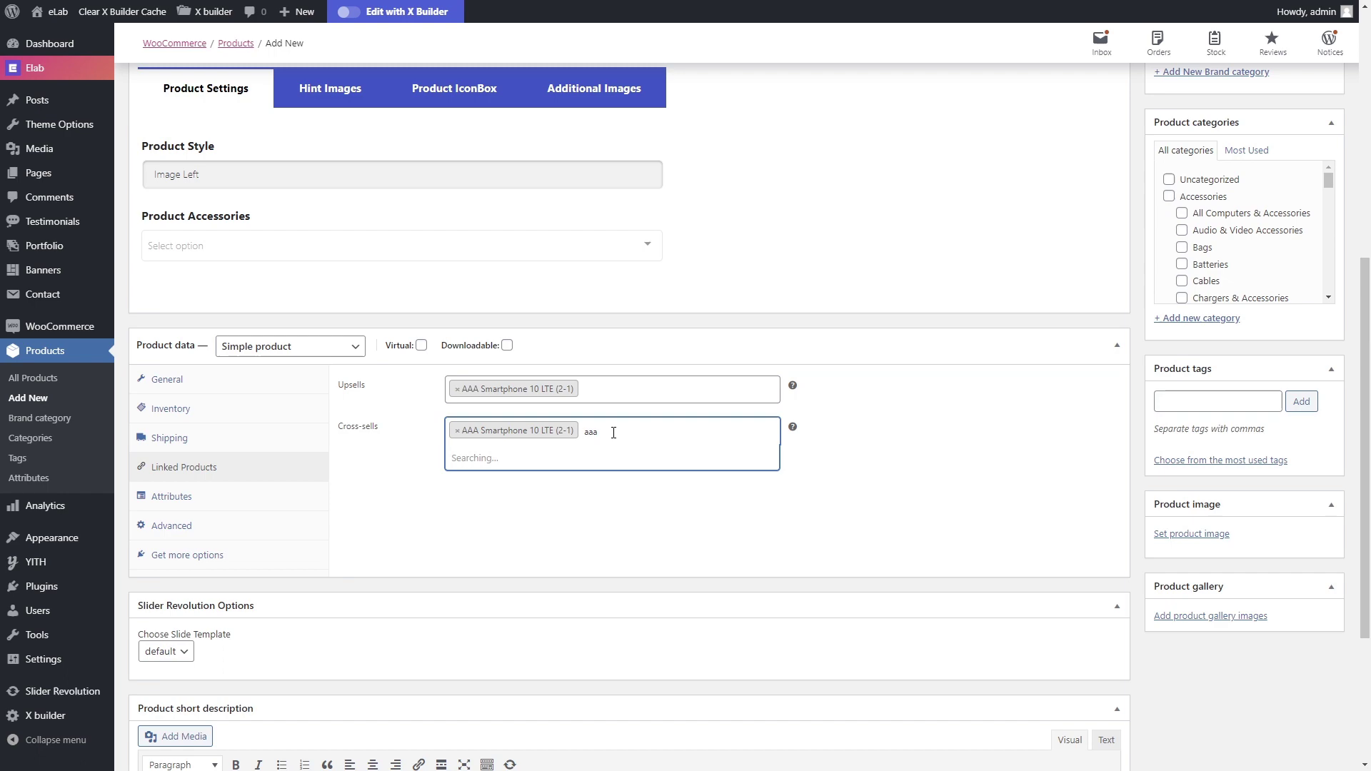
{"action": "left_click", "coordinate": [572, 555]}
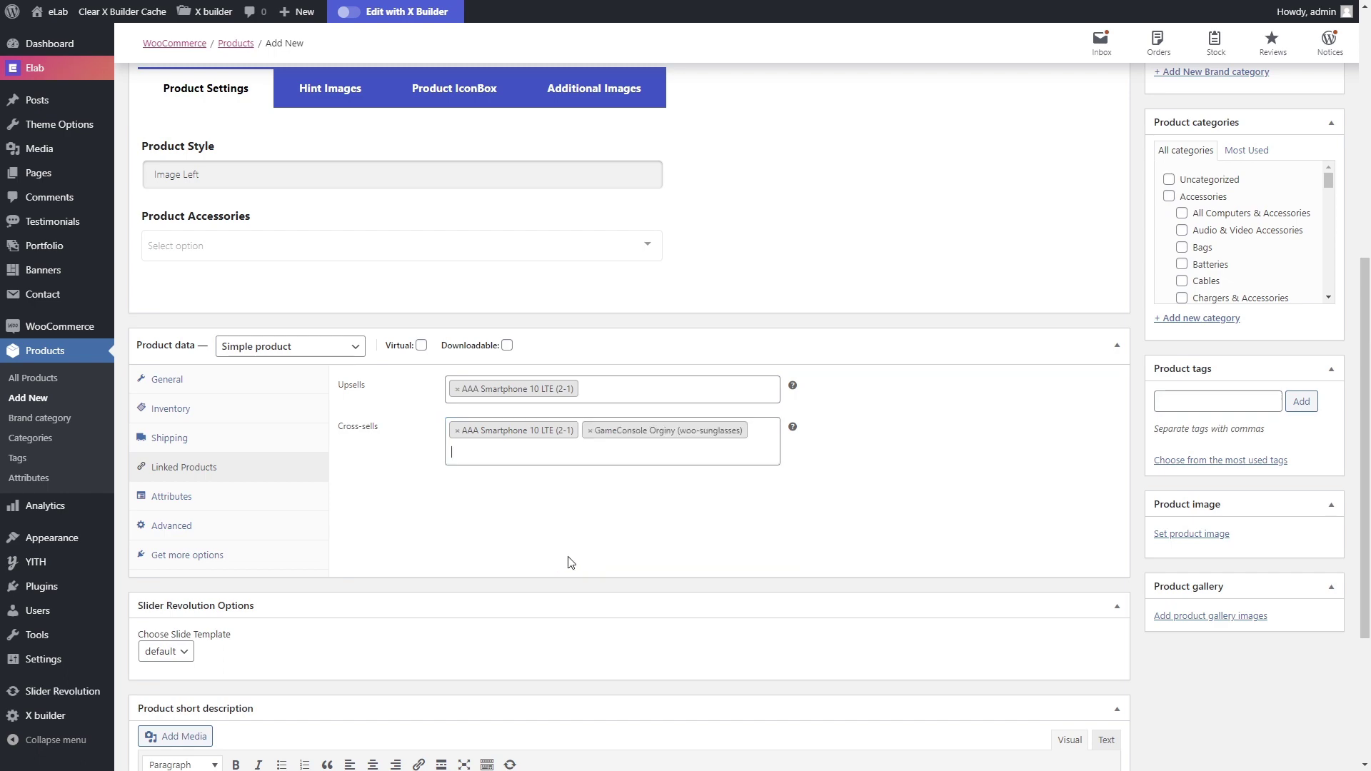
{"action": "scroll", "coordinate": [1236, 456], "scroll_direction": "down", "scroll_amount": 3}
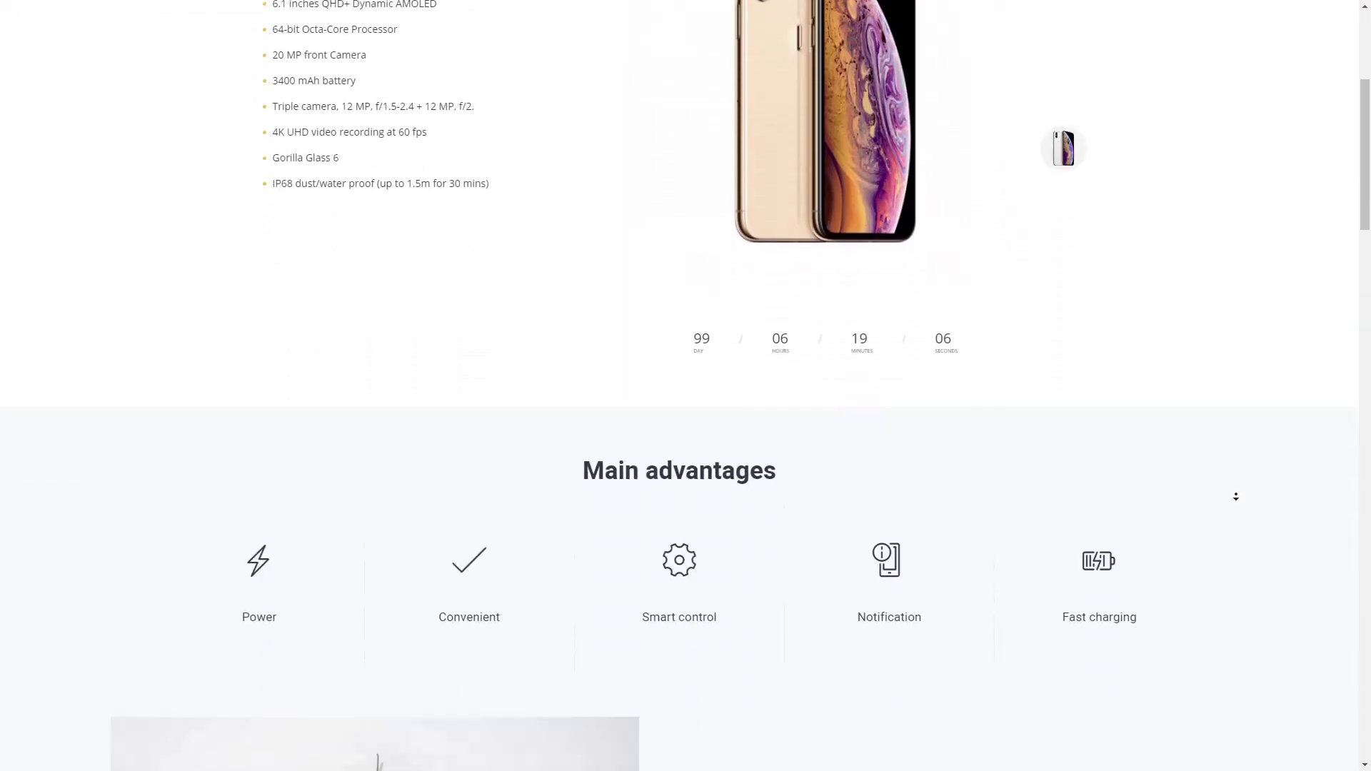
{"action": "scroll", "coordinate": [1236, 496], "scroll_direction": "down", "scroll_amount": 4}
{"action": "scroll", "coordinate": [1221, 472], "scroll_direction": "down", "scroll_amount": 5}
{"action": "scroll", "coordinate": [1223, 496], "scroll_direction": "down", "scroll_amount": 5}
{"action": "scroll", "coordinate": [1224, 495], "scroll_direction": "down", "scroll_amount": 5}
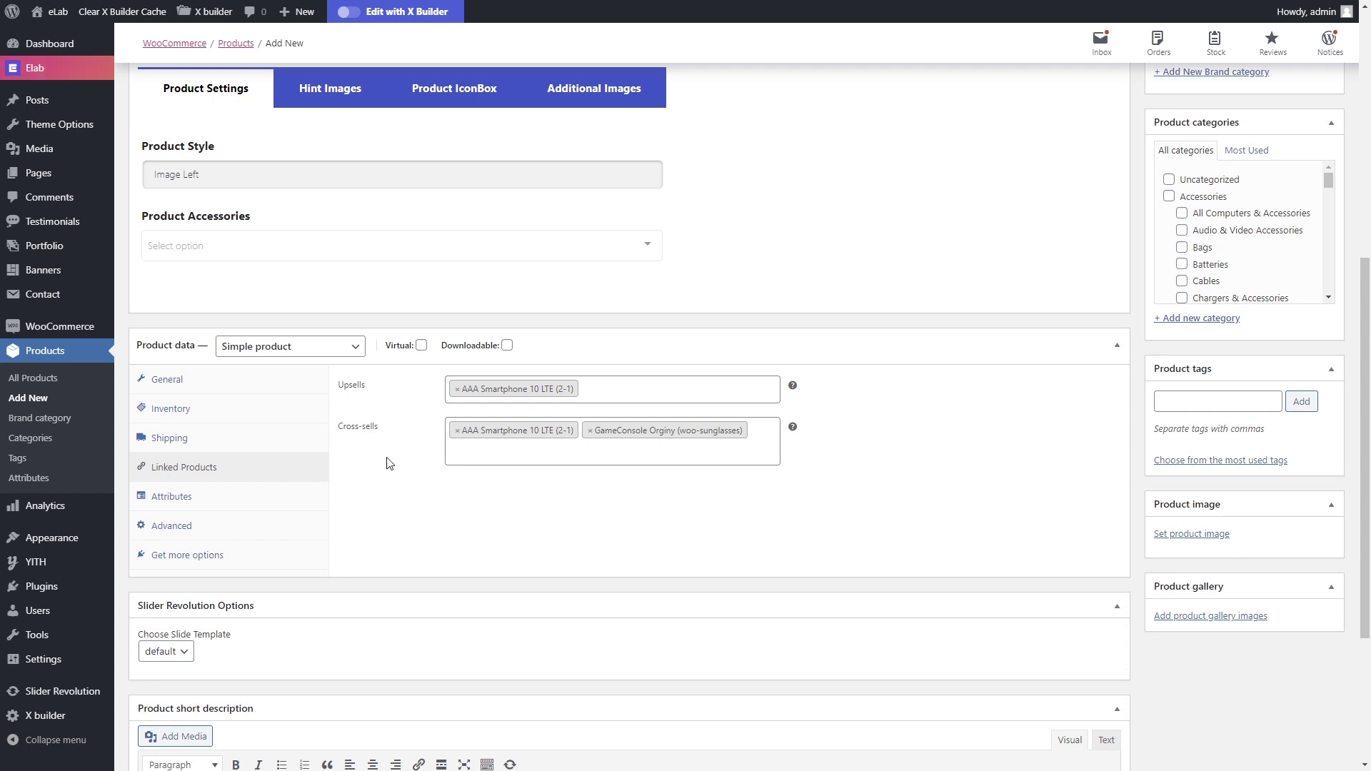
- Change the product type to Variable product and add a new custom attribute
{"action": "left_click", "coordinate": [347, 350]}
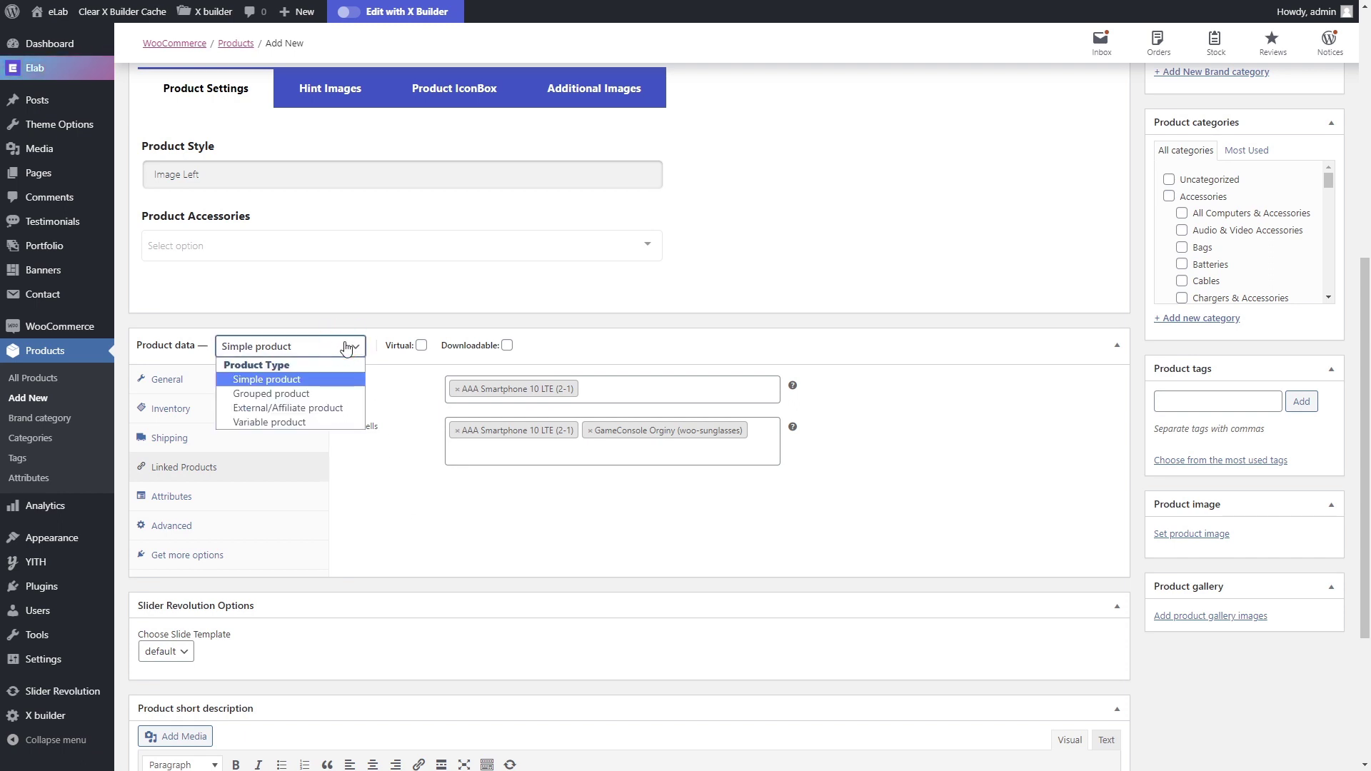
{"action": "left_click", "coordinate": [299, 423]}
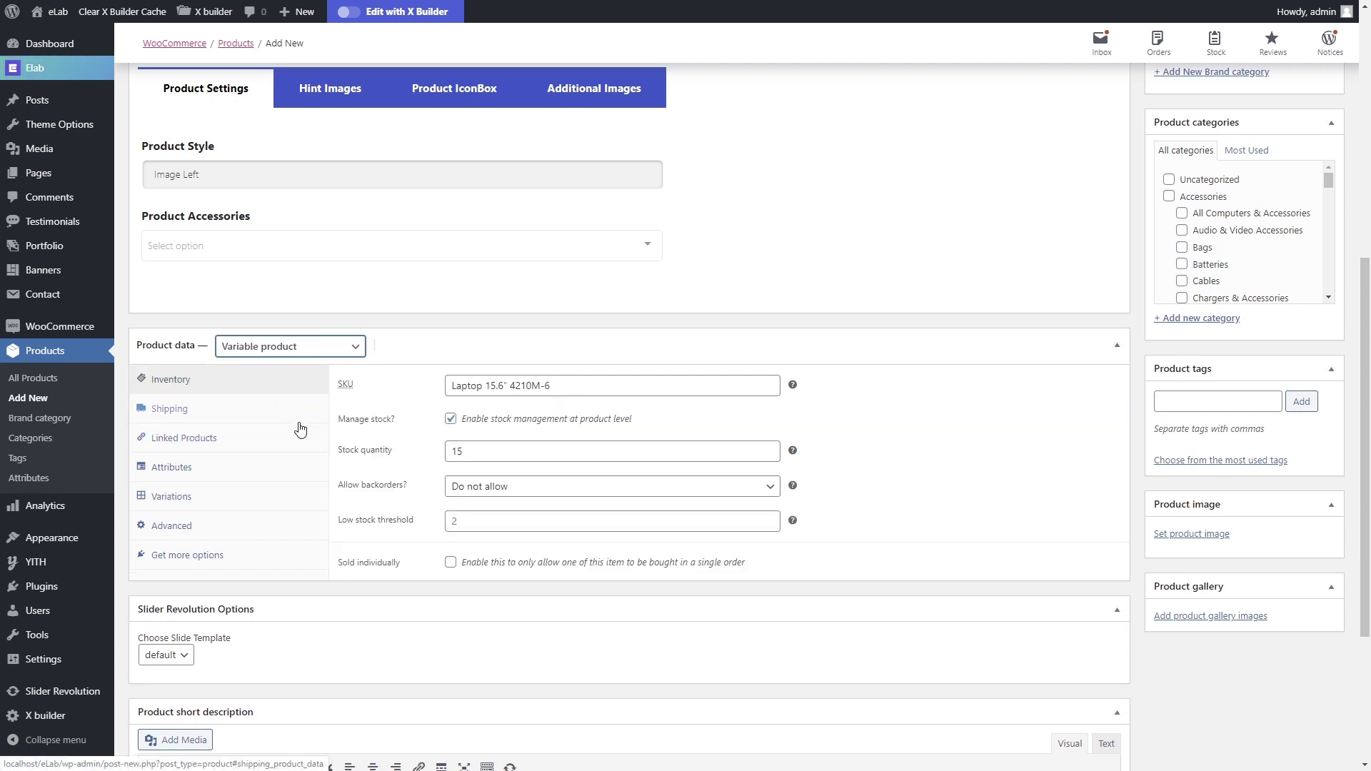
{"action": "left_click", "coordinate": [281, 470]}
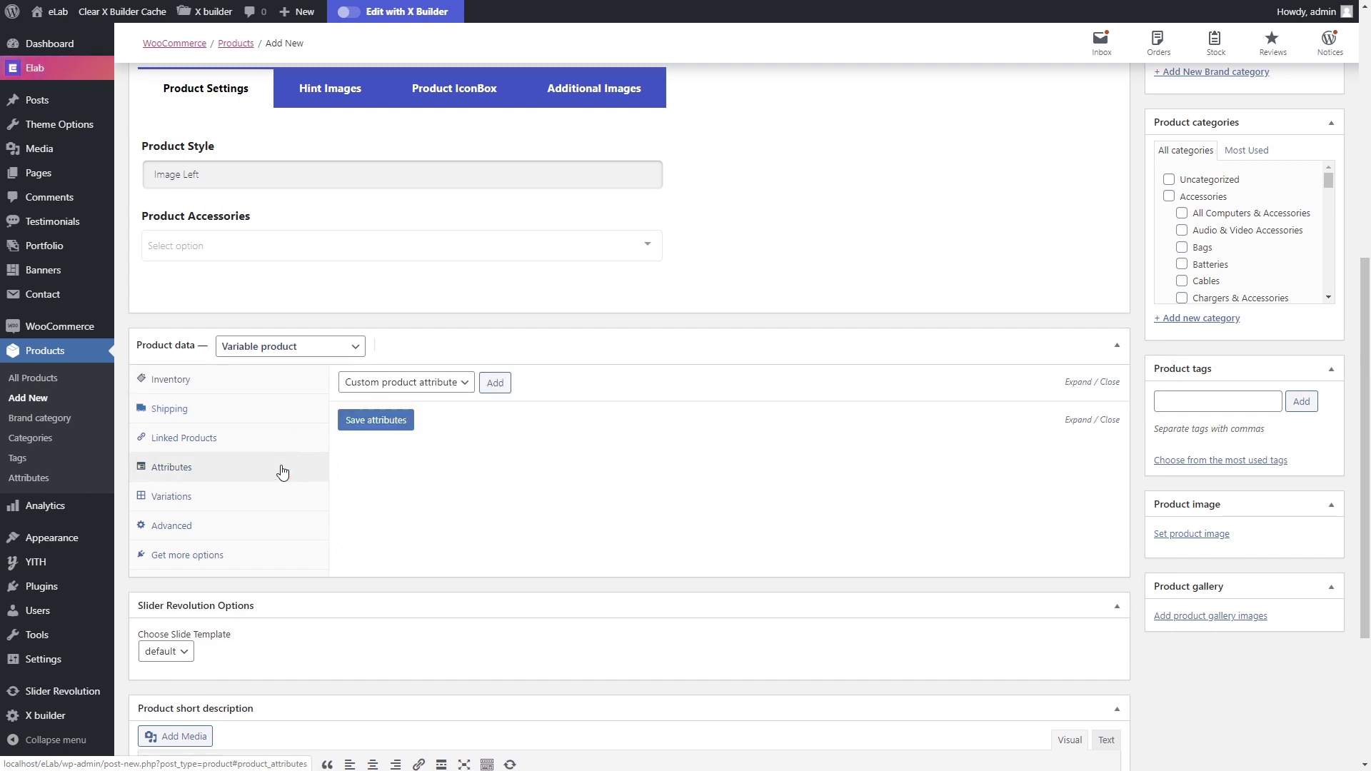
{"action": "left_click", "coordinate": [496, 384]}
- Save a Color attribute with values Black|White used for variations
{"action": "left_click", "coordinate": [415, 467]}
{"action": "type", "text": "c"}
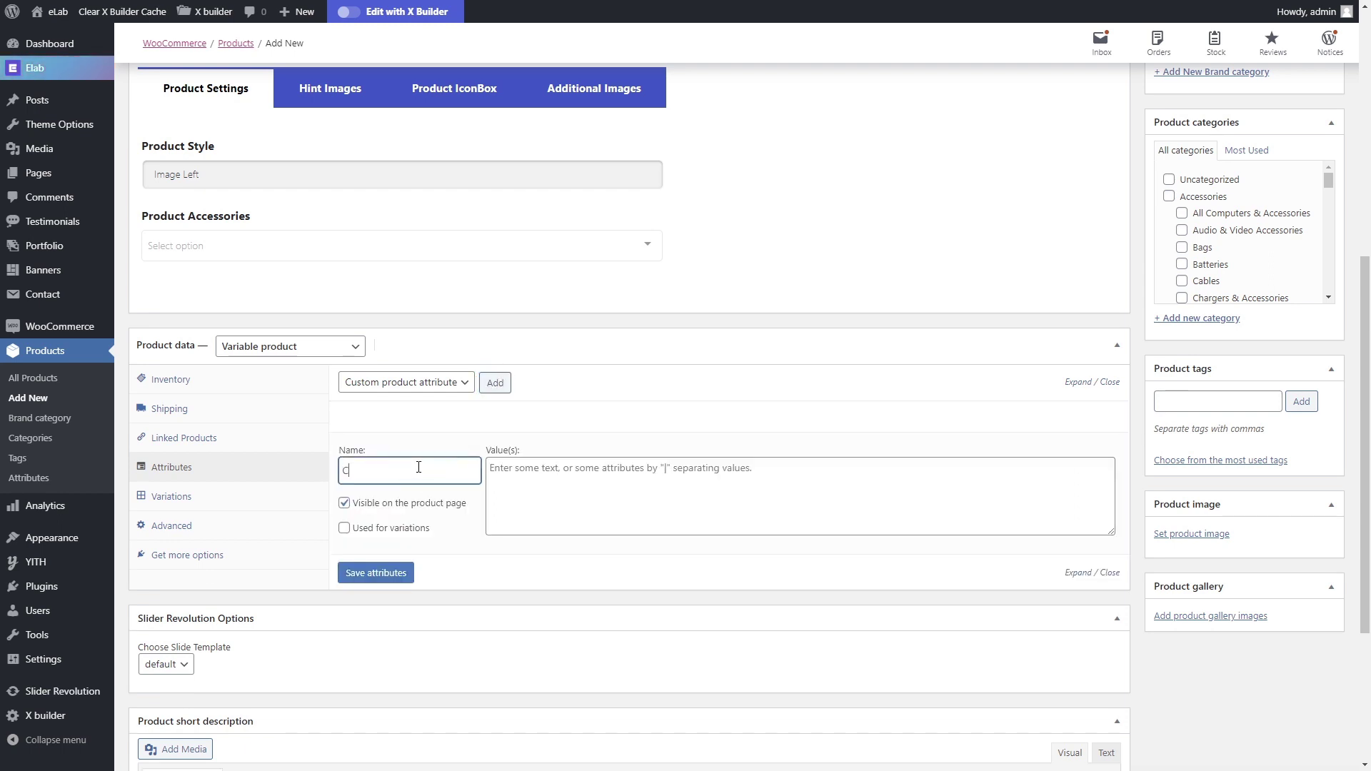
{"action": "left_click", "coordinate": [594, 501]}
{"action": "type", "text": "B"}
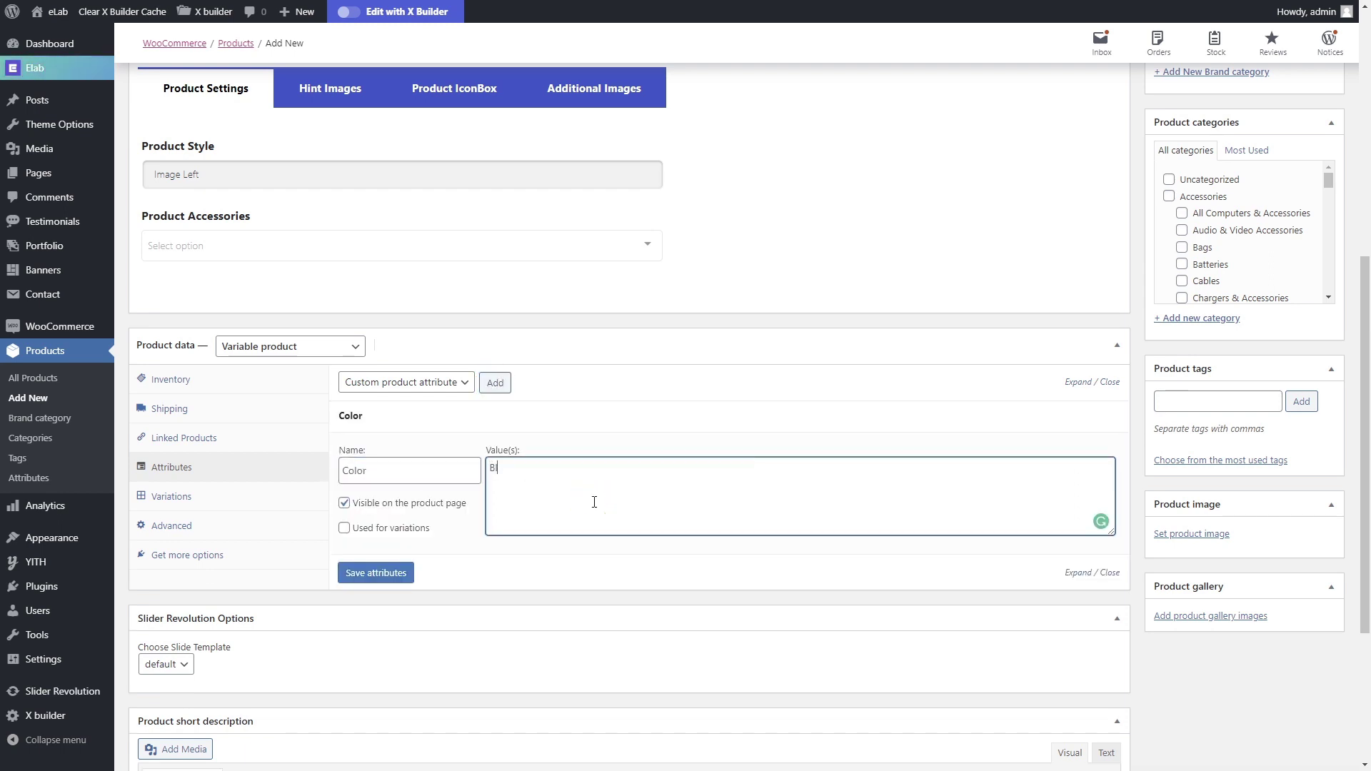
{"action": "type", "text": "lack|White"}
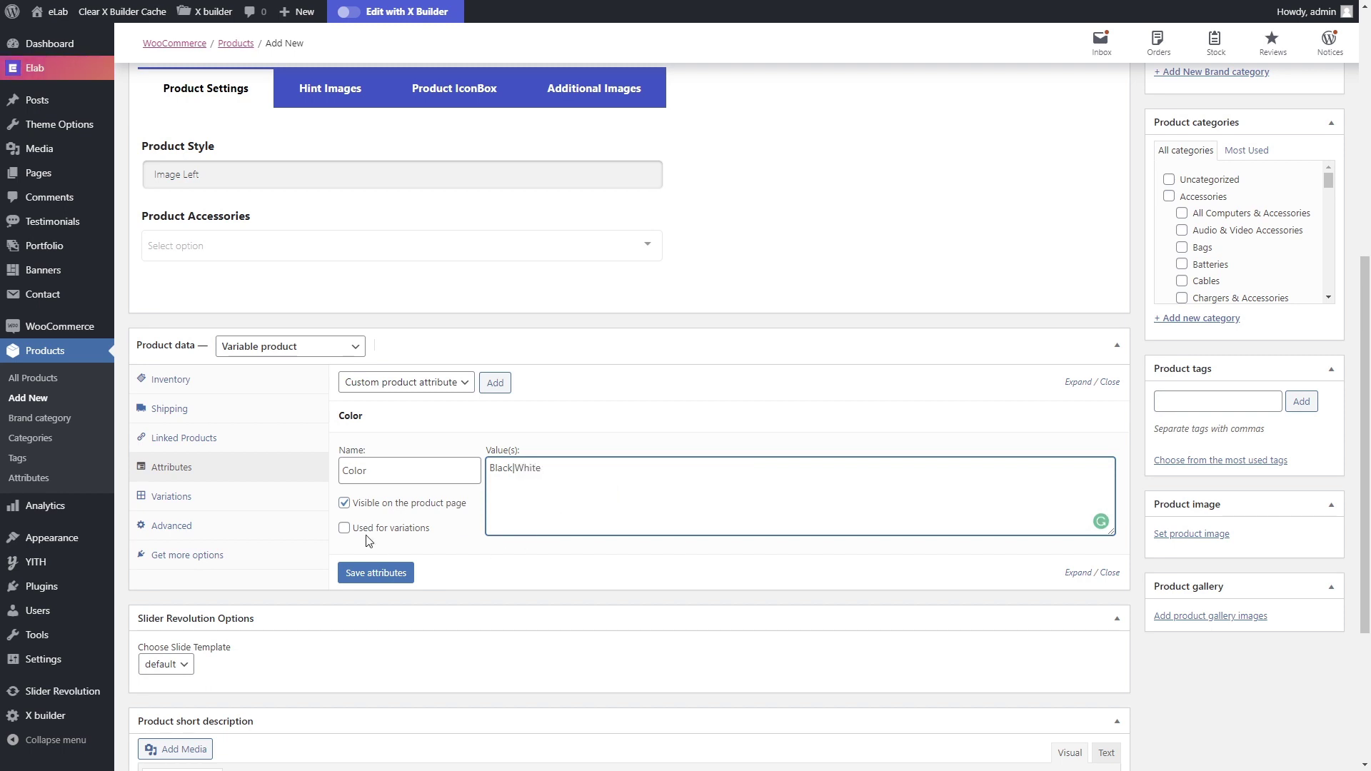
{"action": "left_click", "coordinate": [344, 529]}
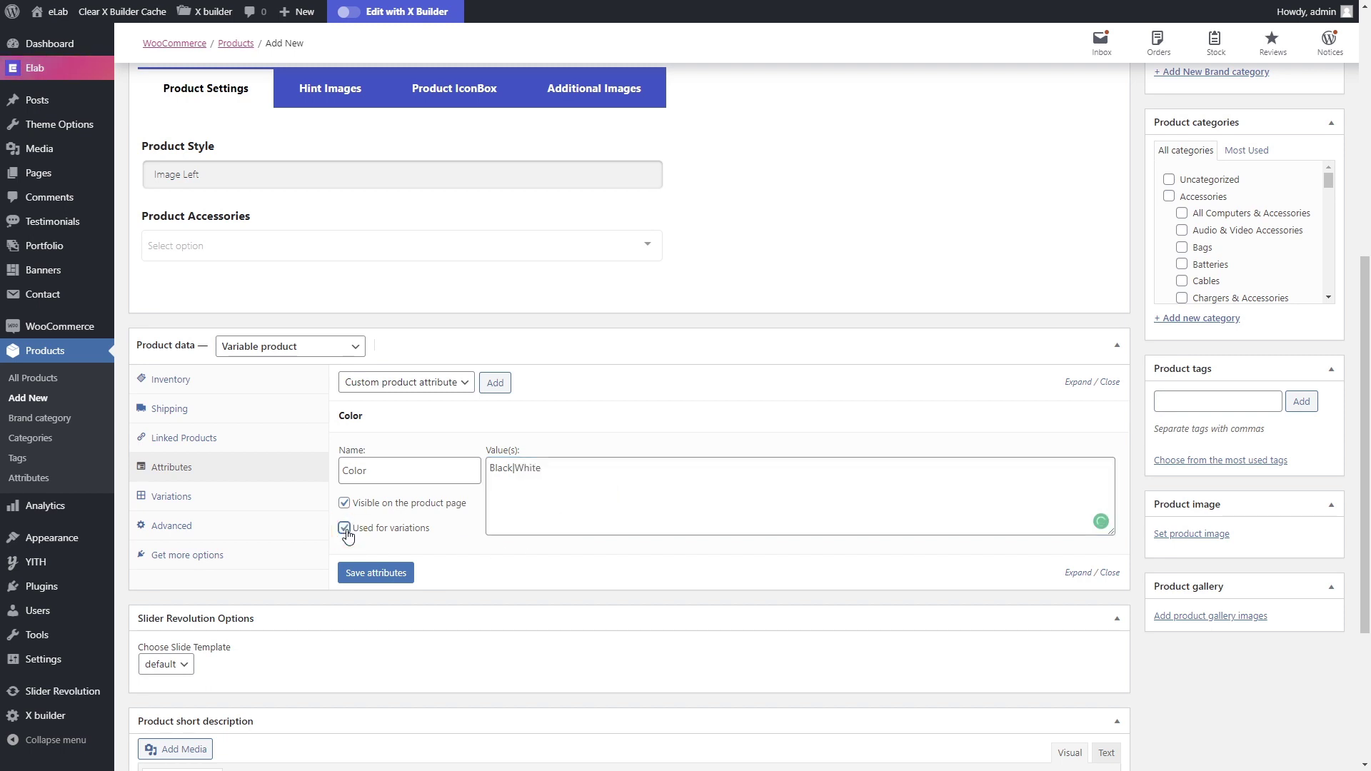
{"action": "left_click", "coordinate": [354, 579]}
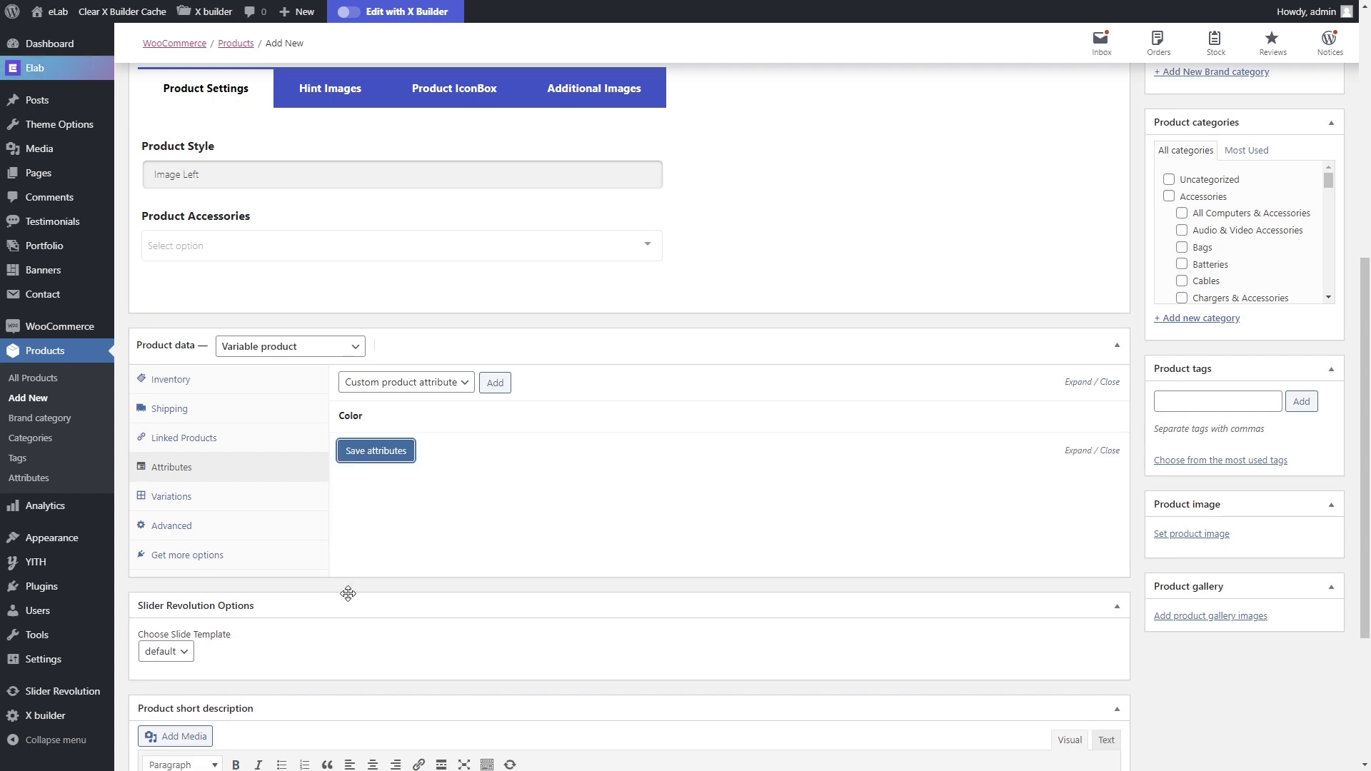
- Add a Black variation with a regular price of 500 and save it
{"action": "left_click", "coordinate": [282, 498]}
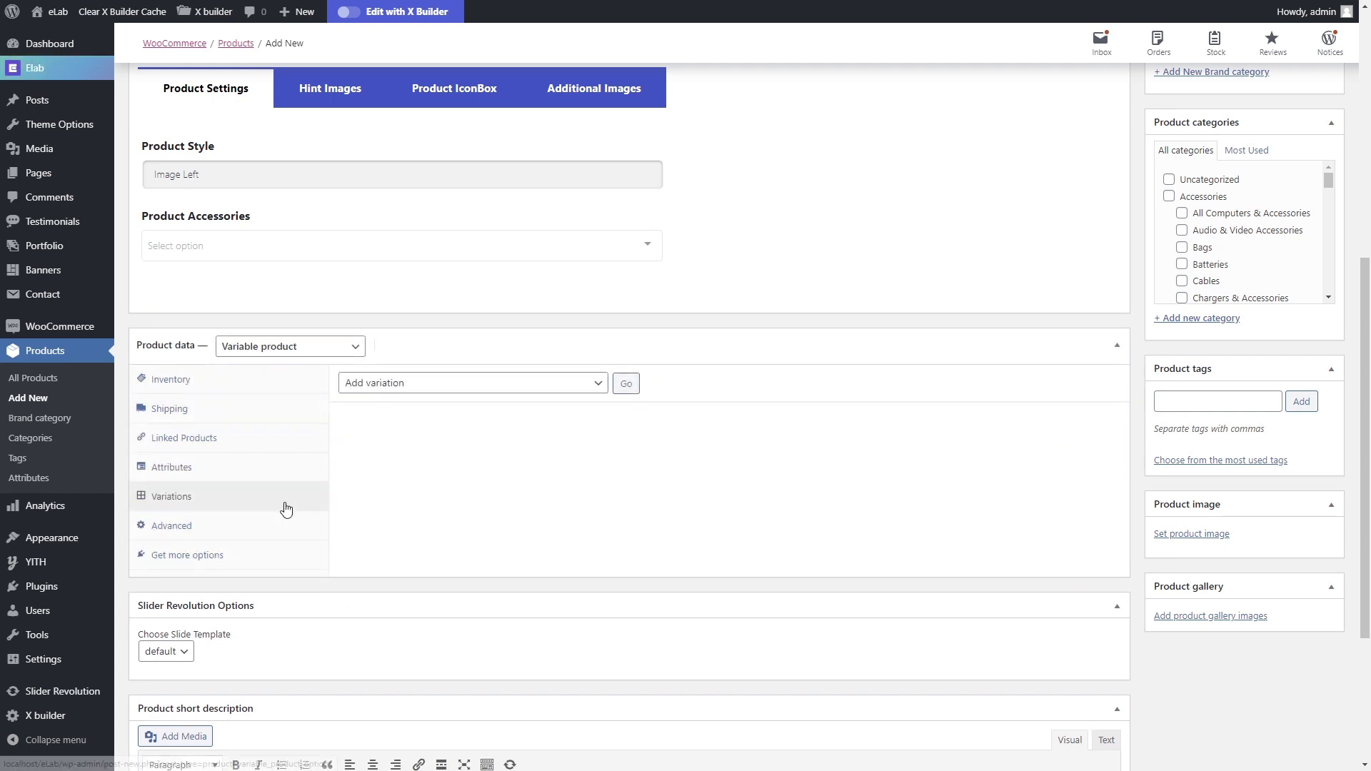
{"action": "left_click", "coordinate": [626, 382]}
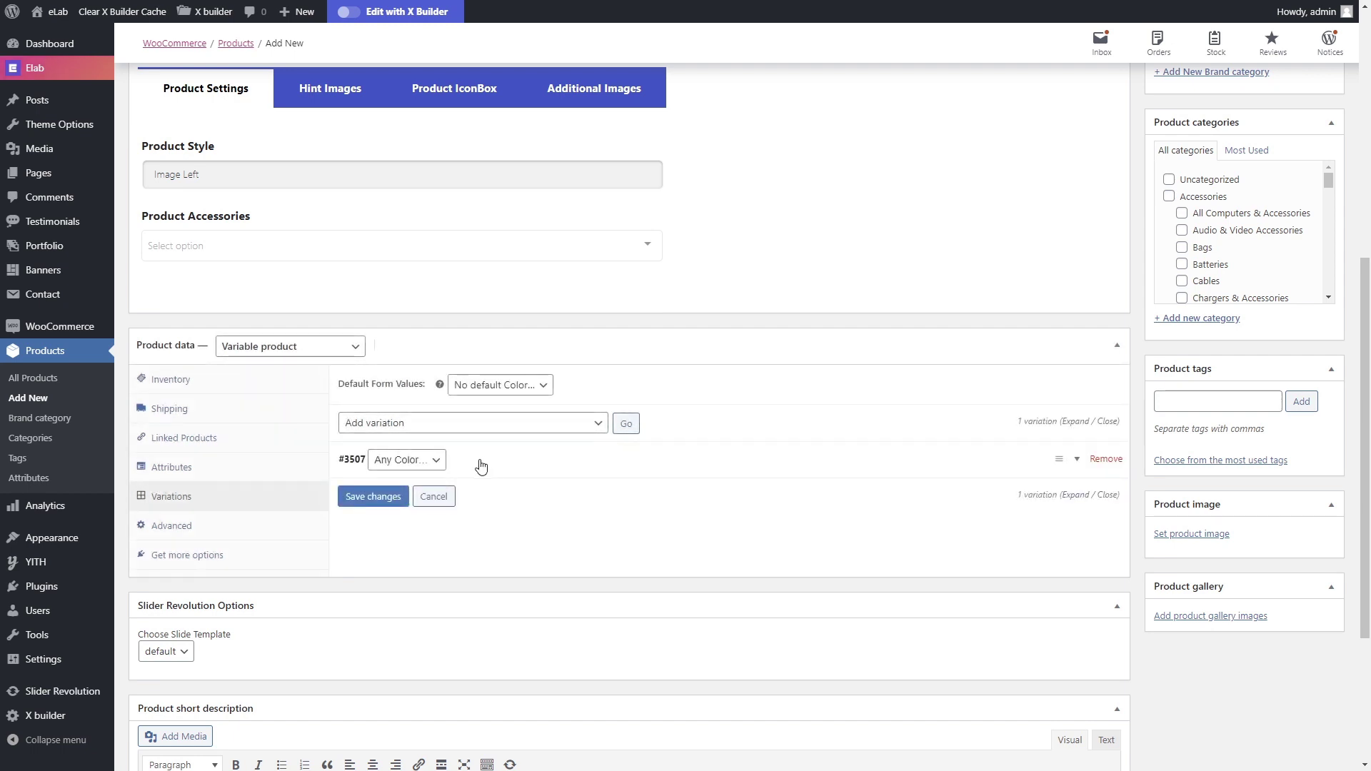
{"action": "left_click", "coordinate": [433, 462]}
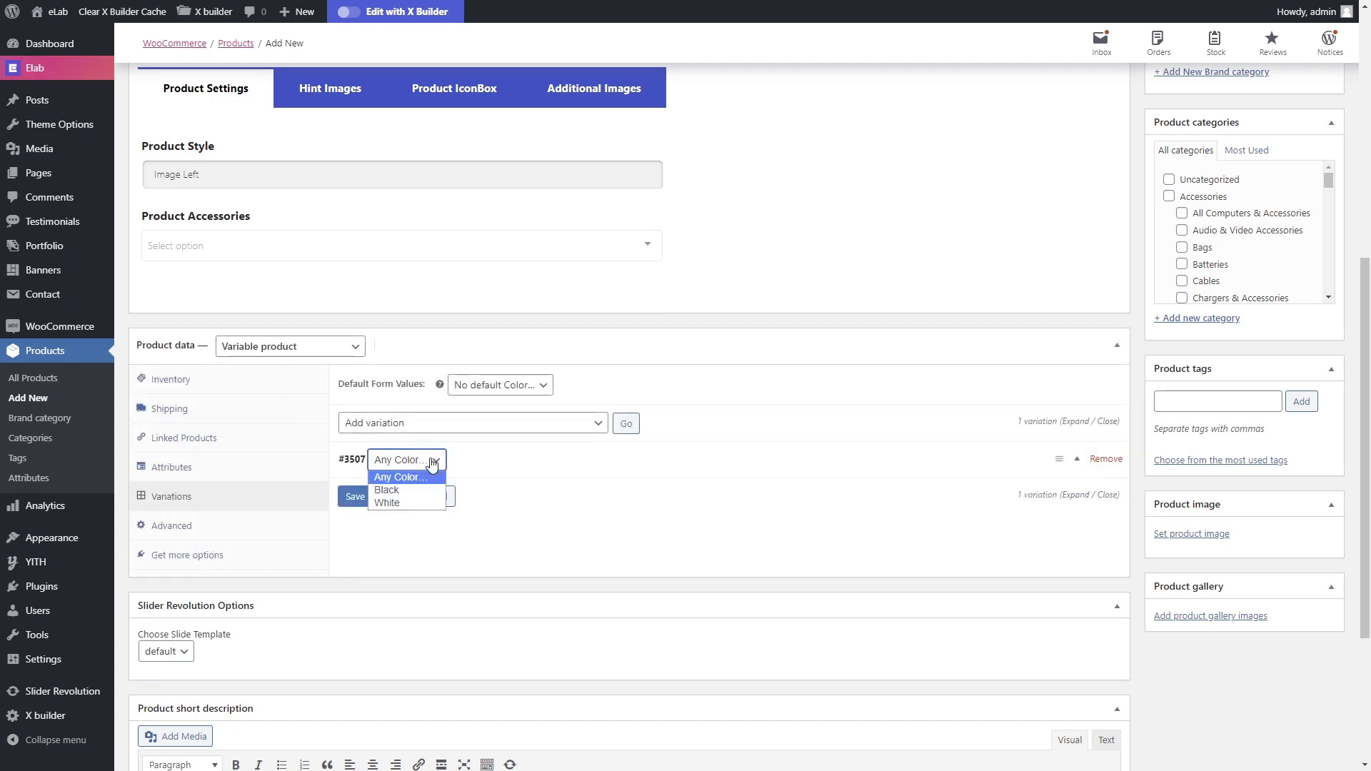
{"action": "left_click", "coordinate": [426, 489]}
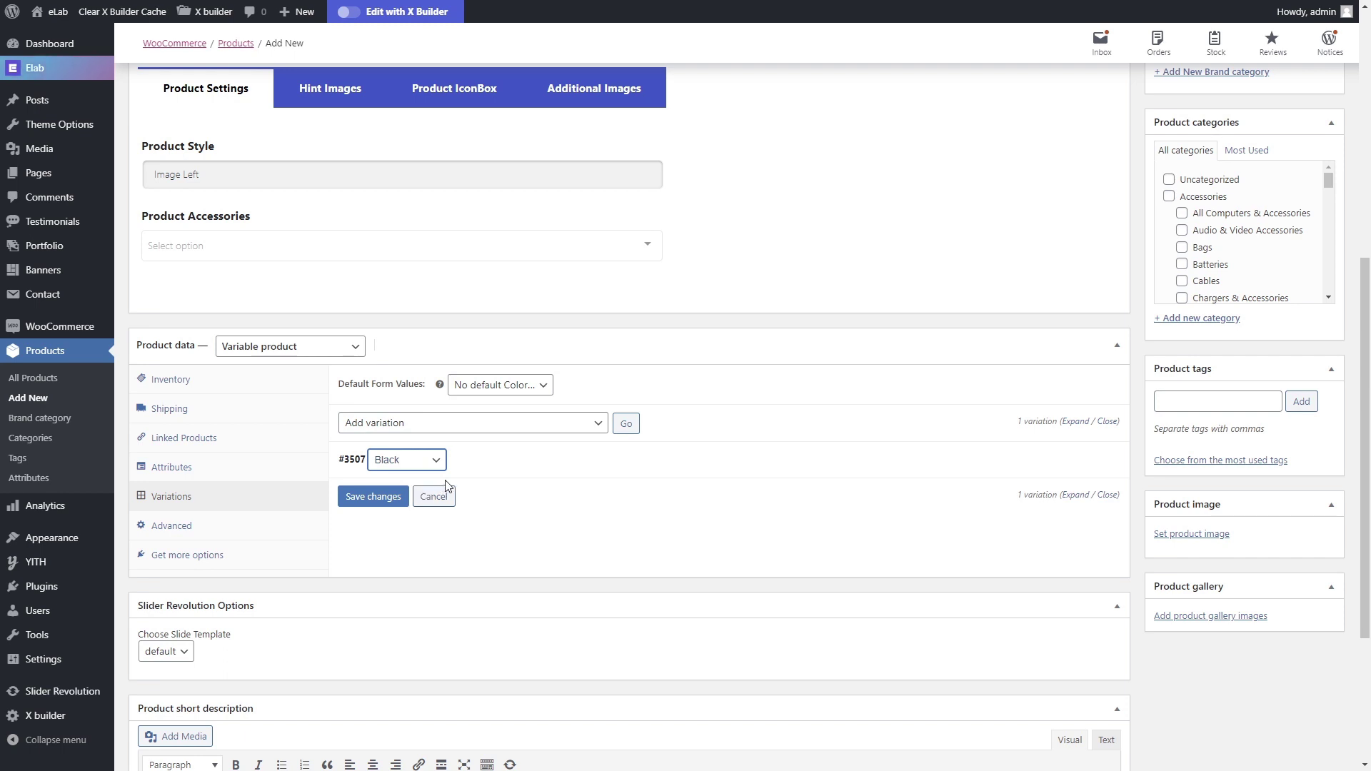
{"action": "left_click", "coordinate": [1077, 460]}
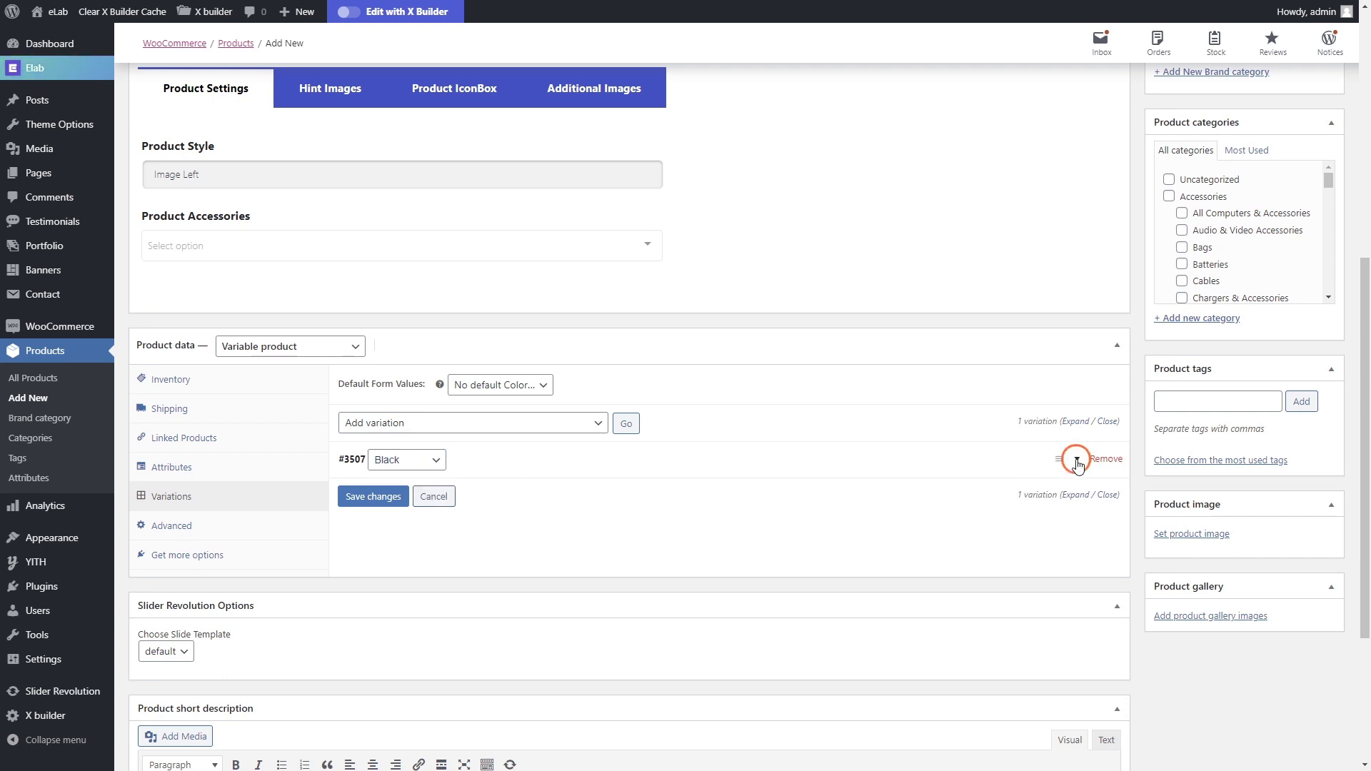
{"action": "scroll", "coordinate": [663, 550], "scroll_direction": "down", "scroll_amount": 1}
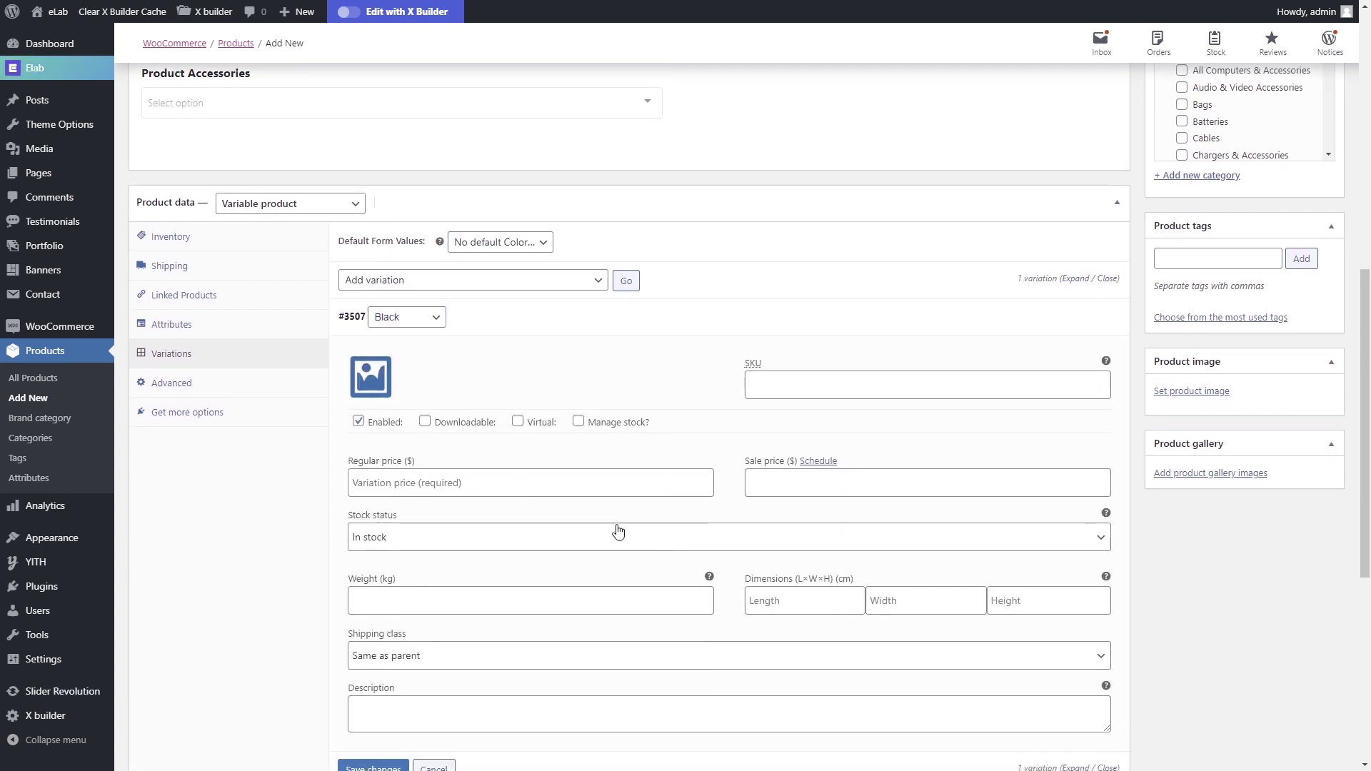
{"action": "left_click", "coordinate": [489, 480]}
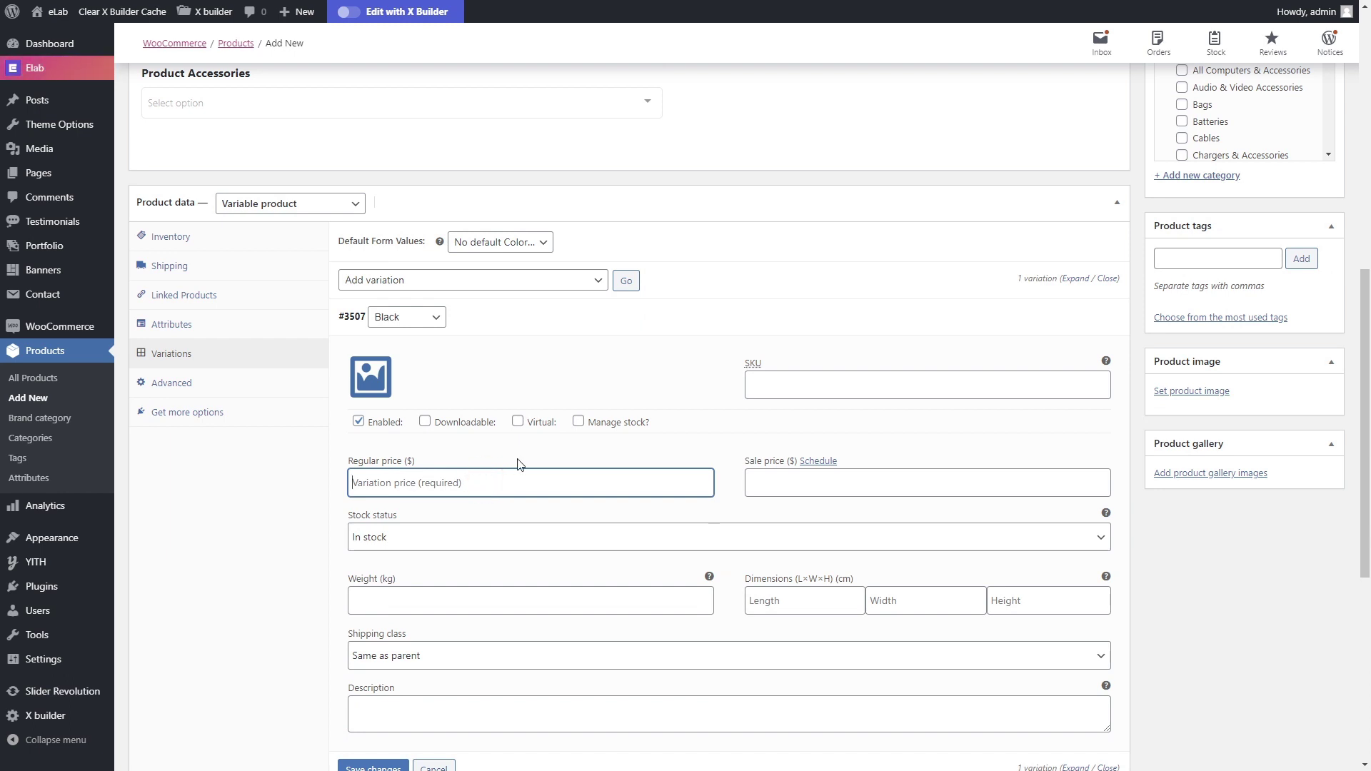
{"action": "type", "text": "500"}
{"action": "scroll", "coordinate": [517, 464], "scroll_direction": "down", "scroll_amount": 1}
{"action": "left_click", "coordinate": [392, 700]}
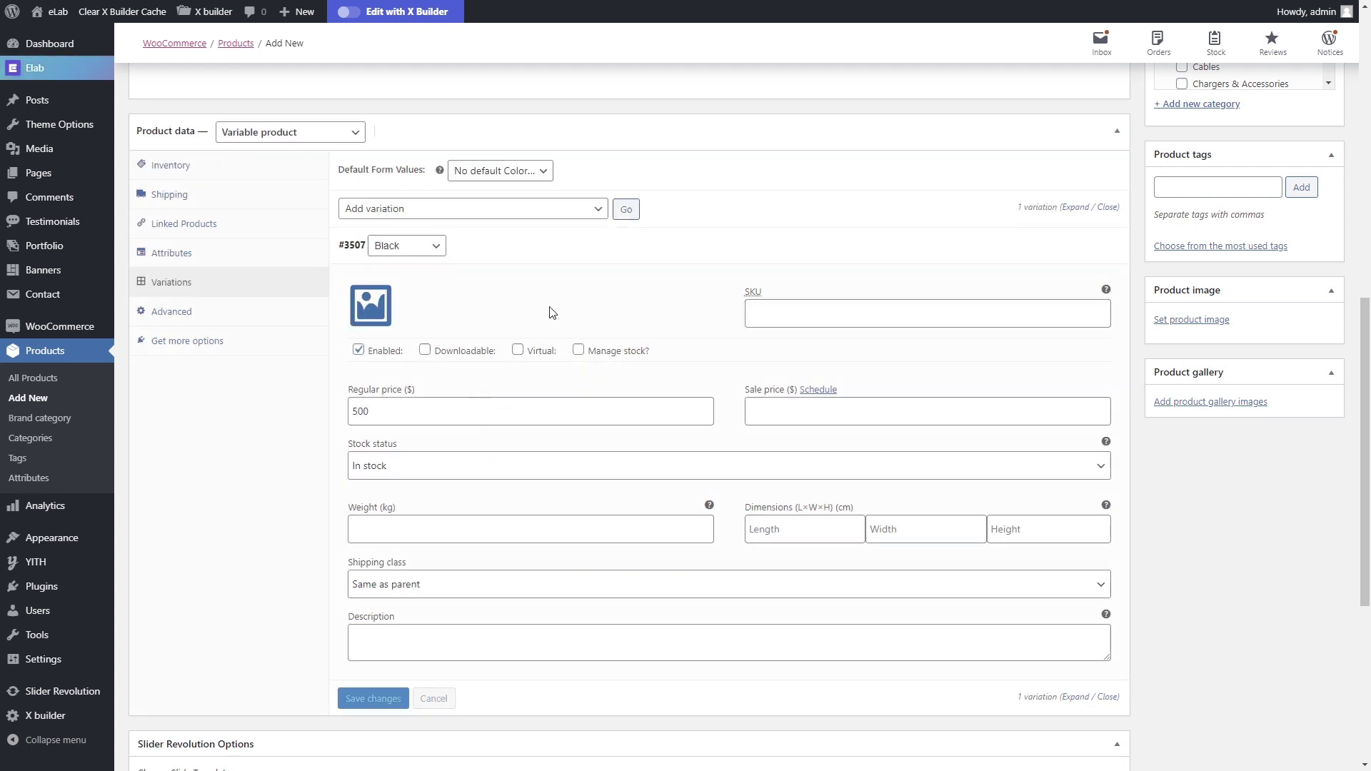
- Add a White variation priced at 550 and save both variations
{"action": "left_click", "coordinate": [629, 210]}
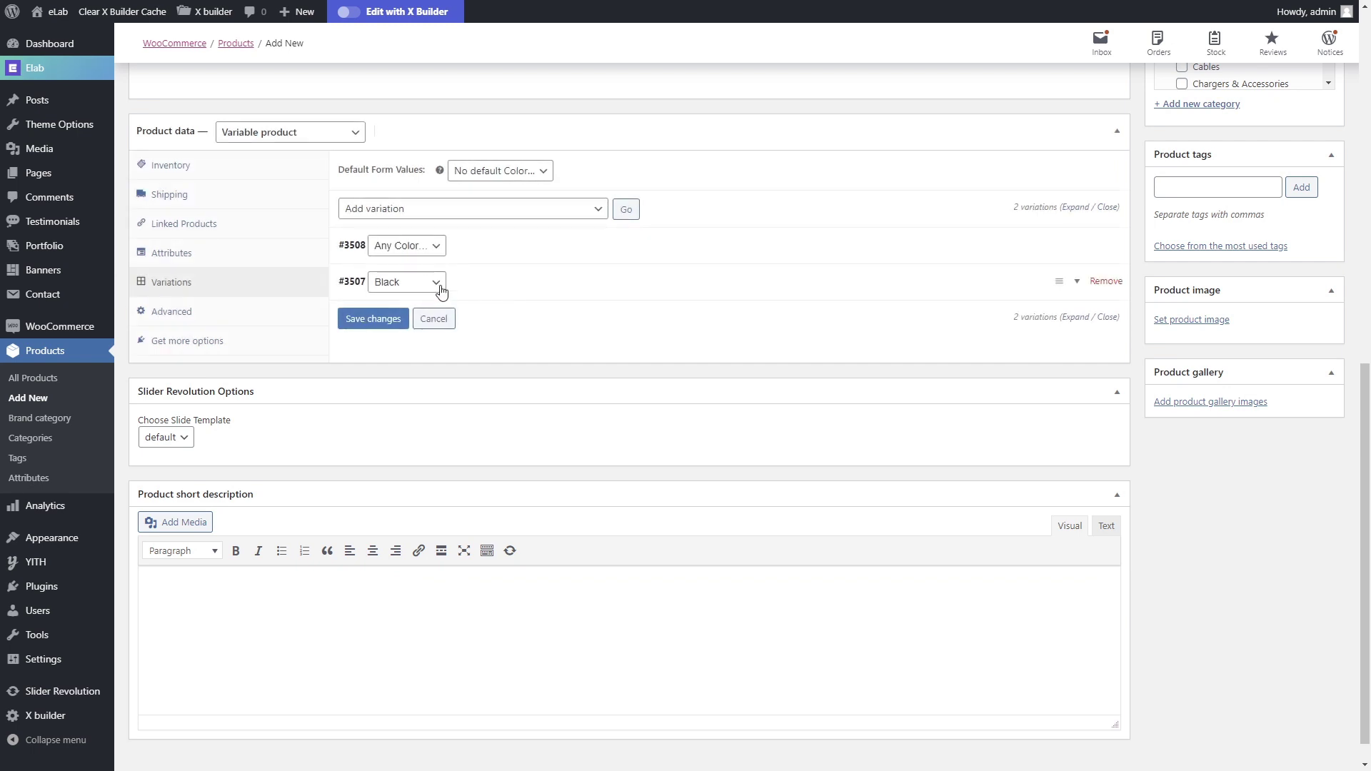
{"action": "left_click", "coordinate": [417, 246]}
{"action": "left_click", "coordinate": [405, 295]}
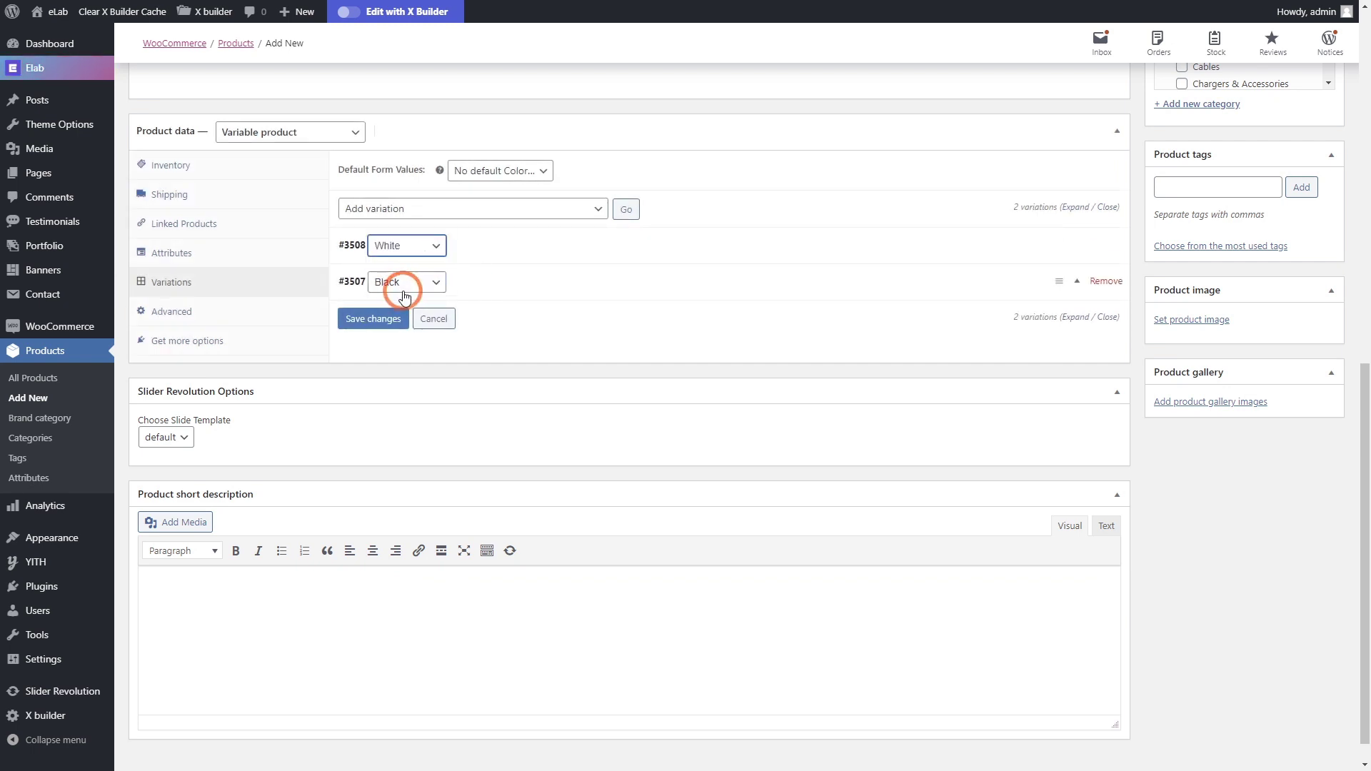
{"action": "left_click", "coordinate": [714, 248]}
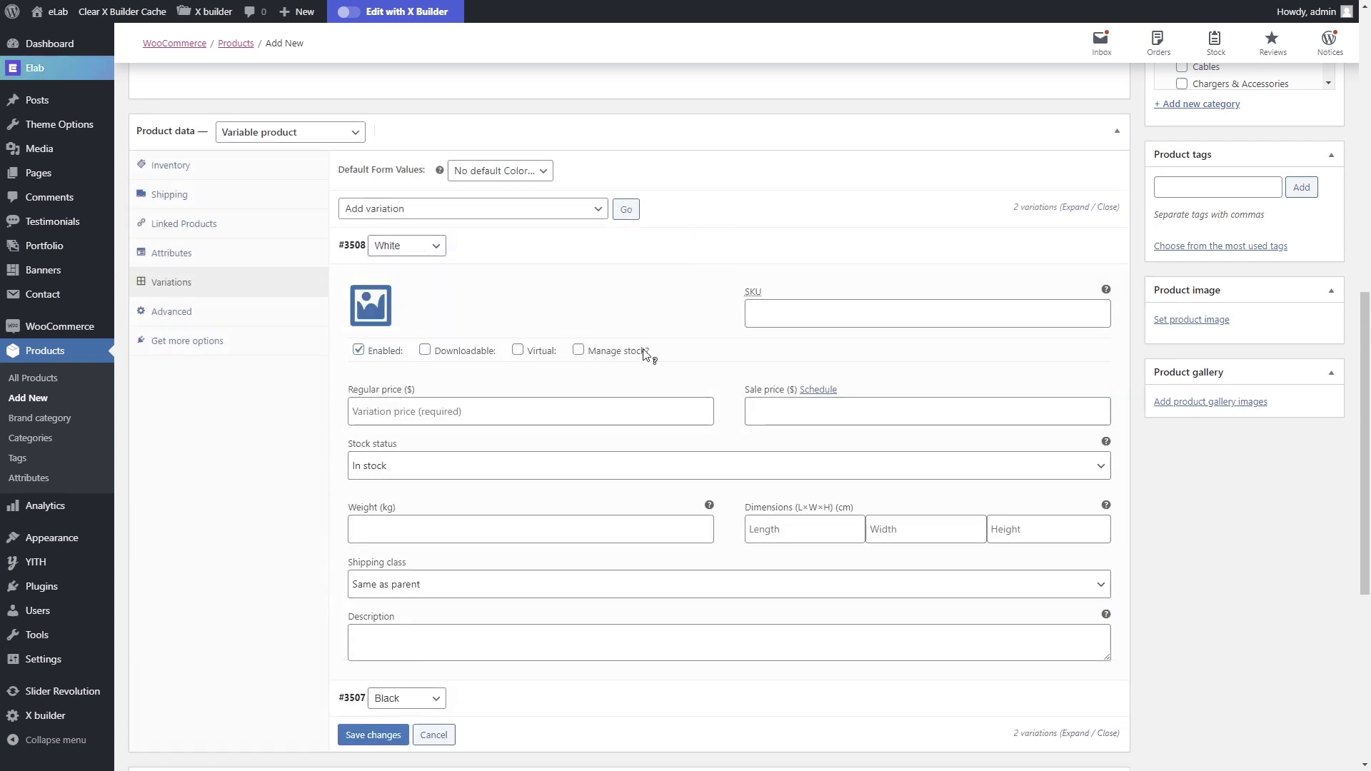
{"action": "left_click", "coordinate": [527, 404]}
{"action": "type", "text": "550"}
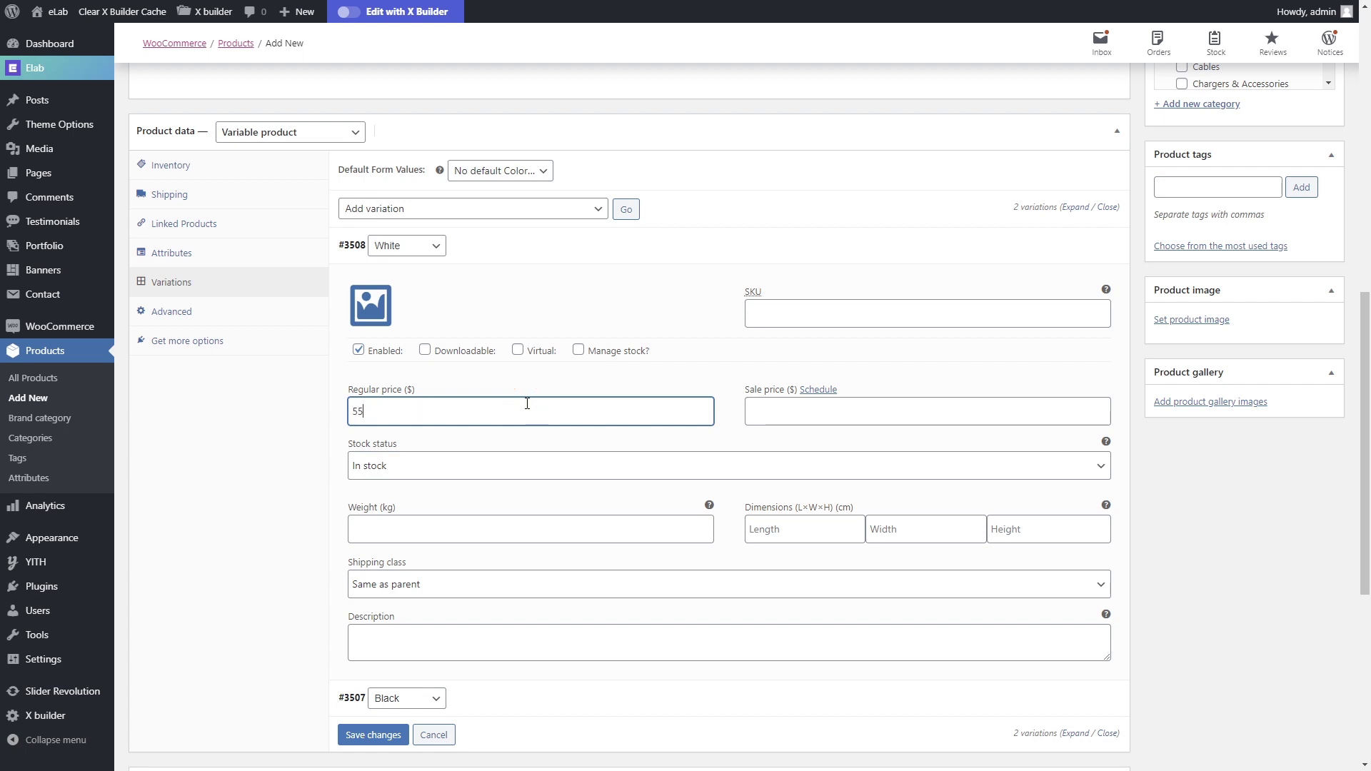
{"action": "left_click", "coordinate": [371, 735]}
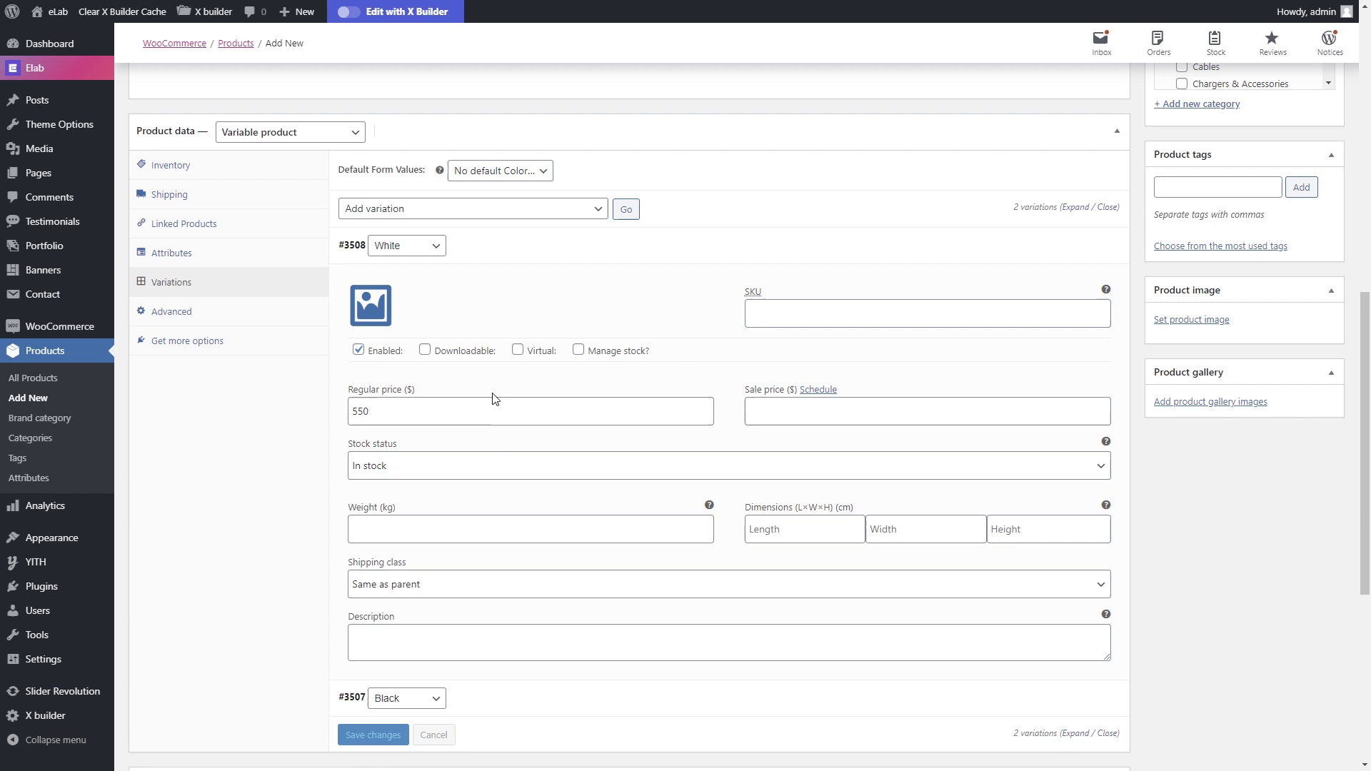
- Paste the bulleted feature list as the short description and tick Acer brand and Laptops category
{"action": "left_click", "coordinate": [419, 570]}
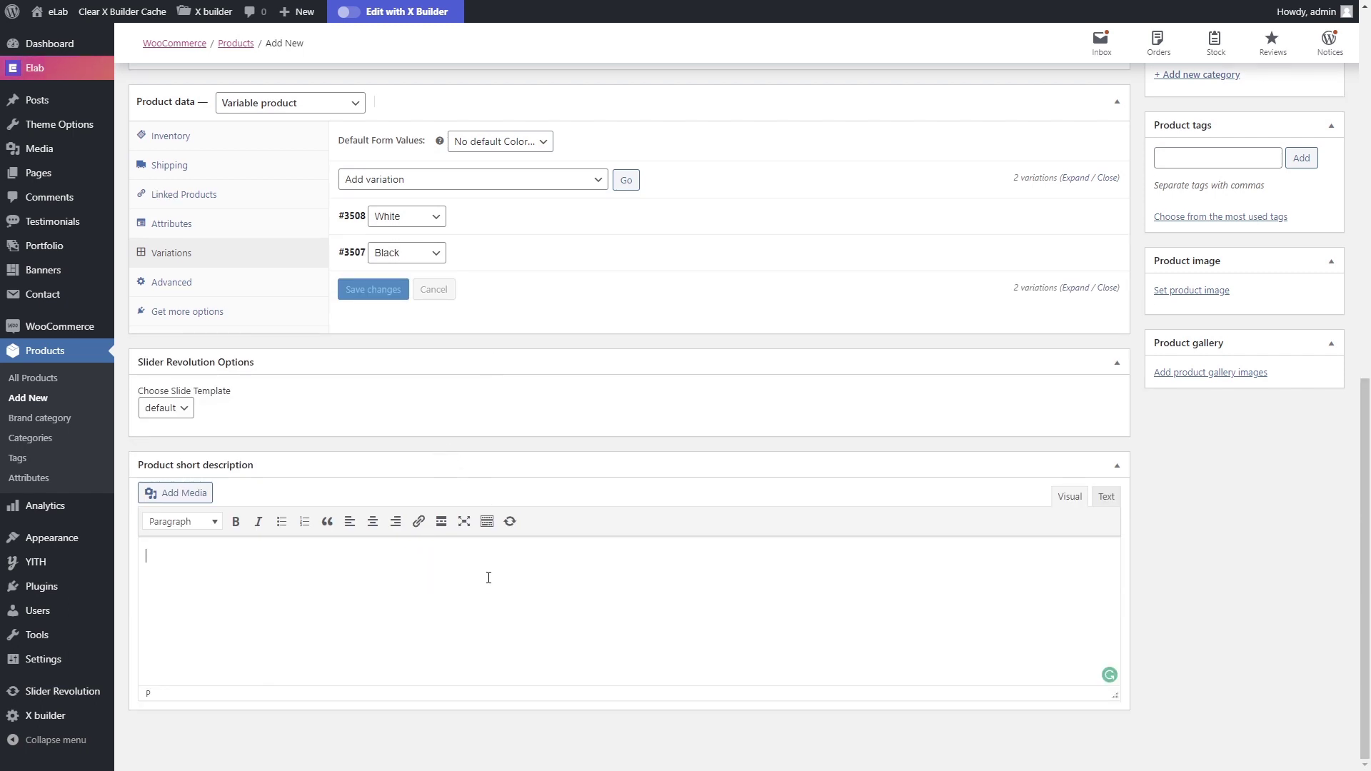
{"action": "type", "text": "Intel Core i5 processors (13-inch model) Intel Iris Graphics 6100 (13-inch model) Flash storage Up to 10 hours of battery life2 (13-inch model) Force Touch trackpad (13-inch model)"}
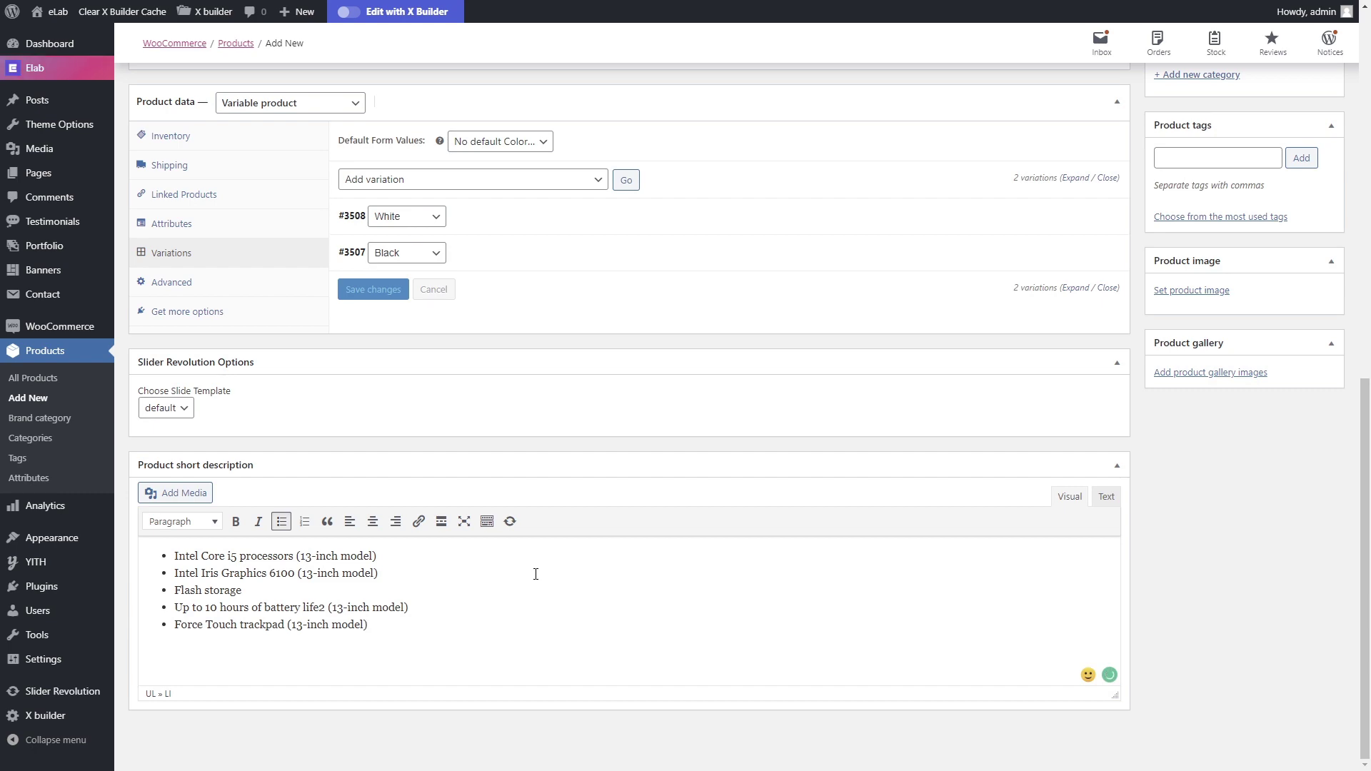
{"action": "scroll", "coordinate": [535, 574], "scroll_direction": "up", "scroll_amount": 3}
{"action": "scroll", "coordinate": [532, 579], "scroll_direction": "up", "scroll_amount": 1}
{"action": "scroll", "coordinate": [554, 575], "scroll_direction": "up", "scroll_amount": 2}
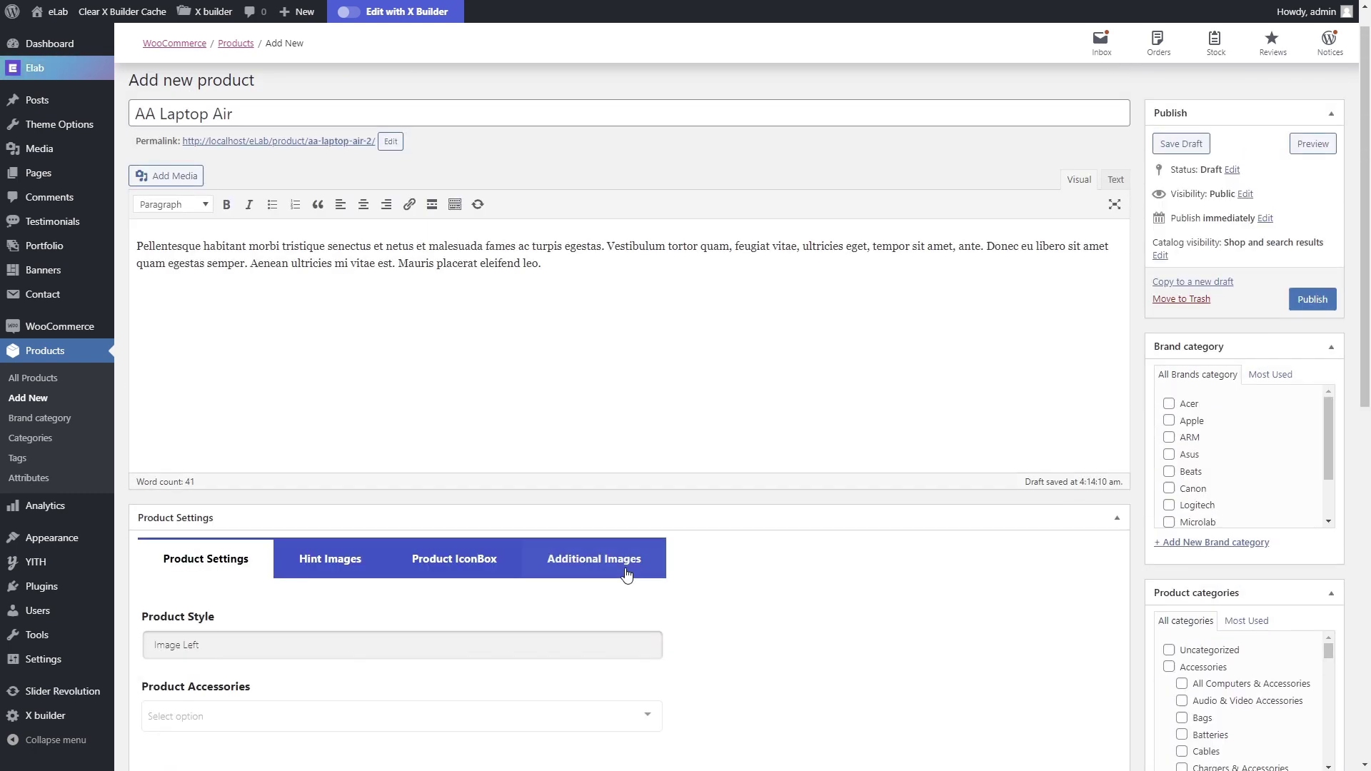
{"action": "left_click", "coordinate": [1171, 408]}
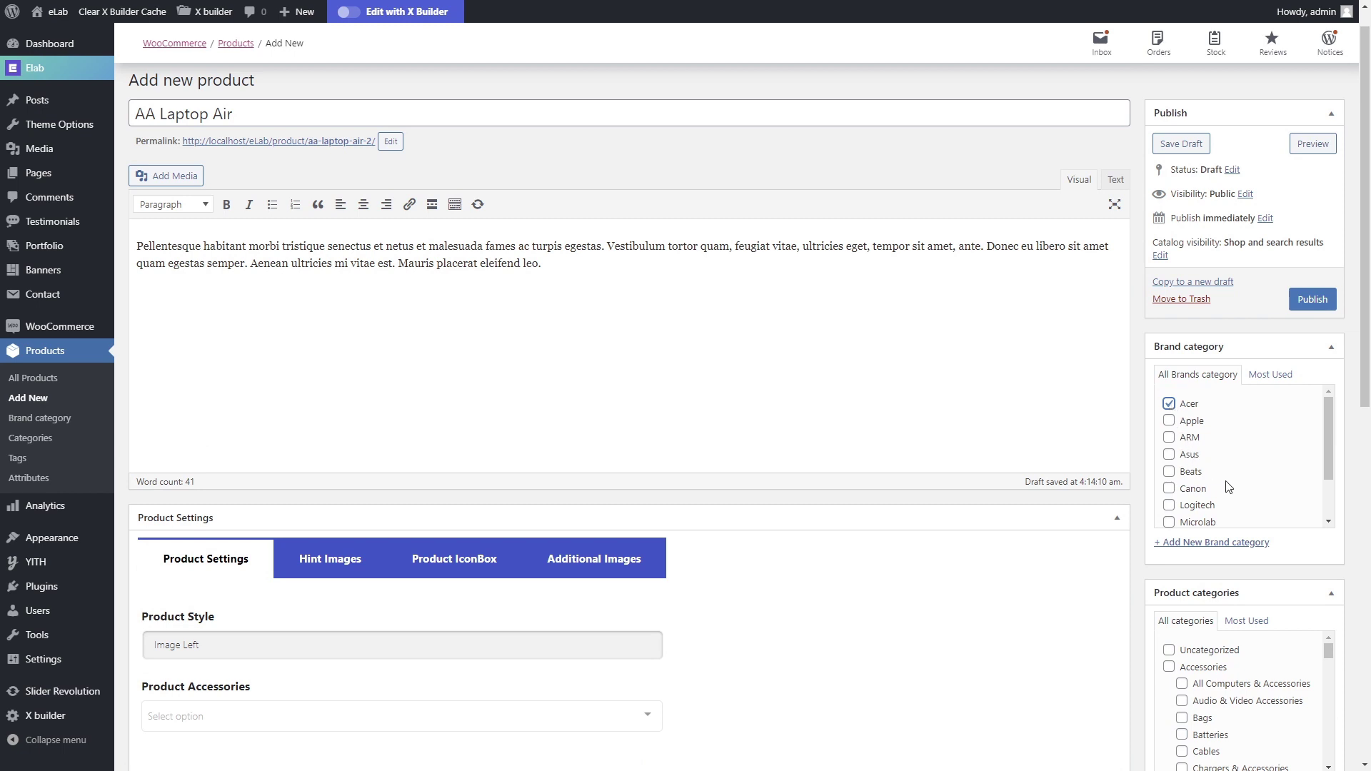
{"action": "scroll", "coordinate": [1227, 489], "scroll_direction": "down", "scroll_amount": 2}
{"action": "scroll", "coordinate": [1301, 599], "scroll_direction": "down", "scroll_amount": 1}
{"action": "scroll", "coordinate": [1300, 597], "scroll_direction": "down", "scroll_amount": 2}
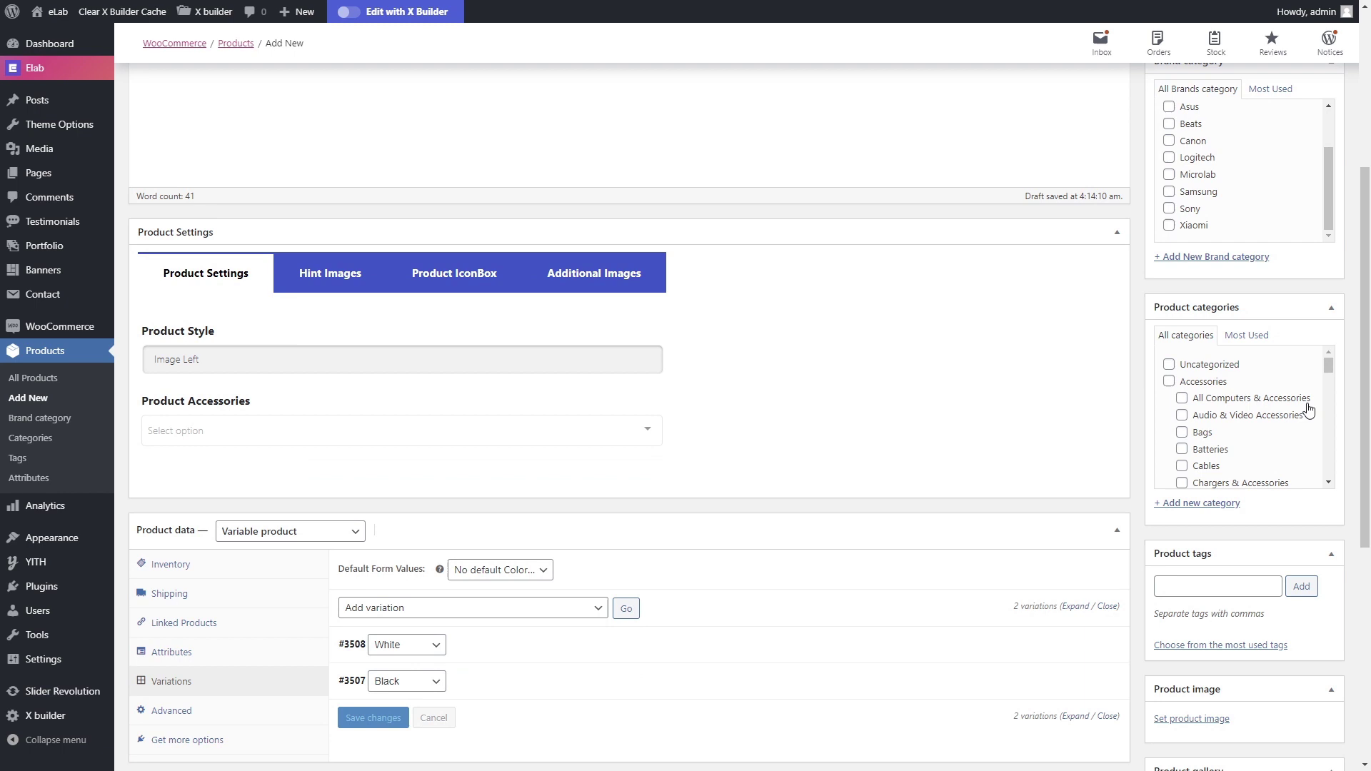
{"action": "scroll", "coordinate": [1286, 419], "scroll_direction": "down", "scroll_amount": 2}
{"action": "scroll", "coordinate": [1258, 429], "scroll_direction": "down", "scroll_amount": 2}
{"action": "scroll", "coordinate": [1222, 438], "scroll_direction": "down", "scroll_amount": 1}
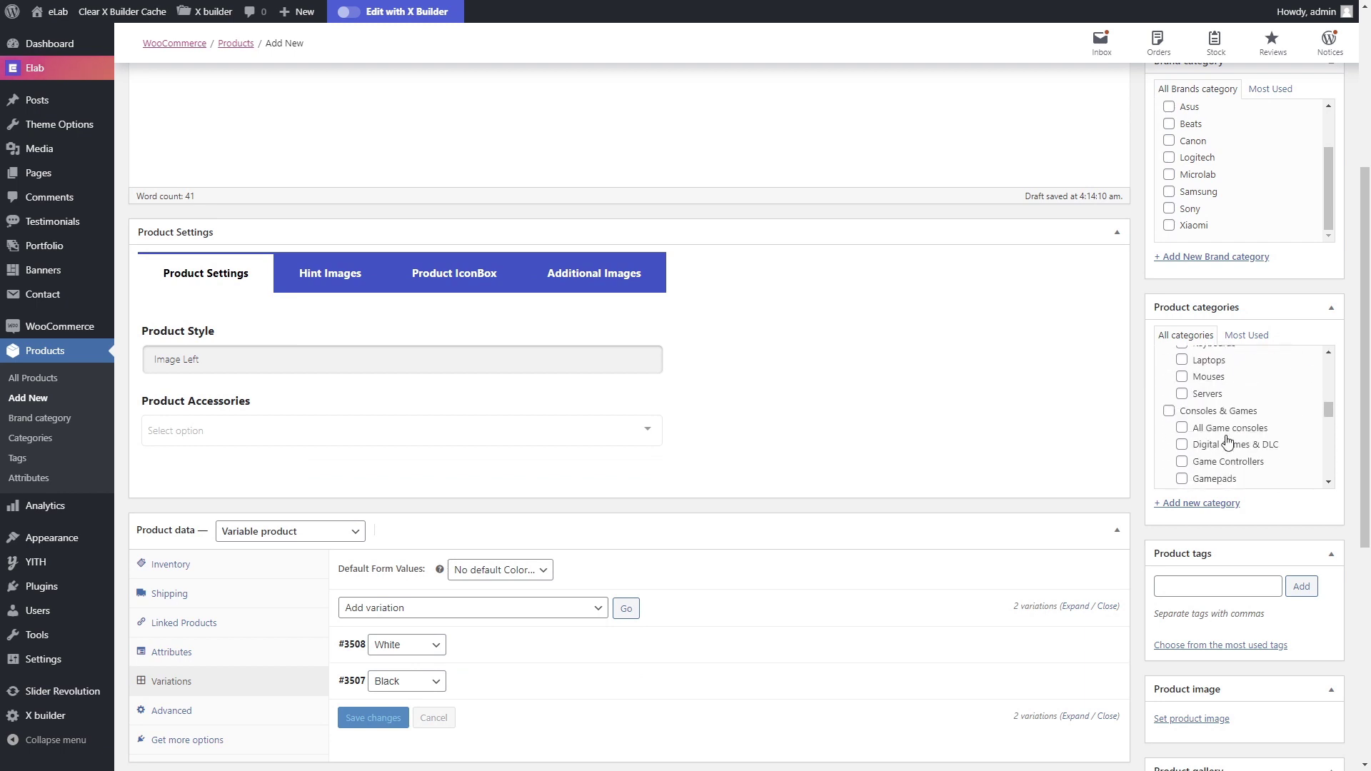
{"action": "scroll", "coordinate": [1194, 437], "scroll_direction": "down", "scroll_amount": 1}
{"action": "left_click", "coordinate": [1181, 431]}
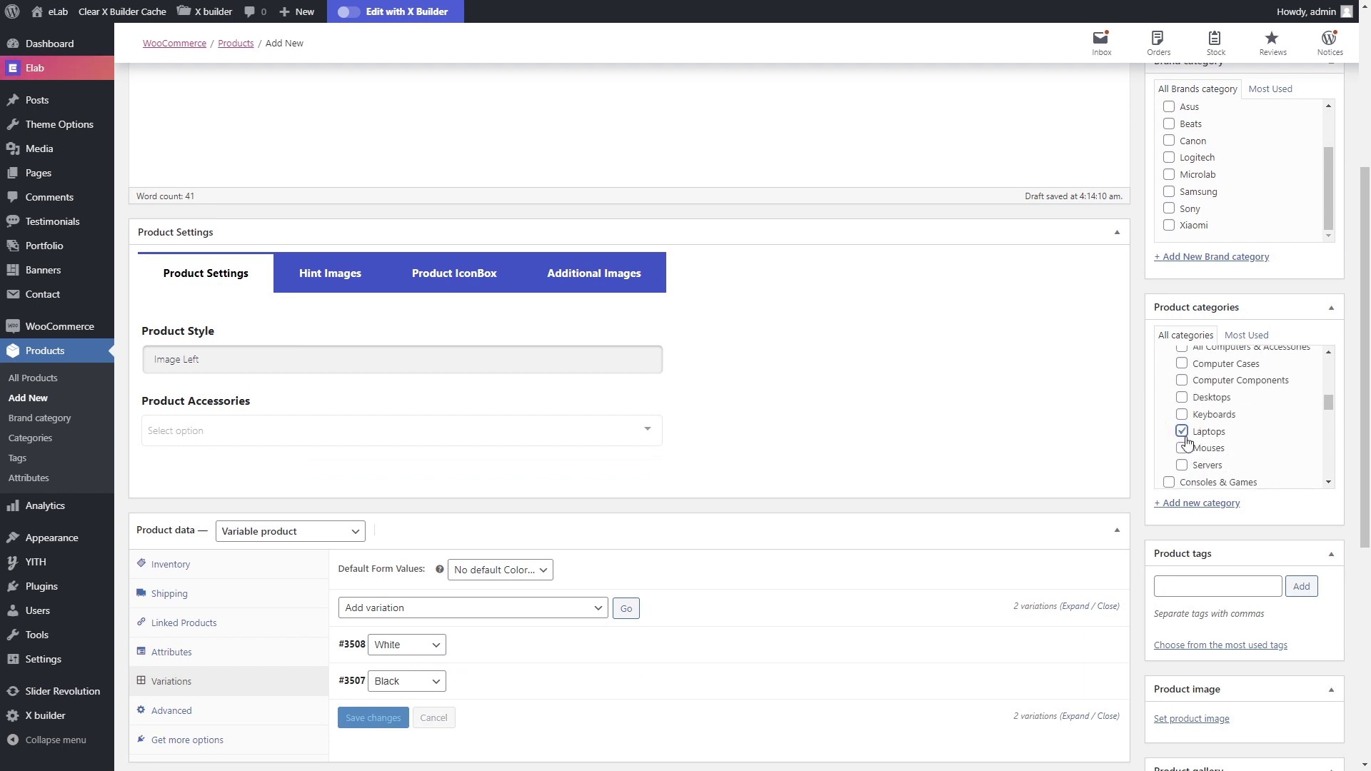
{"action": "scroll", "coordinate": [1262, 533], "scroll_direction": "down", "scroll_amount": 1}
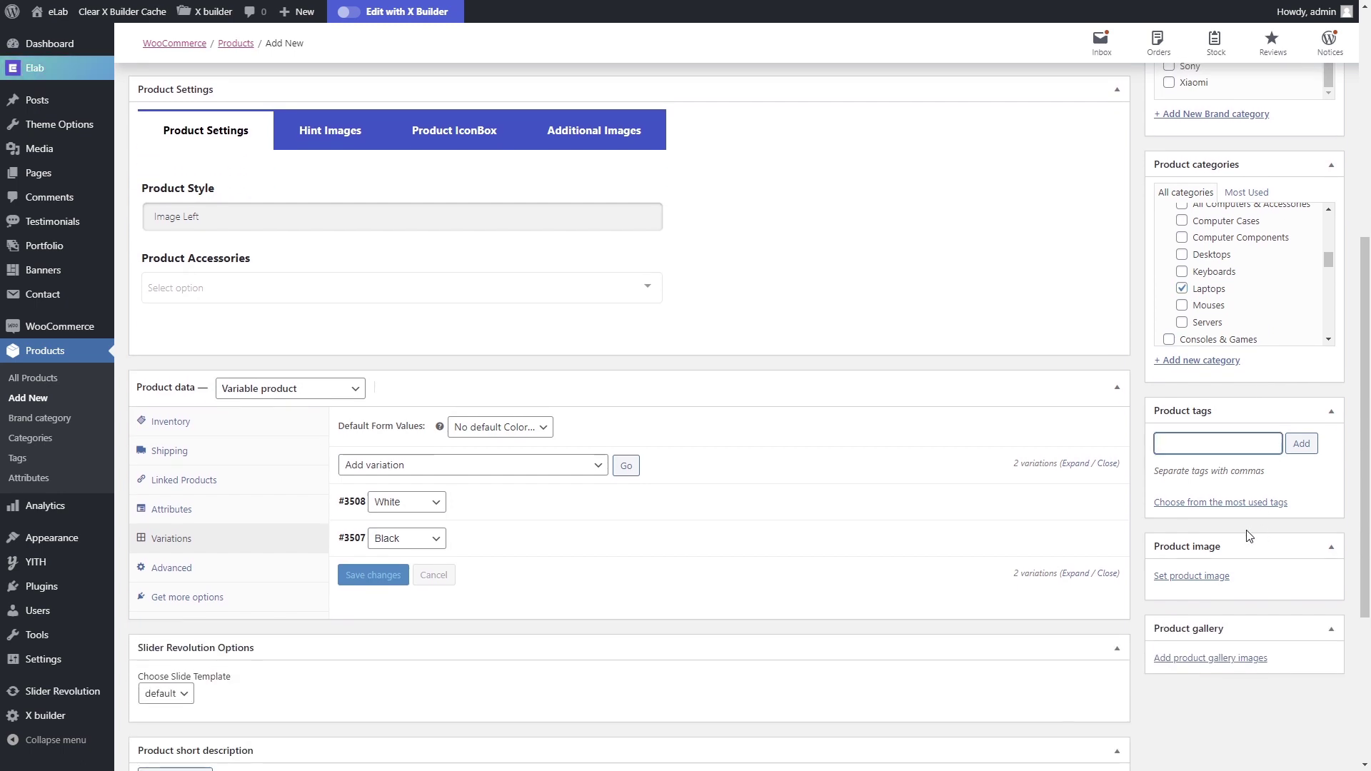
{"action": "scroll", "coordinate": [1248, 535], "scroll_direction": "down", "scroll_amount": 2}
- Set the Acer laptop photo as the main product image
{"action": "left_click", "coordinate": [1214, 437]}
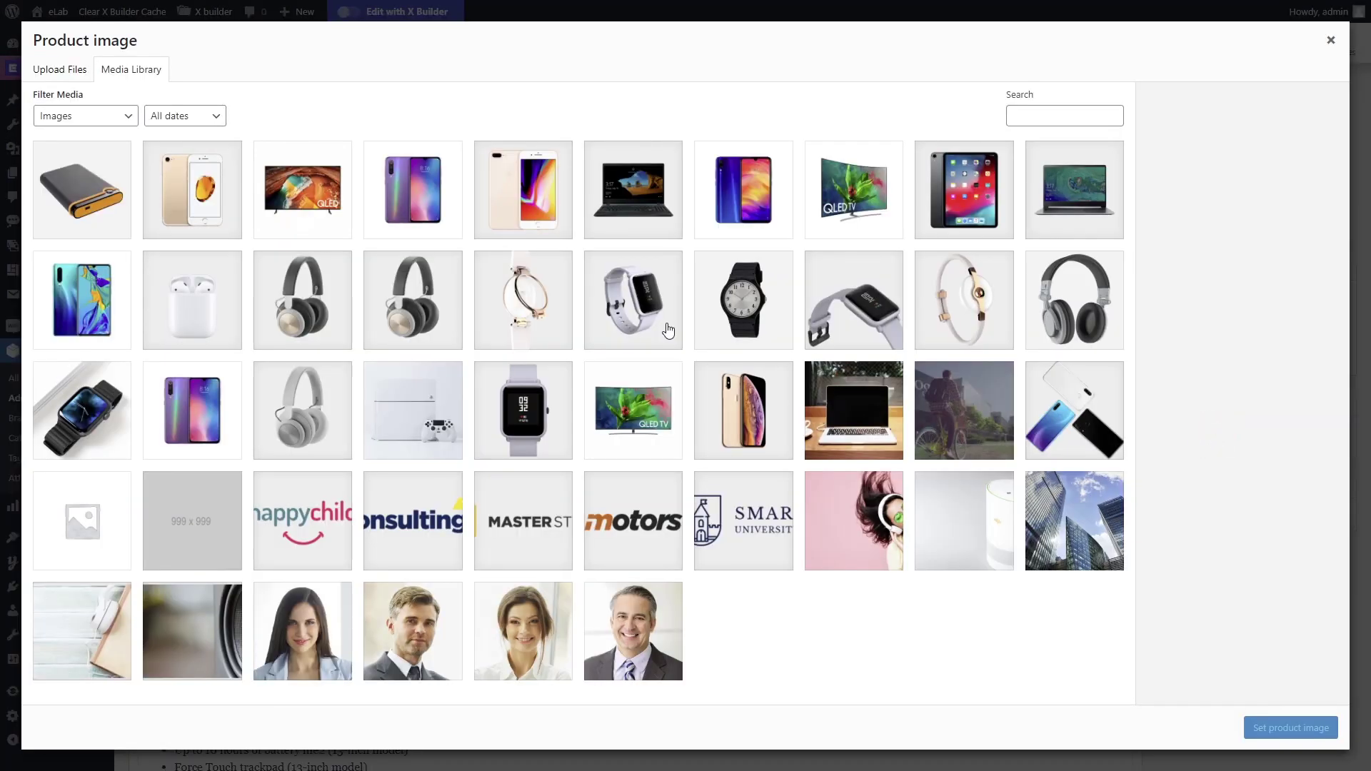
{"action": "left_click", "coordinate": [1075, 190]}
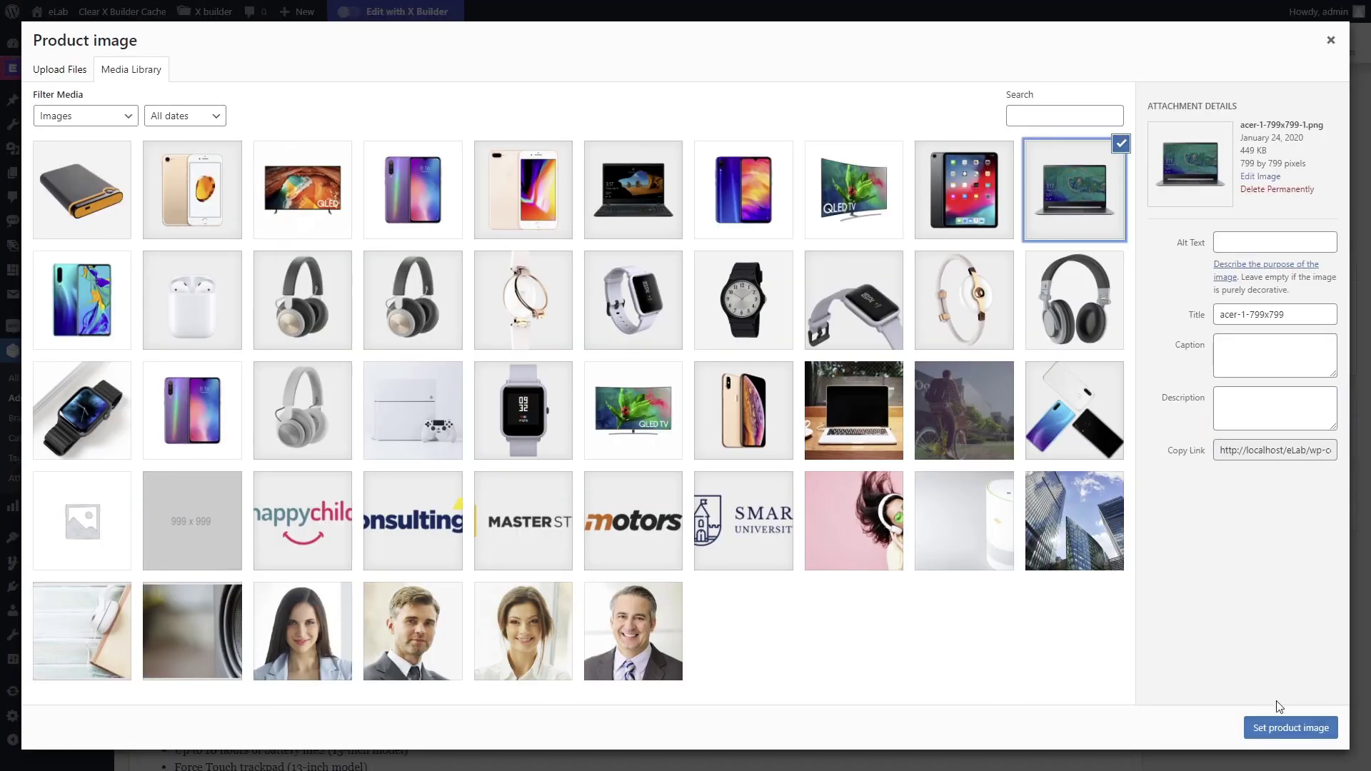
{"action": "left_click", "coordinate": [1291, 728]}
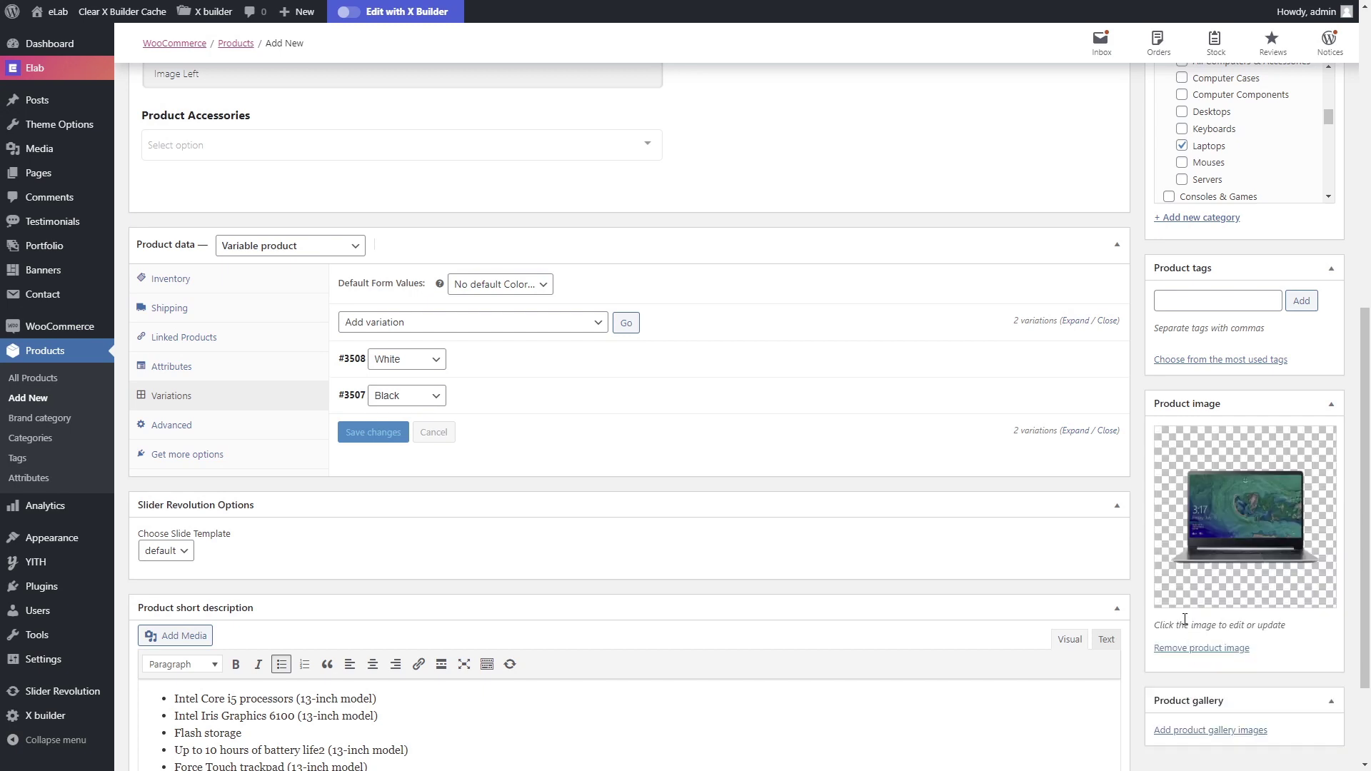
{"action": "scroll", "coordinate": [1186, 618], "scroll_direction": "down", "scroll_amount": 2}
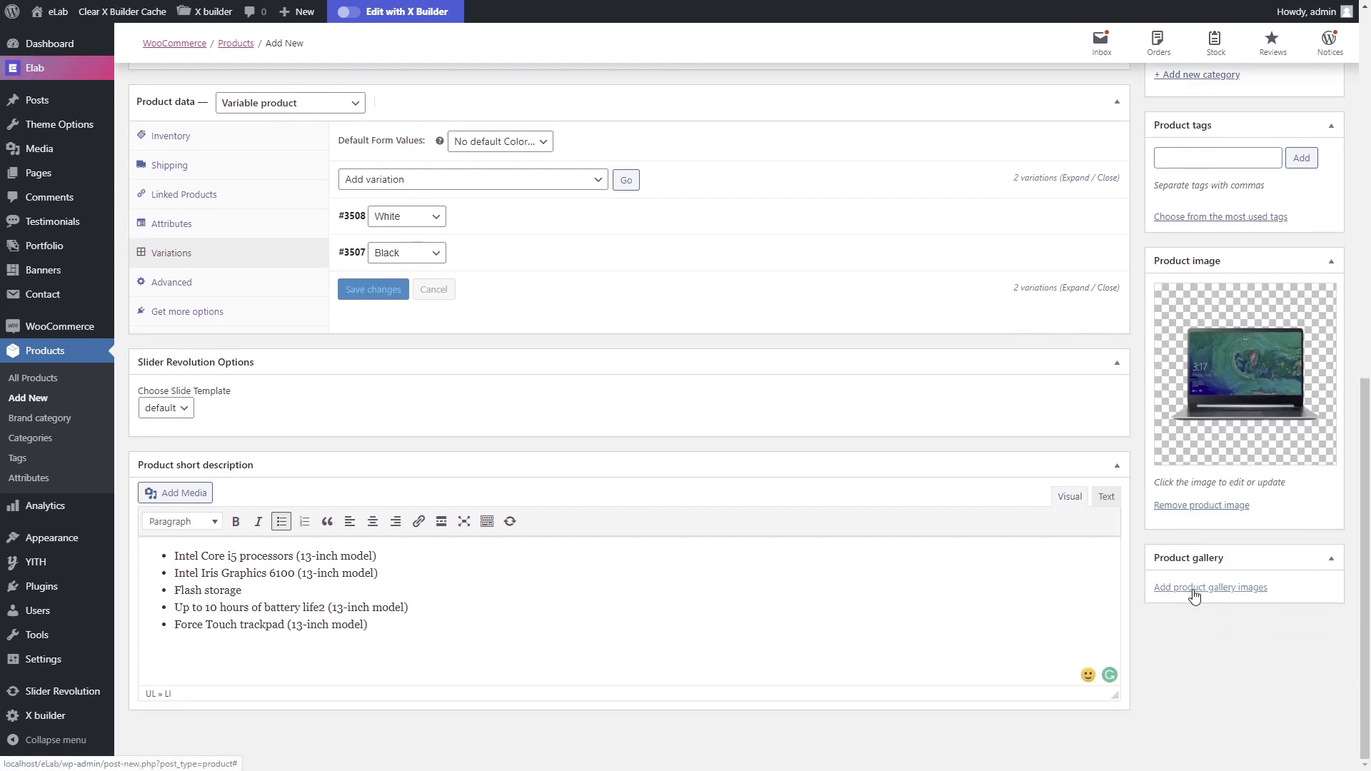
- Add the black laptop, Acer laptop and laptop-on-desk photos to the product gallery
{"action": "left_click", "coordinate": [1190, 612]}
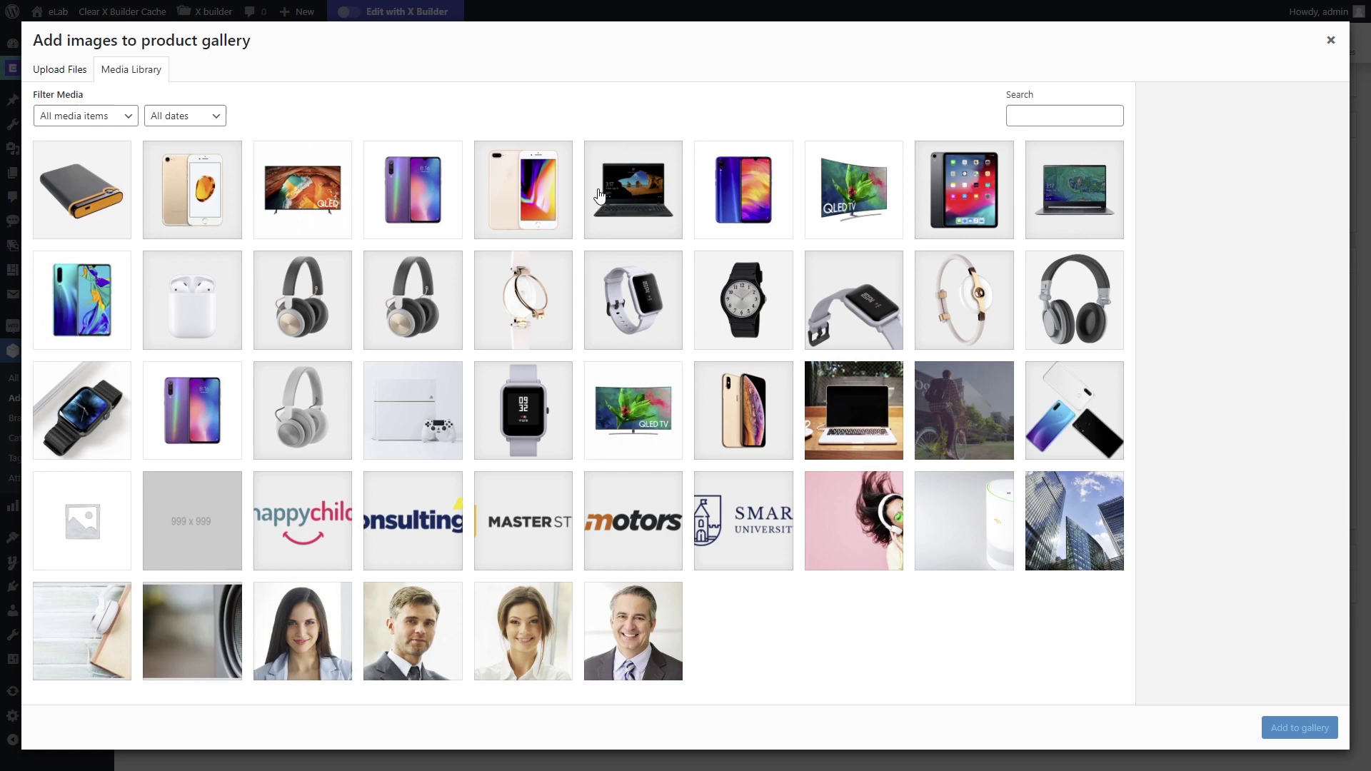
{"action": "left_click", "coordinate": [628, 210]}
{"action": "left_click", "coordinate": [1046, 204]}
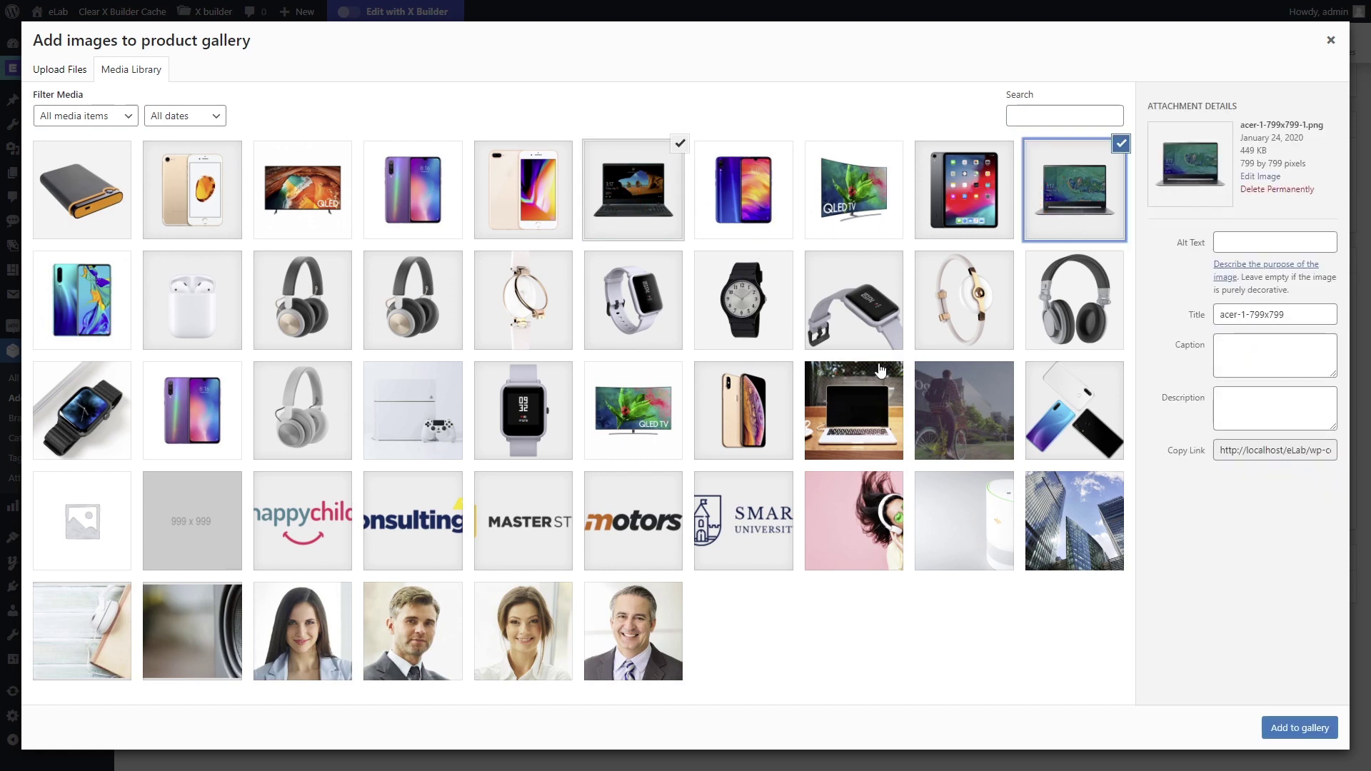
{"action": "left_click", "coordinate": [847, 456]}
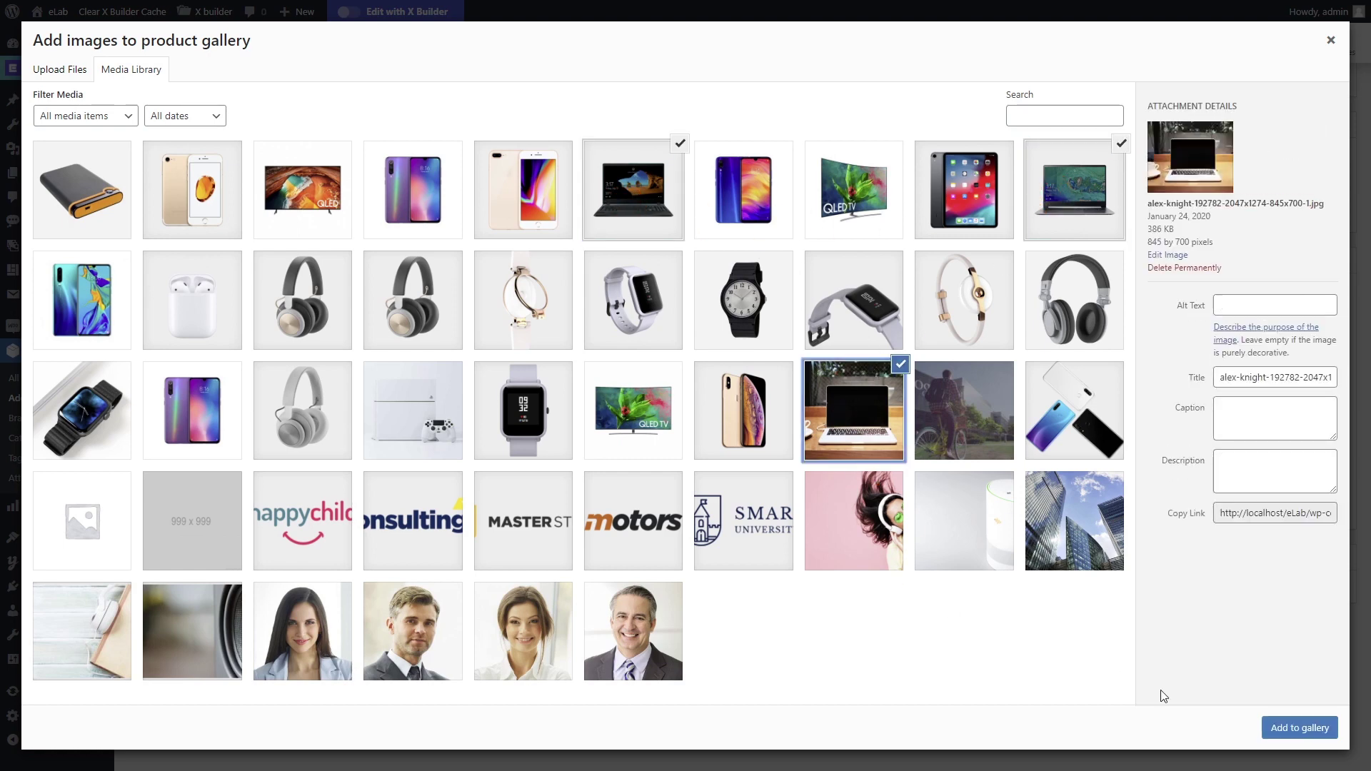
{"action": "left_click", "coordinate": [1298, 728]}
{"action": "scroll", "coordinate": [1087, 616], "scroll_direction": "up", "scroll_amount": 5}
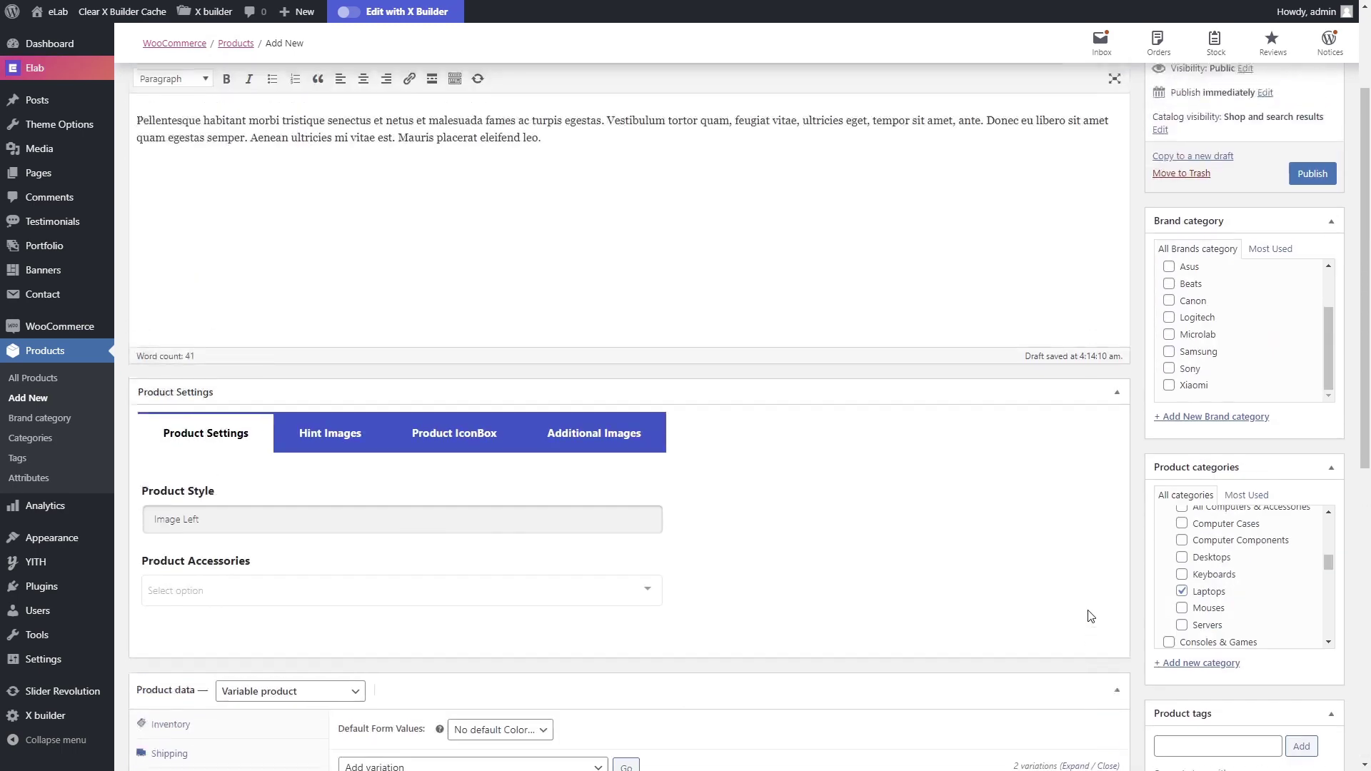
{"action": "scroll", "coordinate": [1087, 616], "scroll_direction": "down", "scroll_amount": 3}
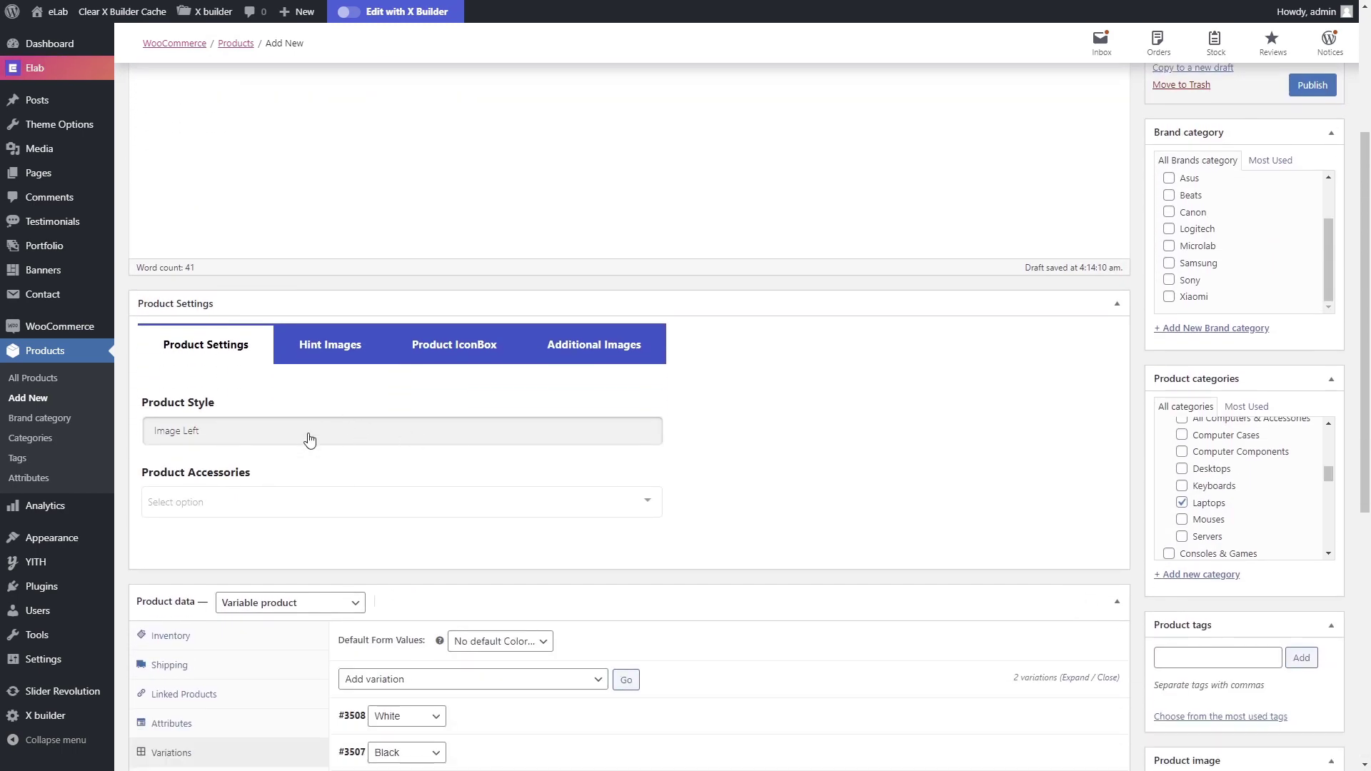
- Set the product page layout to Image Right in the Product Style dropdown
{"action": "left_click", "coordinate": [307, 434]}
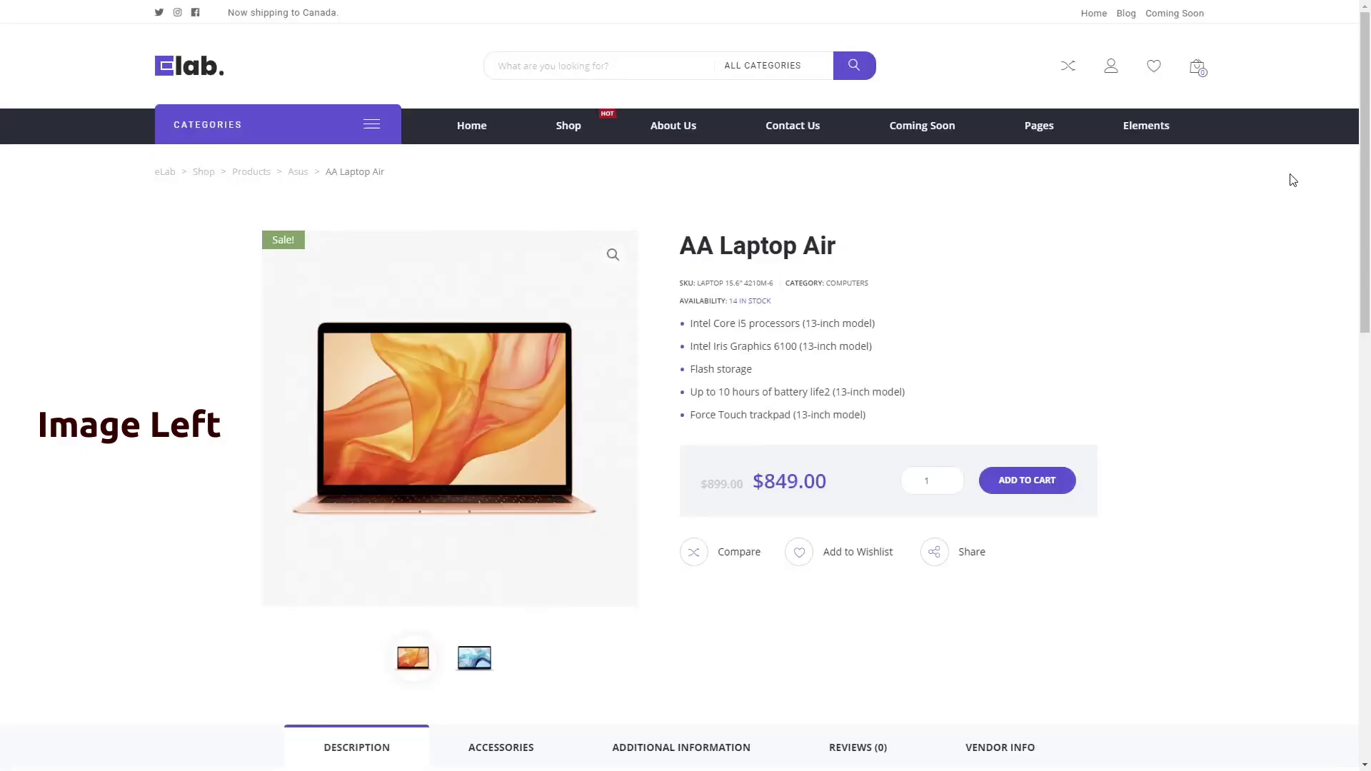
{"action": "scroll", "coordinate": [1292, 180], "scroll_direction": "down", "scroll_amount": 2}
{"action": "scroll", "coordinate": [1291, 180], "scroll_direction": "down", "scroll_amount": 2}
{"action": "scroll", "coordinate": [1292, 180], "scroll_direction": "down", "scroll_amount": 2}
{"action": "scroll", "coordinate": [611, 450], "scroll_direction": "up", "scroll_amount": 3}
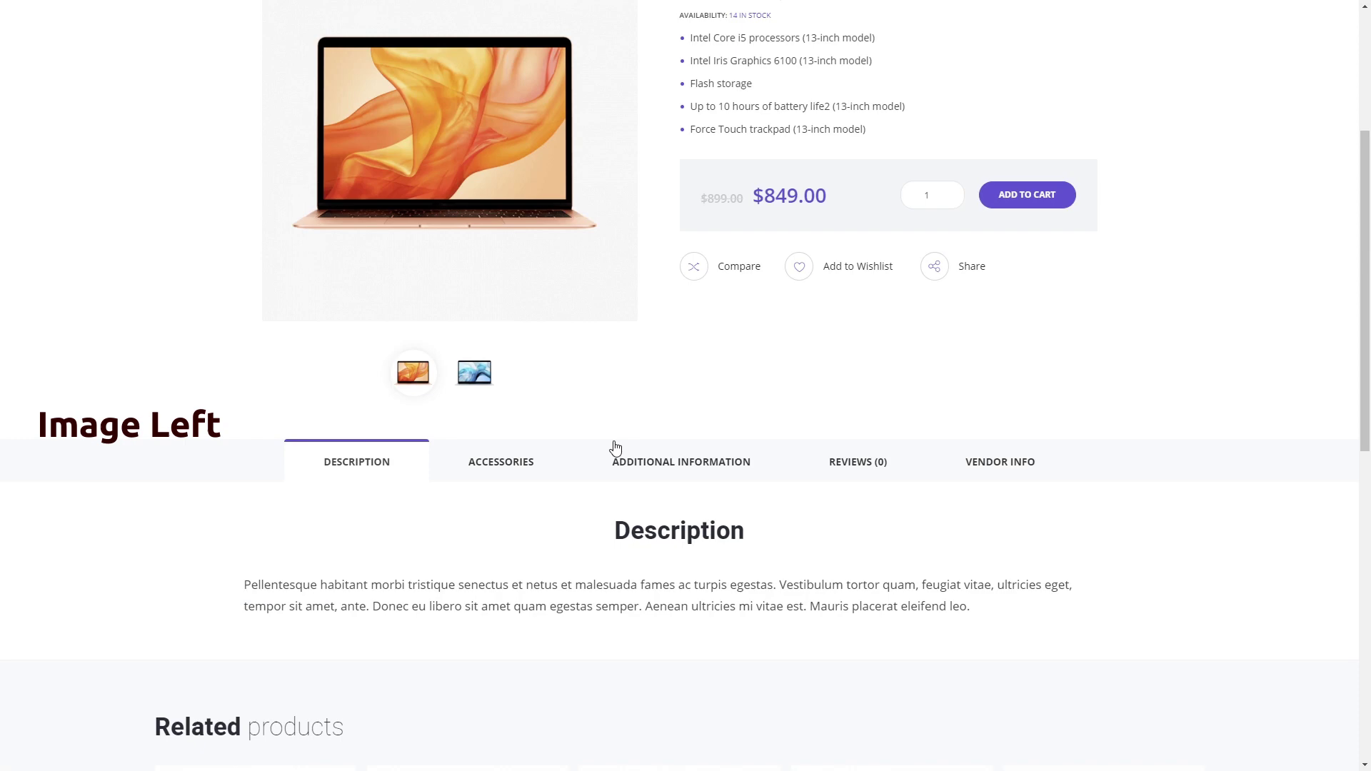
{"action": "scroll", "coordinate": [821, 393], "scroll_direction": "up", "scroll_amount": 3}
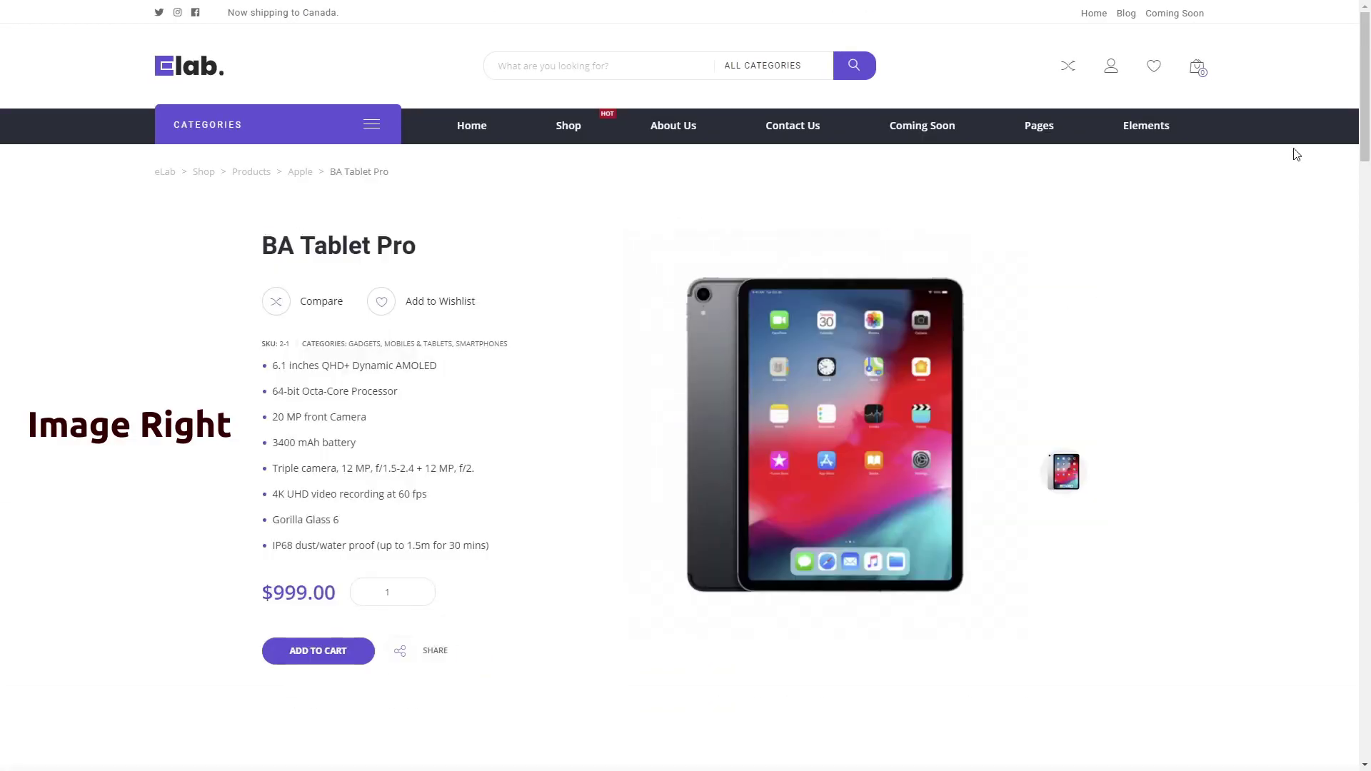
{"action": "scroll", "coordinate": [1294, 155], "scroll_direction": "down", "scroll_amount": 3}
{"action": "scroll", "coordinate": [1294, 155], "scroll_direction": "down", "scroll_amount": 3}
{"action": "scroll", "coordinate": [1294, 155], "scroll_direction": "down", "scroll_amount": 3}
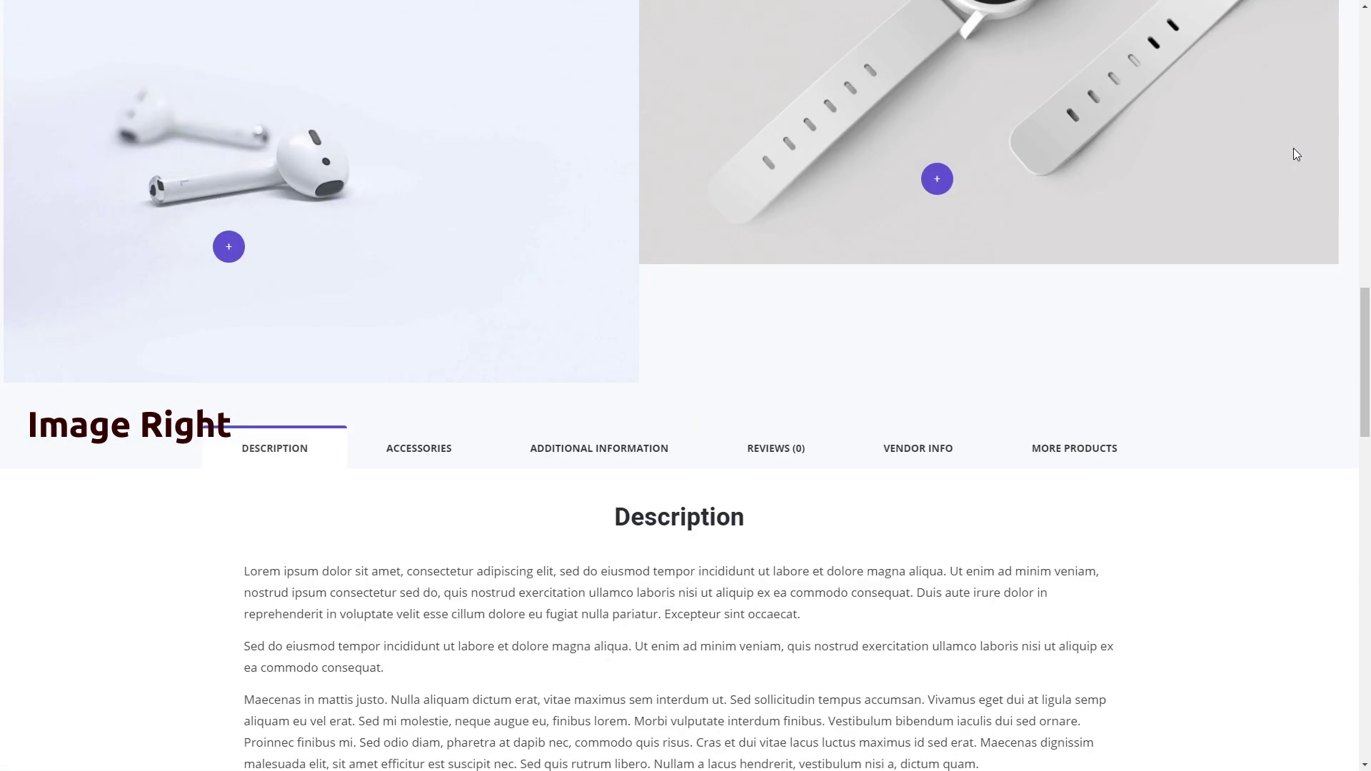
{"action": "scroll", "coordinate": [1293, 154], "scroll_direction": "down", "scroll_amount": 3}
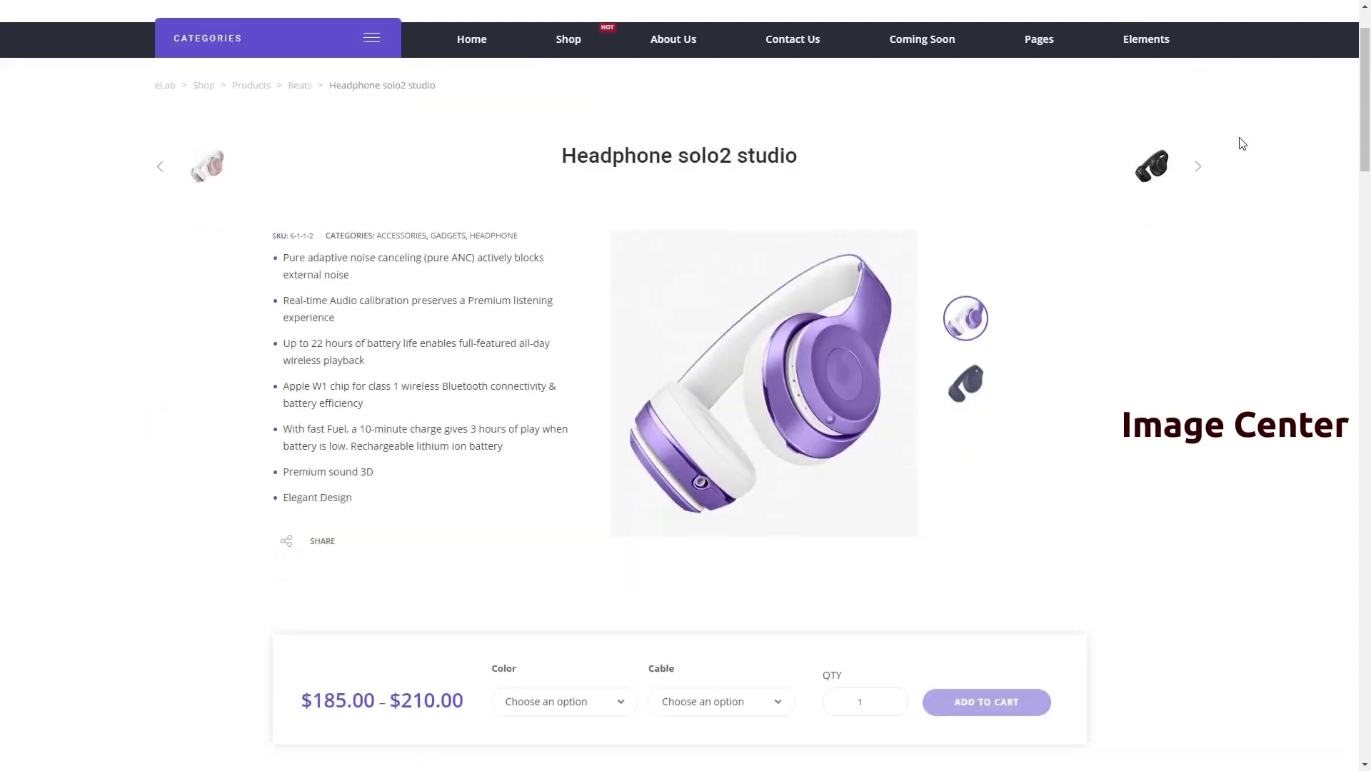
{"action": "scroll", "coordinate": [1240, 143], "scroll_direction": "down", "scroll_amount": 3}
{"action": "scroll", "coordinate": [1240, 142], "scroll_direction": "down", "scroll_amount": 3}
{"action": "scroll", "coordinate": [1240, 143], "scroll_direction": "down", "scroll_amount": 3}
{"action": "scroll", "coordinate": [1240, 143], "scroll_direction": "down", "scroll_amount": 3}
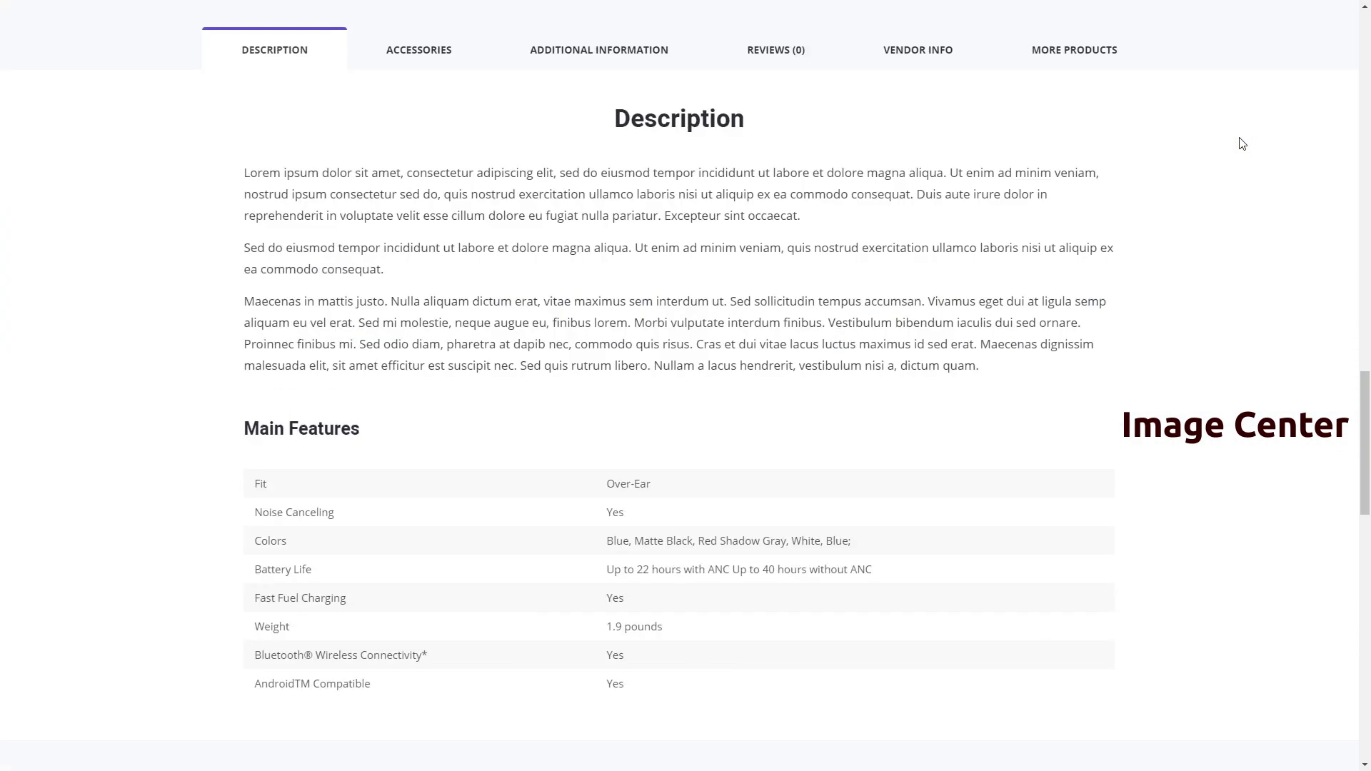
{"action": "scroll", "coordinate": [1240, 143], "scroll_direction": "up", "scroll_amount": 10}
{"action": "scroll", "coordinate": [1240, 143], "scroll_direction": "up", "scroll_amount": 5}
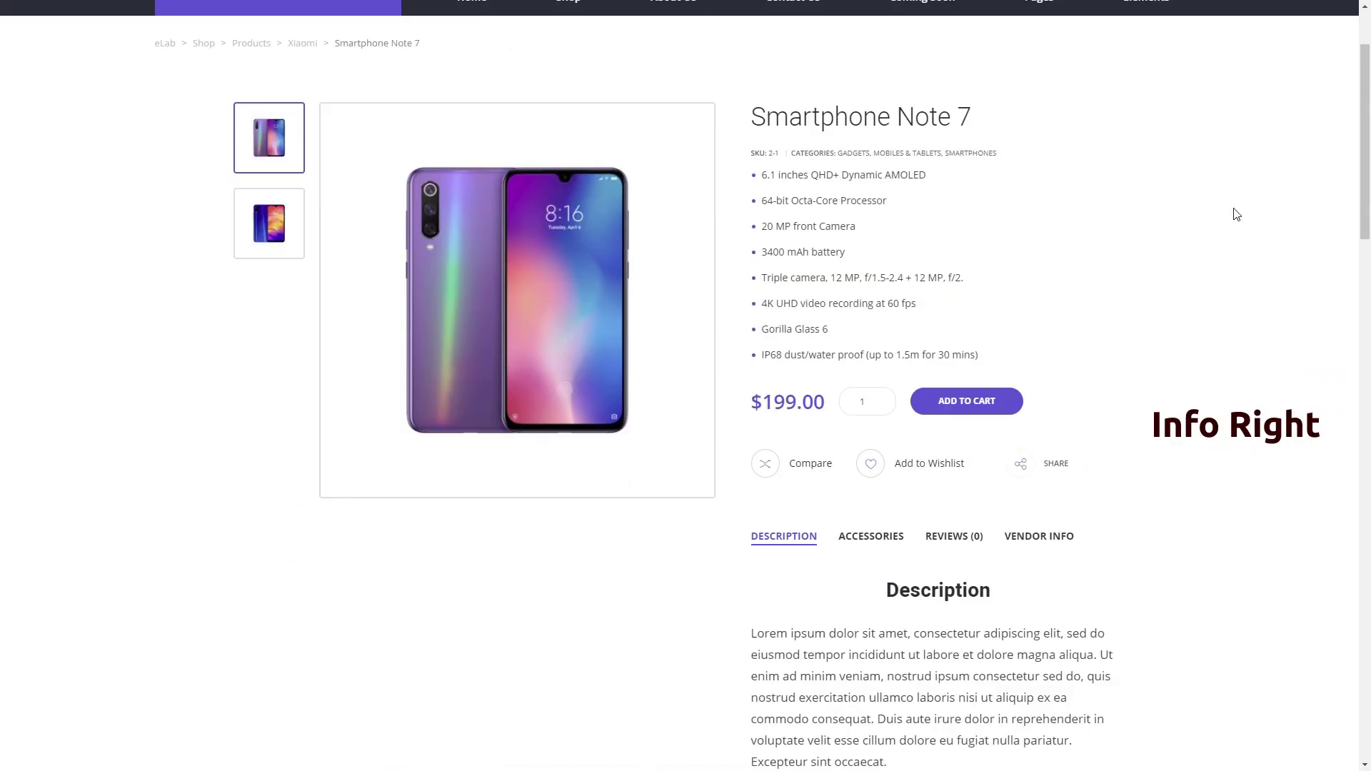
{"action": "scroll", "coordinate": [1236, 203], "scroll_direction": "down", "scroll_amount": 5}
{"action": "scroll", "coordinate": [1237, 214], "scroll_direction": "down", "scroll_amount": 3}
{"action": "scroll", "coordinate": [1237, 214], "scroll_direction": "down", "scroll_amount": 2}
{"action": "scroll", "coordinate": [1238, 214], "scroll_direction": "up", "scroll_amount": 4}
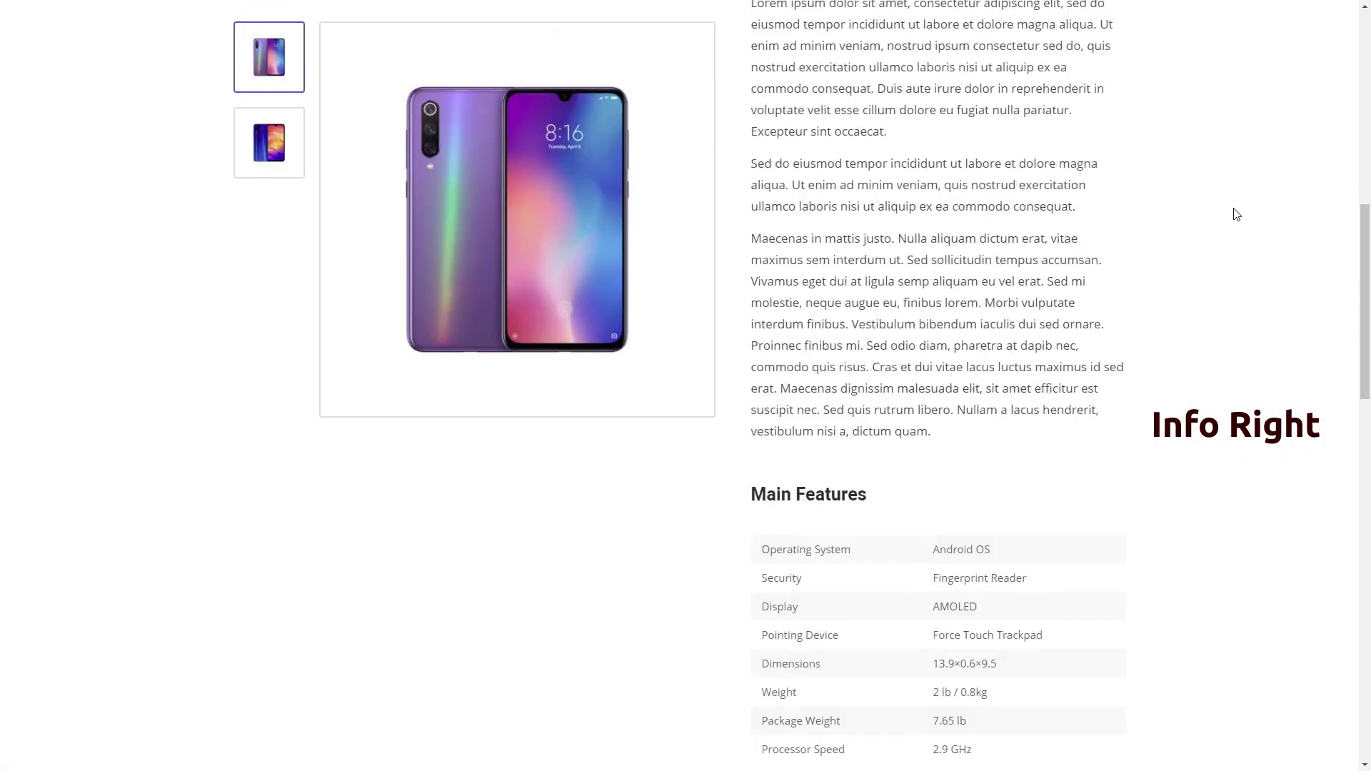
{"action": "scroll", "coordinate": [1237, 214], "scroll_direction": "up", "scroll_amount": 5}
{"action": "scroll", "coordinate": [1236, 214], "scroll_direction": "up", "scroll_amount": 2}
{"action": "scroll", "coordinate": [1235, 214], "scroll_direction": "up", "scroll_amount": 1}
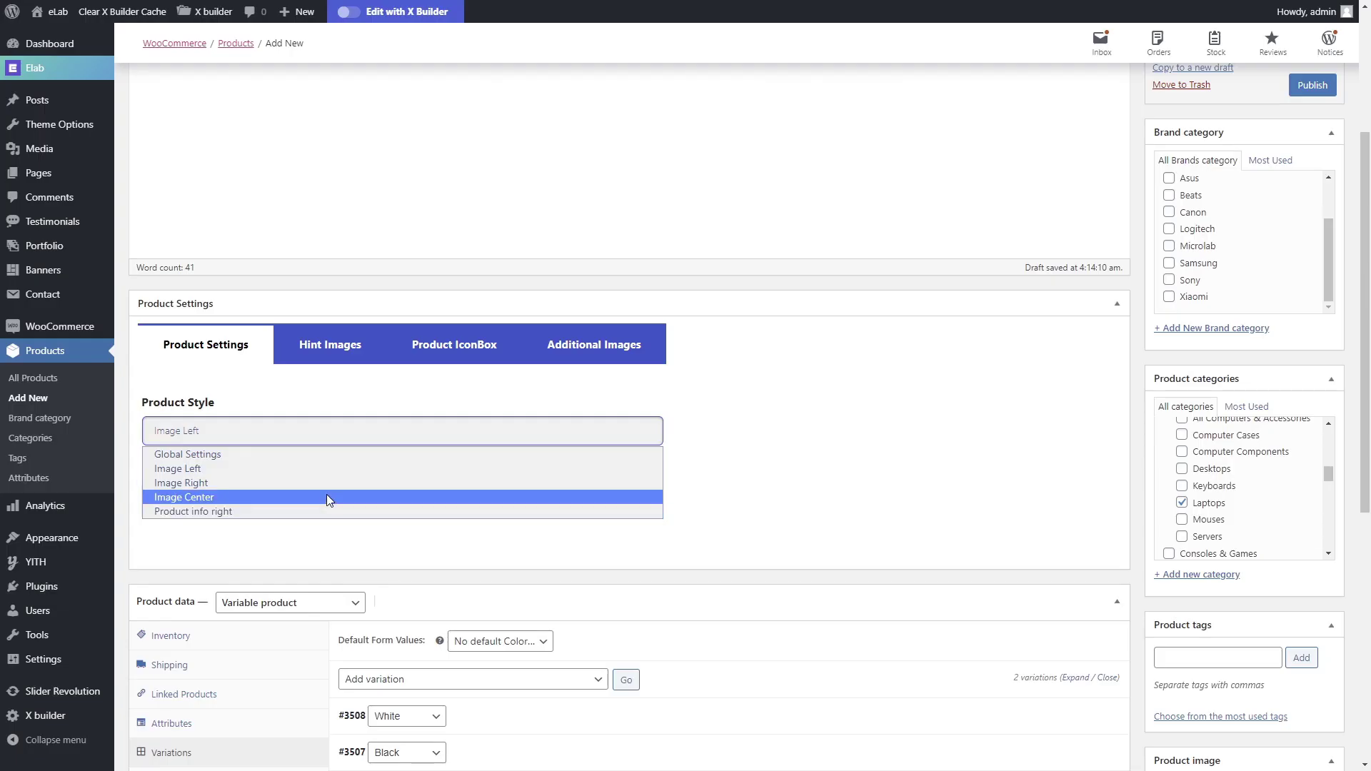
{"action": "left_click", "coordinate": [327, 483]}
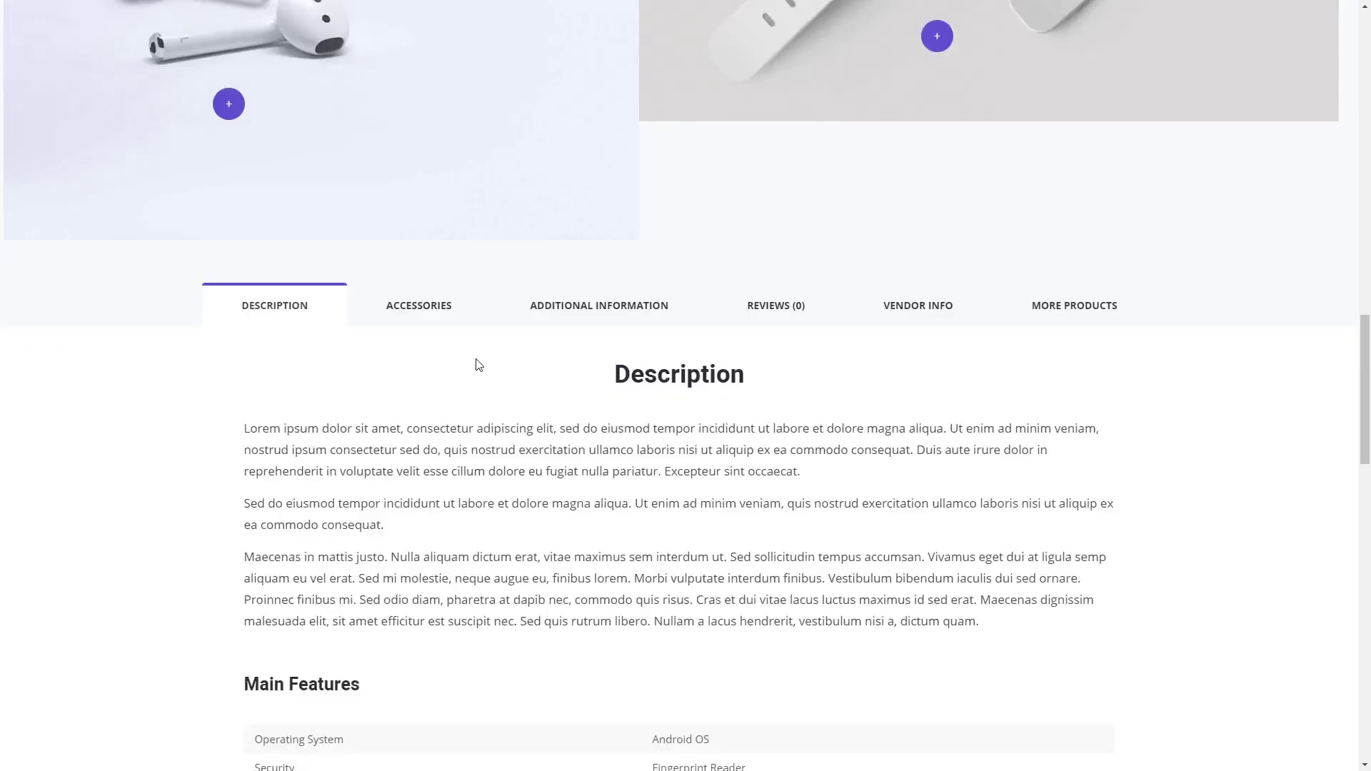
- View the storefront accessories bundle and untick the USB drive and QLED 8K TV
{"action": "left_click", "coordinate": [444, 311]}
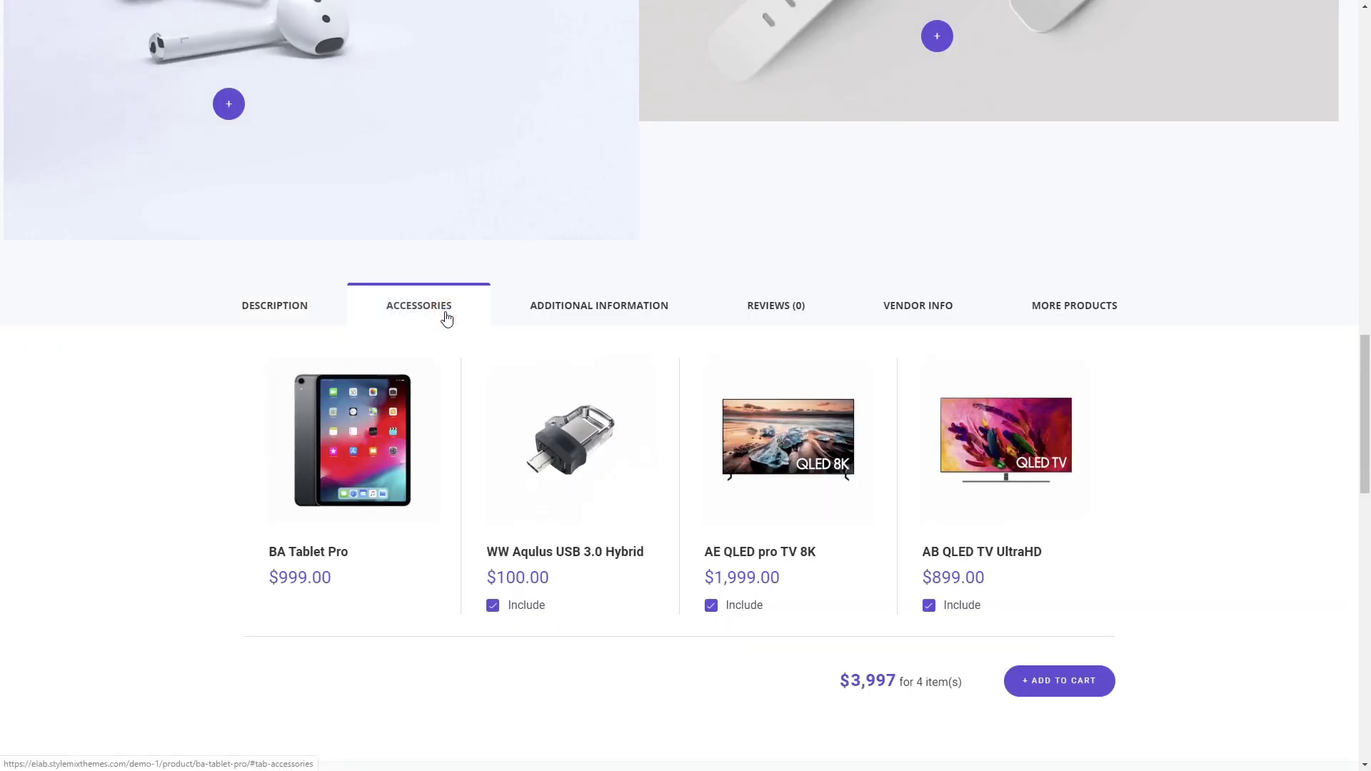
{"action": "left_click", "coordinate": [526, 606]}
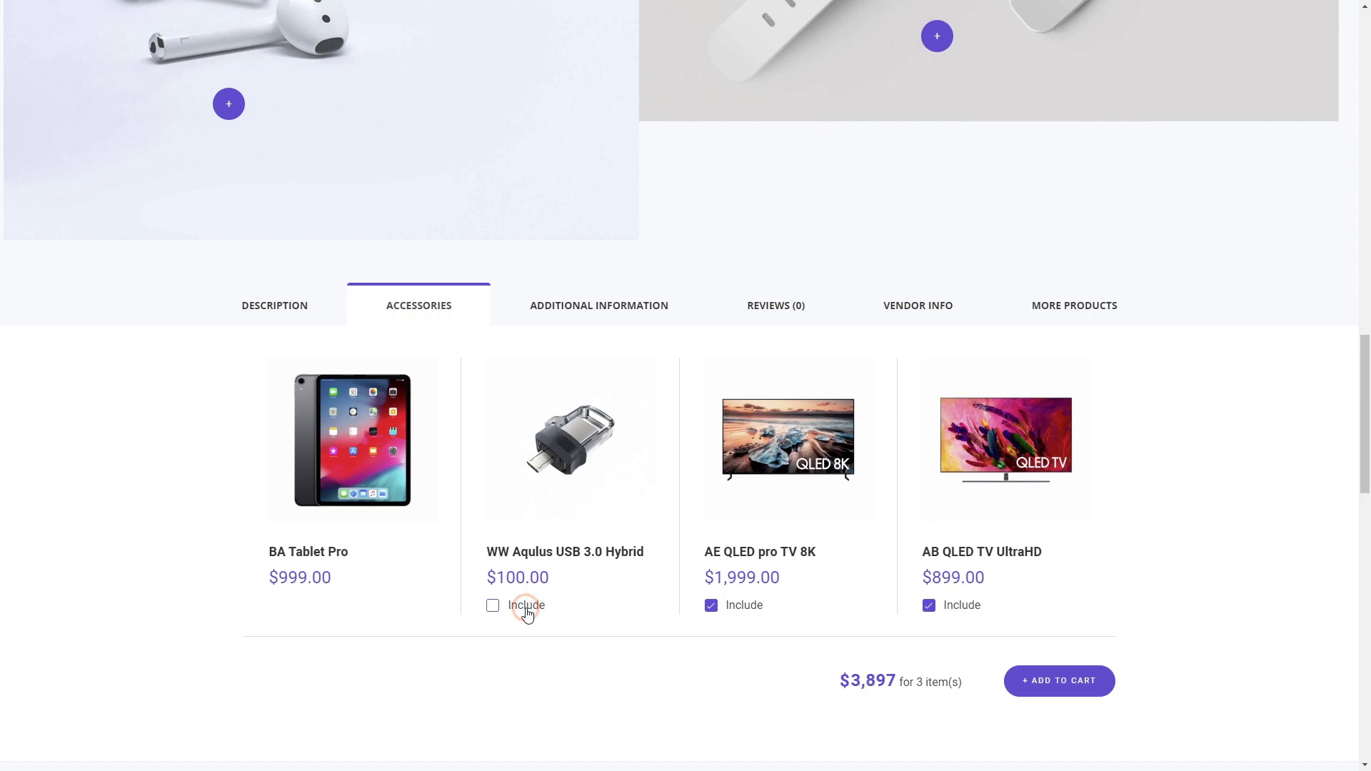
{"action": "left_click", "coordinate": [716, 607]}
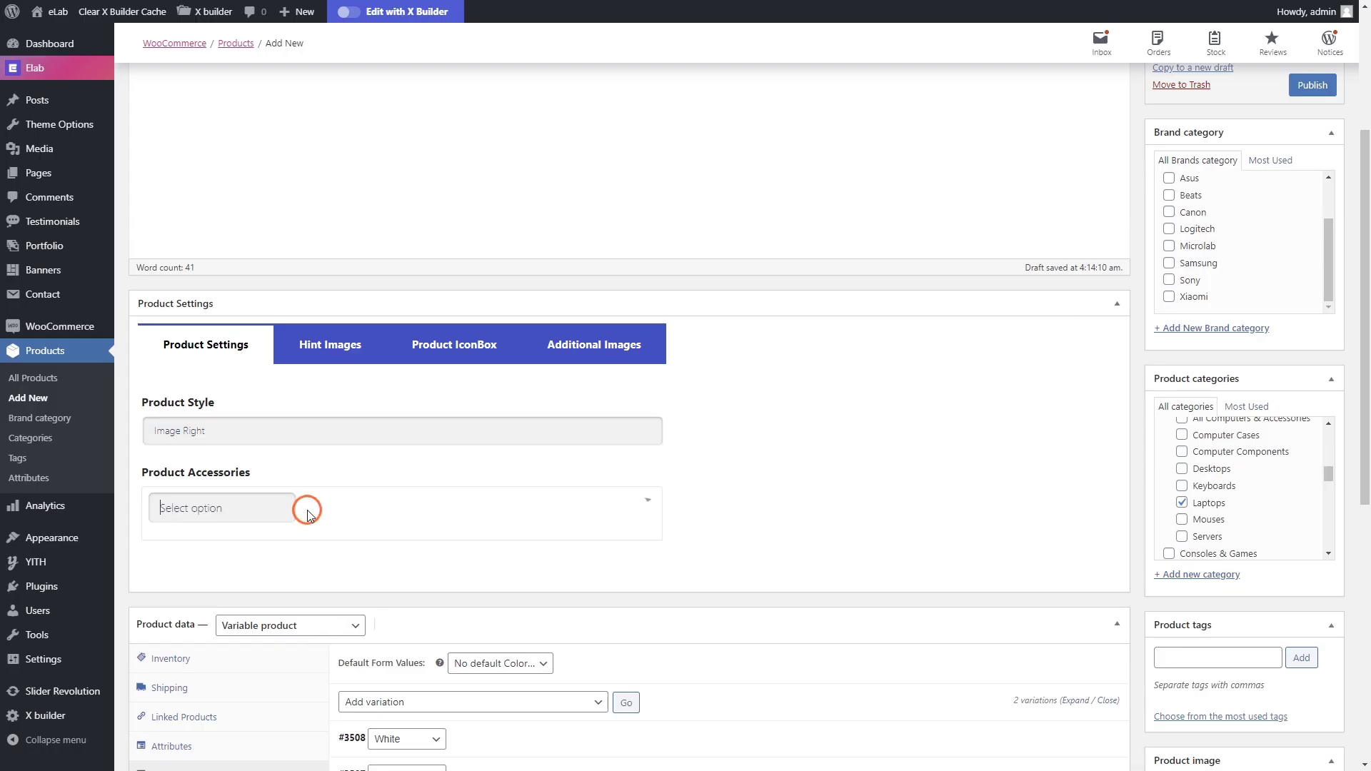
- Add Apple Watch, Smartphone Note 7 and White Solo 2 Wireless as product accessories
{"action": "left_click", "coordinate": [308, 512]}
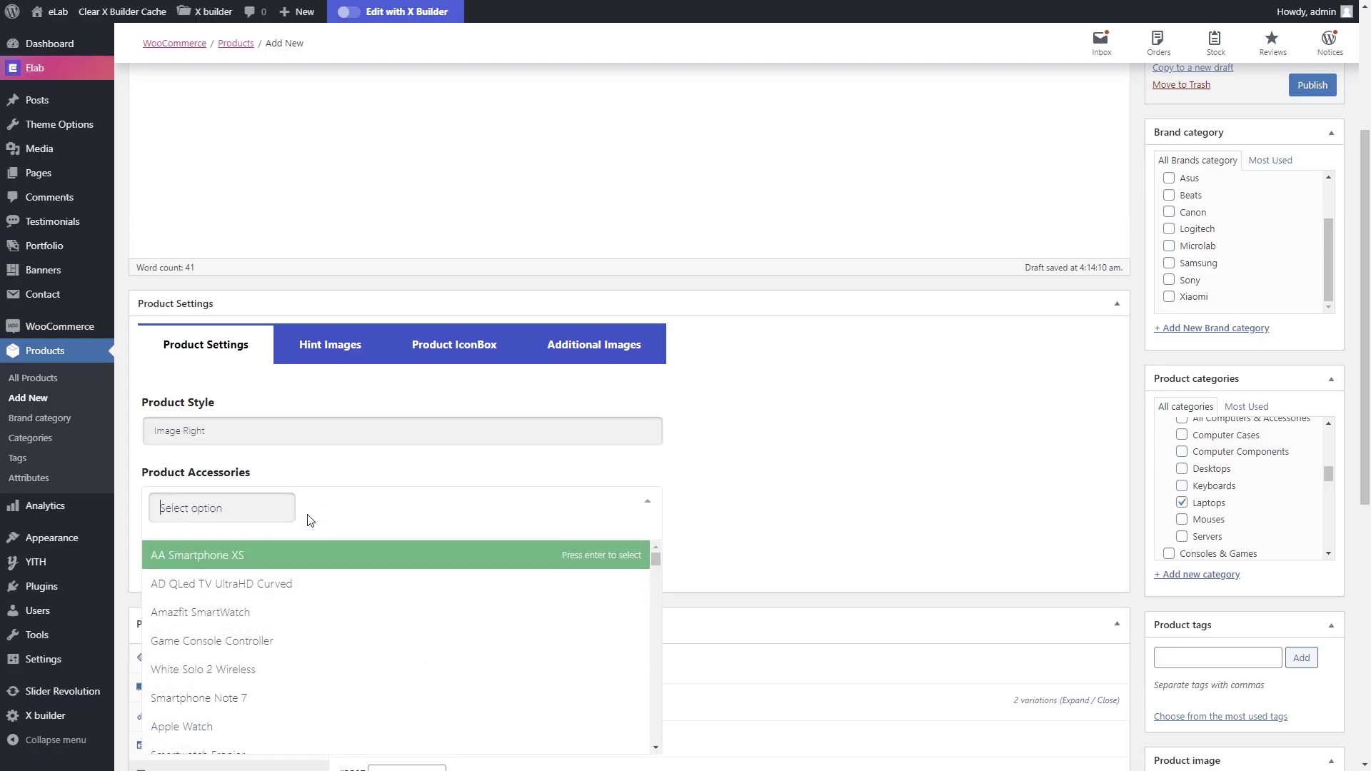
{"action": "scroll", "coordinate": [325, 668], "scroll_direction": "down", "scroll_amount": 1}
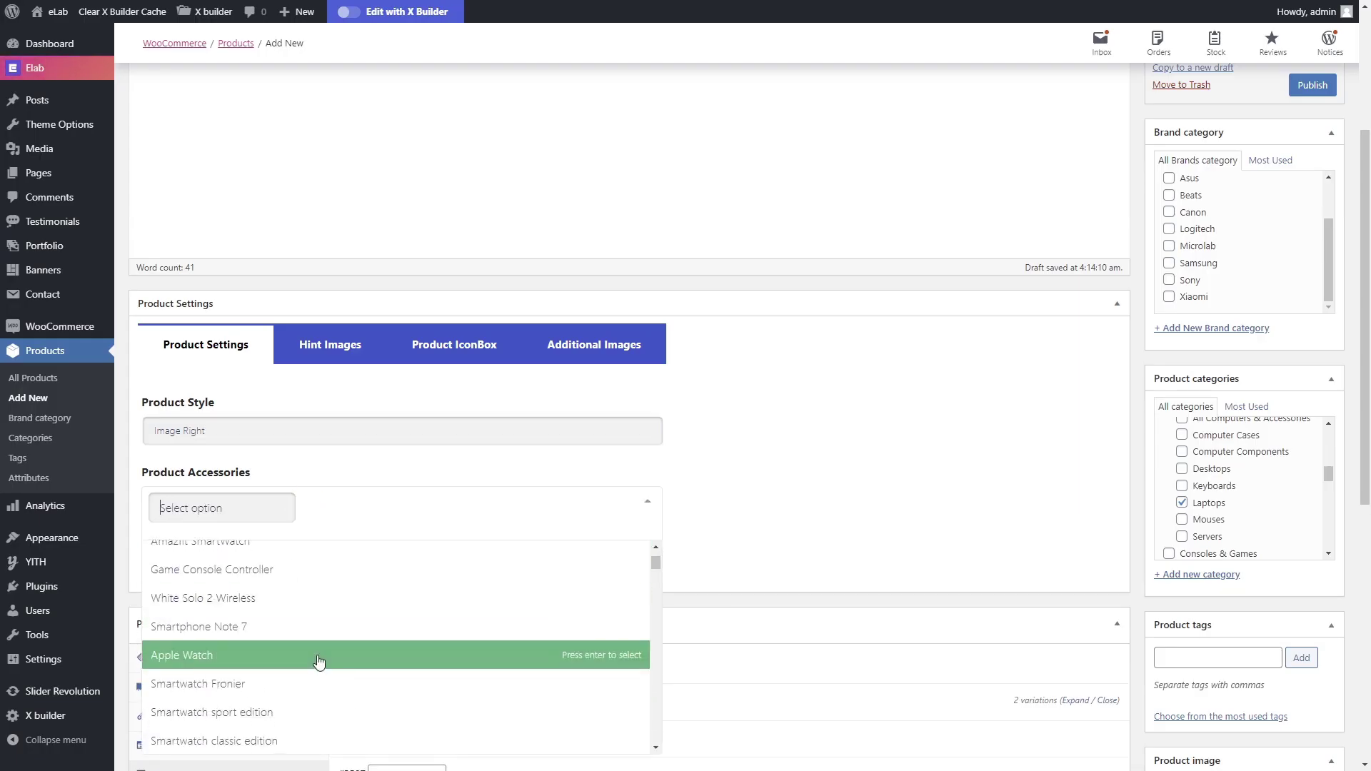
{"action": "left_click", "coordinate": [320, 659]}
{"action": "left_click", "coordinate": [287, 519]}
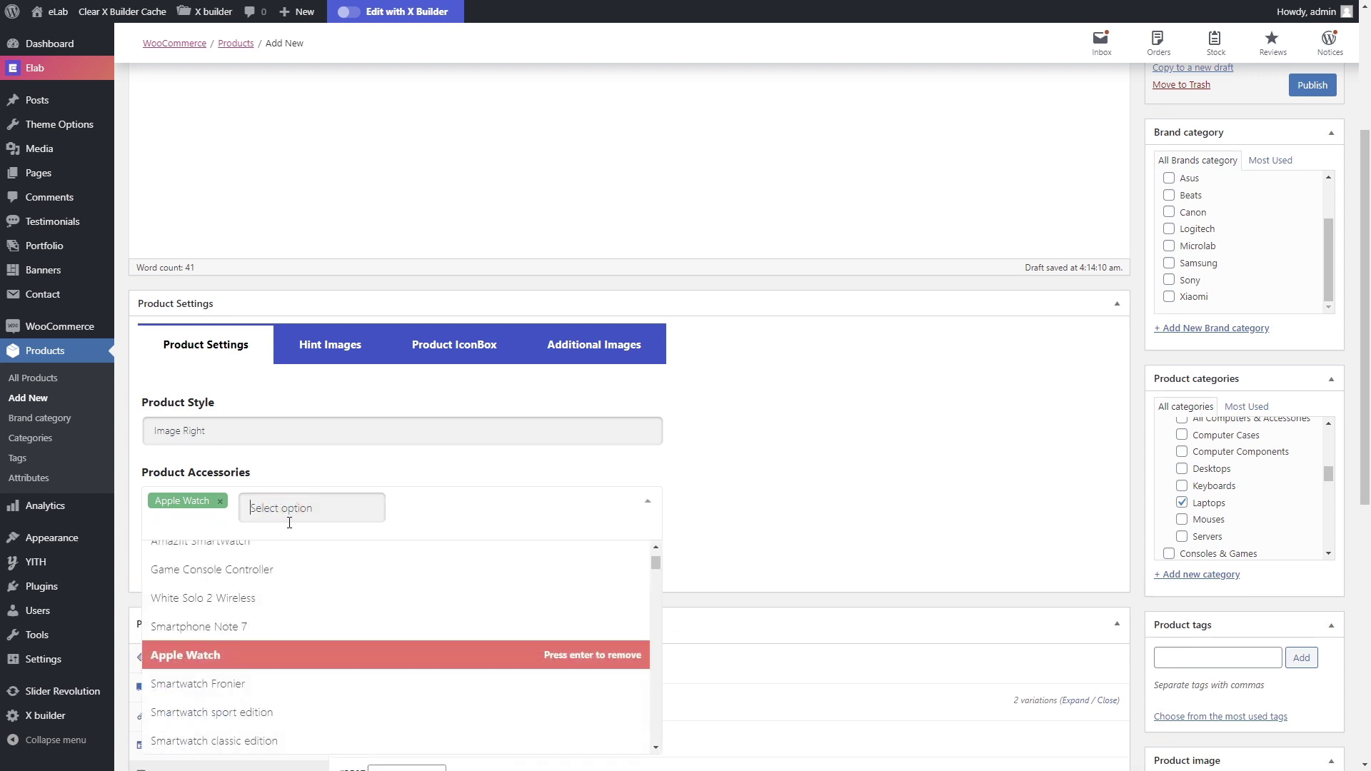
{"action": "left_click", "coordinate": [296, 628]}
{"action": "left_click", "coordinate": [387, 509]}
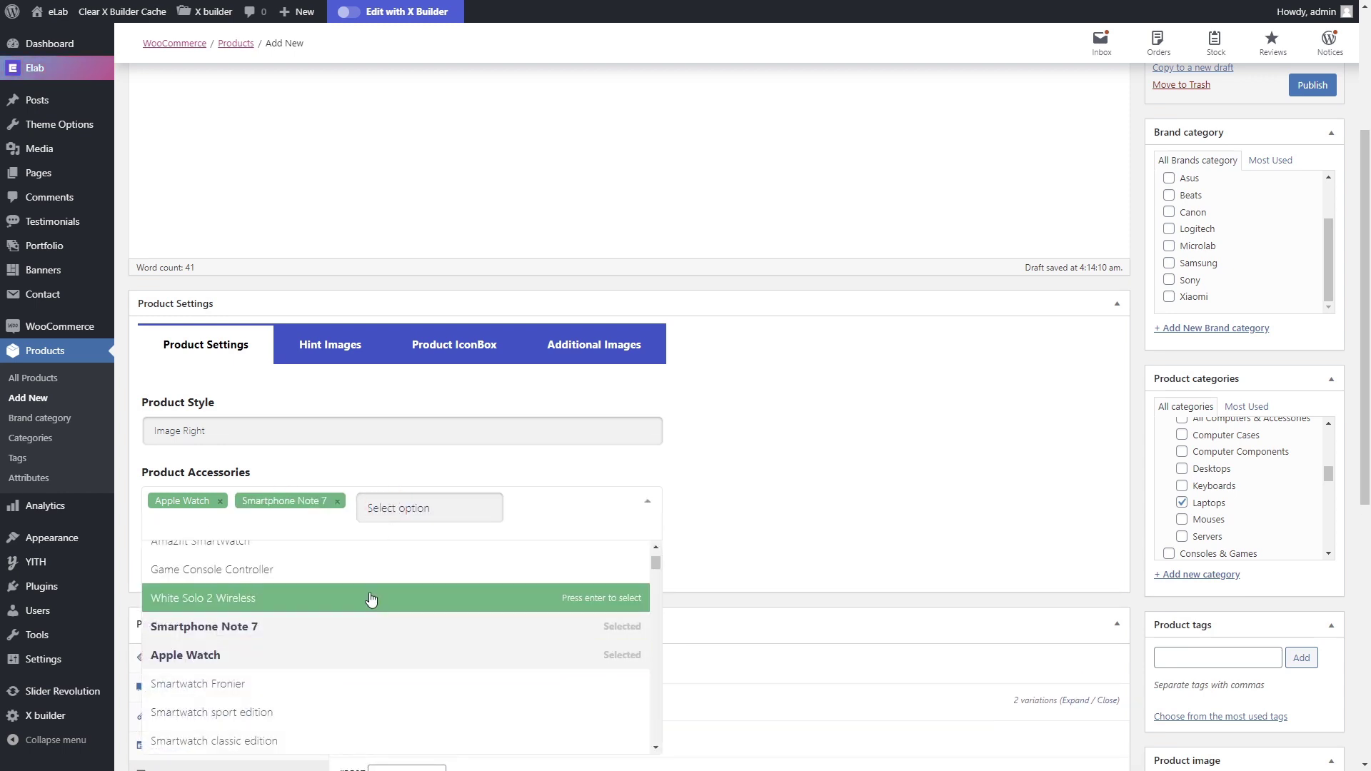
{"action": "left_click", "coordinate": [371, 593]}
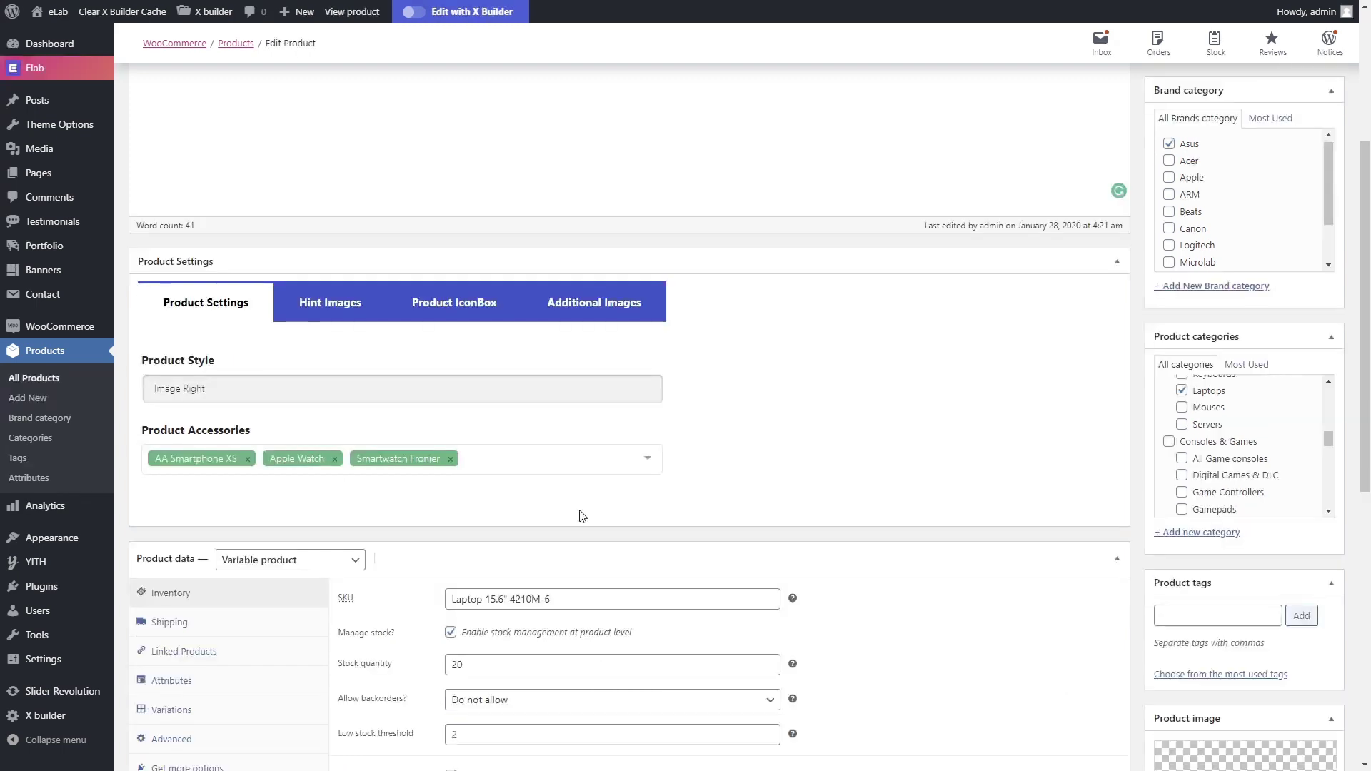
- Set the black laptop photo as the product's first hint image
{"action": "left_click", "coordinate": [354, 311]}
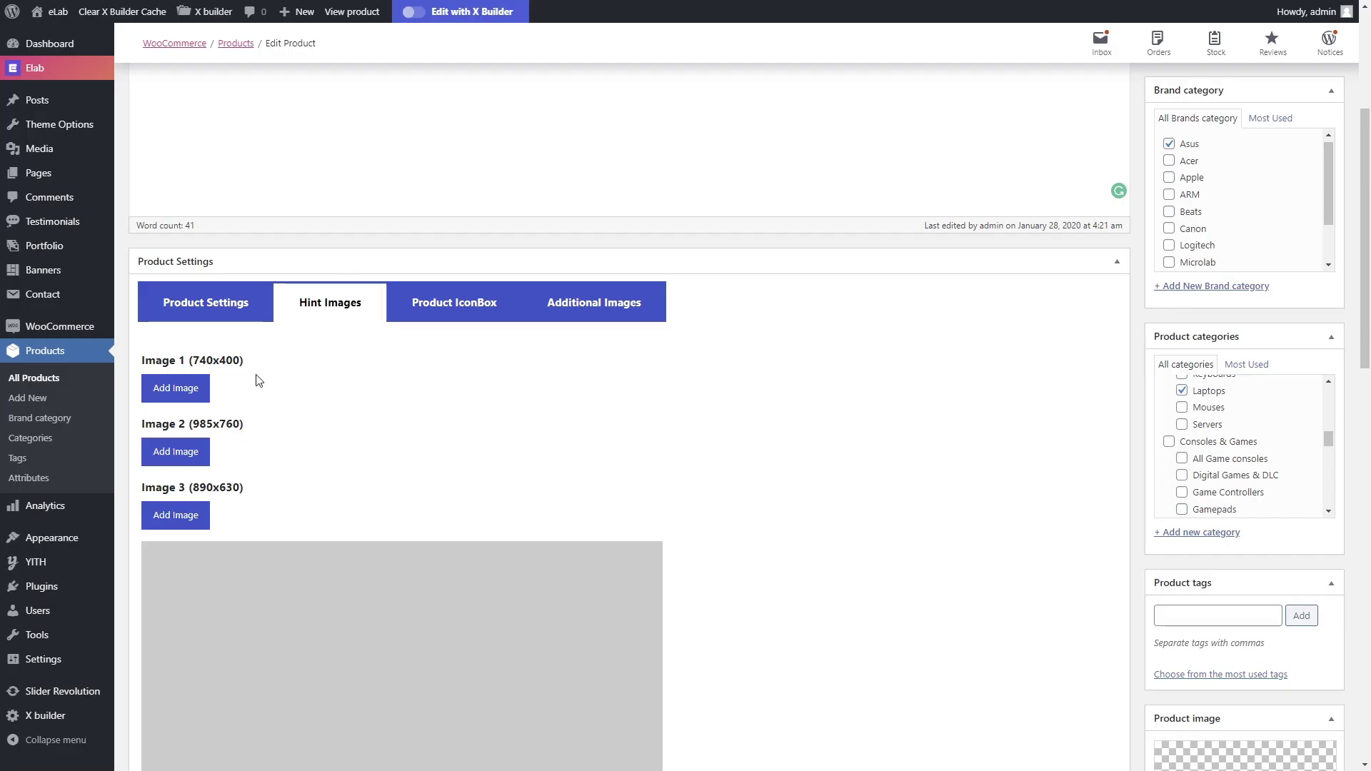
{"action": "left_click", "coordinate": [177, 388]}
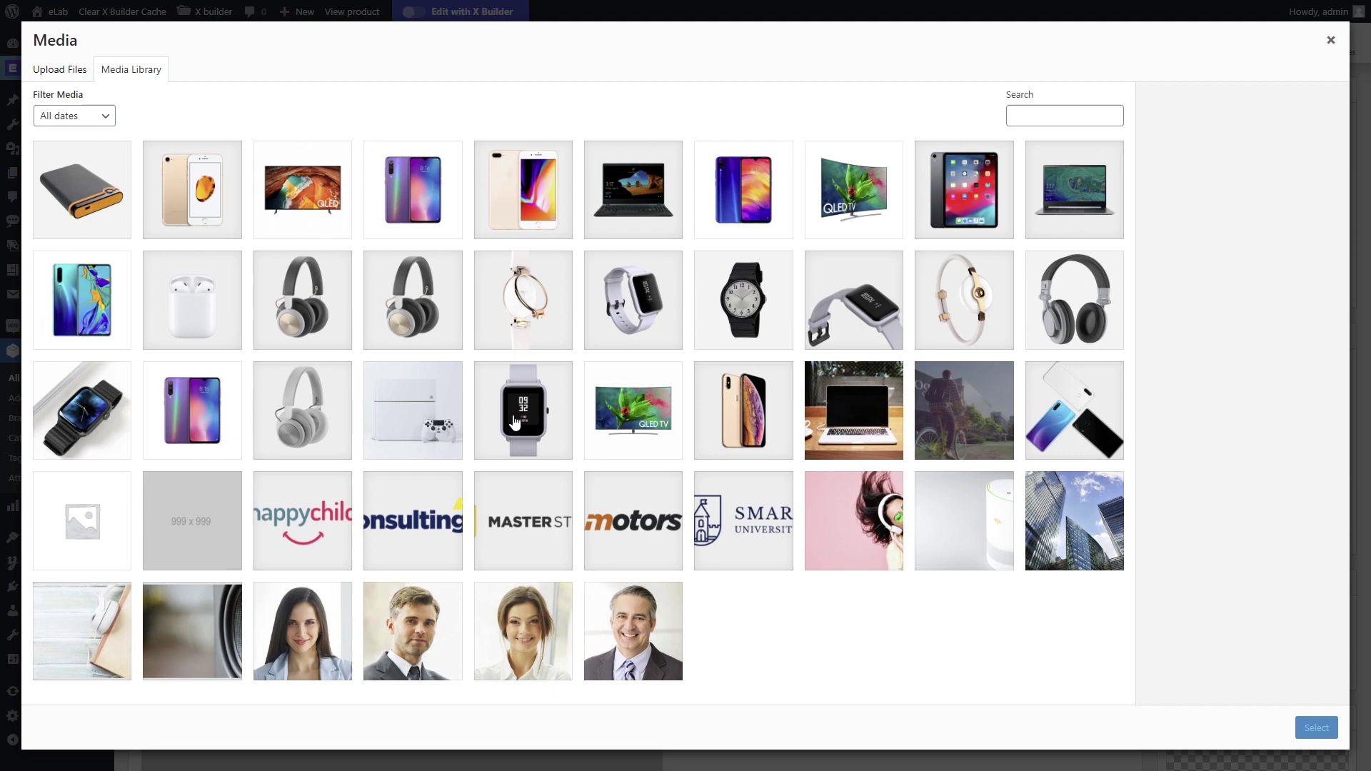
{"action": "left_click", "coordinate": [621, 175]}
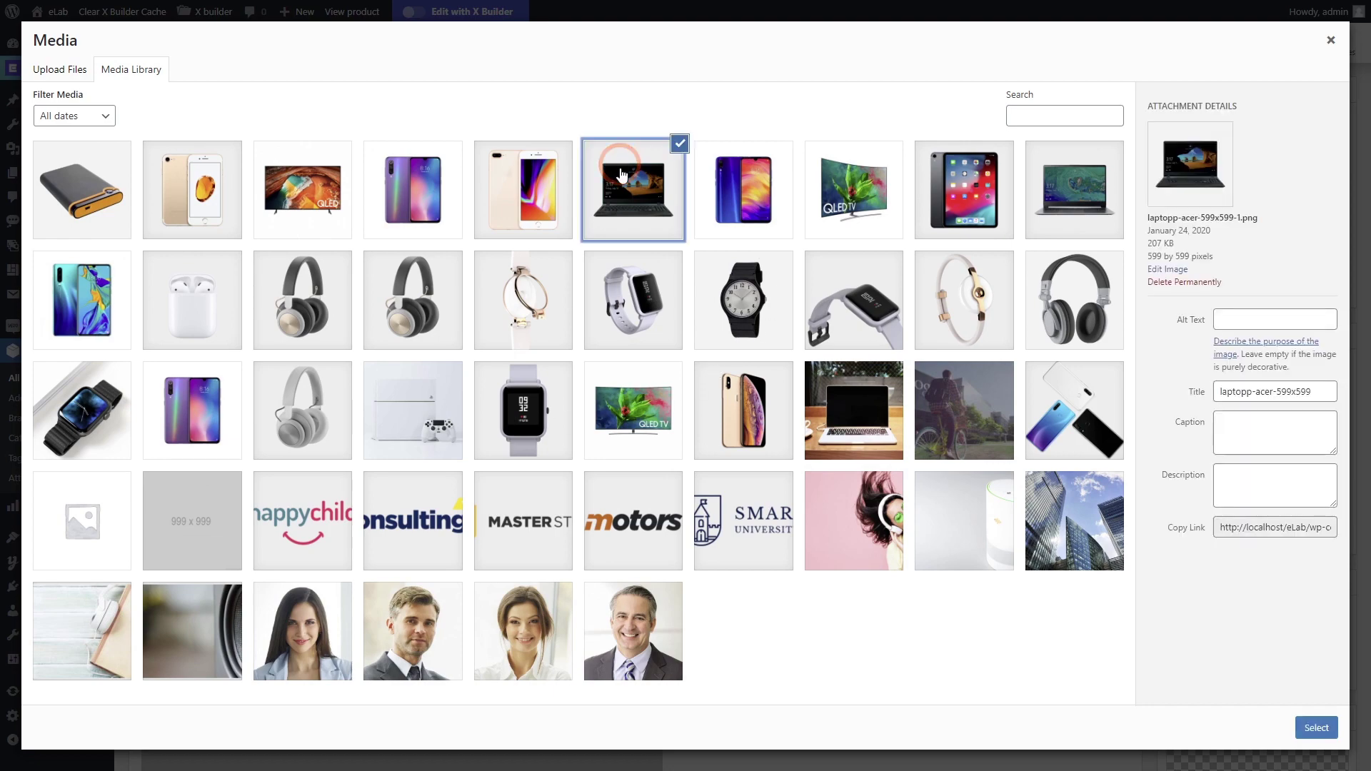
{"action": "left_click", "coordinate": [1317, 728]}
{"action": "scroll", "coordinate": [504, 506], "scroll_direction": "down", "scroll_amount": 2}
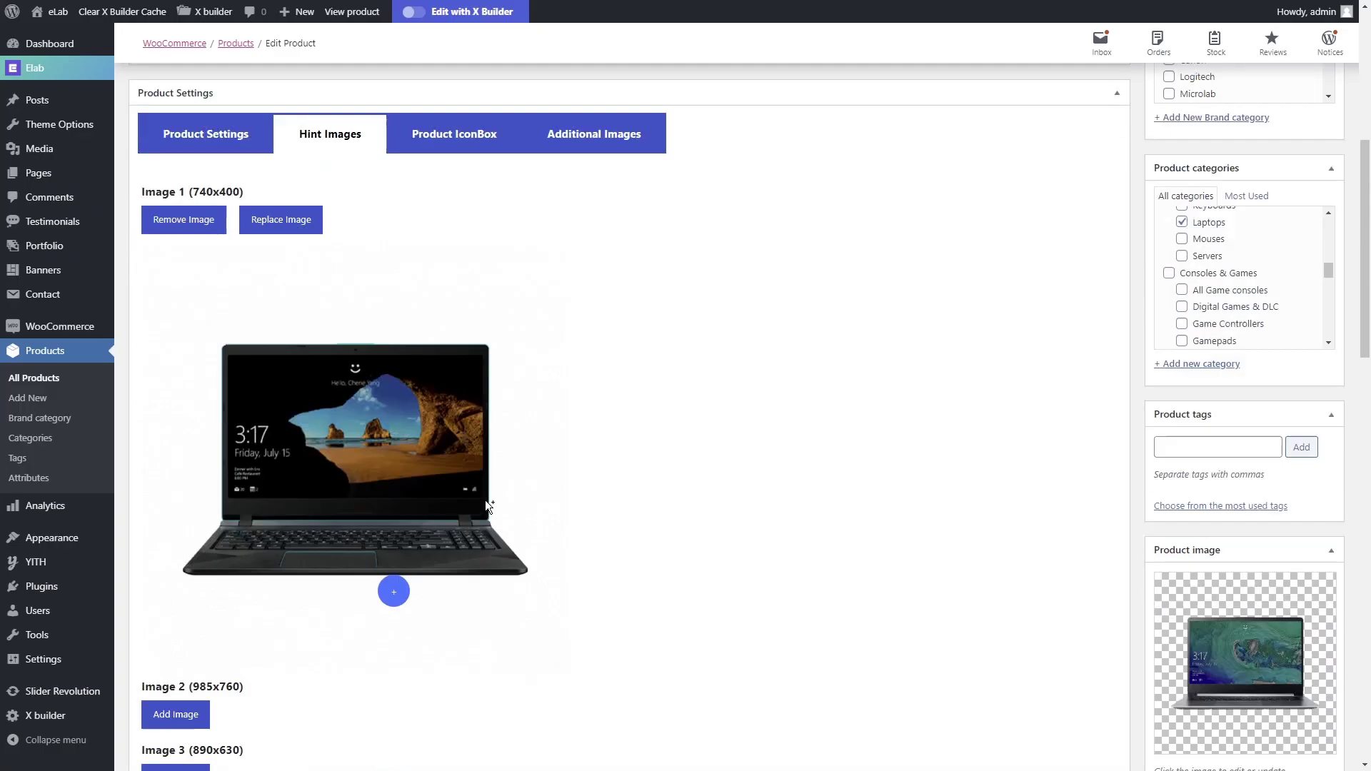
{"action": "scroll", "coordinate": [488, 505], "scroll_direction": "down", "scroll_amount": 1}
- Select the hint point's label text so it can be retyped
{"action": "left_click", "coordinate": [393, 475]}
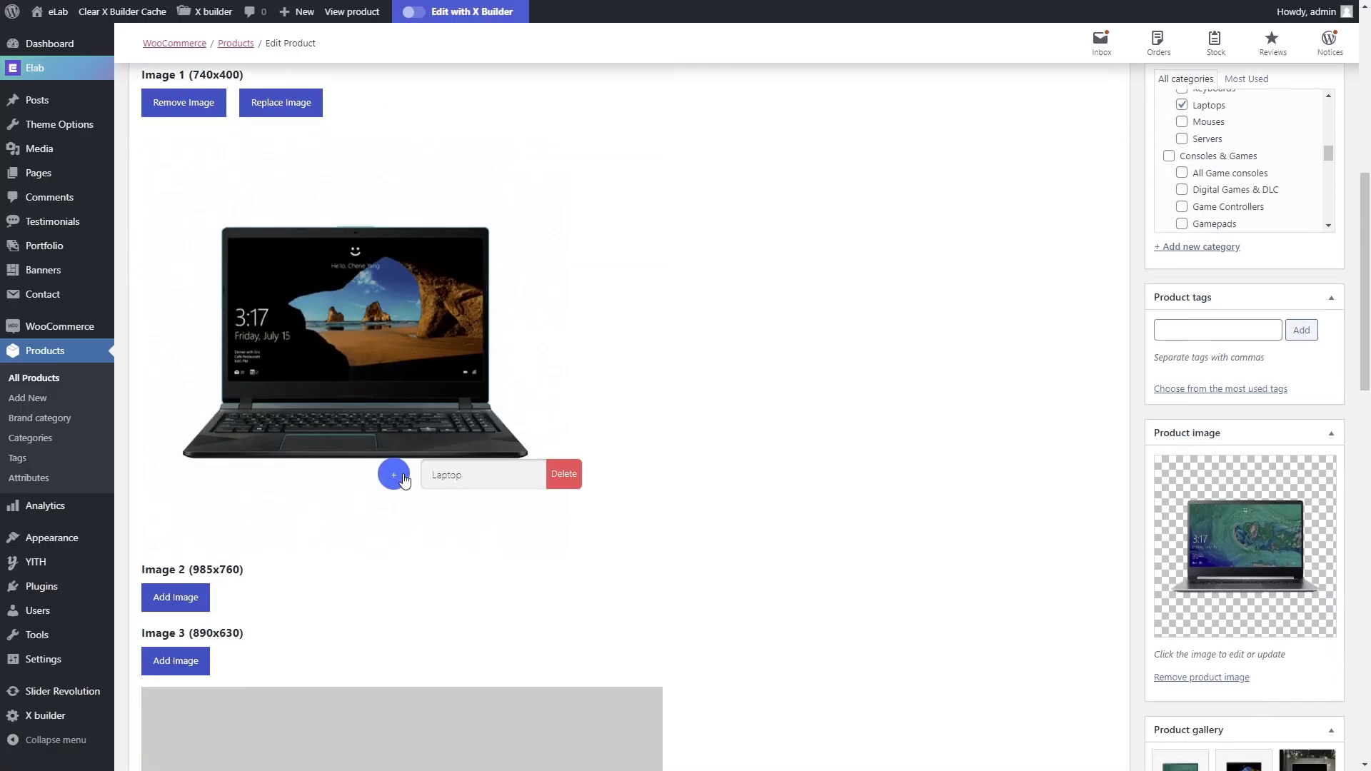
{"action": "double_click", "coordinate": [476, 474]}
{"action": "type", "text": "Pow"}
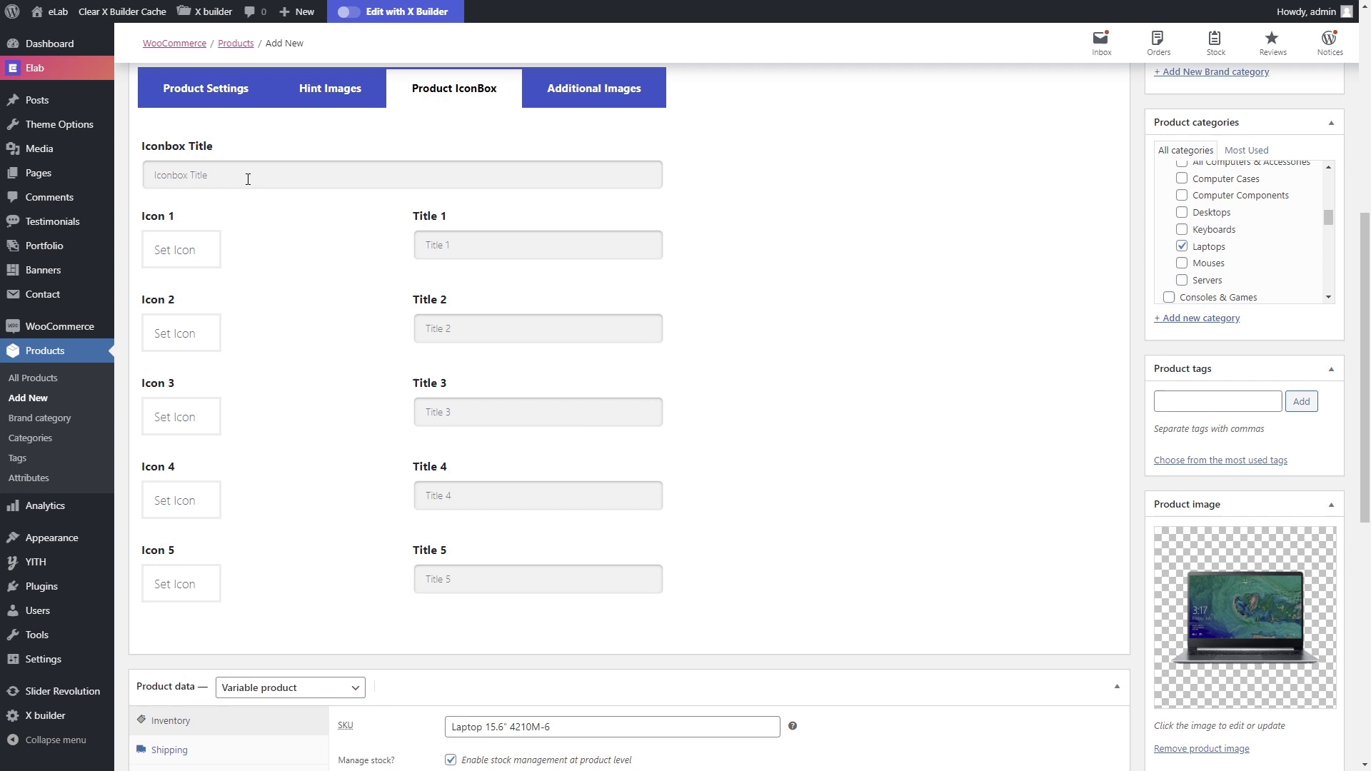
{"action": "scroll", "coordinate": [248, 178], "scroll_direction": "up", "scroll_amount": 1}
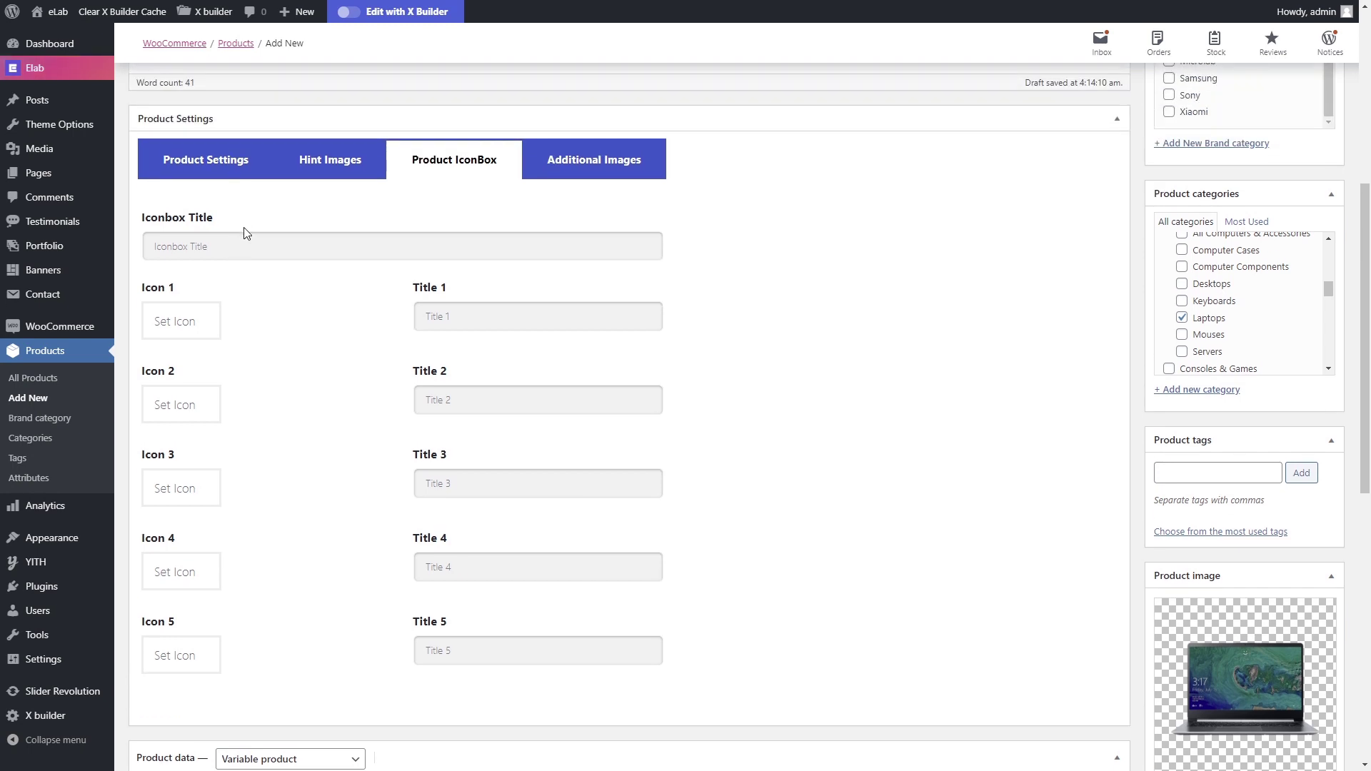
- Title the icon box 'Main advantages' and add a lightning-icon entry titled Powerful
{"action": "left_click", "coordinate": [245, 247]}
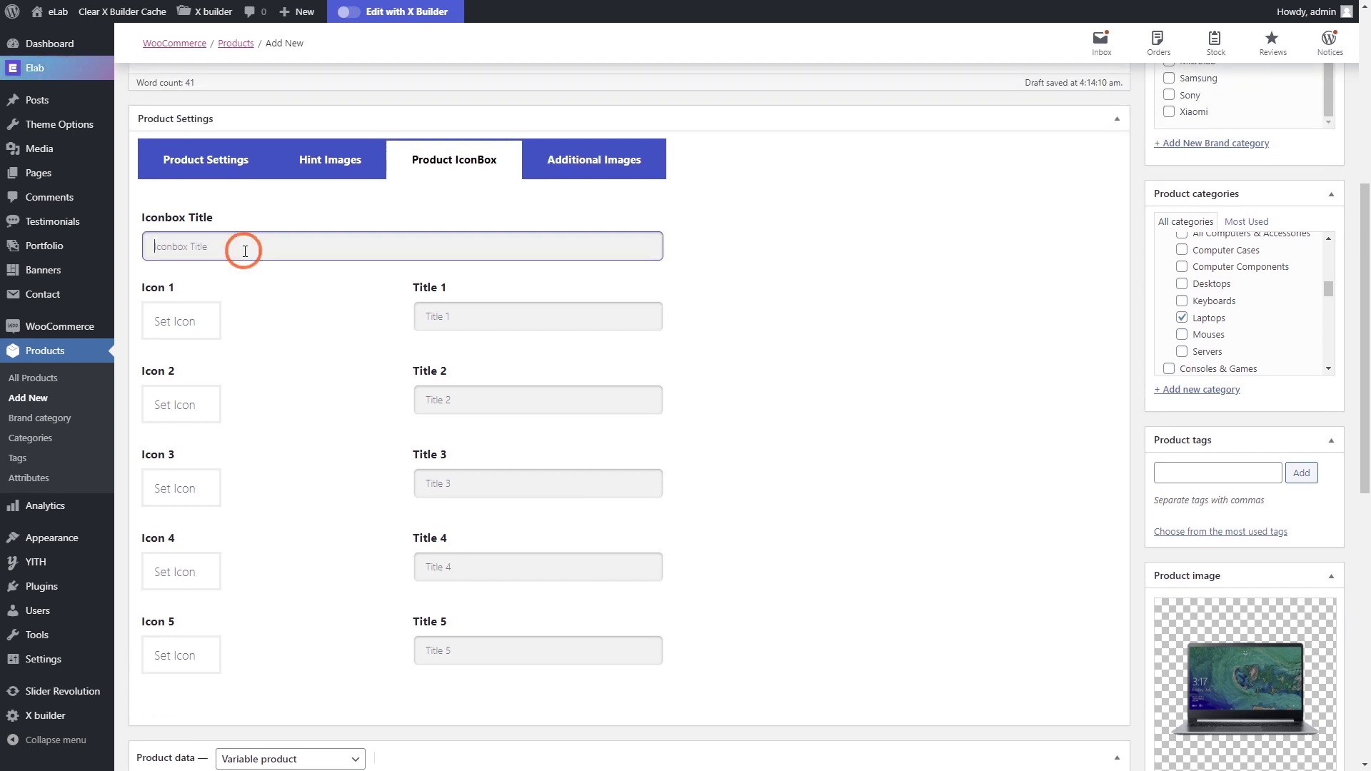
{"action": "type", "text": "Main advantages"}
{"action": "left_click", "coordinate": [212, 328]}
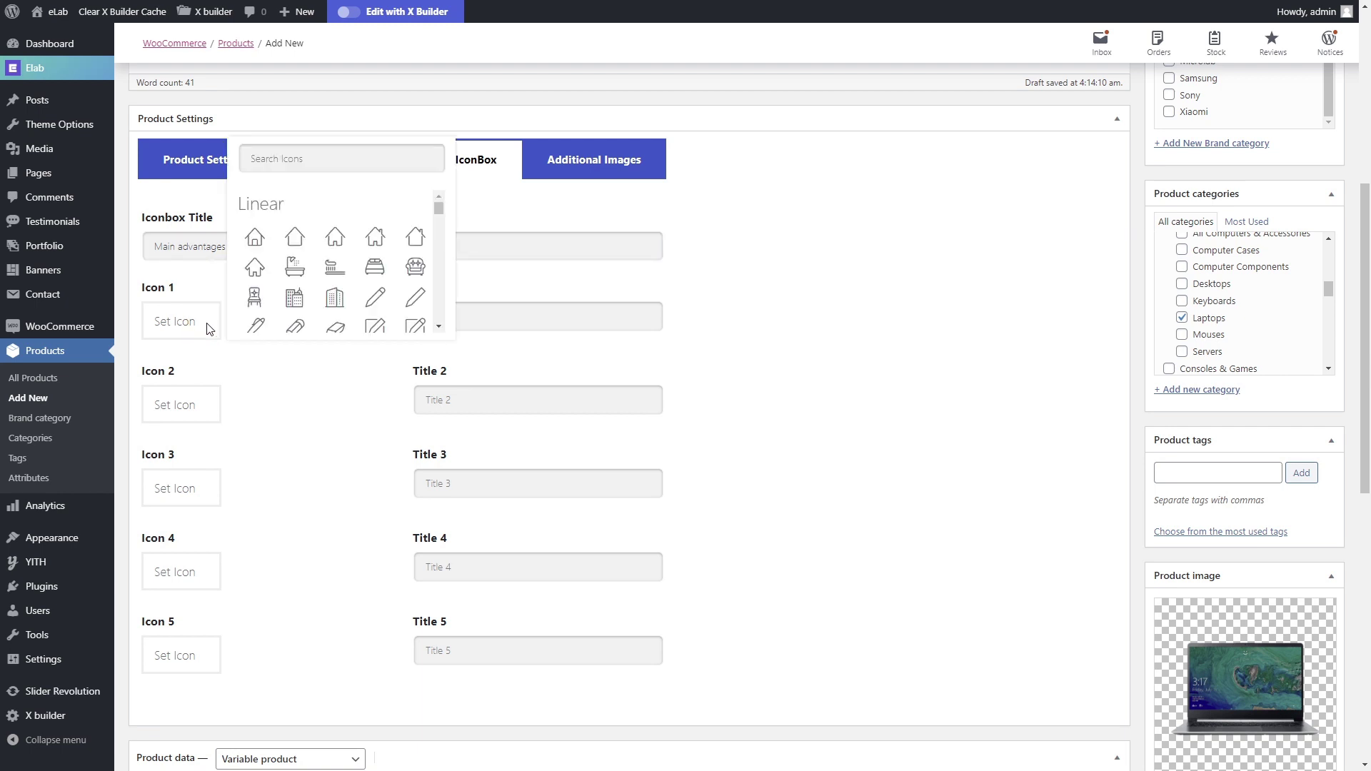
{"action": "type", "text": "li"}
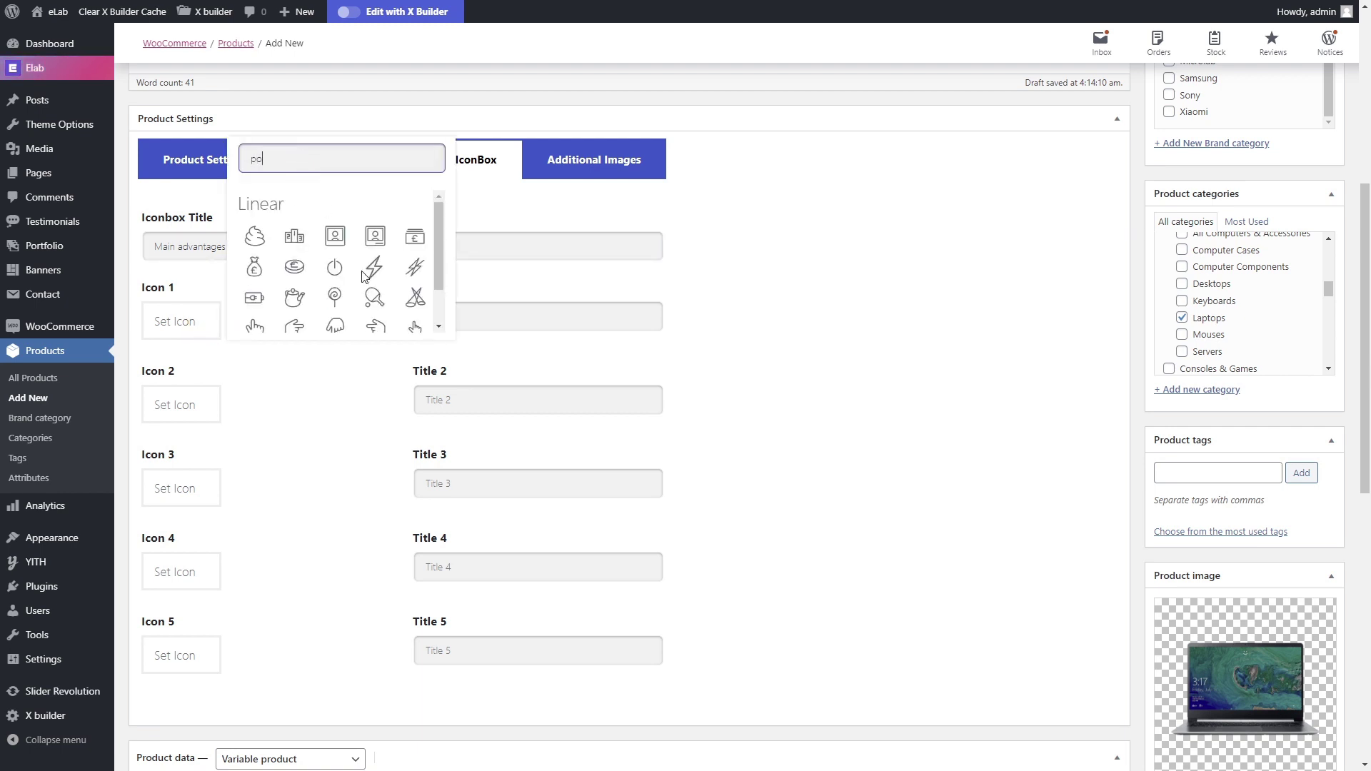
{"action": "left_click", "coordinate": [372, 270]}
{"action": "left_click", "coordinate": [467, 325]}
{"action": "type", "text": "Powerful"}
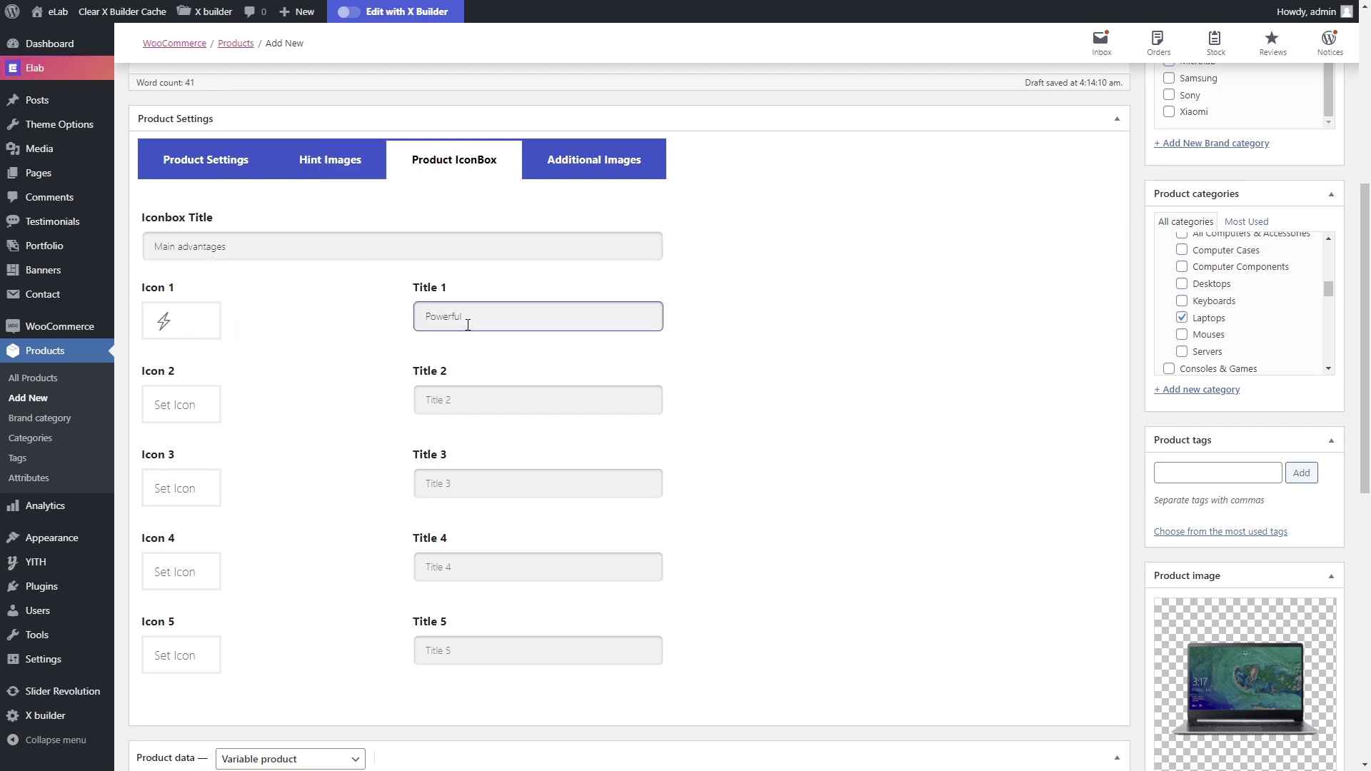
{"action": "left_click", "coordinate": [285, 424]}
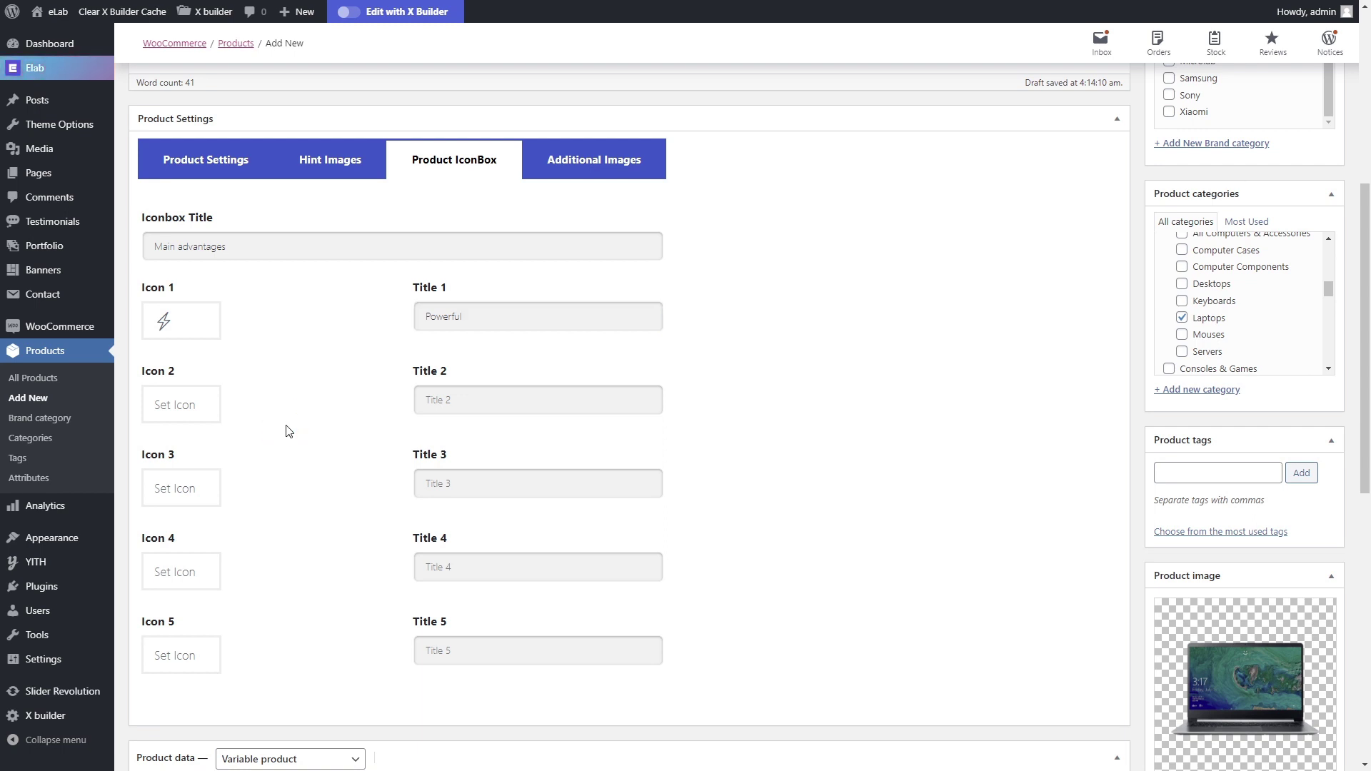
- Add a second paper-plane-icon entry titled Fast
{"action": "left_click", "coordinate": [168, 402]}
{"action": "scroll", "coordinate": [357, 366], "scroll_direction": "down", "scroll_amount": 2}
{"action": "scroll", "coordinate": [357, 367], "scroll_direction": "down", "scroll_amount": 2}
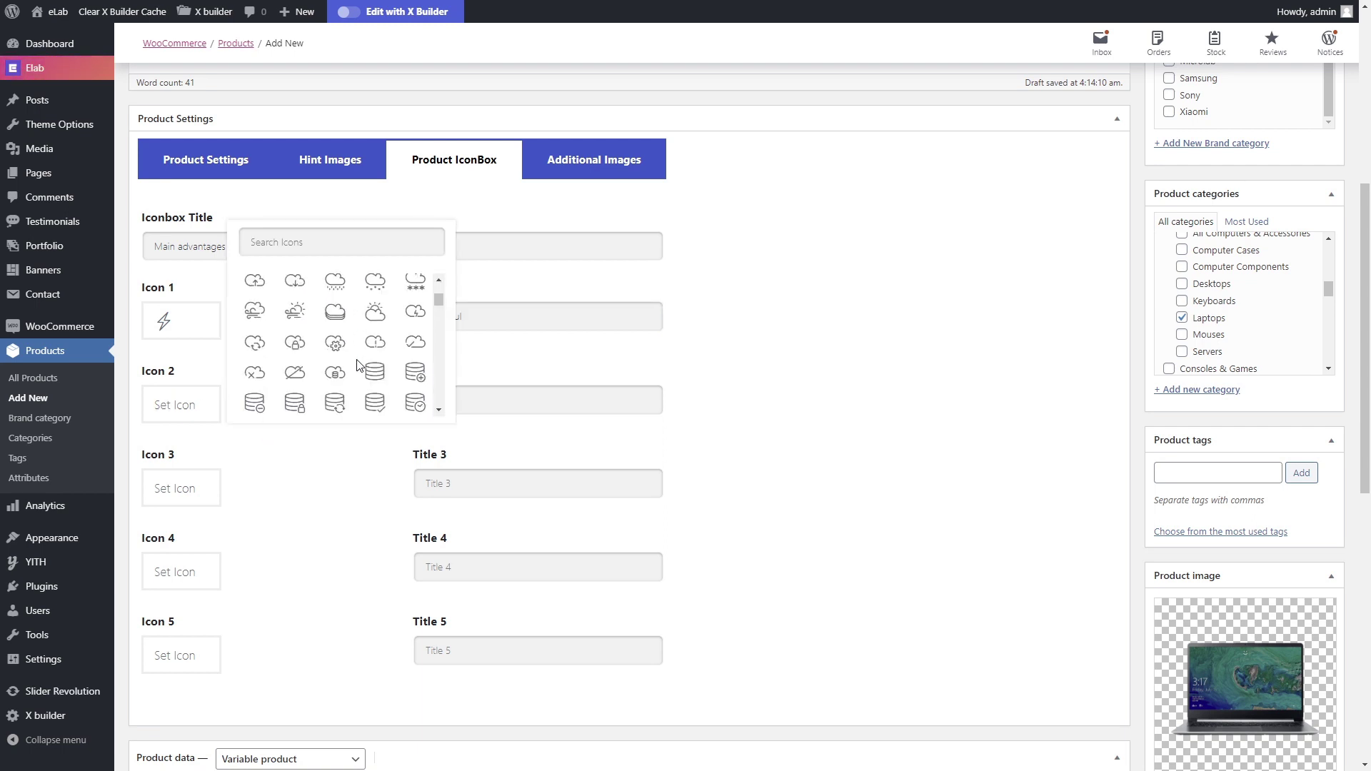
{"action": "scroll", "coordinate": [357, 366], "scroll_direction": "down", "scroll_amount": 2}
{"action": "scroll", "coordinate": [357, 367], "scroll_direction": "down", "scroll_amount": 3}
{"action": "scroll", "coordinate": [364, 322], "scroll_direction": "down", "scroll_amount": 2}
{"action": "left_click", "coordinate": [375, 317]}
{"action": "left_click", "coordinate": [453, 388]}
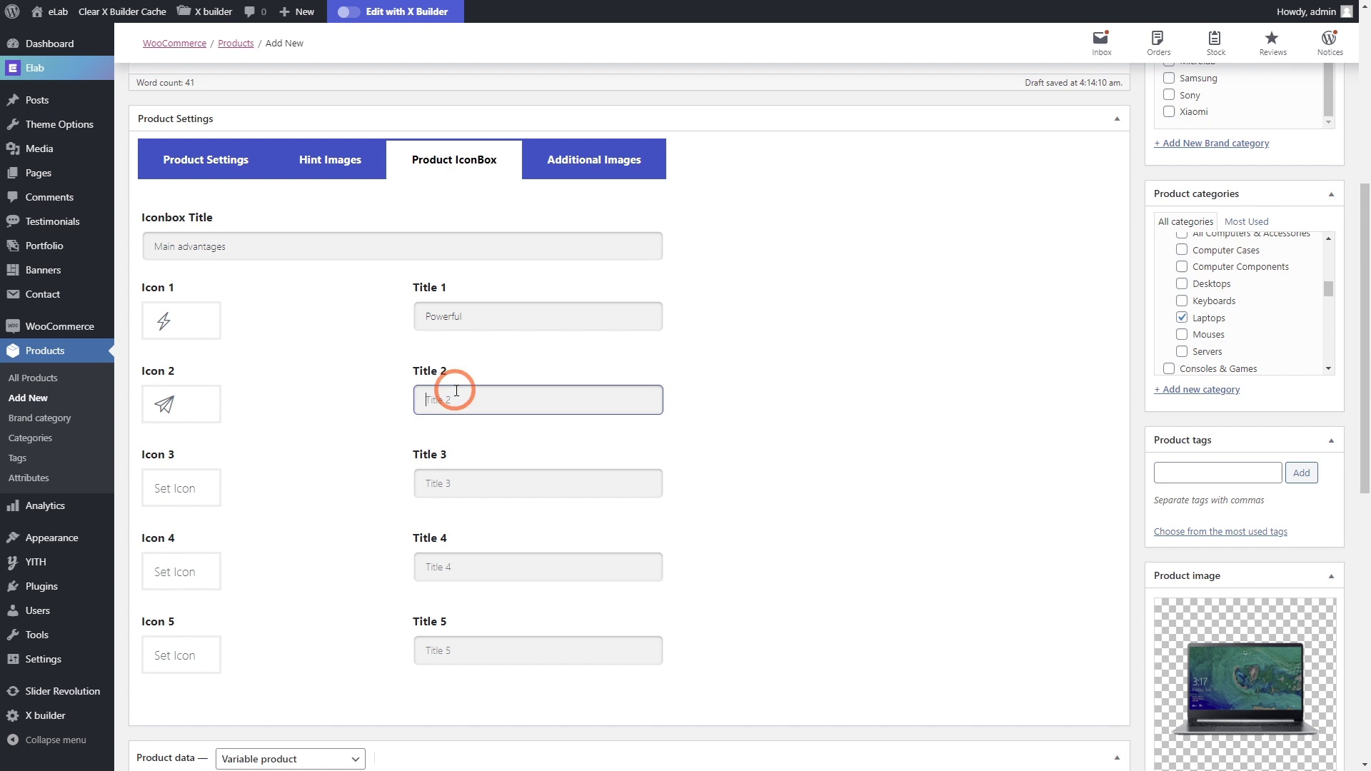
{"action": "type", "text": "Fast"}
{"action": "left_click", "coordinate": [480, 347]}
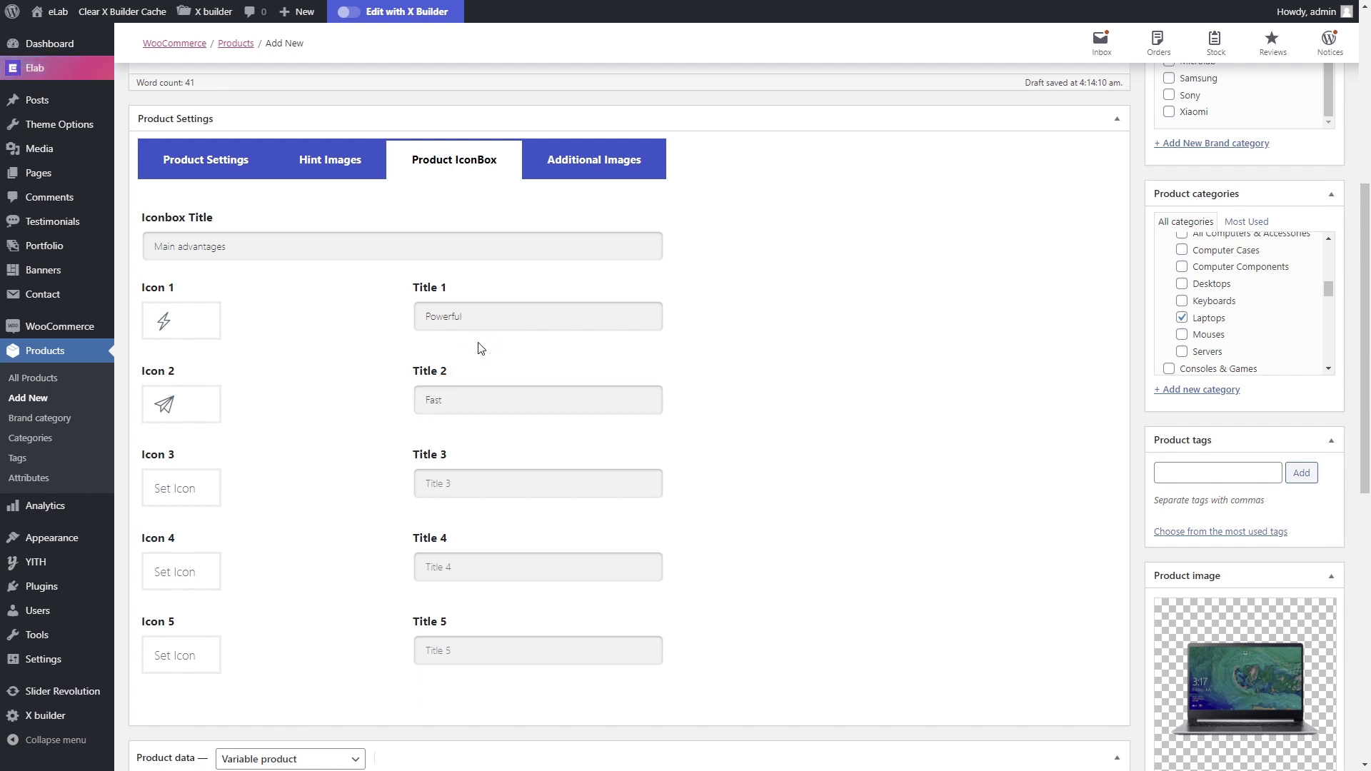
{"action": "left_click", "coordinate": [557, 158]}
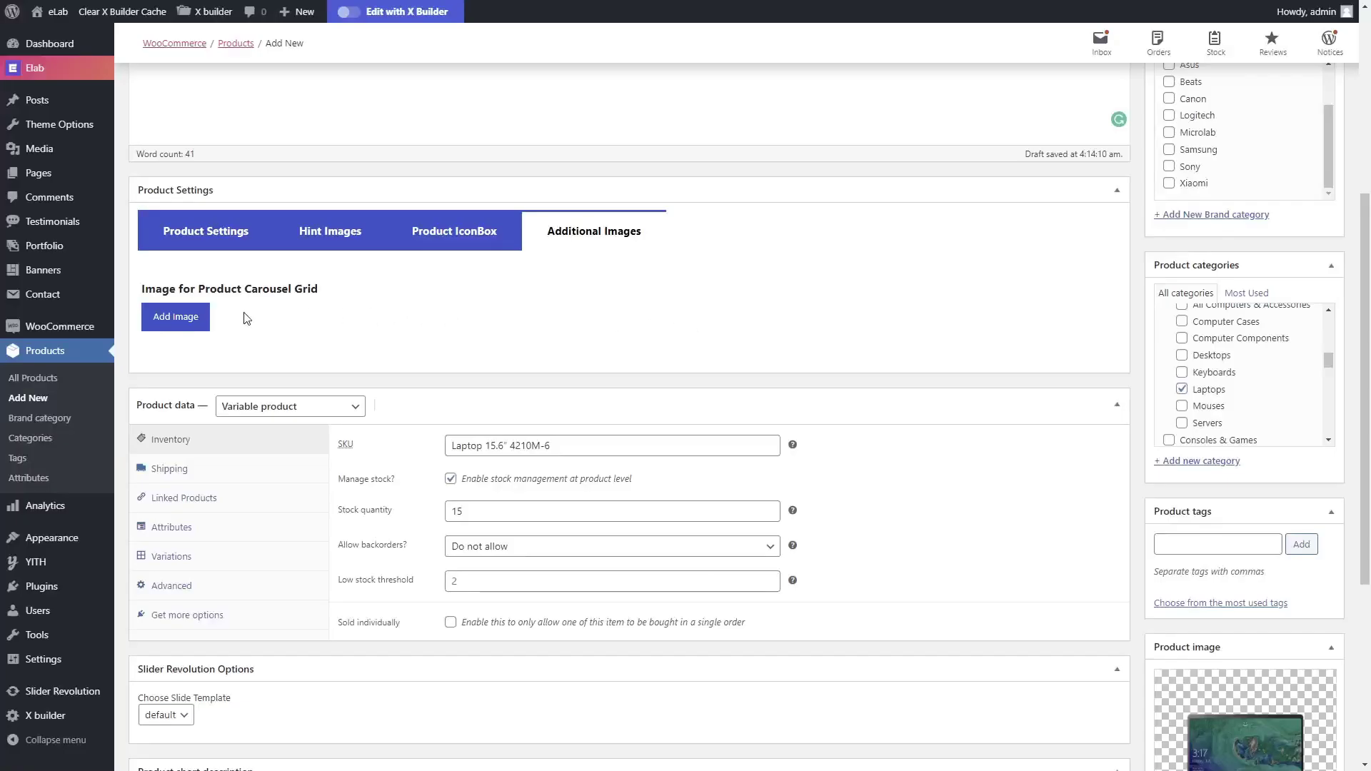
- Set the laptop photo as the carousel grid image and publish the AA Laptop Air product
{"action": "left_click", "coordinate": [176, 314]}
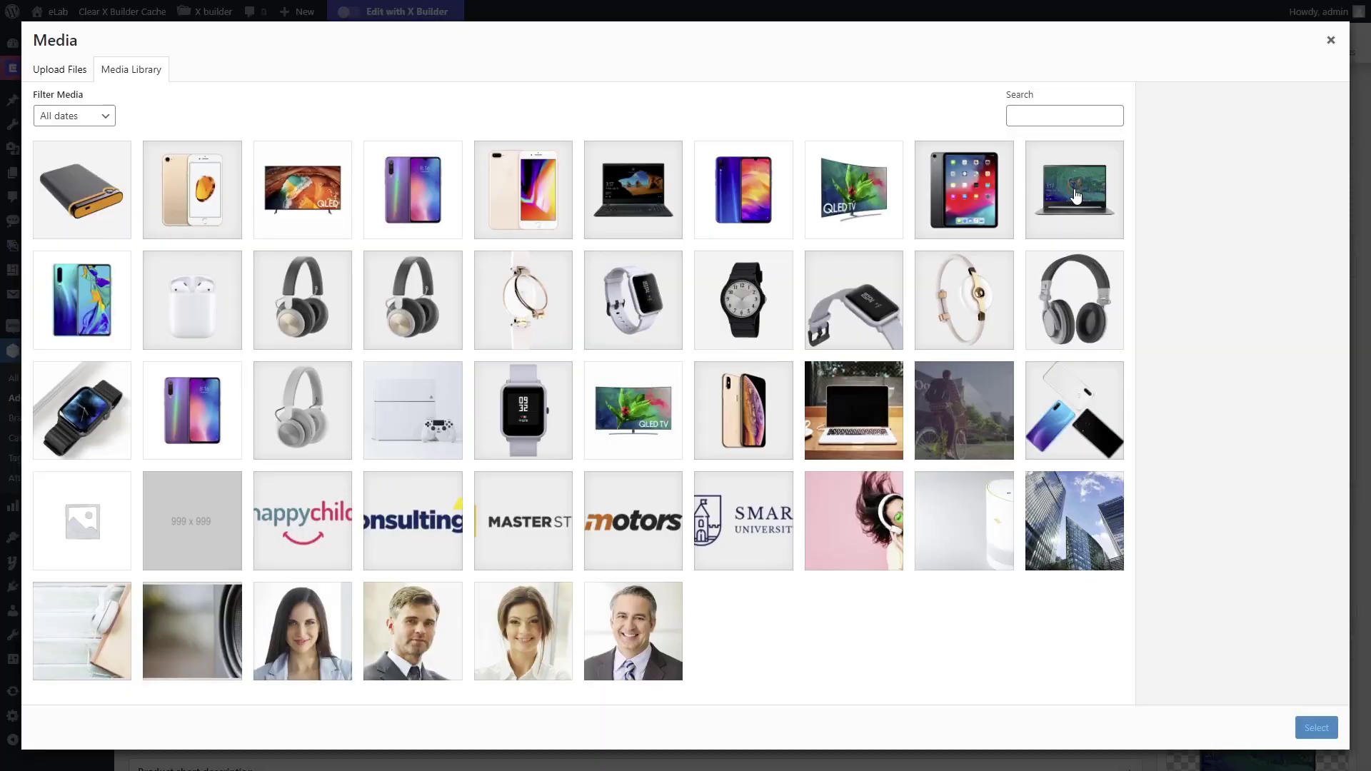
{"action": "left_click", "coordinate": [1074, 192]}
{"action": "left_click", "coordinate": [1316, 727]}
{"action": "scroll", "coordinate": [649, 429], "scroll_direction": "up", "scroll_amount": 1}
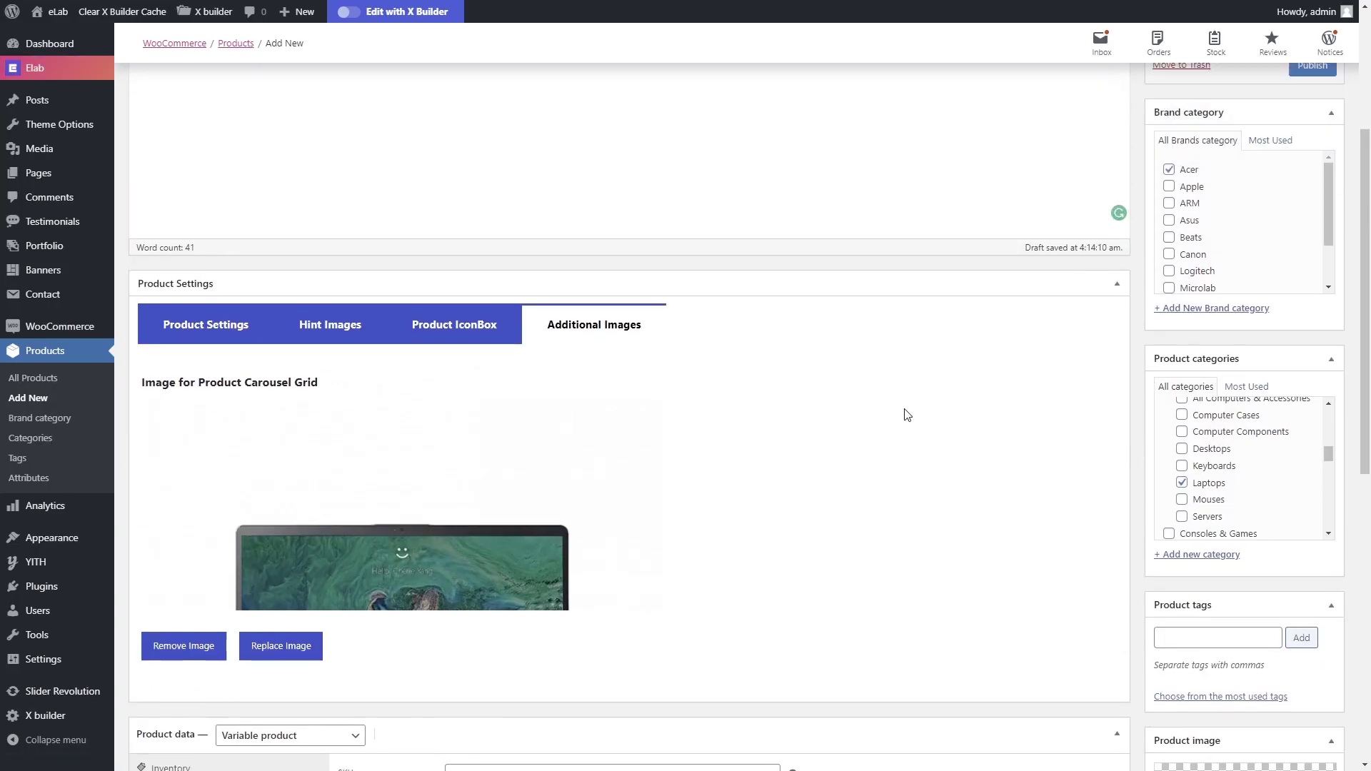
{"action": "scroll", "coordinate": [903, 414], "scroll_direction": "up", "scroll_amount": 1}
{"action": "scroll", "coordinate": [930, 433], "scroll_direction": "up", "scroll_amount": 2}
{"action": "left_click", "coordinate": [1311, 328]}
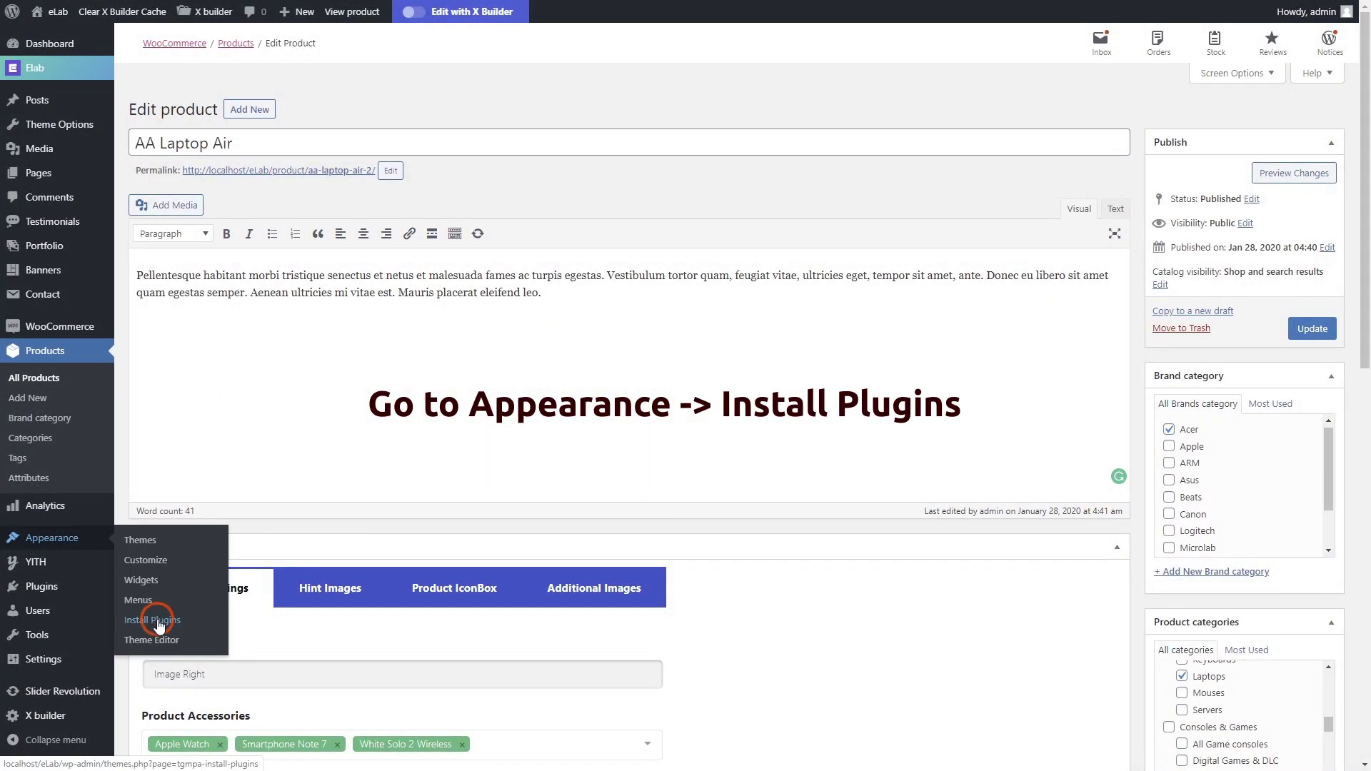
- Install and activate Dokan Lite from the required plugins list and launch its setup wizard
{"action": "left_click", "coordinate": [158, 623]}
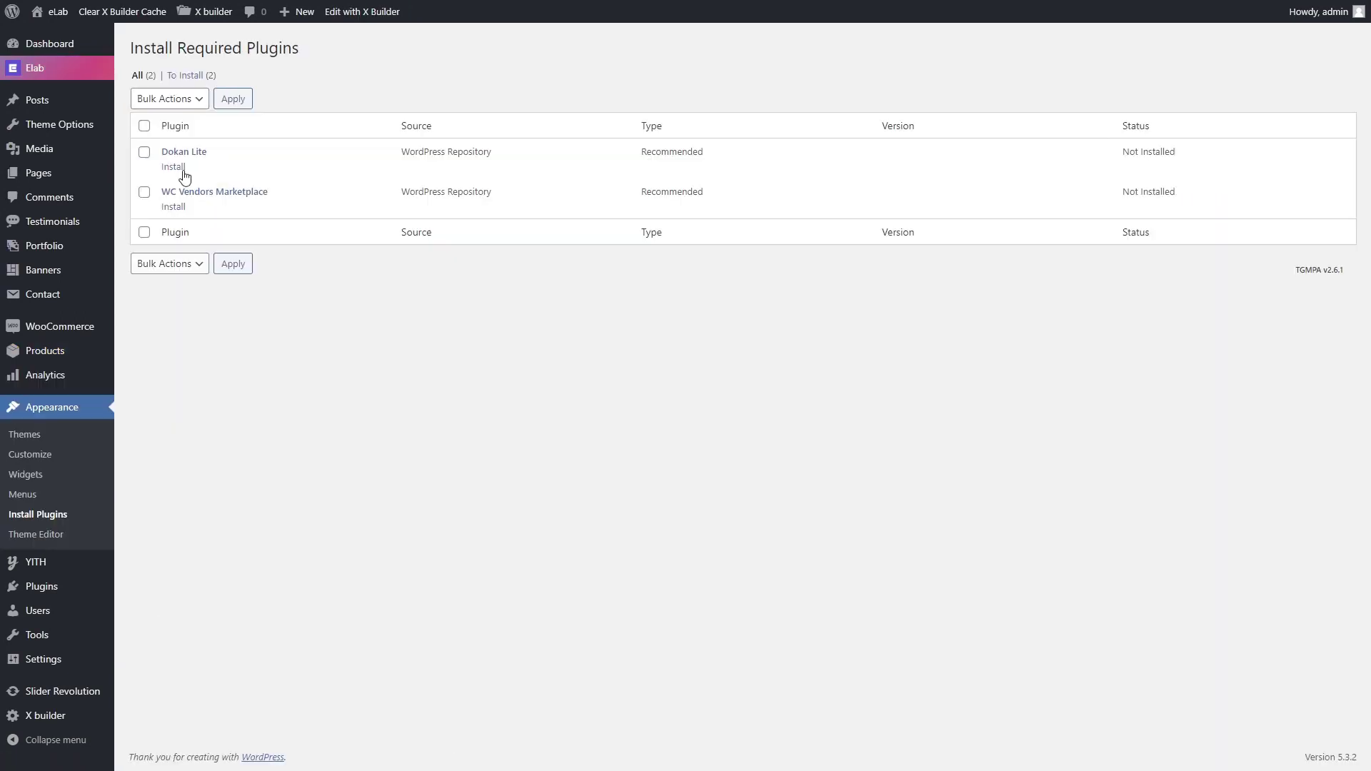
{"action": "left_click", "coordinate": [172, 167]}
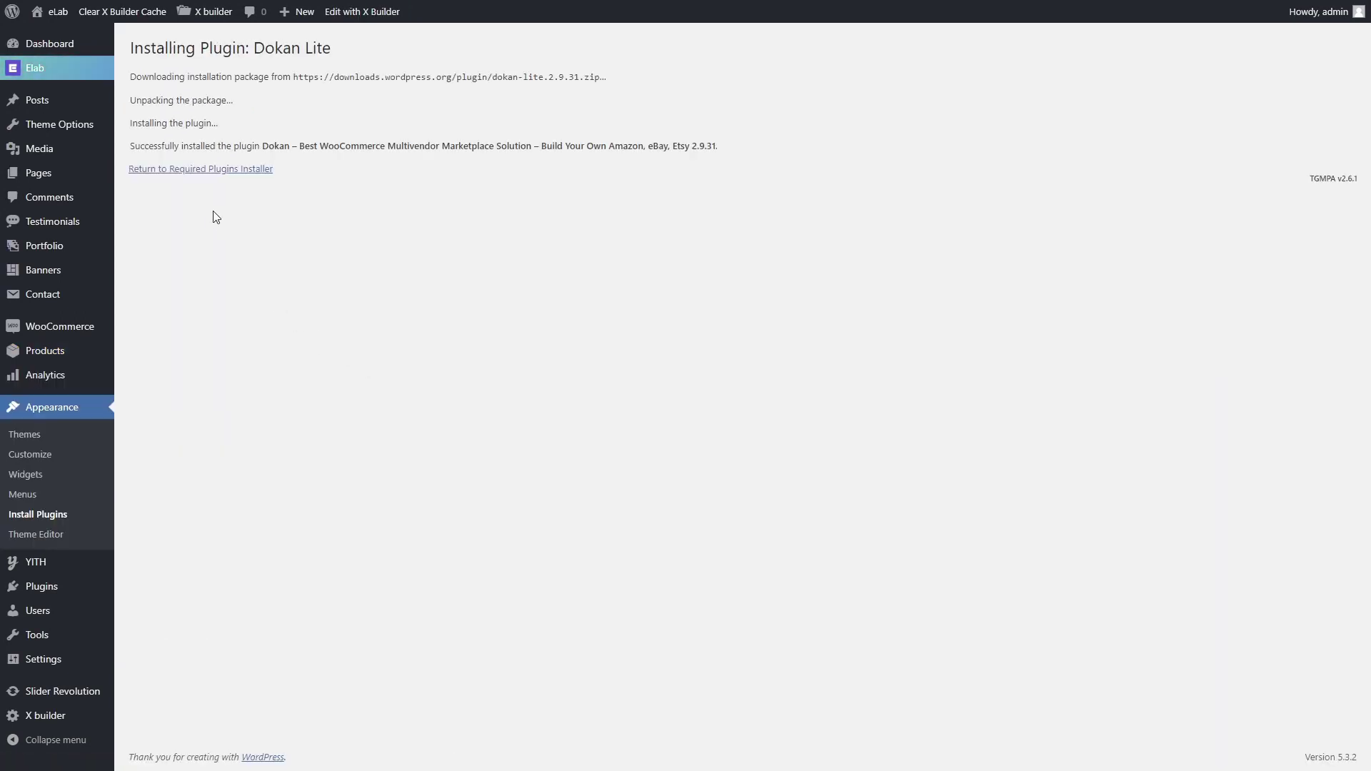
{"action": "left_click", "coordinate": [213, 169]}
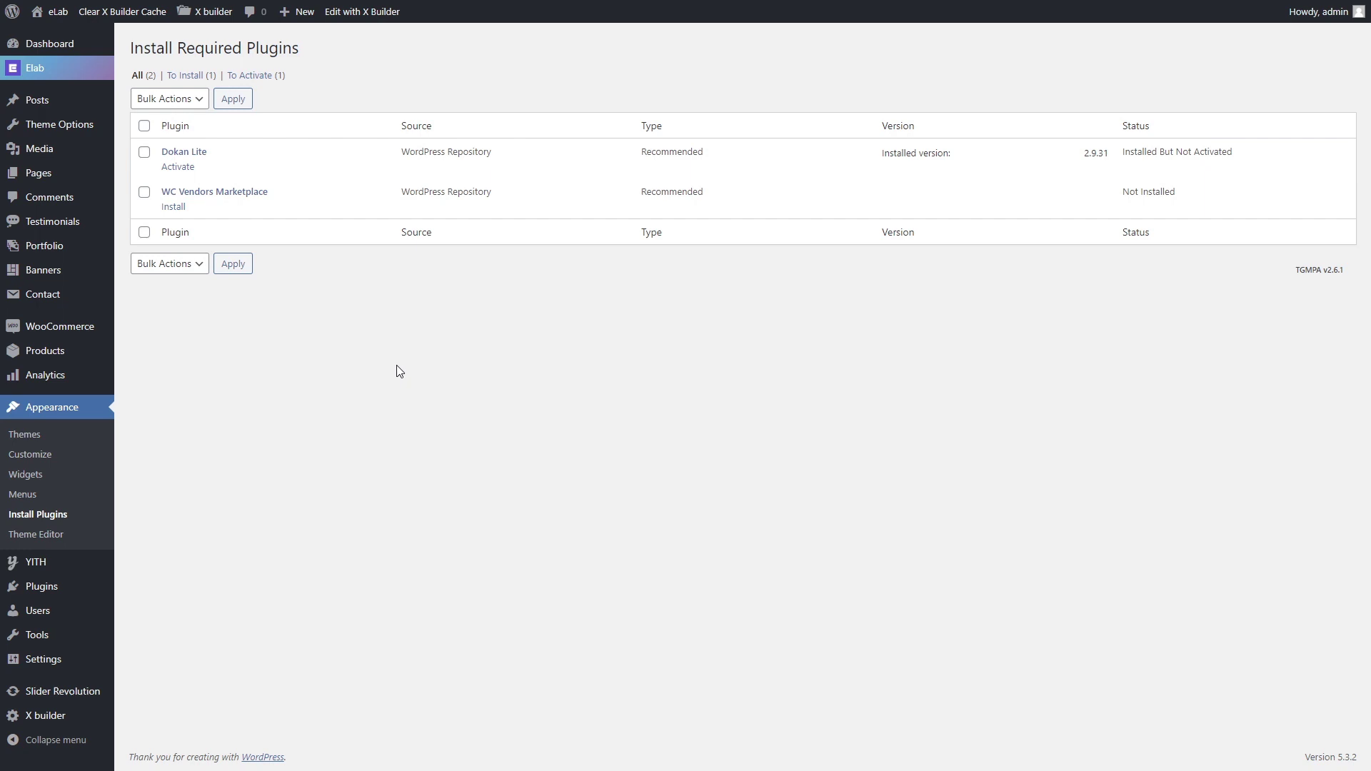
{"action": "left_click", "coordinate": [178, 168]}
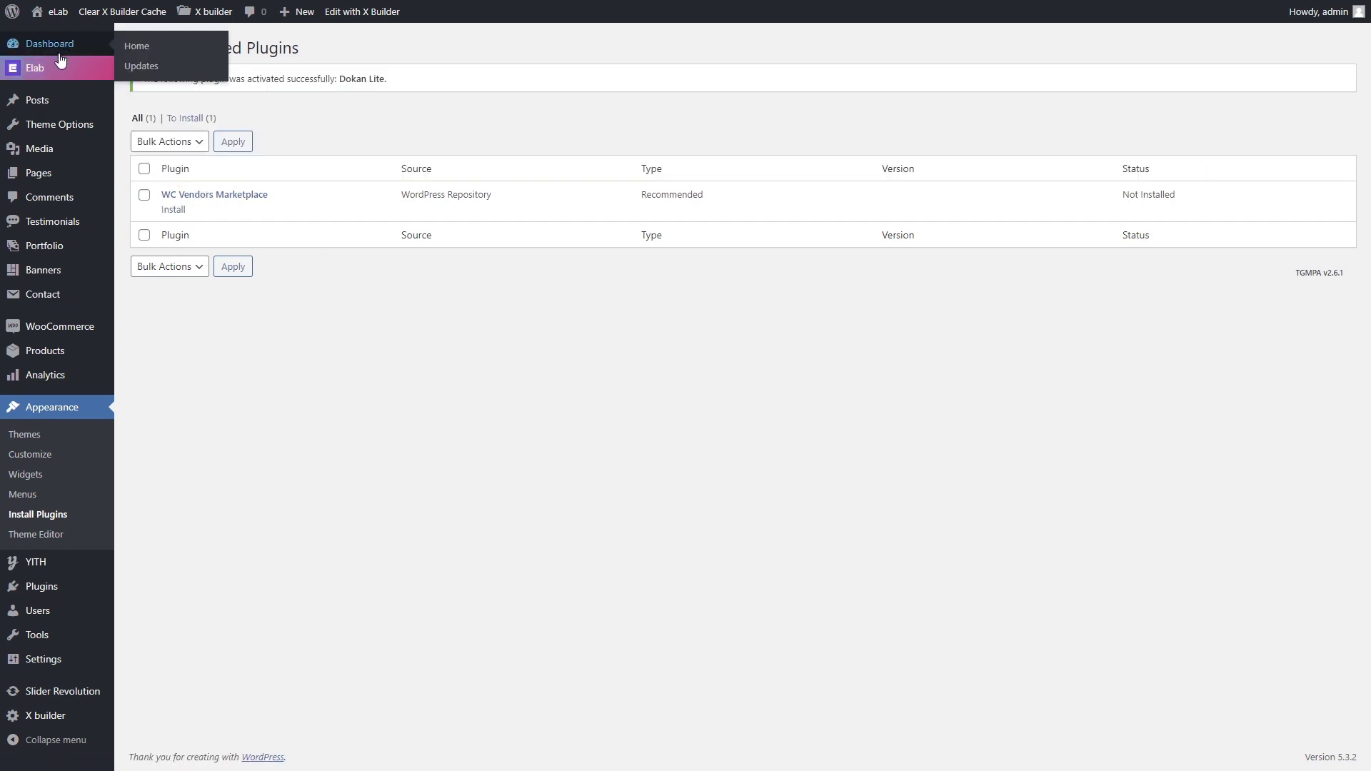
{"action": "left_click", "coordinate": [218, 196]}
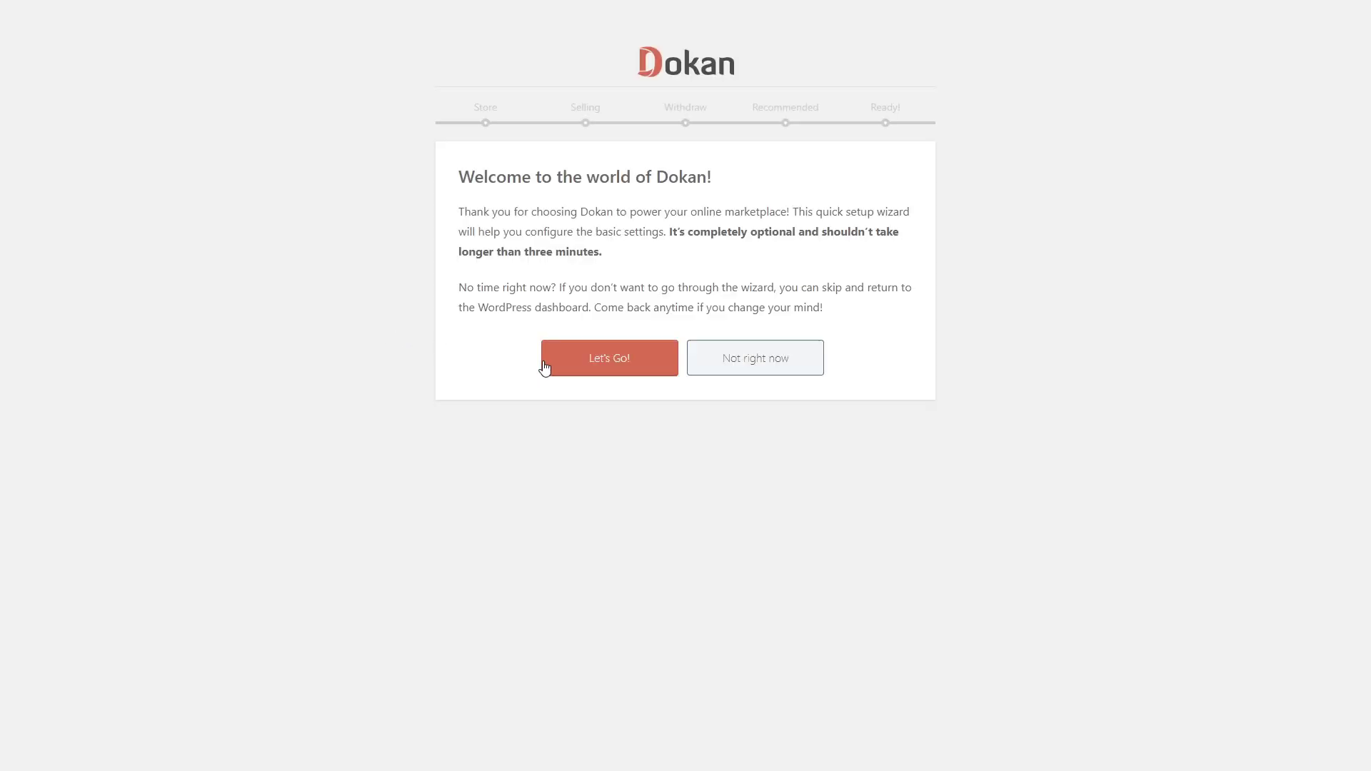
- Enable selling for new vendors, set 10% admin commission and allow vendor order-status changes
{"action": "left_click", "coordinate": [563, 365]}
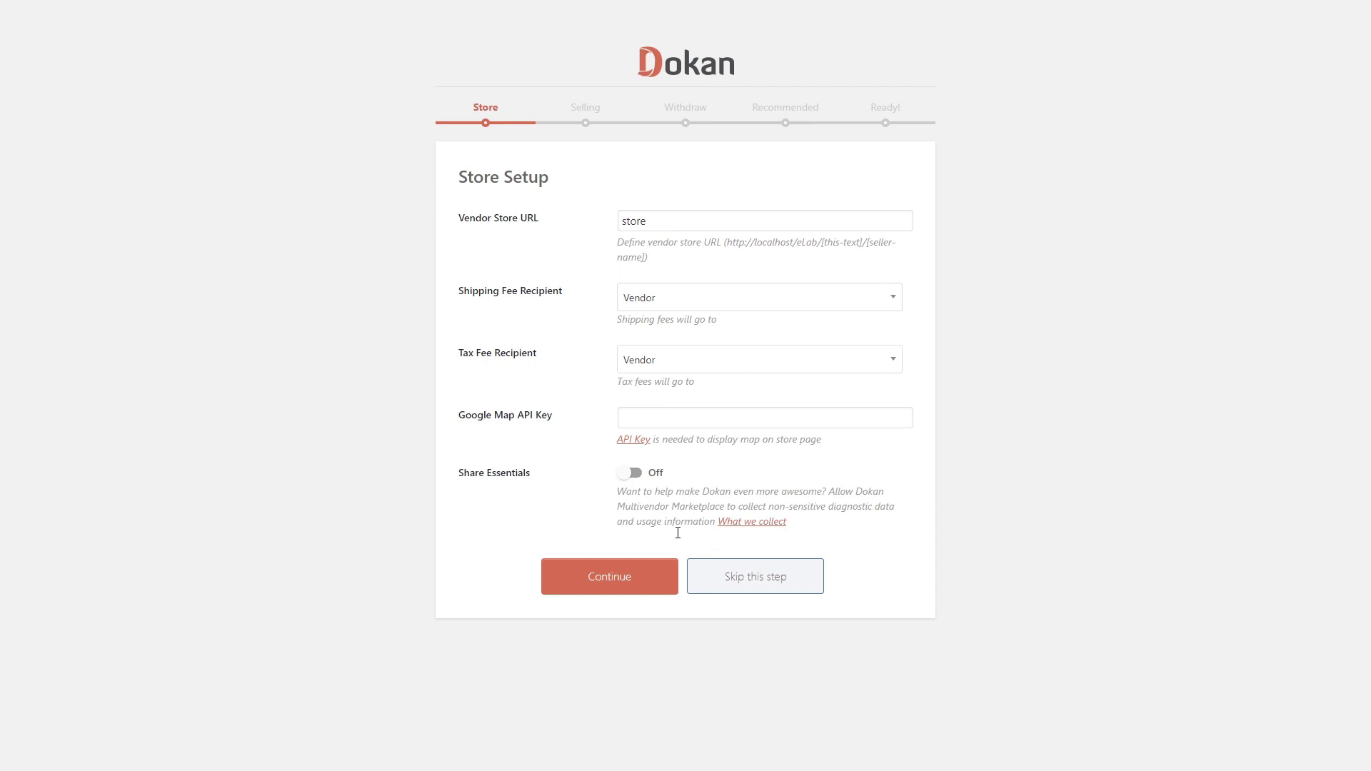
{"action": "left_click", "coordinate": [629, 580]}
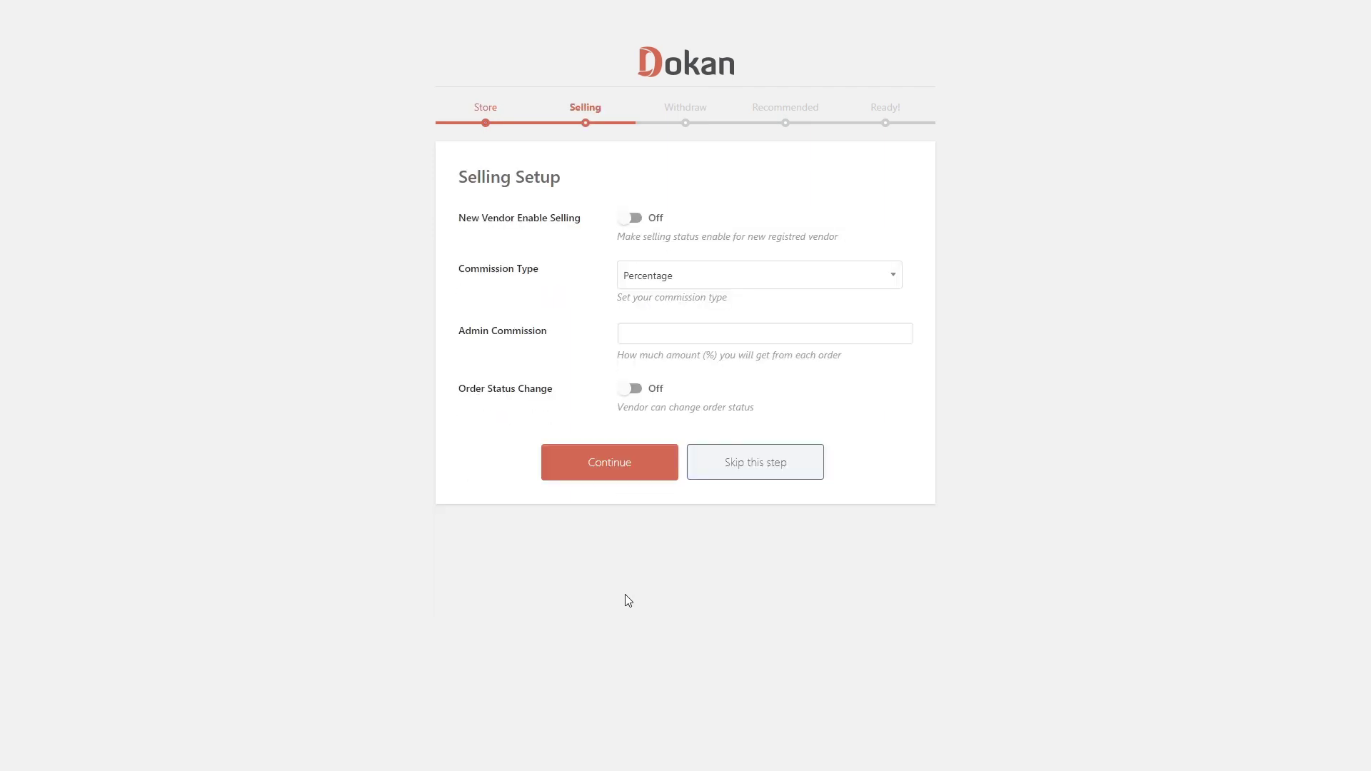
{"action": "left_click", "coordinate": [638, 220]}
{"action": "left_click", "coordinate": [746, 283]}
{"action": "left_click", "coordinate": [737, 323]}
{"action": "type", "text": "10"}
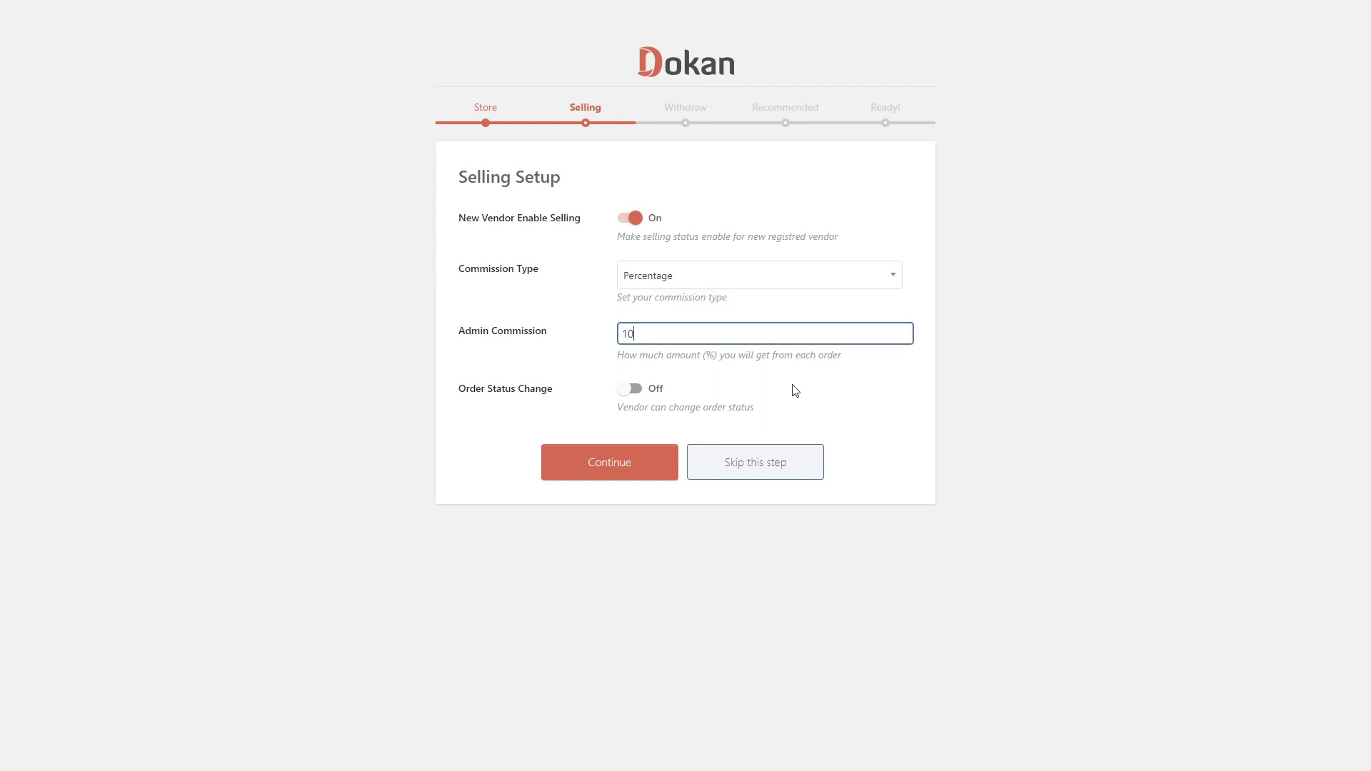
{"action": "left_click", "coordinate": [638, 392]}
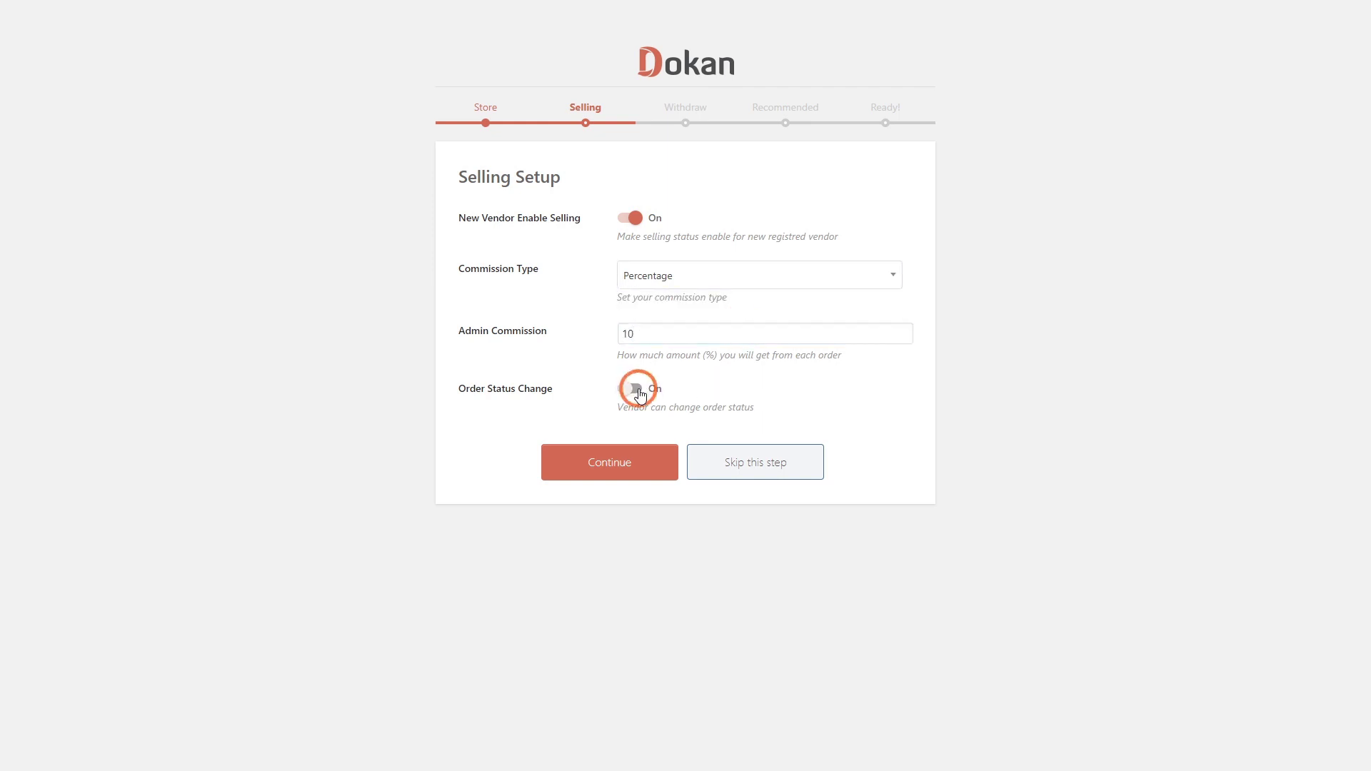
{"action": "left_click", "coordinate": [637, 474]}
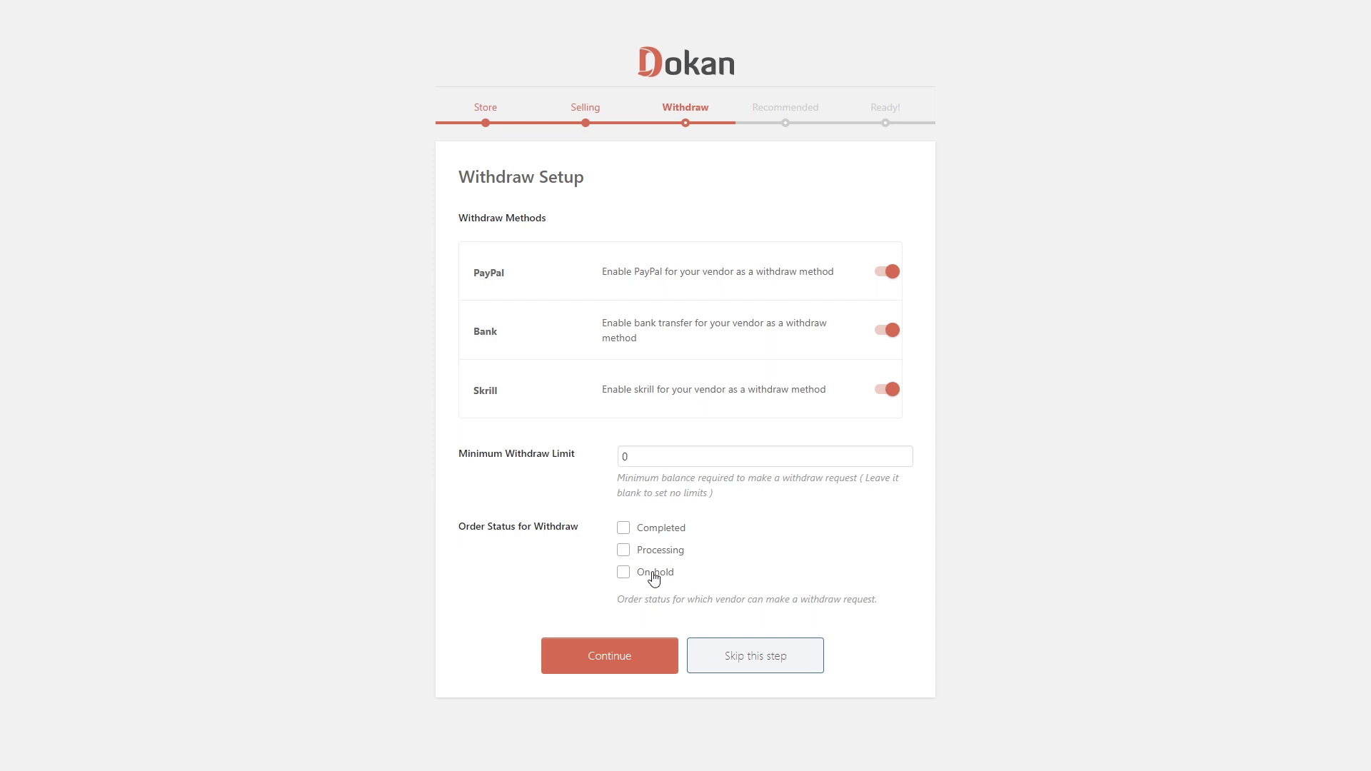
- Keep default withdraw settings, skip the recommended plugins and open the Dokan vendor dashboard
{"action": "left_click", "coordinate": [666, 641]}
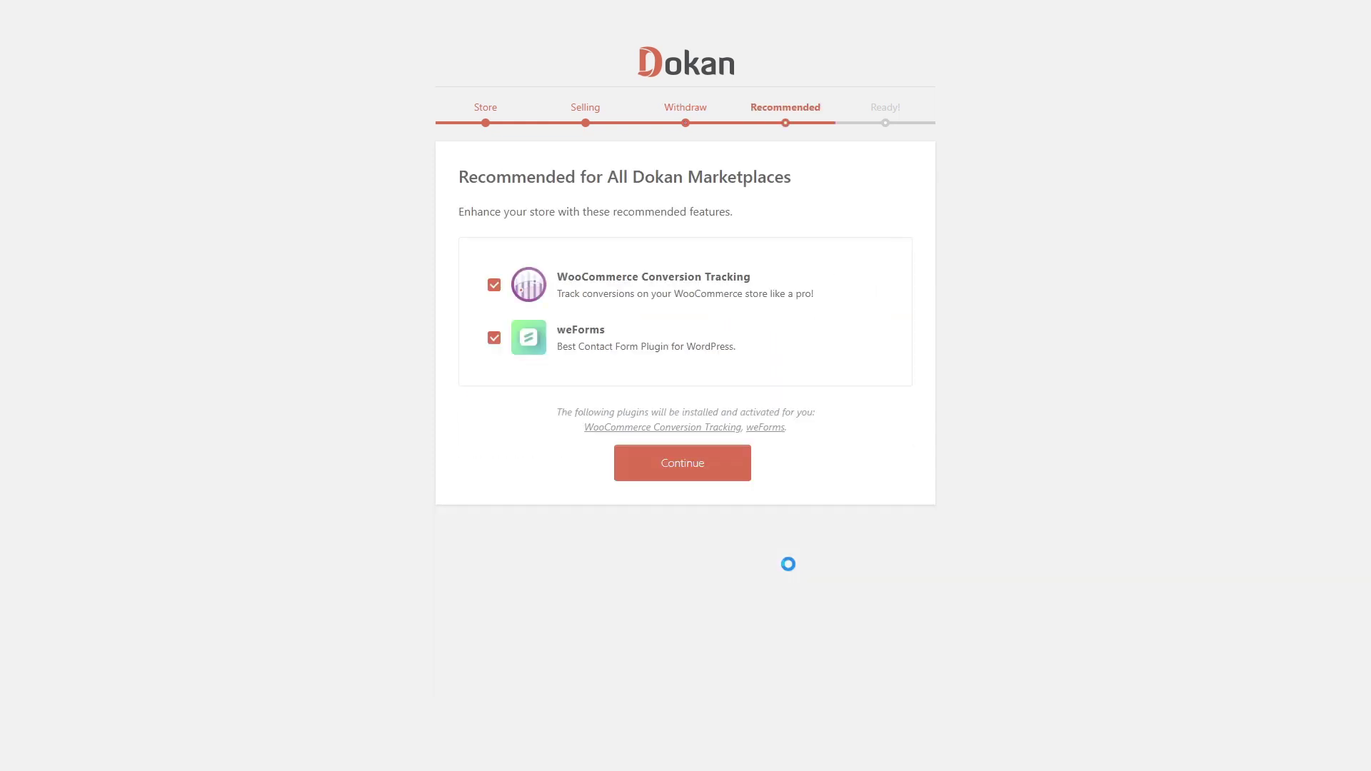
{"action": "left_click", "coordinate": [493, 285]}
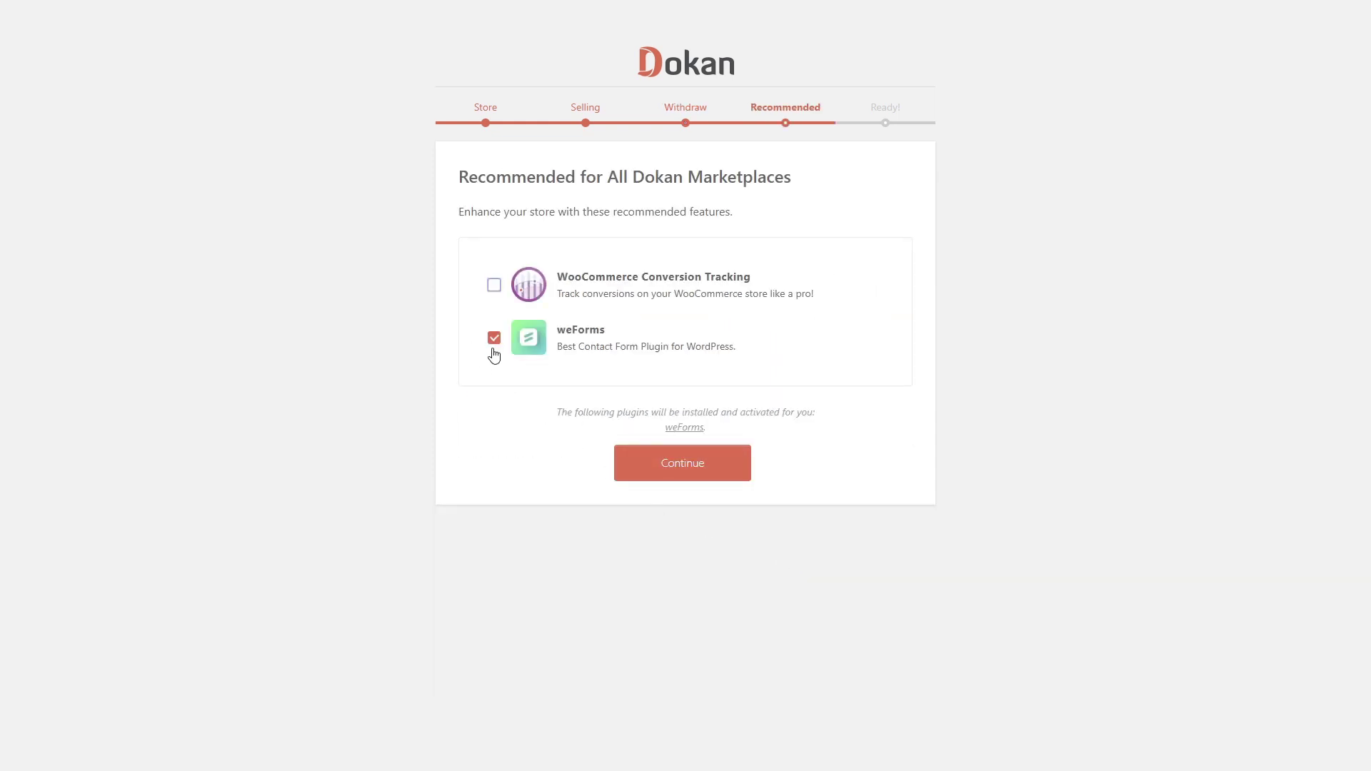
{"action": "left_click", "coordinate": [494, 337]}
{"action": "left_click", "coordinate": [686, 426]}
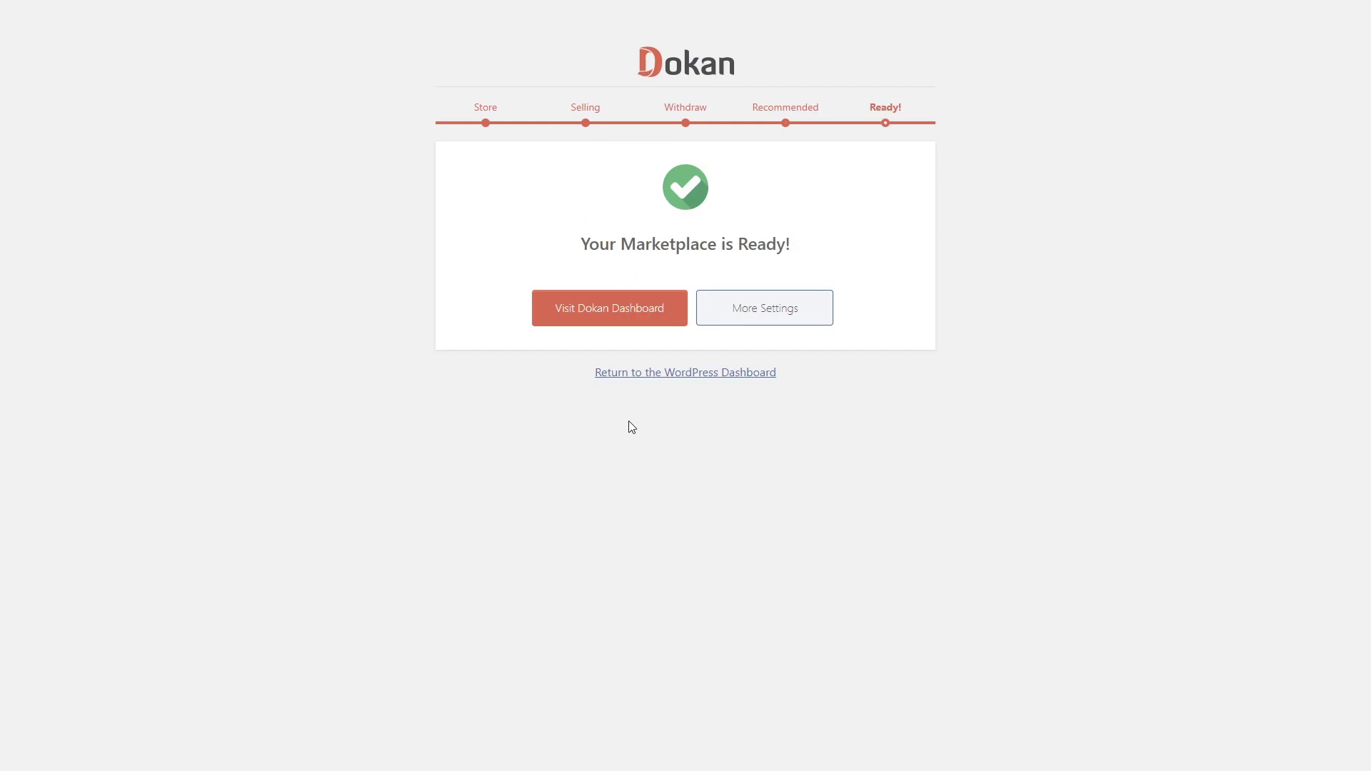
{"action": "left_click", "coordinate": [610, 307]}
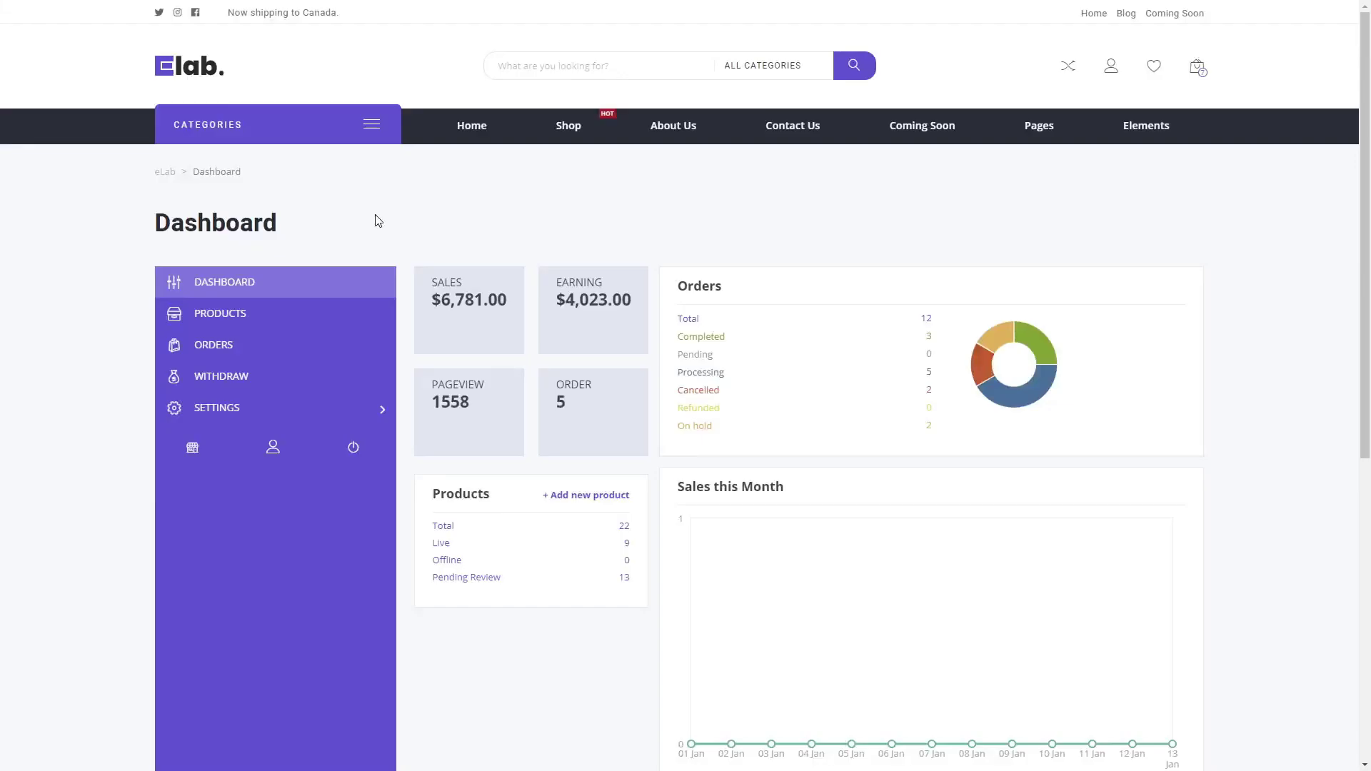
{"action": "scroll", "coordinate": [375, 214], "scroll_direction": "down", "scroll_amount": 2}
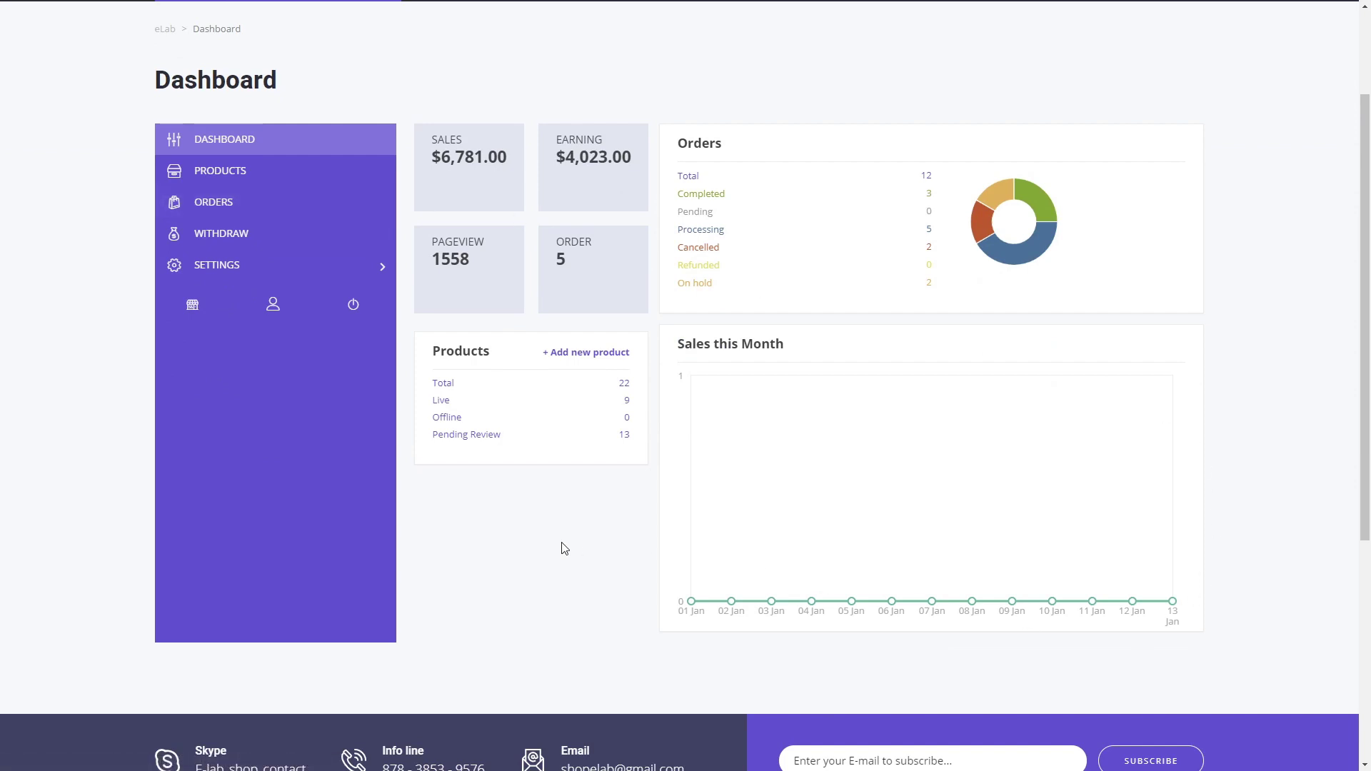
{"action": "scroll", "coordinate": [1089, 413], "scroll_direction": "down", "scroll_amount": 1}
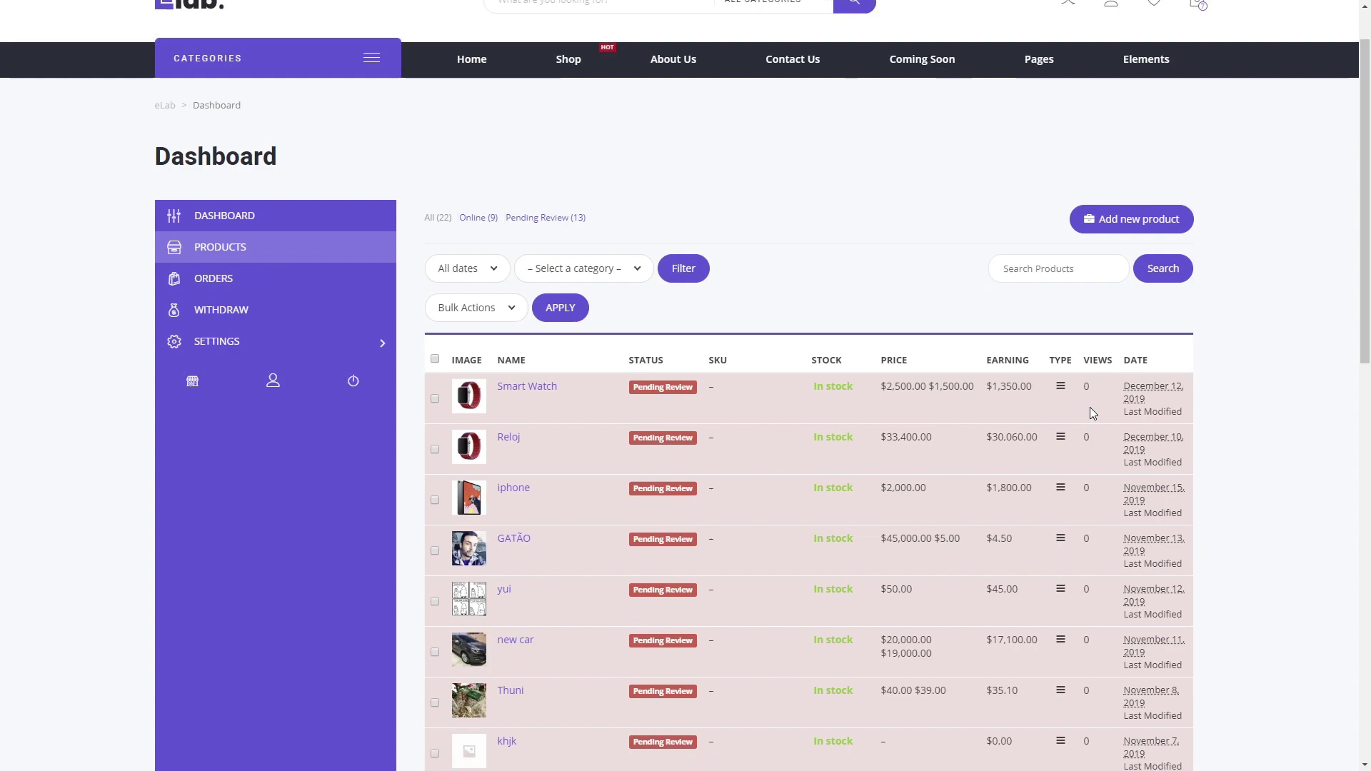
{"action": "scroll", "coordinate": [1267, 453], "scroll_direction": "down", "scroll_amount": 1}
{"action": "scroll", "coordinate": [1267, 453], "scroll_direction": "down", "scroll_amount": 2}
{"action": "scroll", "coordinate": [1270, 454], "scroll_direction": "down", "scroll_amount": 3}
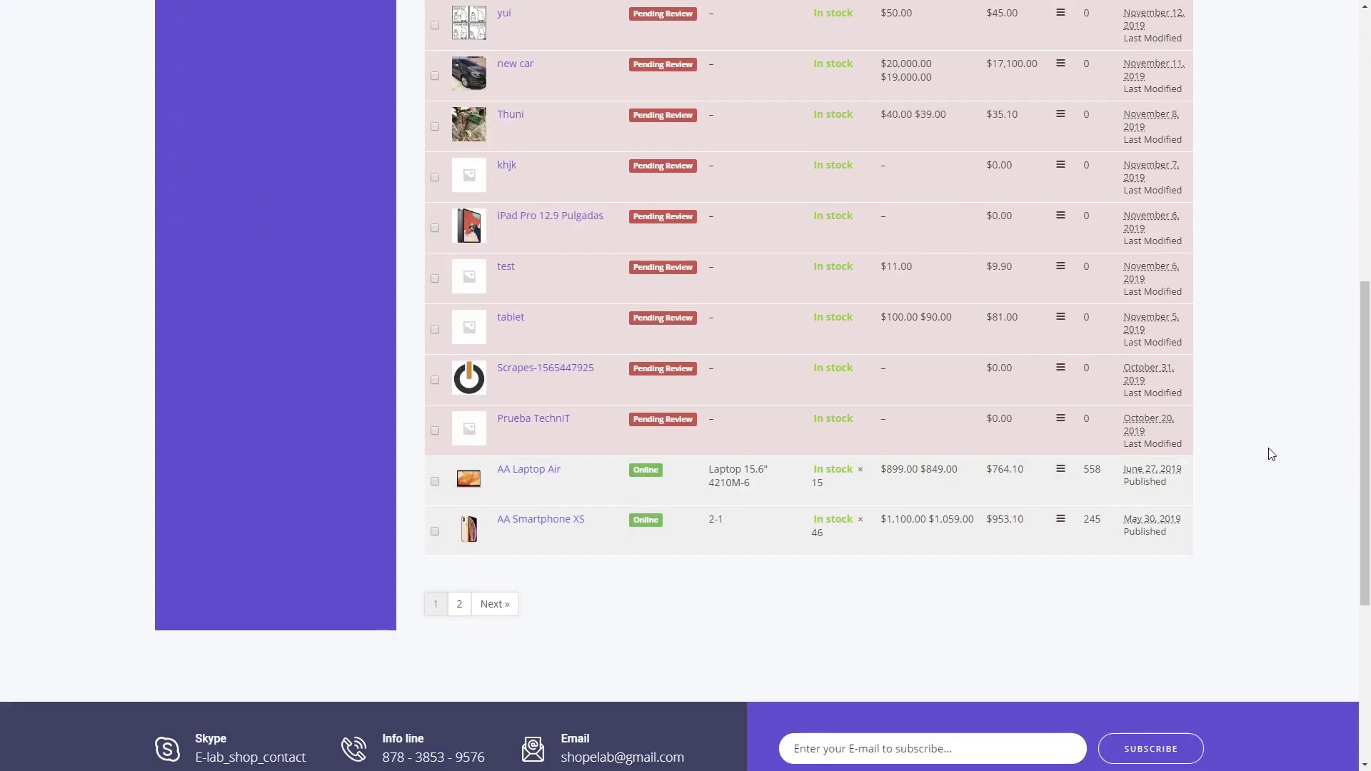
{"action": "scroll", "coordinate": [1270, 454], "scroll_direction": "down", "scroll_amount": 1}
{"action": "scroll", "coordinate": [1270, 454], "scroll_direction": "down", "scroll_amount": 2}
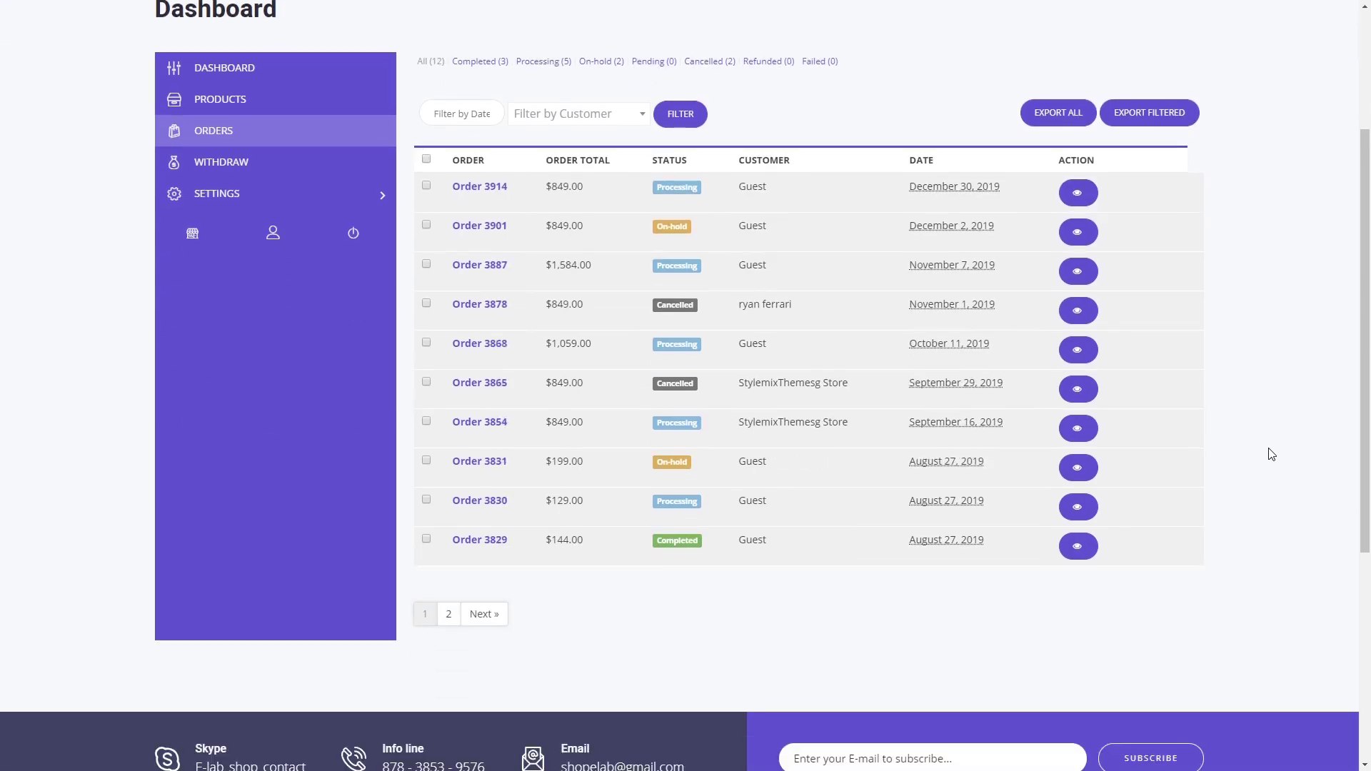
{"action": "scroll", "coordinate": [1270, 454], "scroll_direction": "up", "scroll_amount": 2}
{"action": "scroll", "coordinate": [1270, 455], "scroll_direction": "up", "scroll_amount": 1}
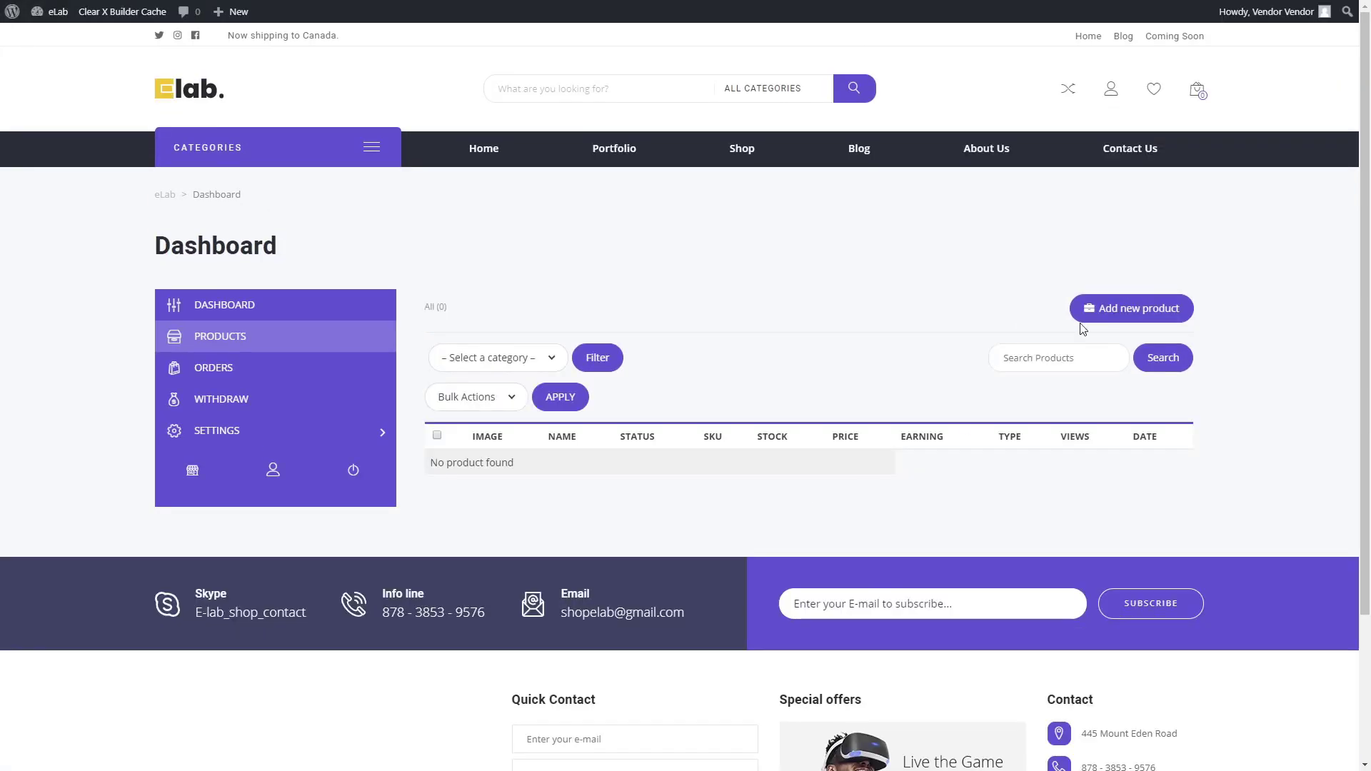
- Start a new product with a name and the gray iPad Pro image as its cover
{"action": "left_click", "coordinate": [1119, 308]}
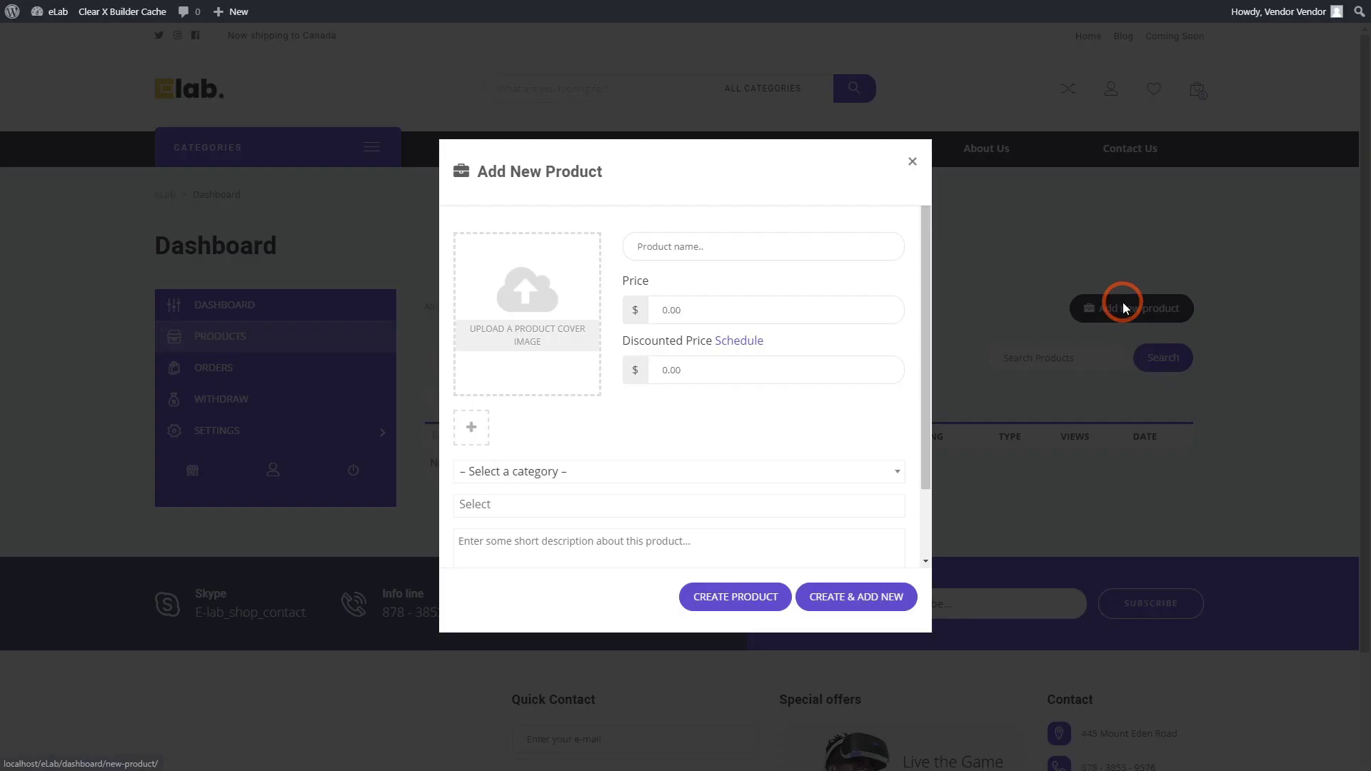
{"action": "left_click", "coordinate": [746, 242]}
{"action": "type", "text": "T"}
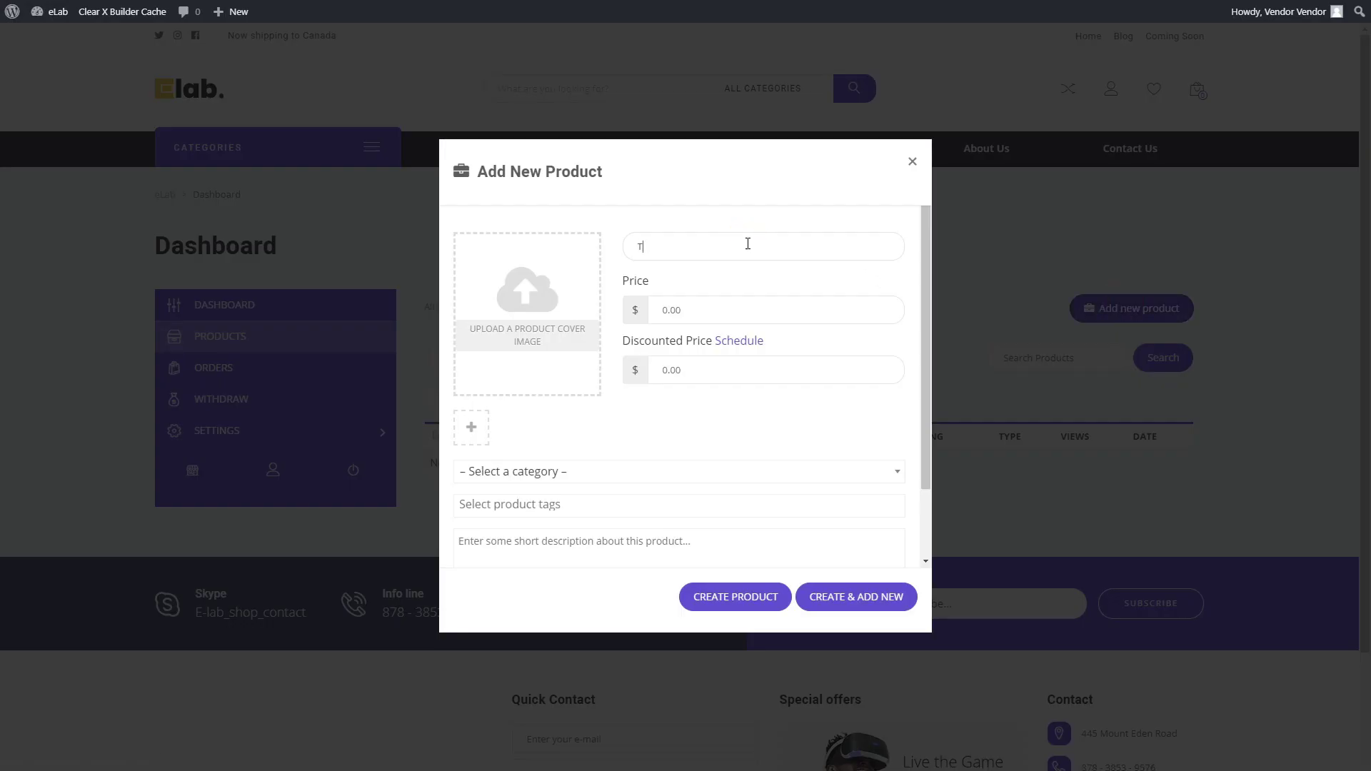
{"action": "type", "text": "ablet"}
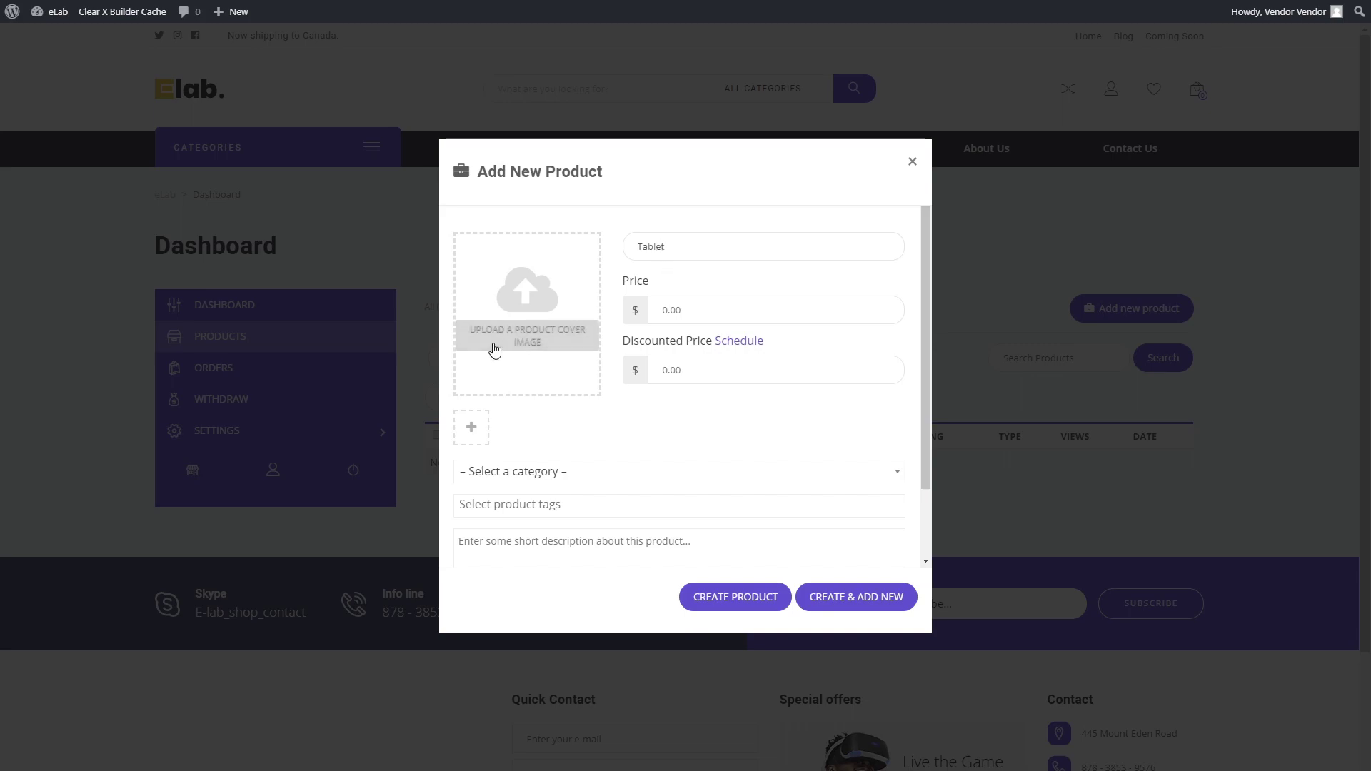
{"action": "left_click", "coordinate": [493, 349]}
{"action": "left_click", "coordinate": [612, 385]}
{"action": "left_click", "coordinate": [454, 238]}
{"action": "left_click", "coordinate": [816, 516]}
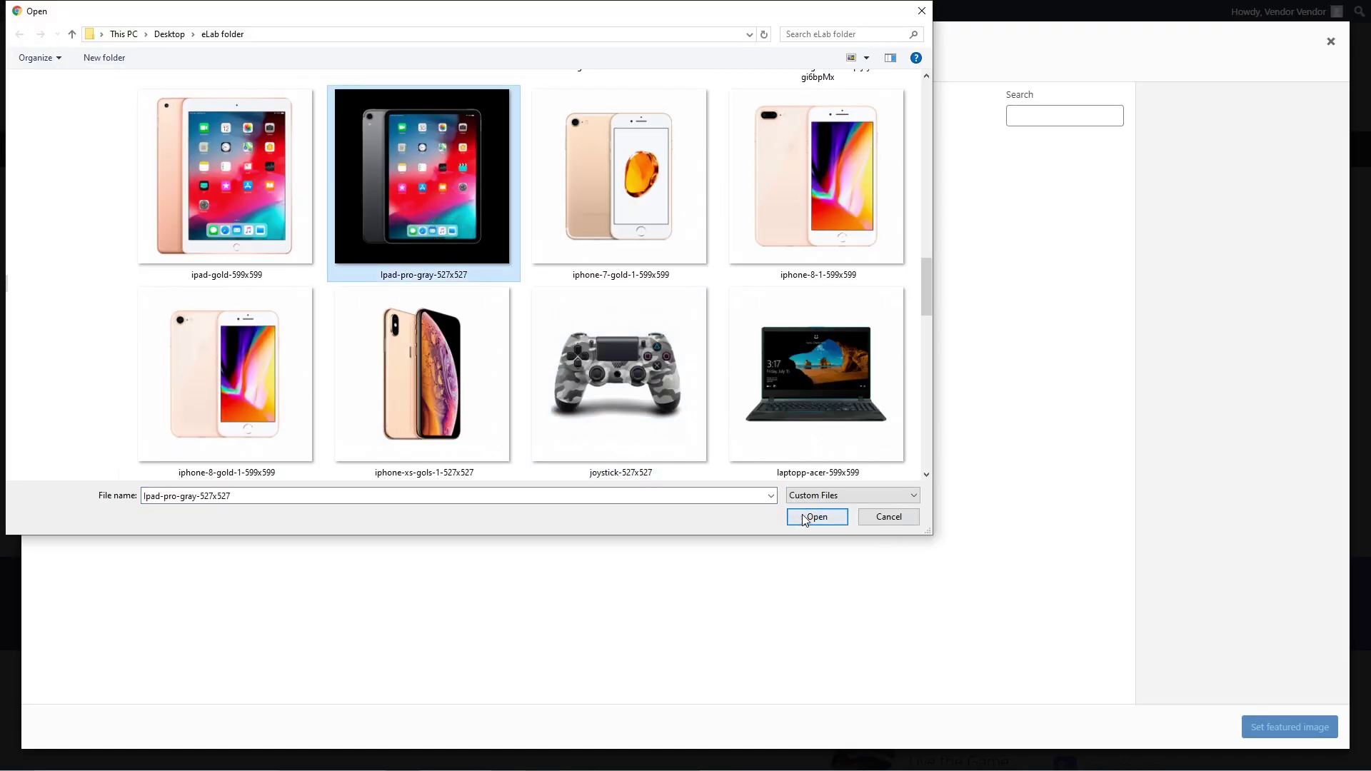
{"action": "left_click", "coordinate": [1265, 736]}
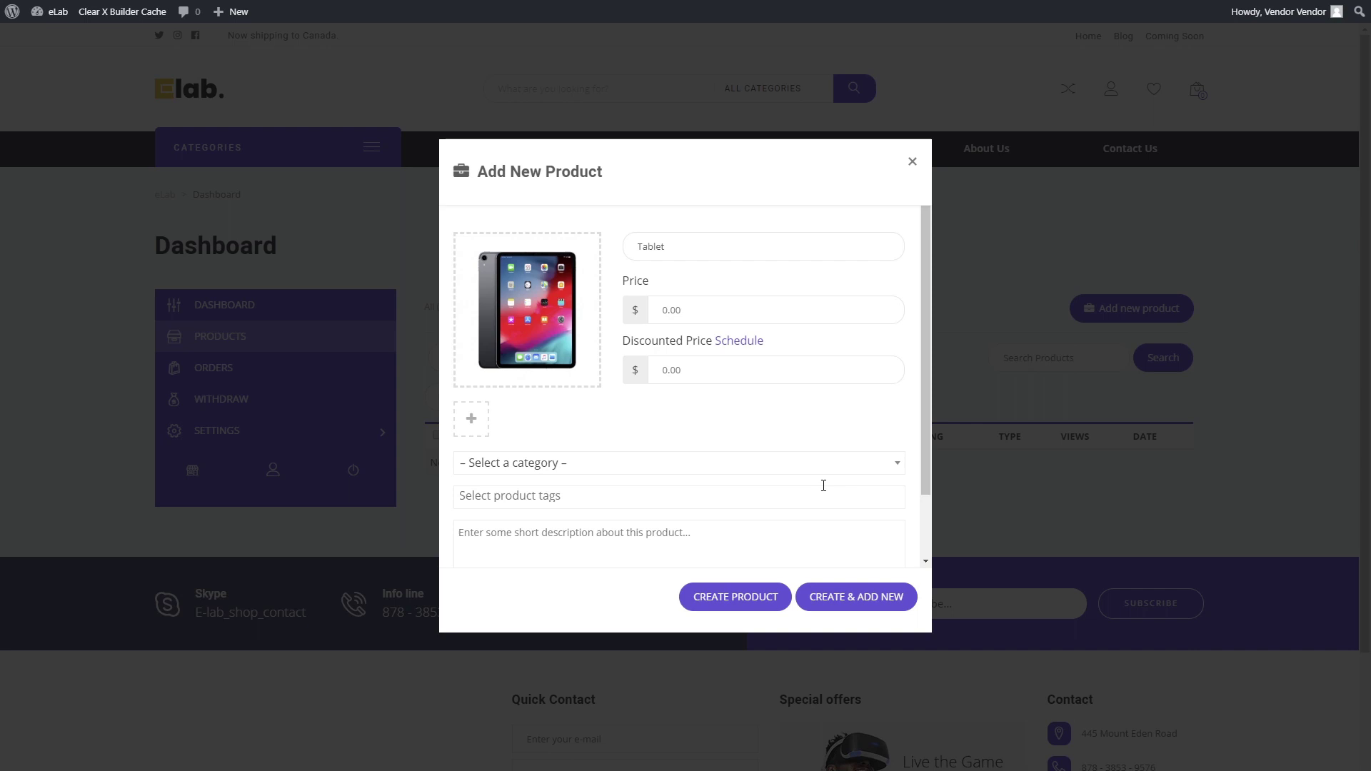
- Price it at 200, assign the Tablets category, add a 'Lorem ipsum' description and create the product
{"action": "left_click", "coordinate": [697, 318]}
{"action": "type", "text": "200"}
{"action": "scroll", "coordinate": [590, 429], "scroll_direction": "down", "scroll_amount": 2}
{"action": "left_click", "coordinate": [624, 384]}
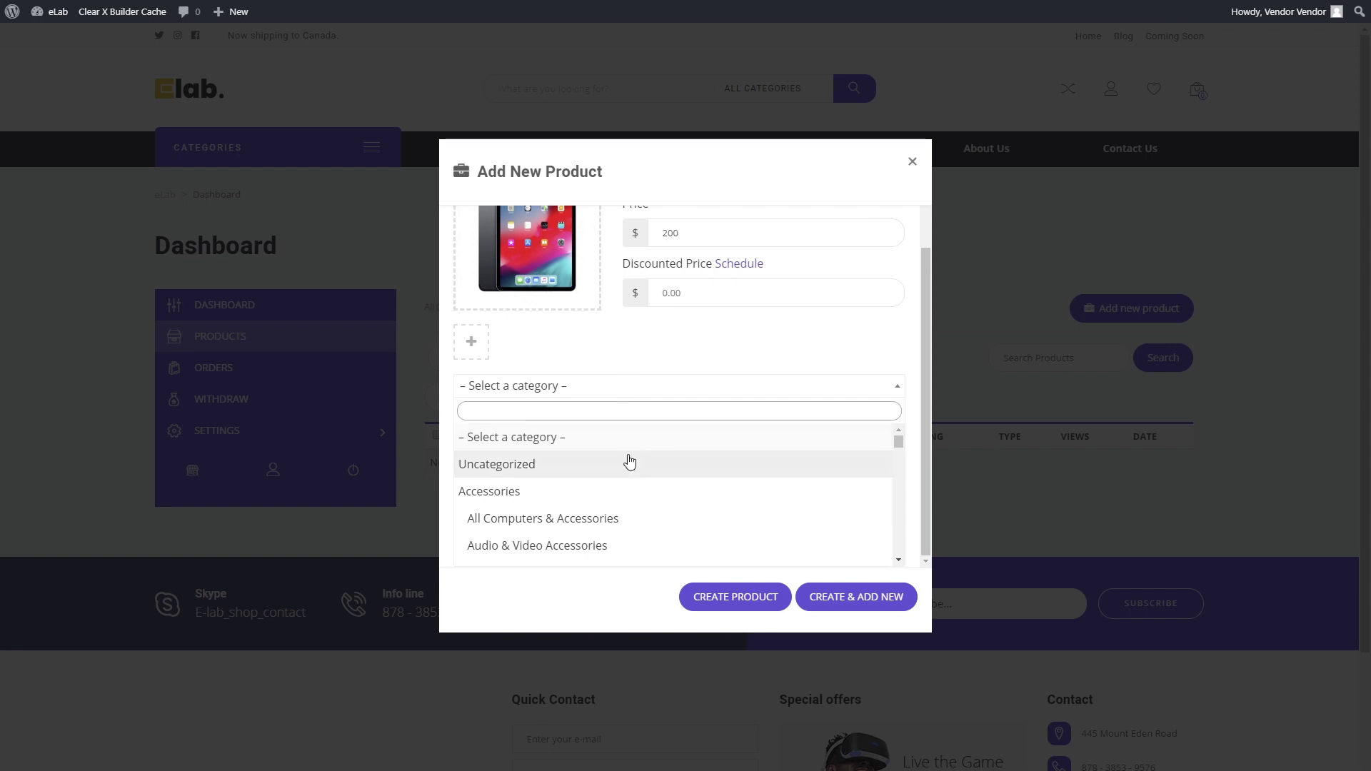
{"action": "scroll", "coordinate": [629, 461], "scroll_direction": "down", "scroll_amount": 1}
{"action": "scroll", "coordinate": [629, 462], "scroll_direction": "down", "scroll_amount": 1}
{"action": "scroll", "coordinate": [630, 462], "scroll_direction": "down", "scroll_amount": 1}
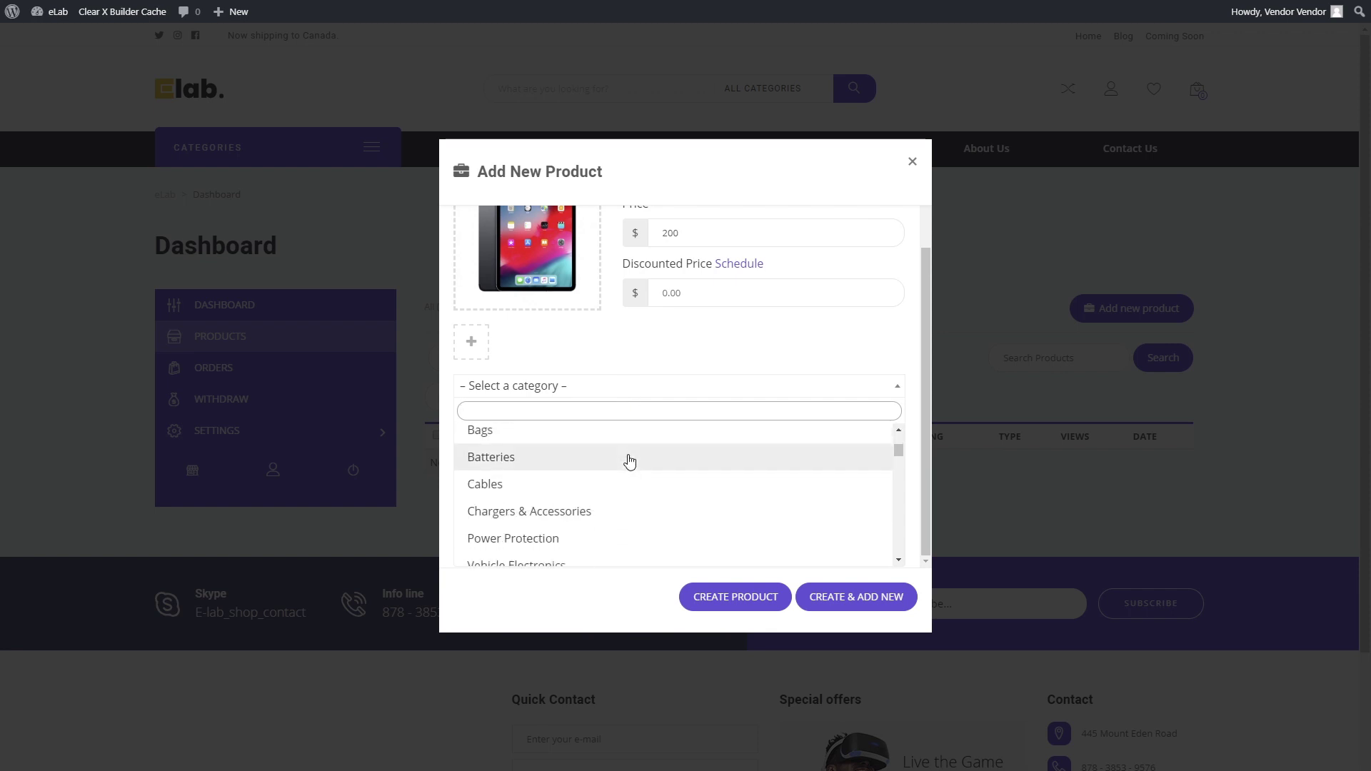
{"action": "type", "text": "tab"}
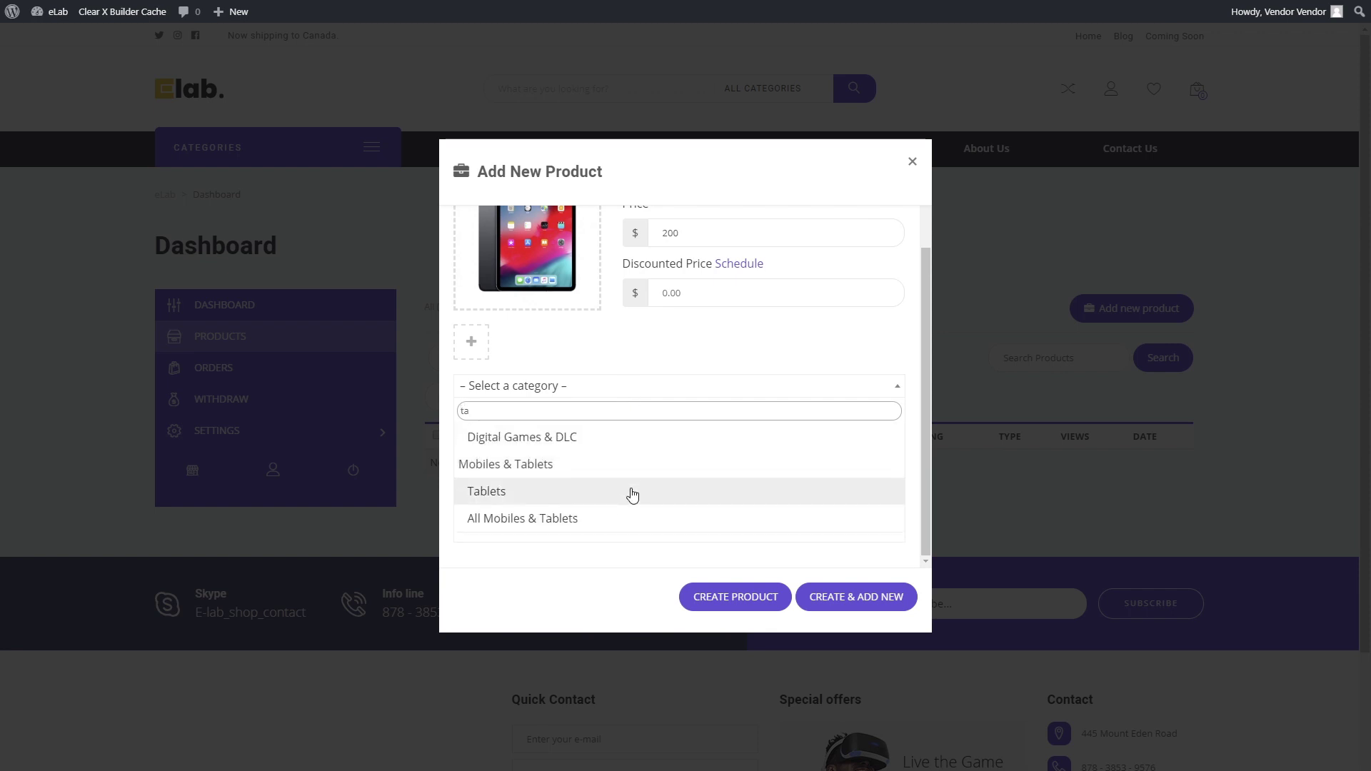
{"action": "left_click", "coordinate": [631, 489]}
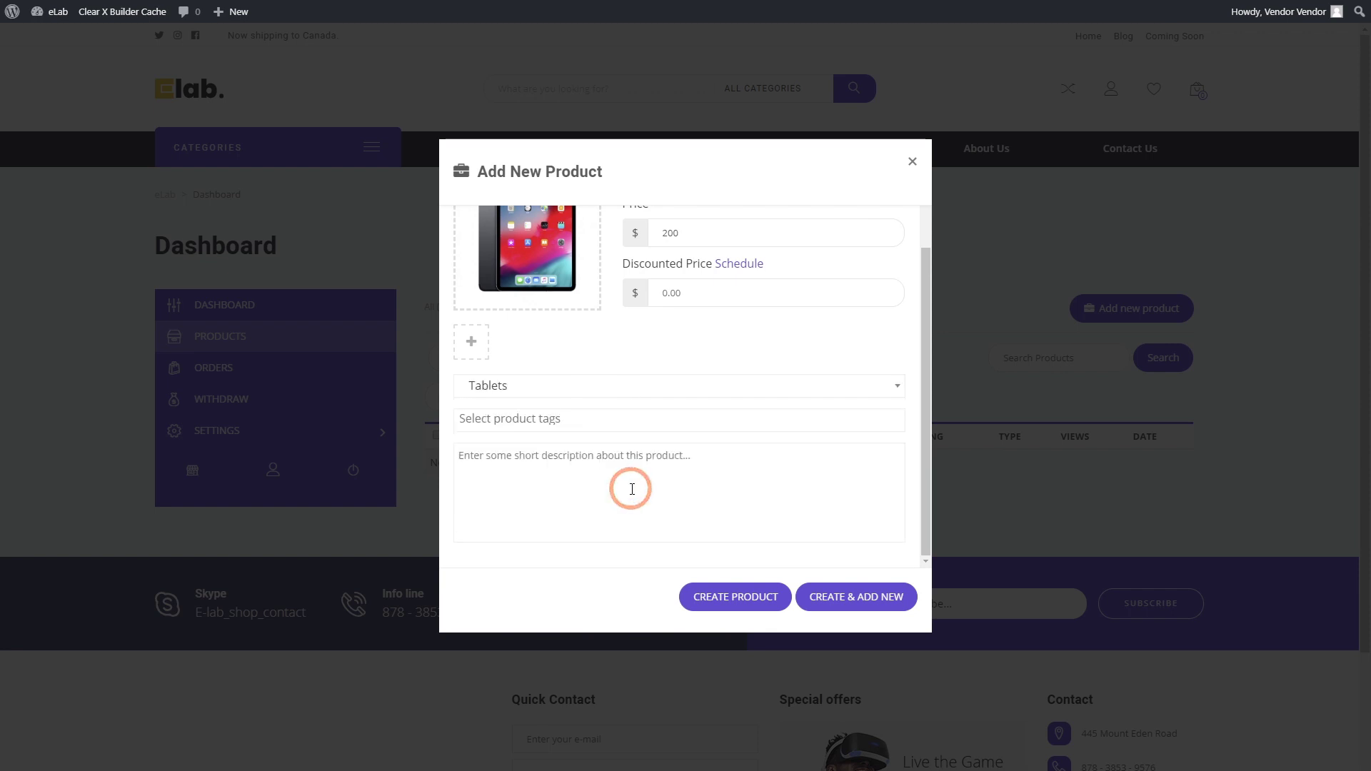
{"action": "left_click", "coordinate": [595, 488]}
{"action": "type", "text": "Lorem ipsum"}
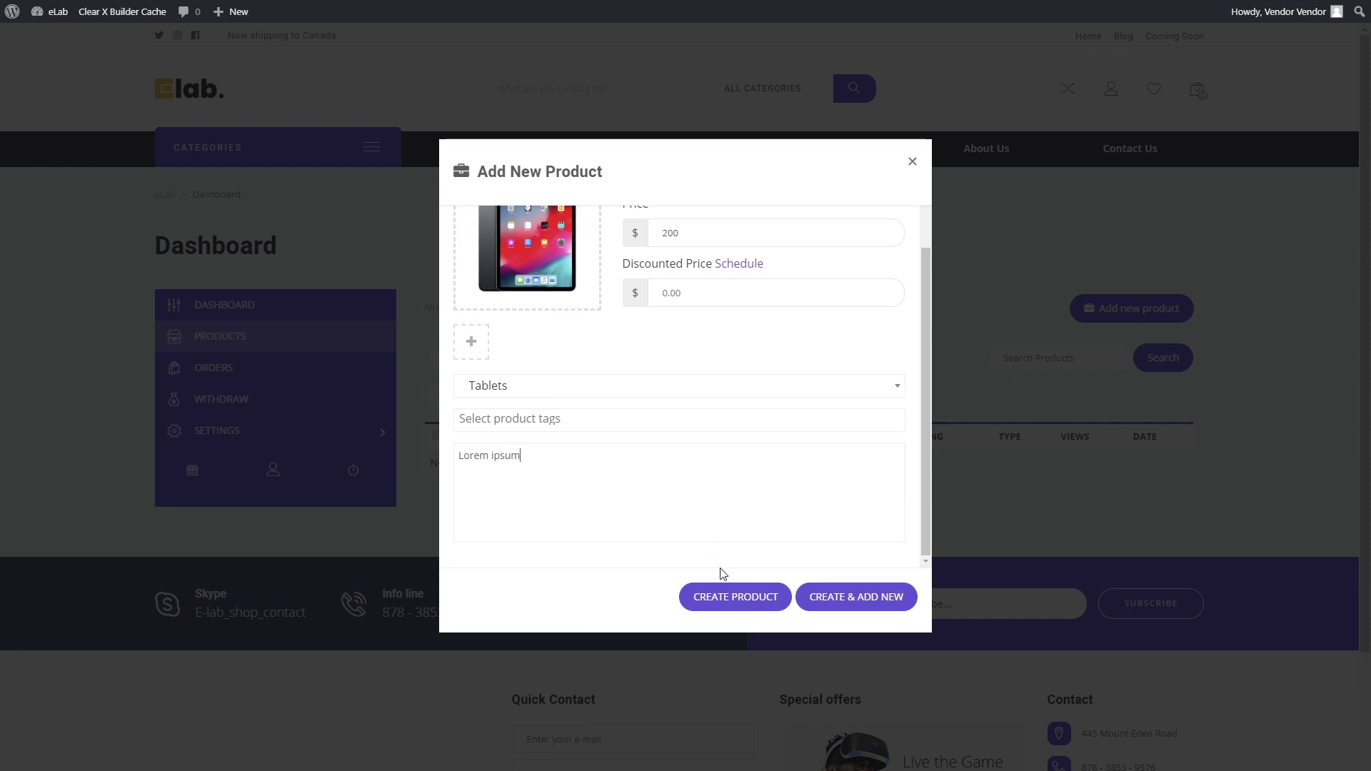
{"action": "left_click", "coordinate": [719, 597]}
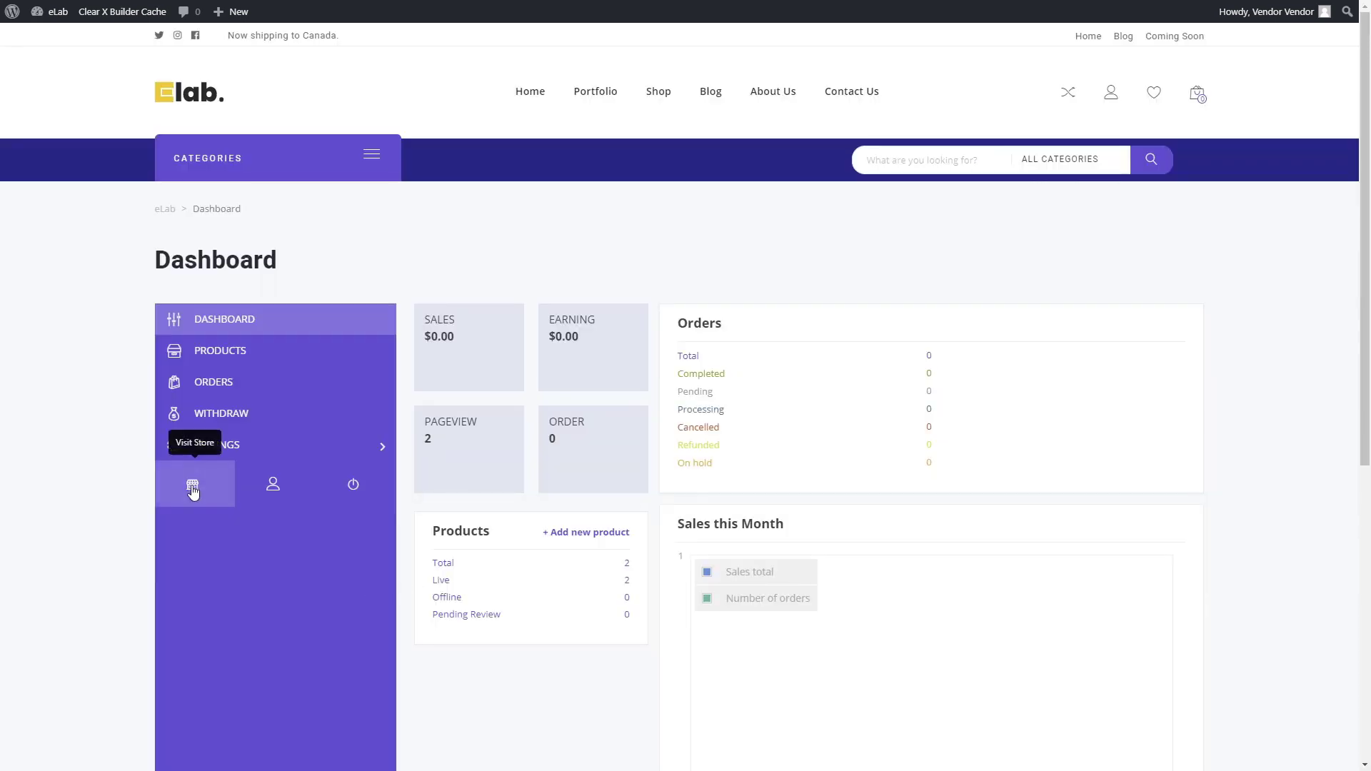
- View the vendor store, then make the centred-avatar store header template active in Dokan Appearance
{"action": "left_click", "coordinate": [194, 490]}
{"action": "left_click_drag", "start_coordinate": [1365, 67], "coordinate": [1367, 338]}
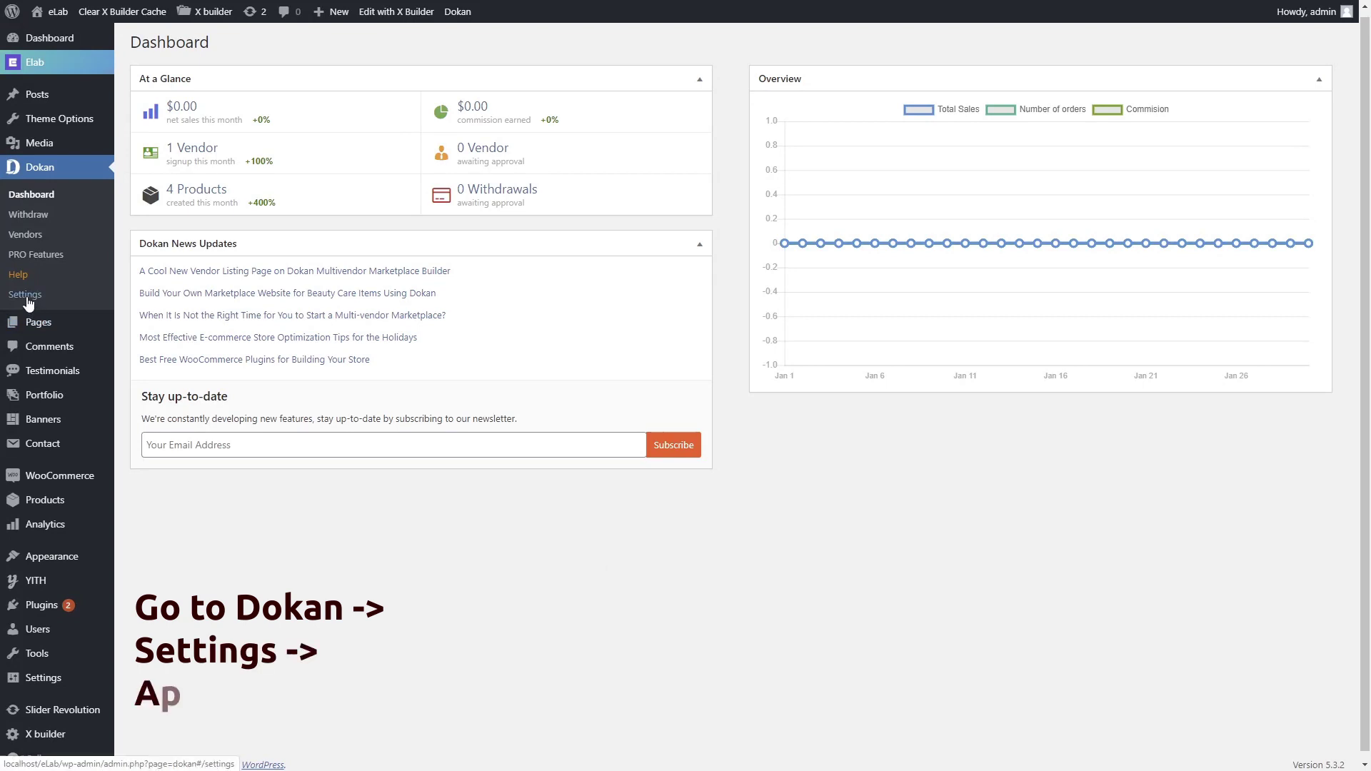
{"action": "left_click", "coordinate": [25, 294]}
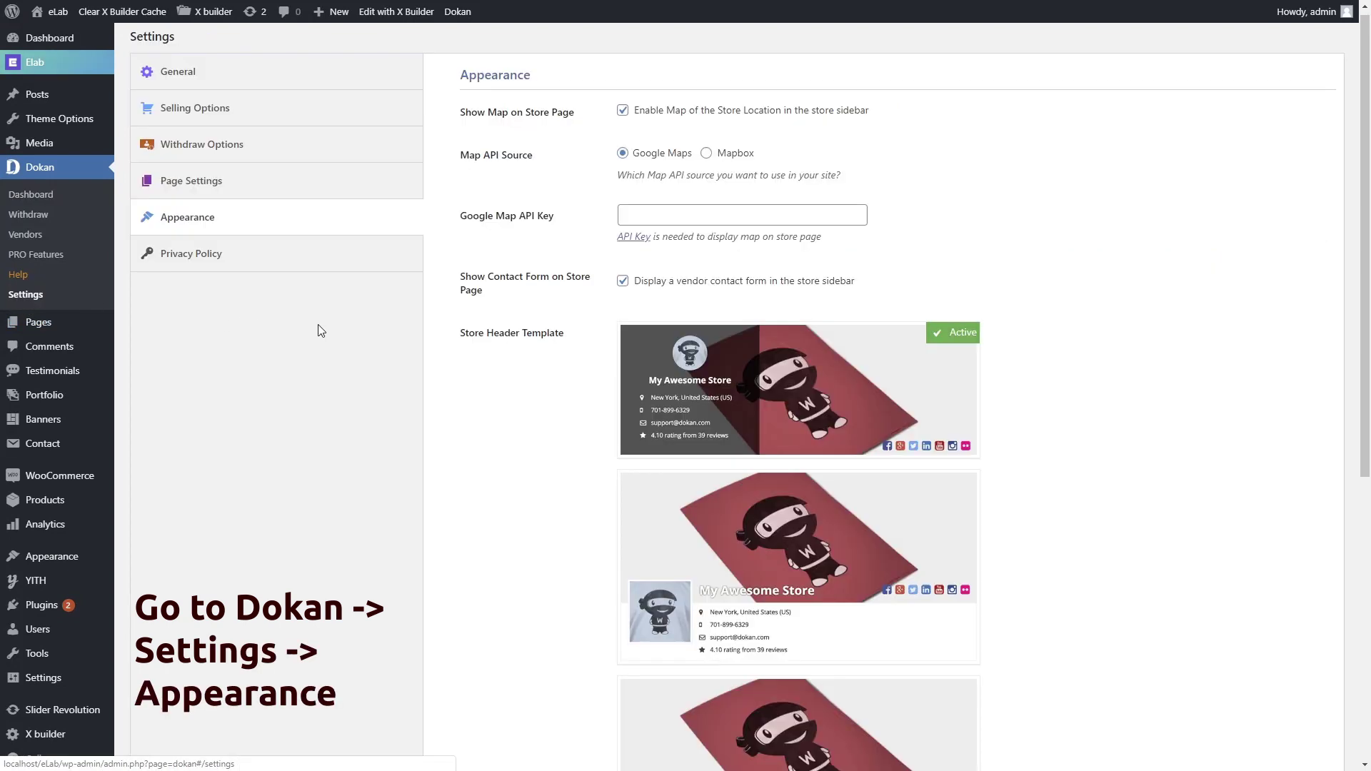
{"action": "scroll", "coordinate": [466, 322], "scroll_direction": "down", "scroll_amount": 2}
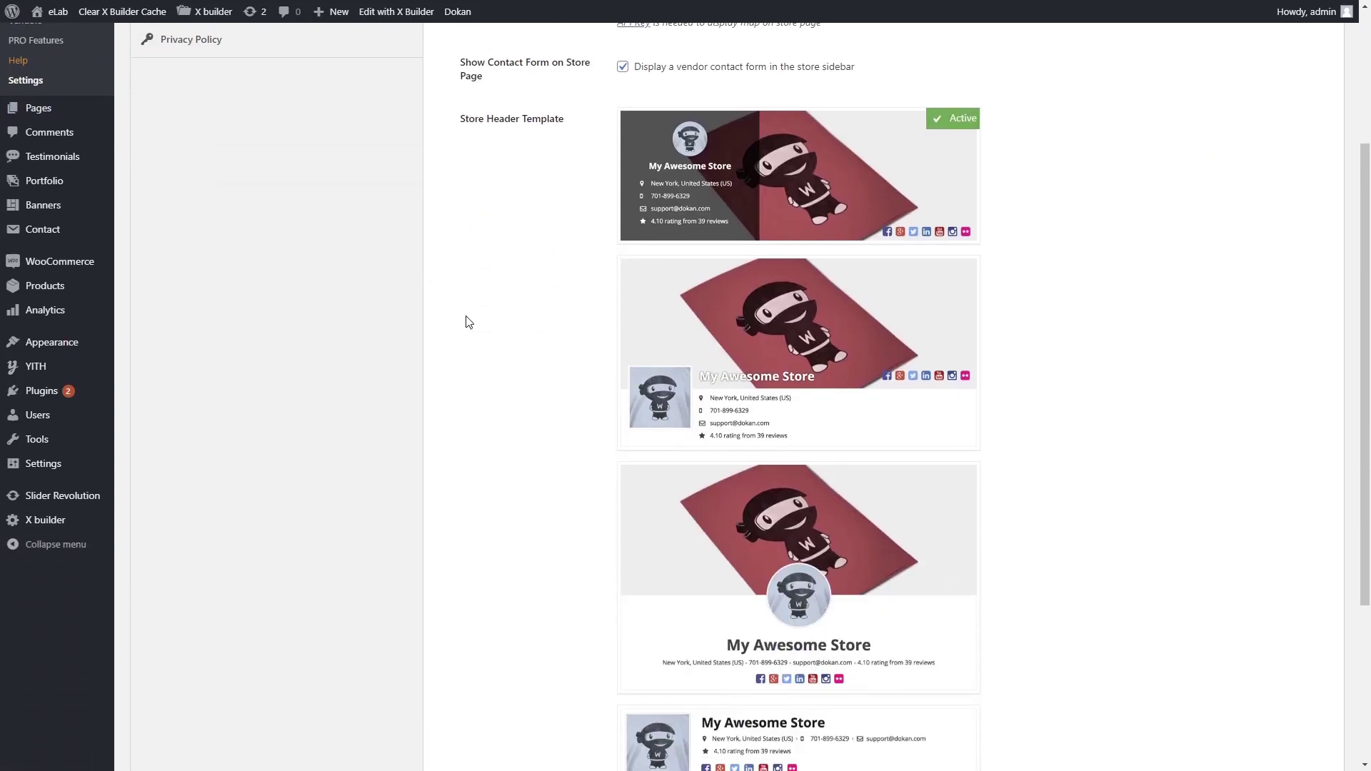
{"action": "scroll", "coordinate": [466, 321], "scroll_direction": "down", "scroll_amount": 1}
{"action": "left_click", "coordinate": [785, 405]}
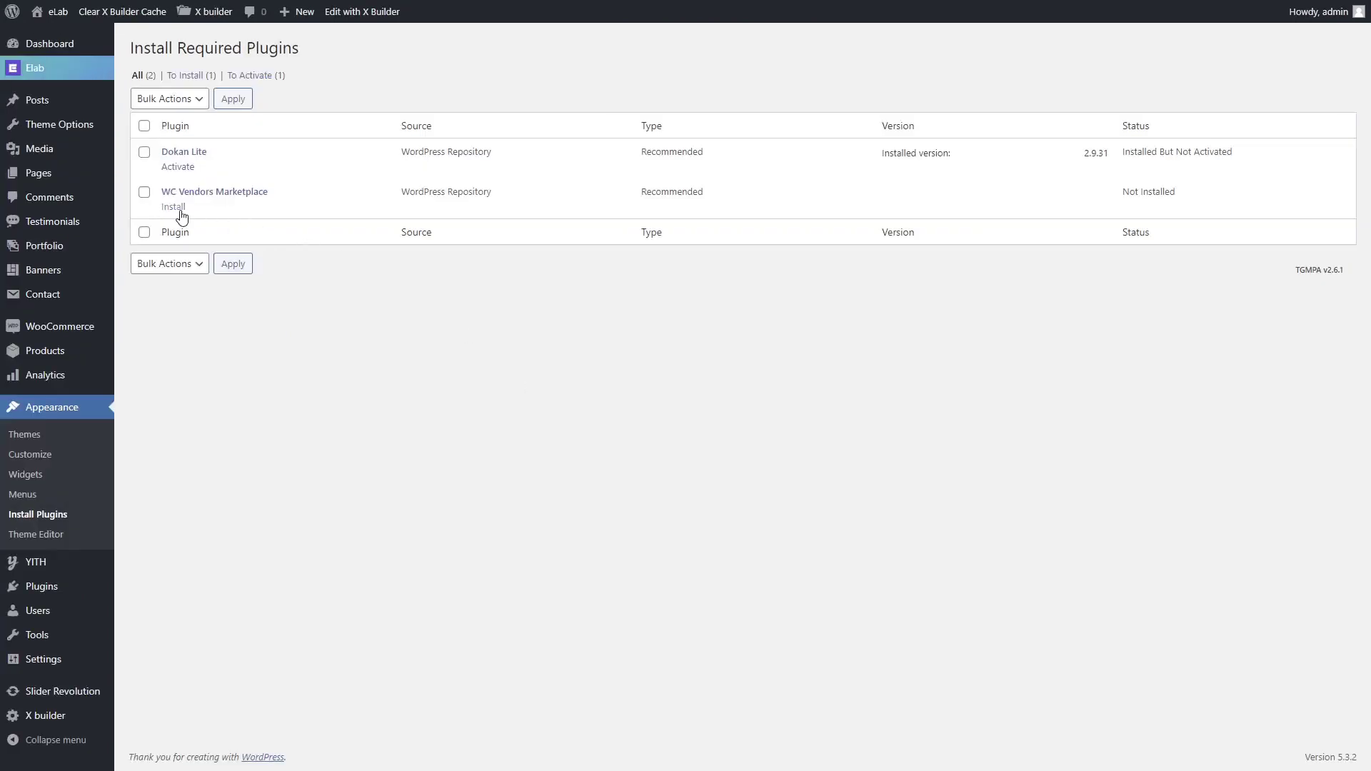
- Install and activate WC Vendors Marketplace from the required plugins list
{"action": "left_click", "coordinate": [172, 205]}
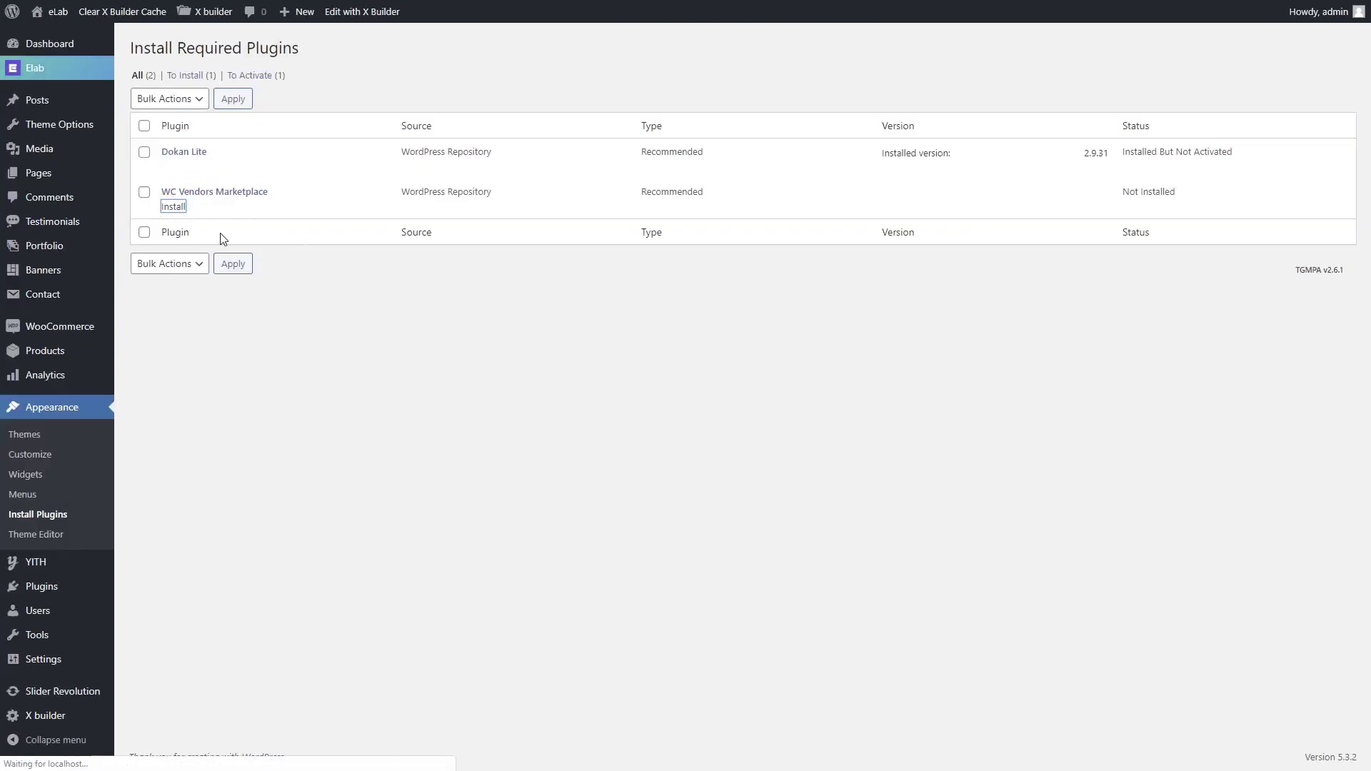
{"action": "left_click", "coordinate": [259, 170]}
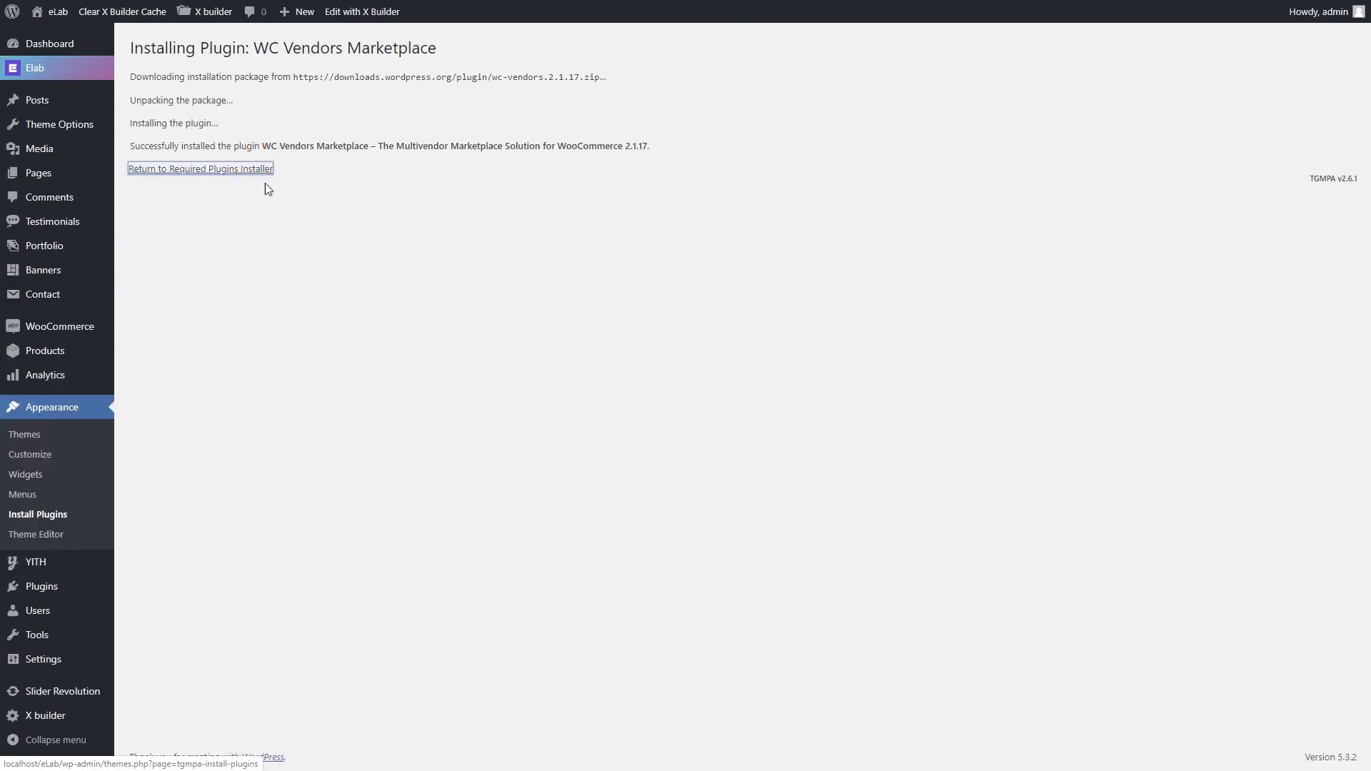
{"action": "left_click", "coordinate": [179, 207]}
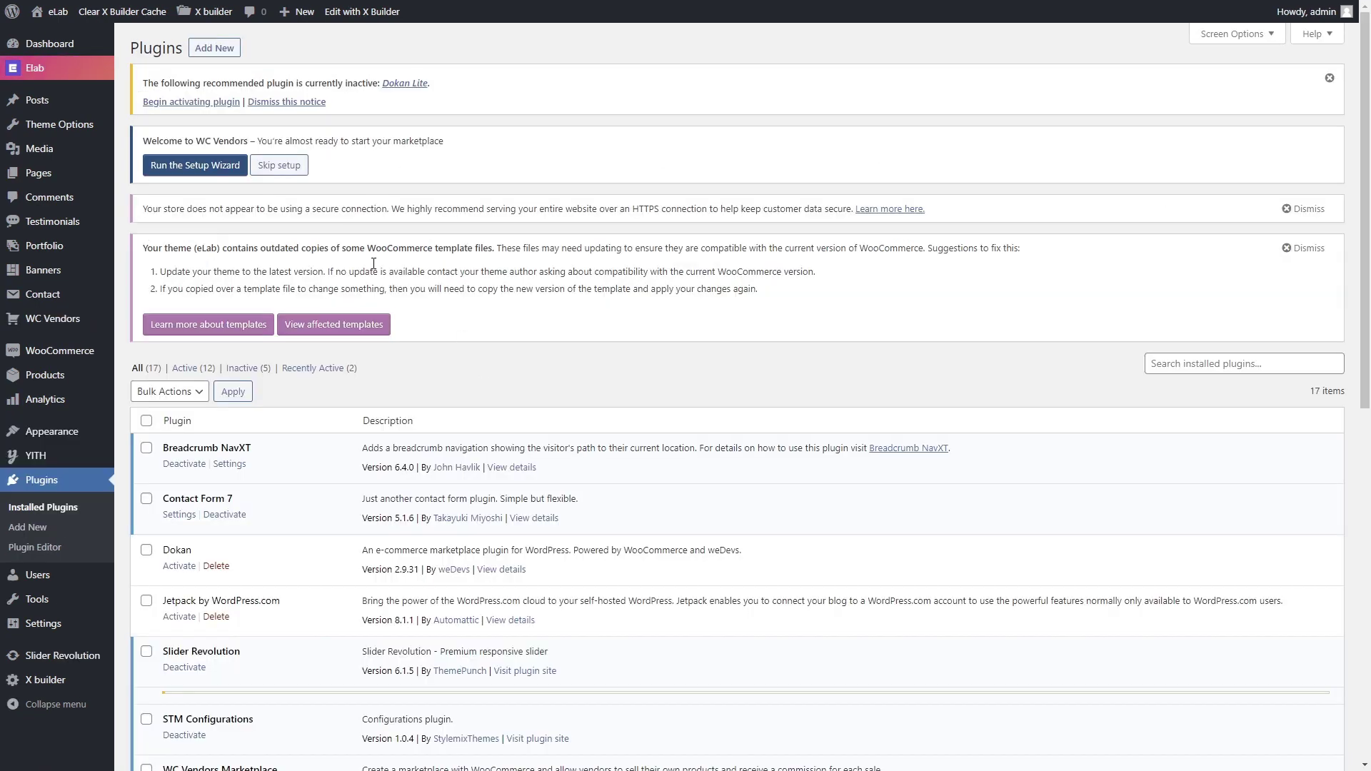
- Set a 10% global commission with manual vendor approval, finish the wizard and return to the dashboard
{"action": "left_click", "coordinate": [228, 170]}
{"action": "double_click", "coordinate": [667, 422]}
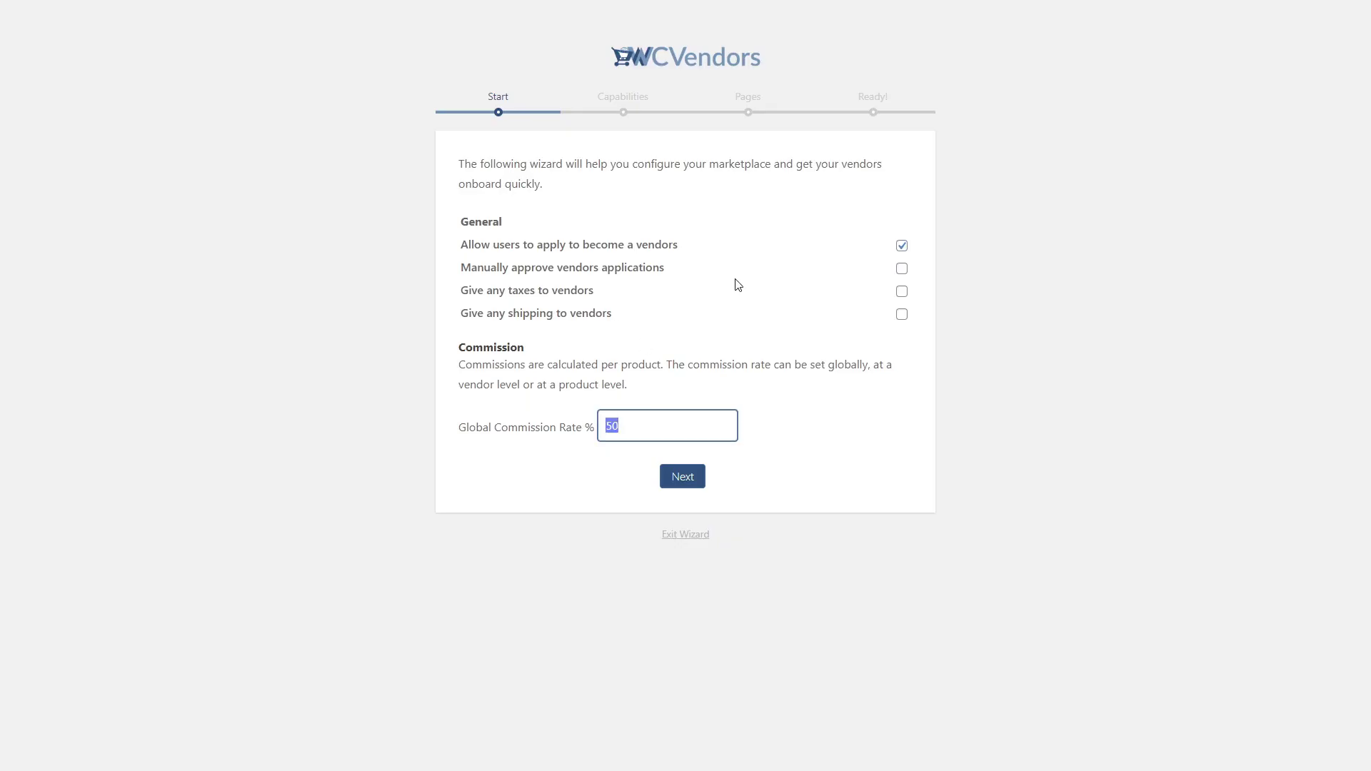
{"action": "left_click", "coordinate": [900, 269]}
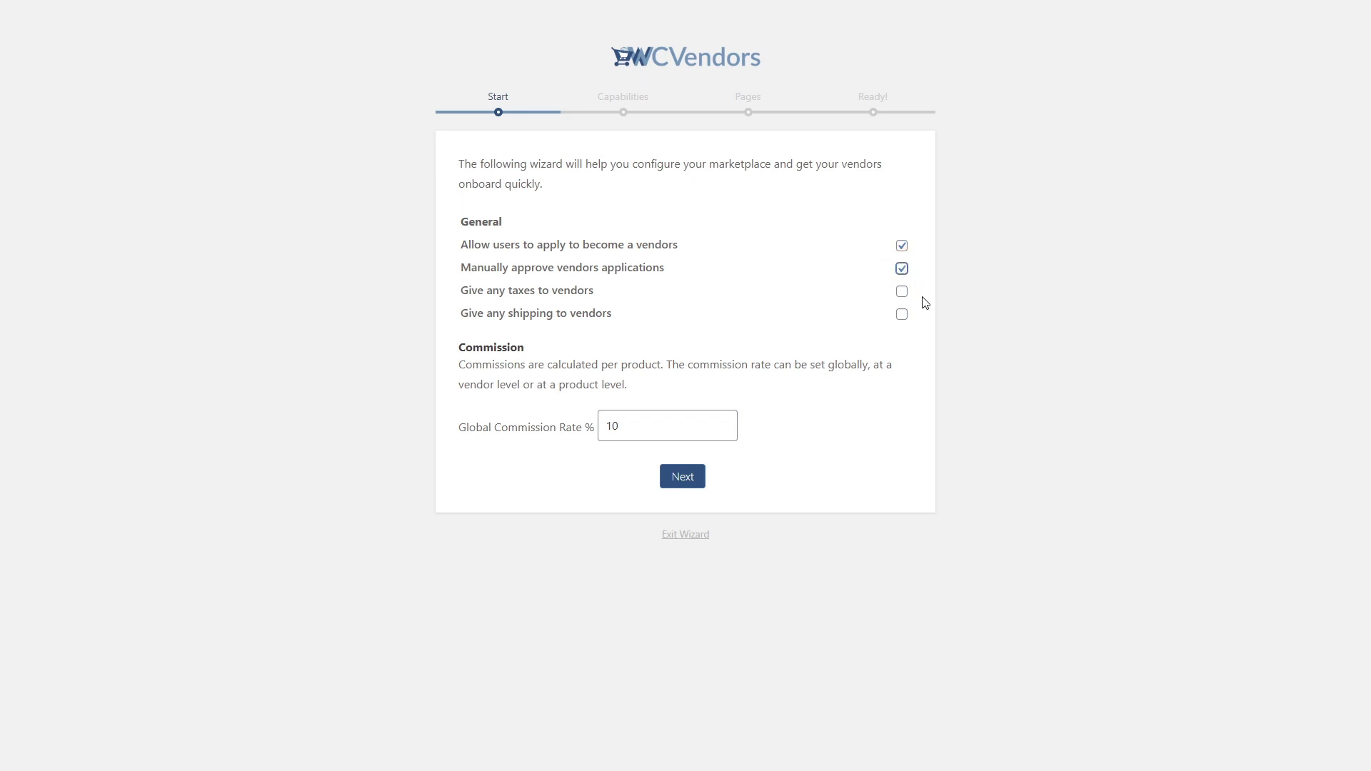
{"action": "left_click", "coordinate": [691, 481]}
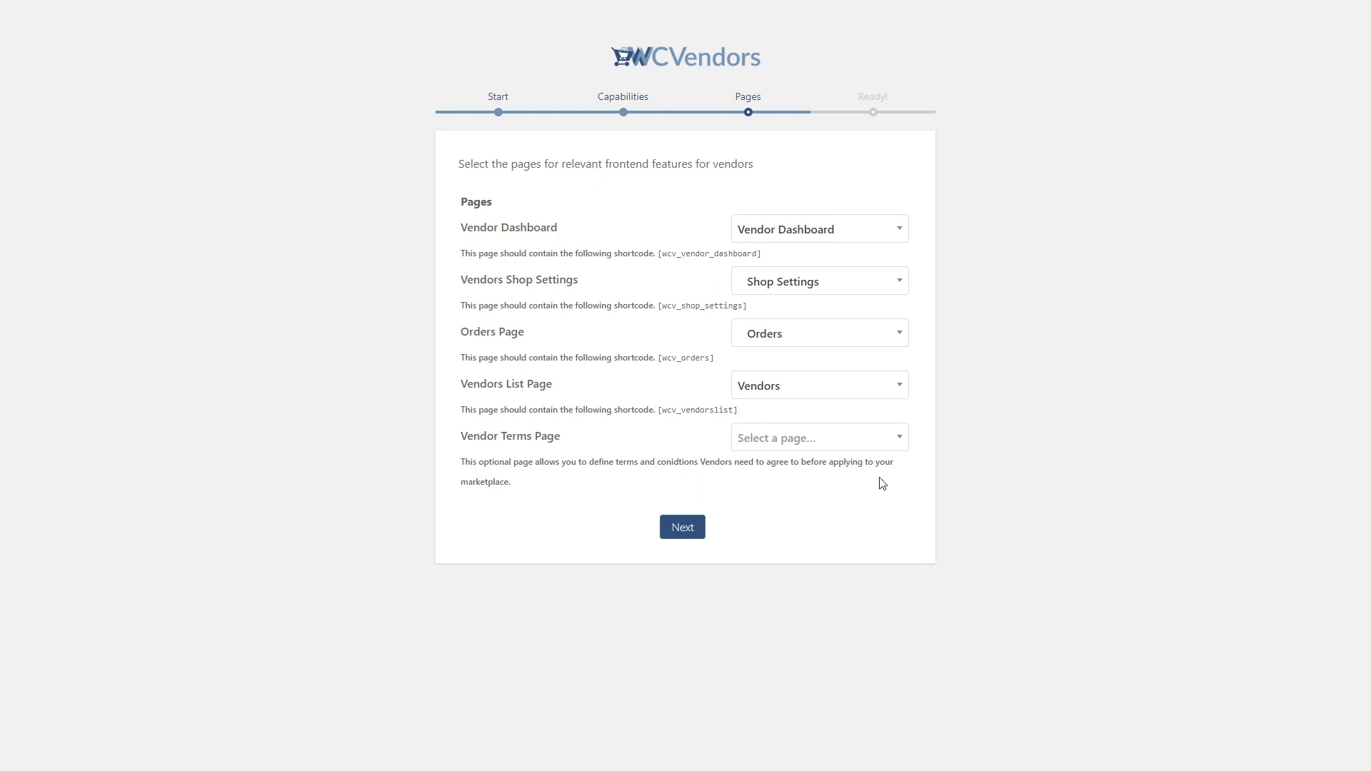
{"action": "left_click", "coordinate": [681, 527]}
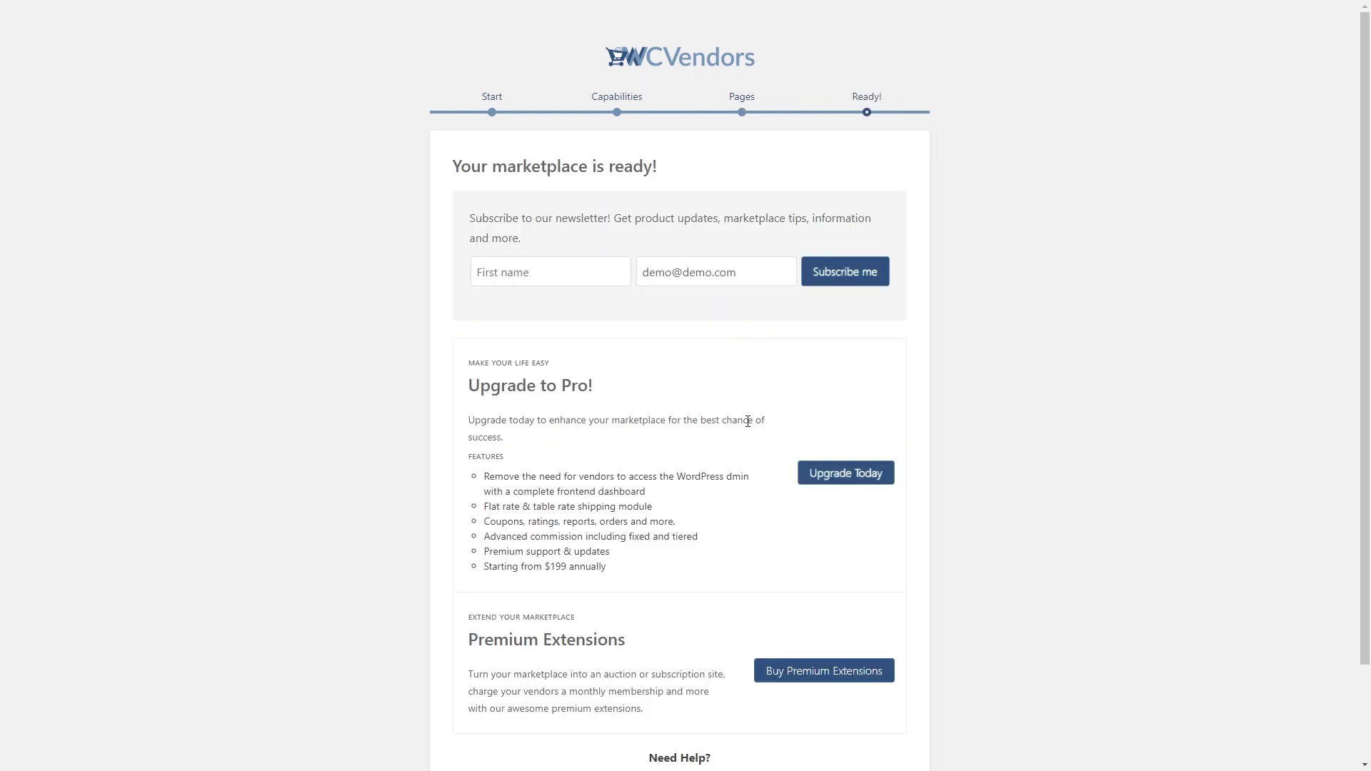
{"action": "scroll", "coordinate": [748, 420], "scroll_direction": "down", "scroll_amount": 2}
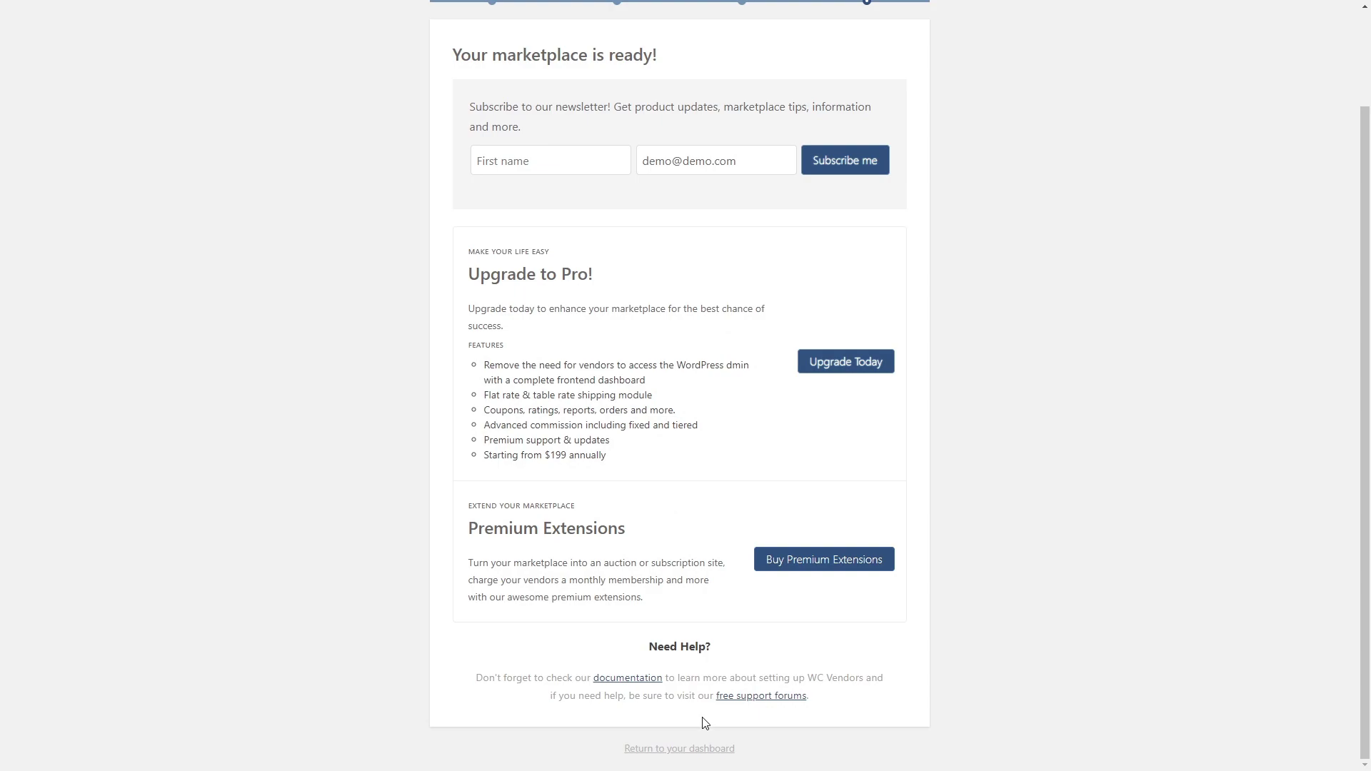
{"action": "left_click", "coordinate": [695, 748]}
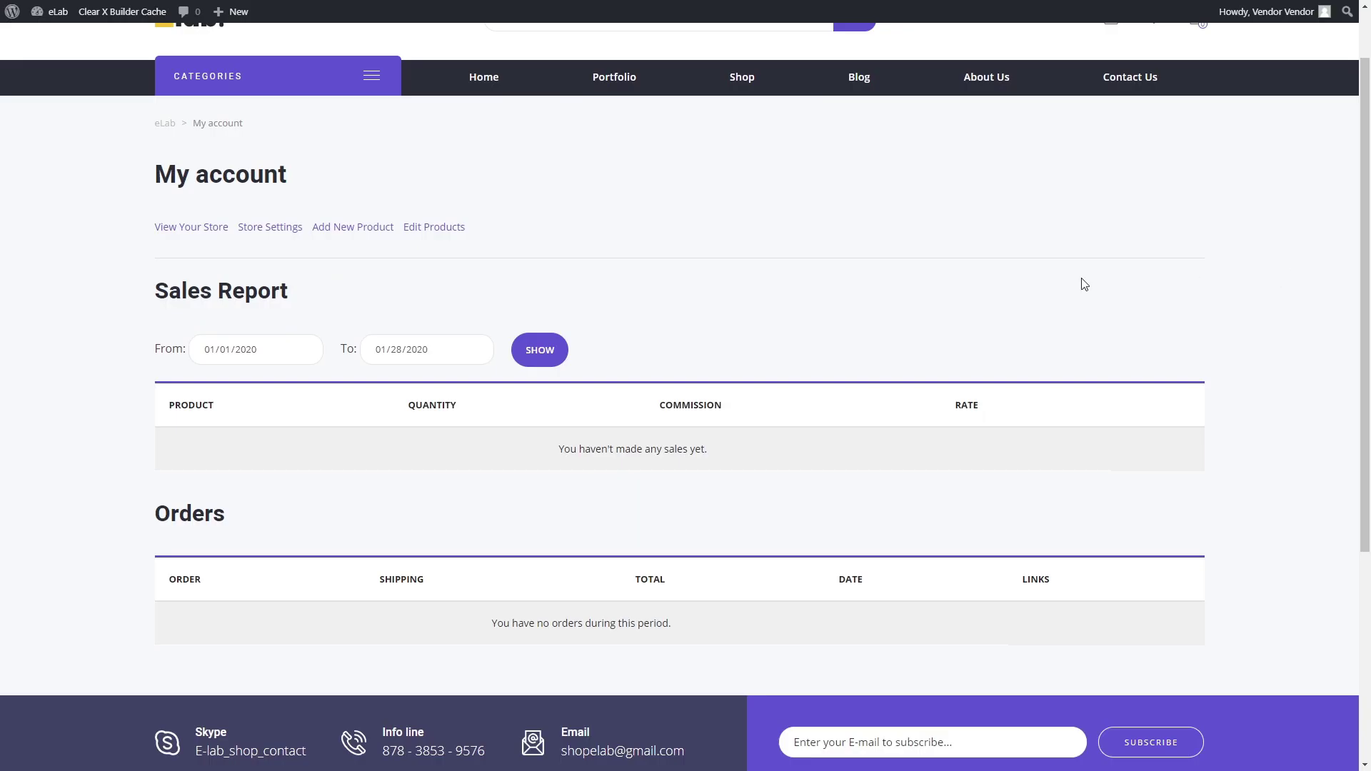
- Look over the vendor's add-product and store settings pages, then visit the vendor's own store
{"action": "left_click", "coordinate": [347, 228]}
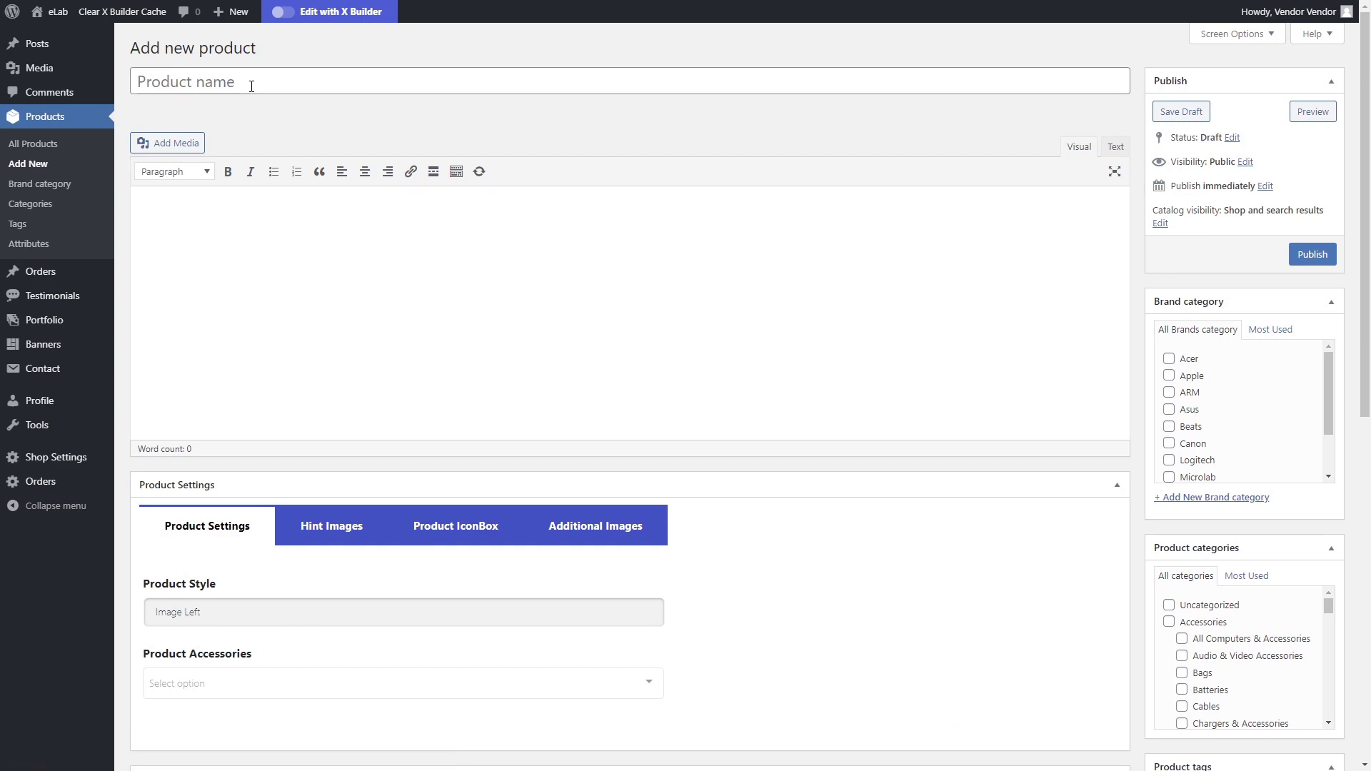
{"action": "scroll", "coordinate": [684, 406], "scroll_direction": "down", "scroll_amount": 5}
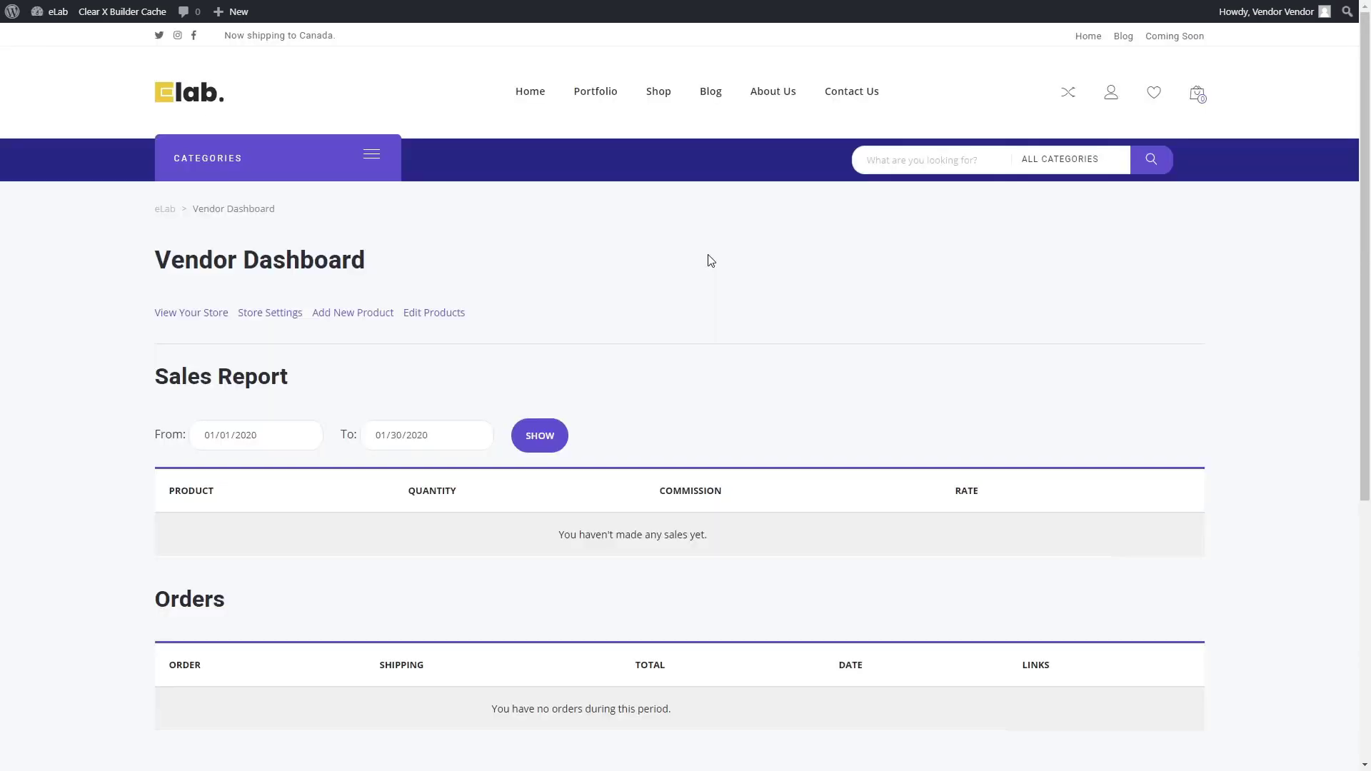
{"action": "left_click", "coordinate": [282, 321]}
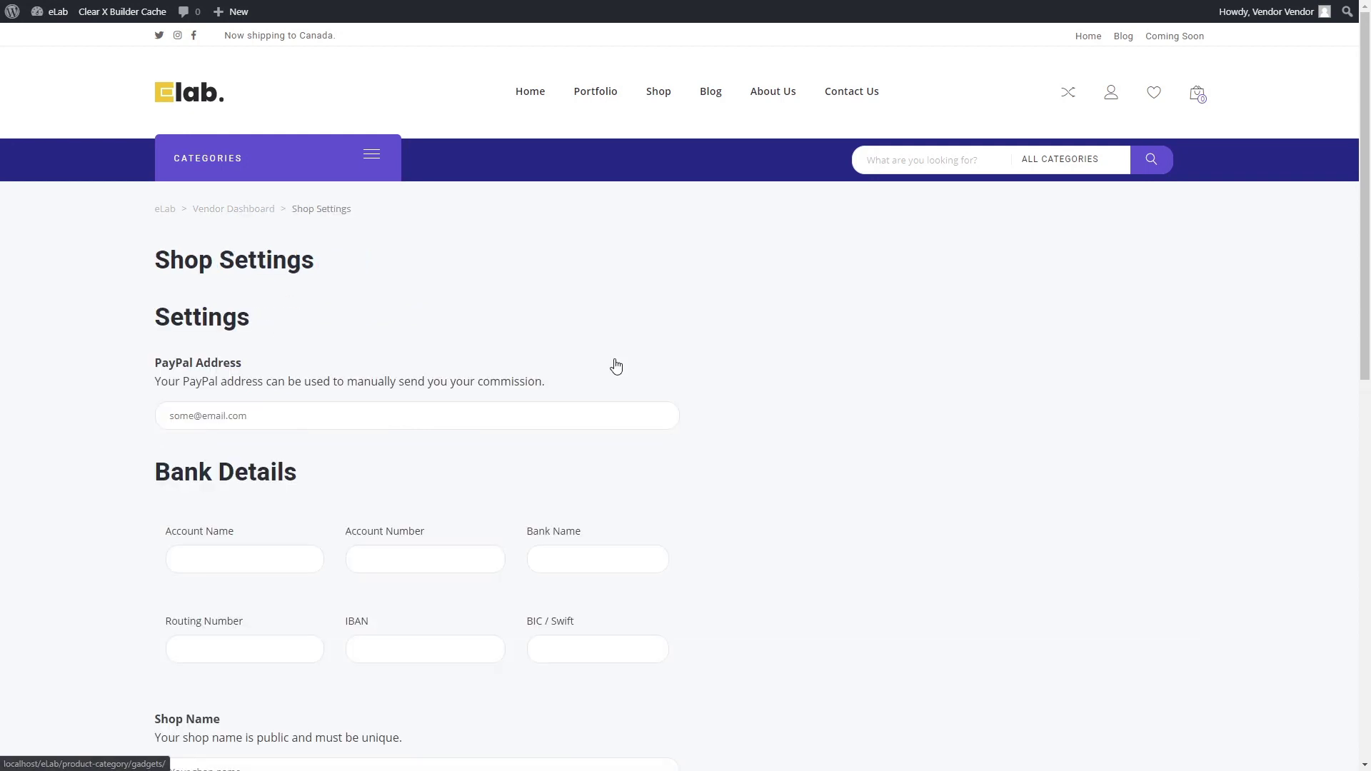
{"action": "scroll", "coordinate": [616, 366], "scroll_direction": "down", "scroll_amount": 3}
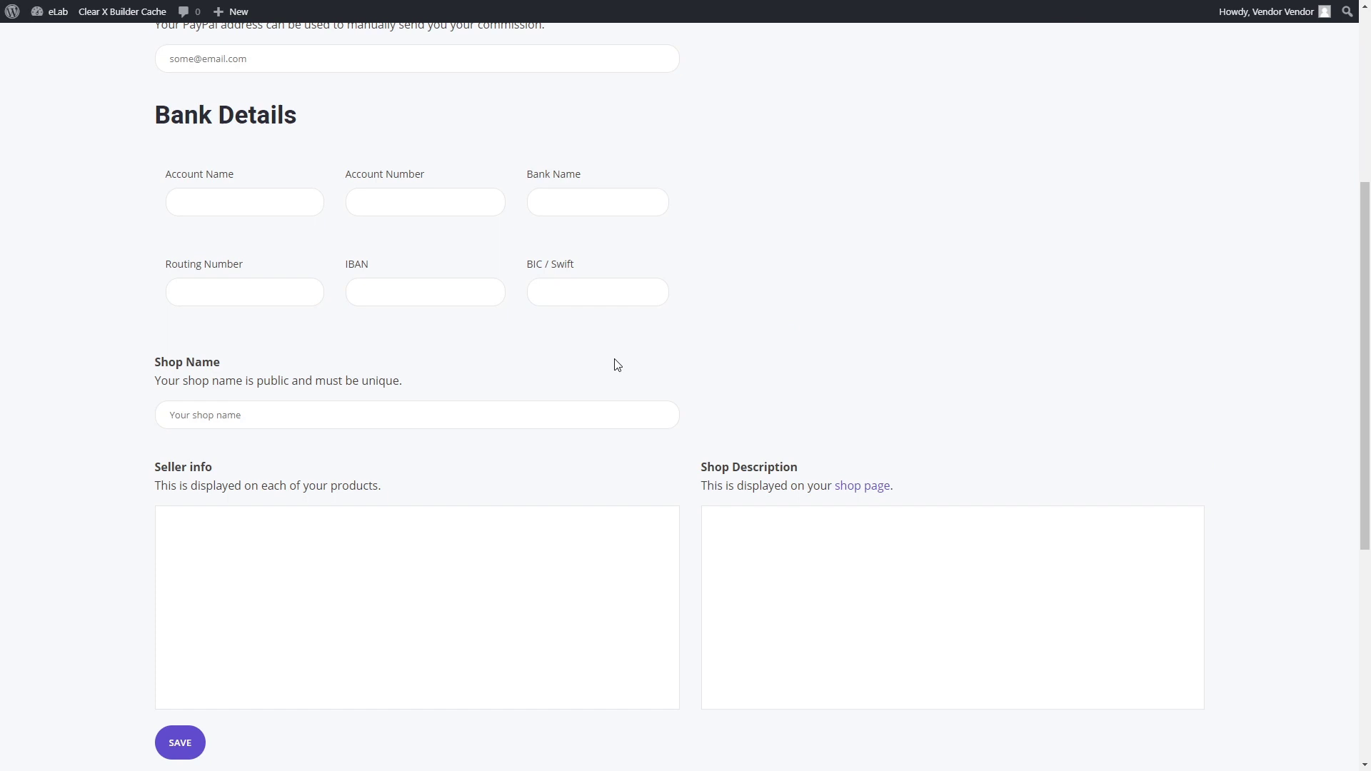
{"action": "scroll", "coordinate": [615, 366], "scroll_direction": "up", "scroll_amount": 3}
{"action": "key", "text": "alt+Left"}
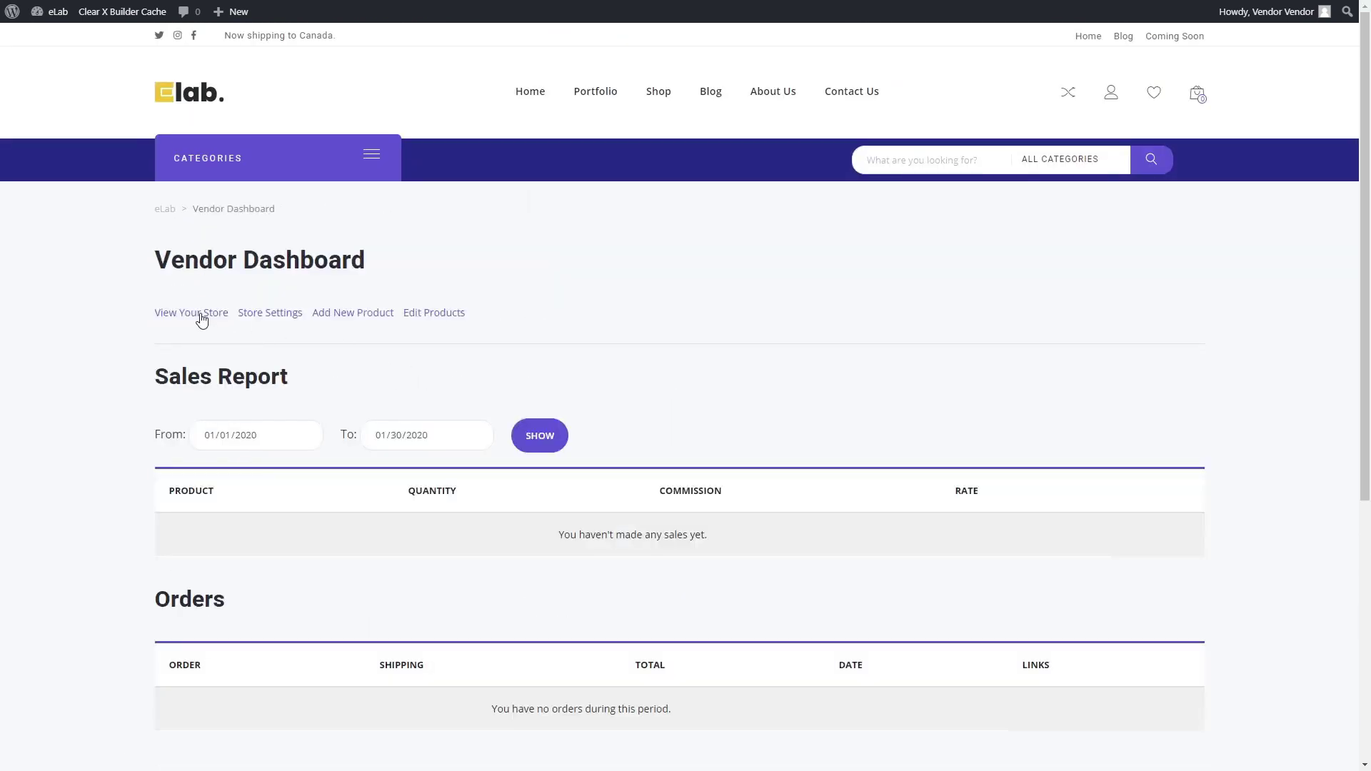
{"action": "left_click", "coordinate": [200, 315]}
{"action": "scroll", "coordinate": [811, 444], "scroll_direction": "down", "scroll_amount": 2}
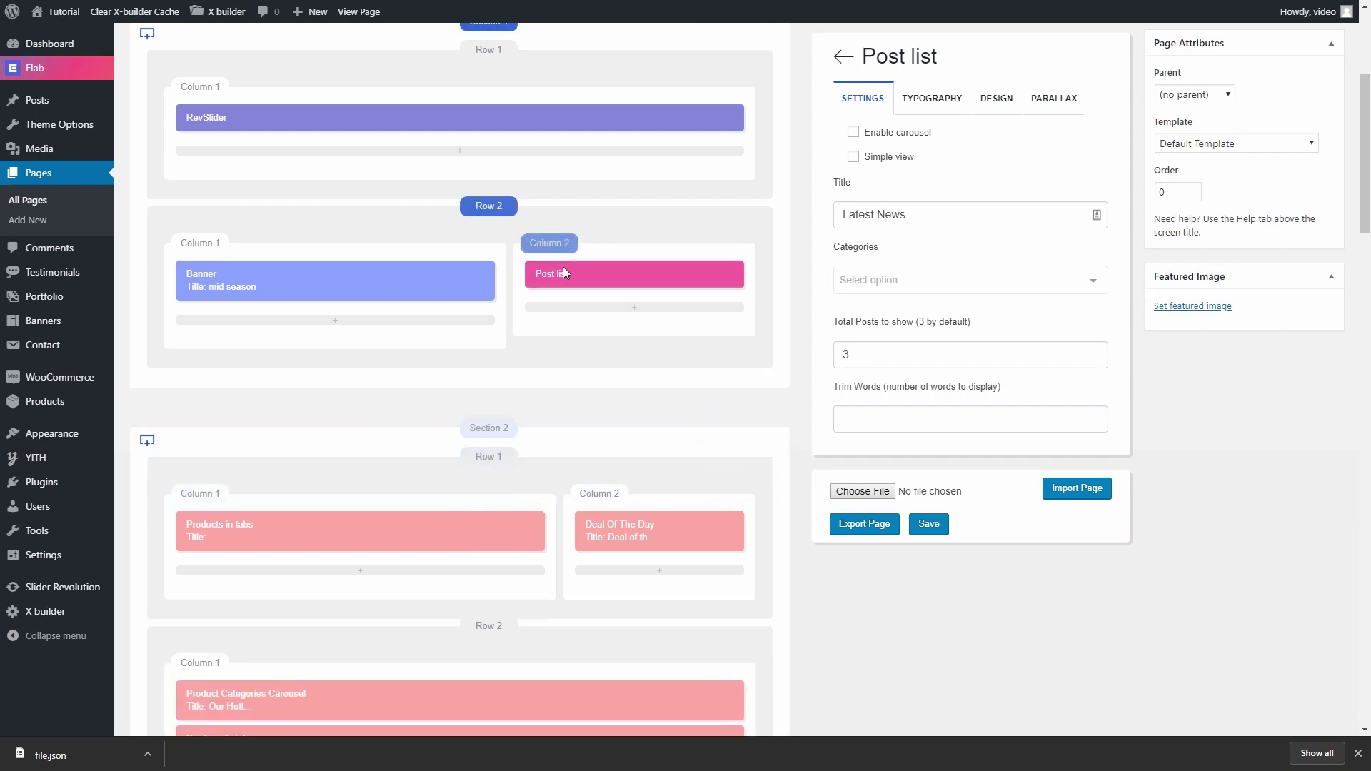
{"action": "left_click_drag", "start_coordinate": [627, 343], "coordinate": [228, 255]}
{"action": "scroll", "coordinate": [321, 428], "scroll_direction": "down", "scroll_amount": 1}
{"action": "left_click_drag", "start_coordinate": [596, 419], "coordinate": [244, 450]}
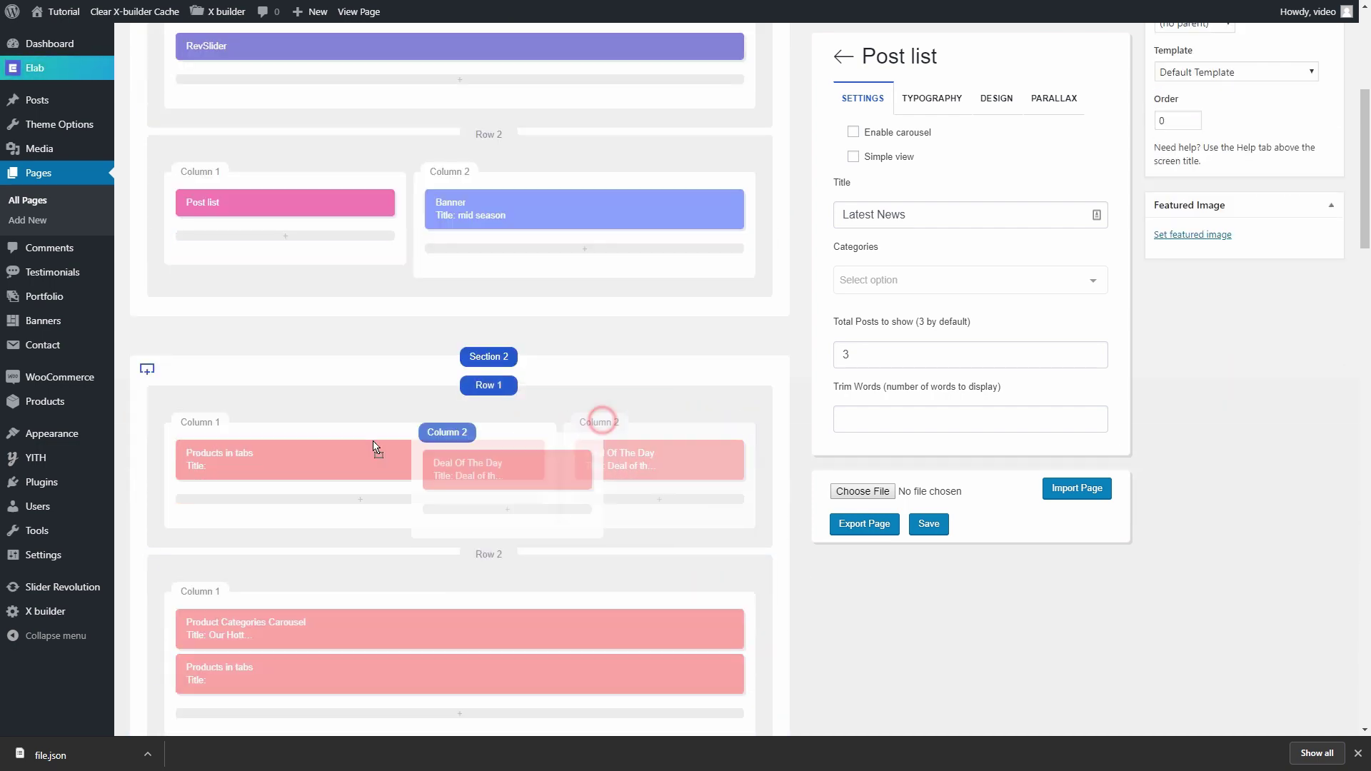
{"action": "scroll", "coordinate": [245, 449], "scroll_direction": "up", "scroll_amount": 2}
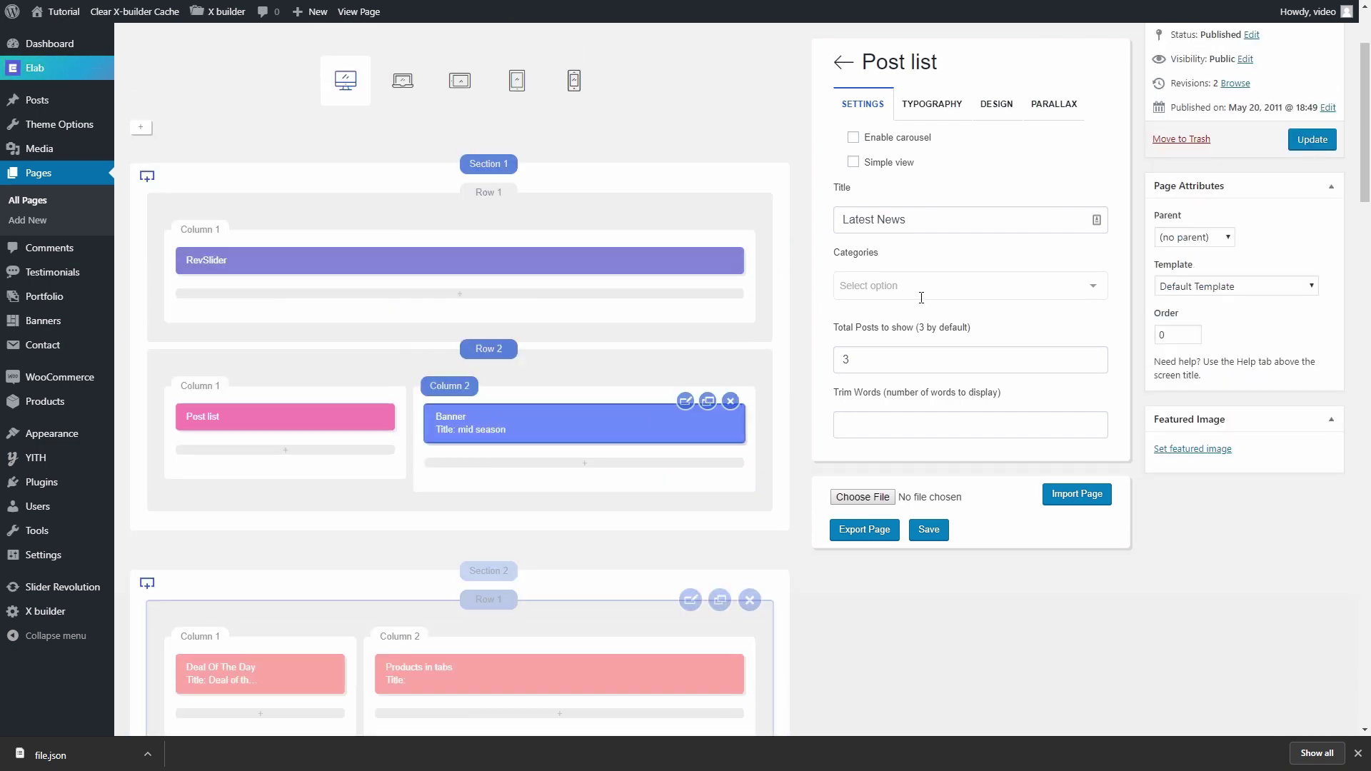
- Save the layout, swap the mid-season banner column, and move the banner row above the RevSlider row
{"action": "left_click", "coordinate": [1310, 143]}
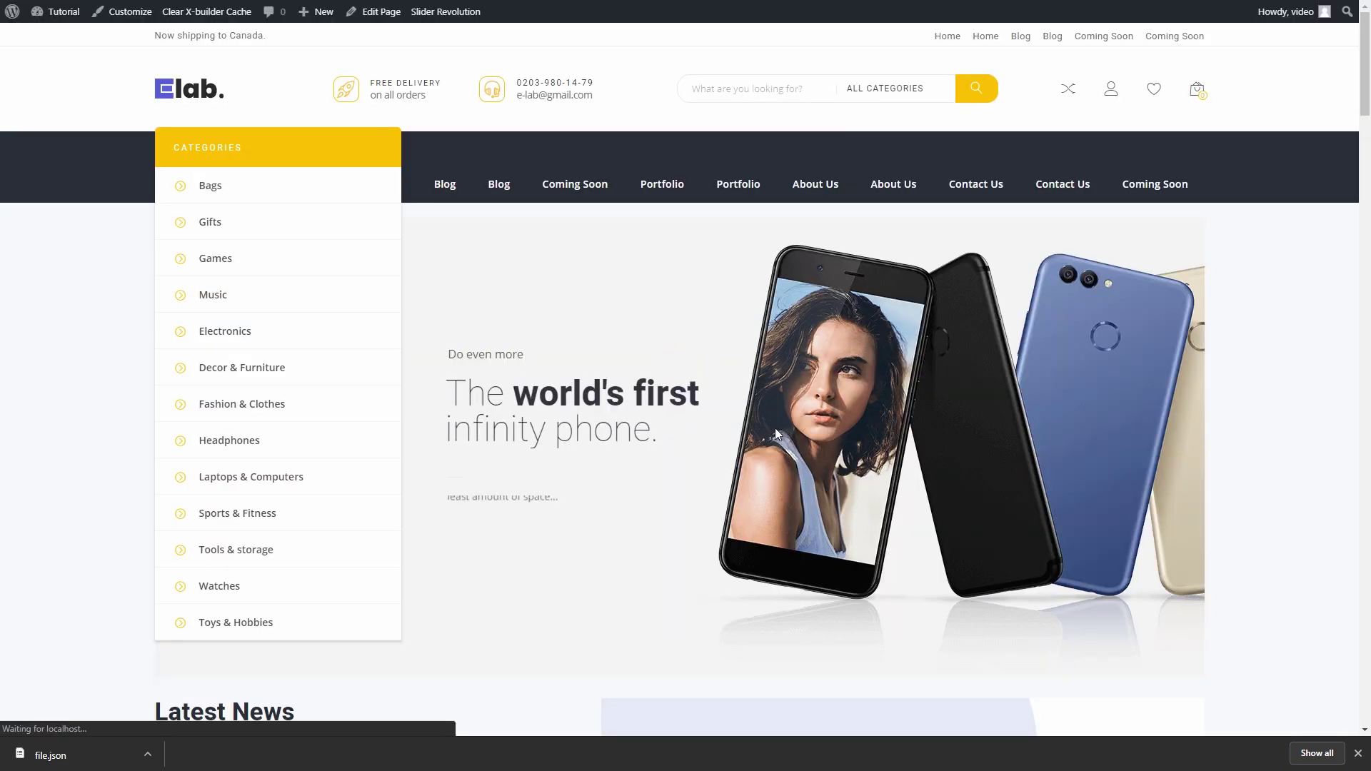
{"action": "scroll", "coordinate": [611, 392], "scroll_direction": "down", "scroll_amount": 2}
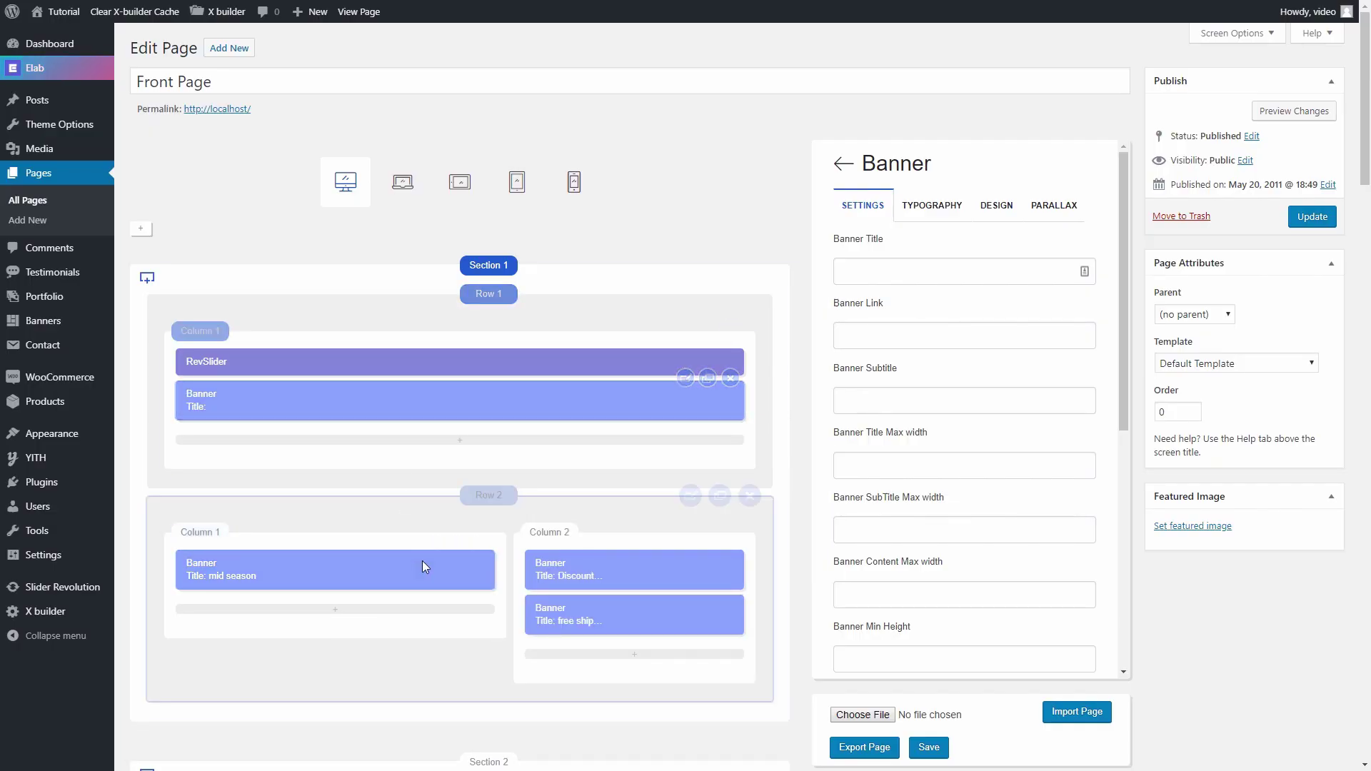
{"action": "left_click_drag", "start_coordinate": [565, 538], "coordinate": [215, 541]}
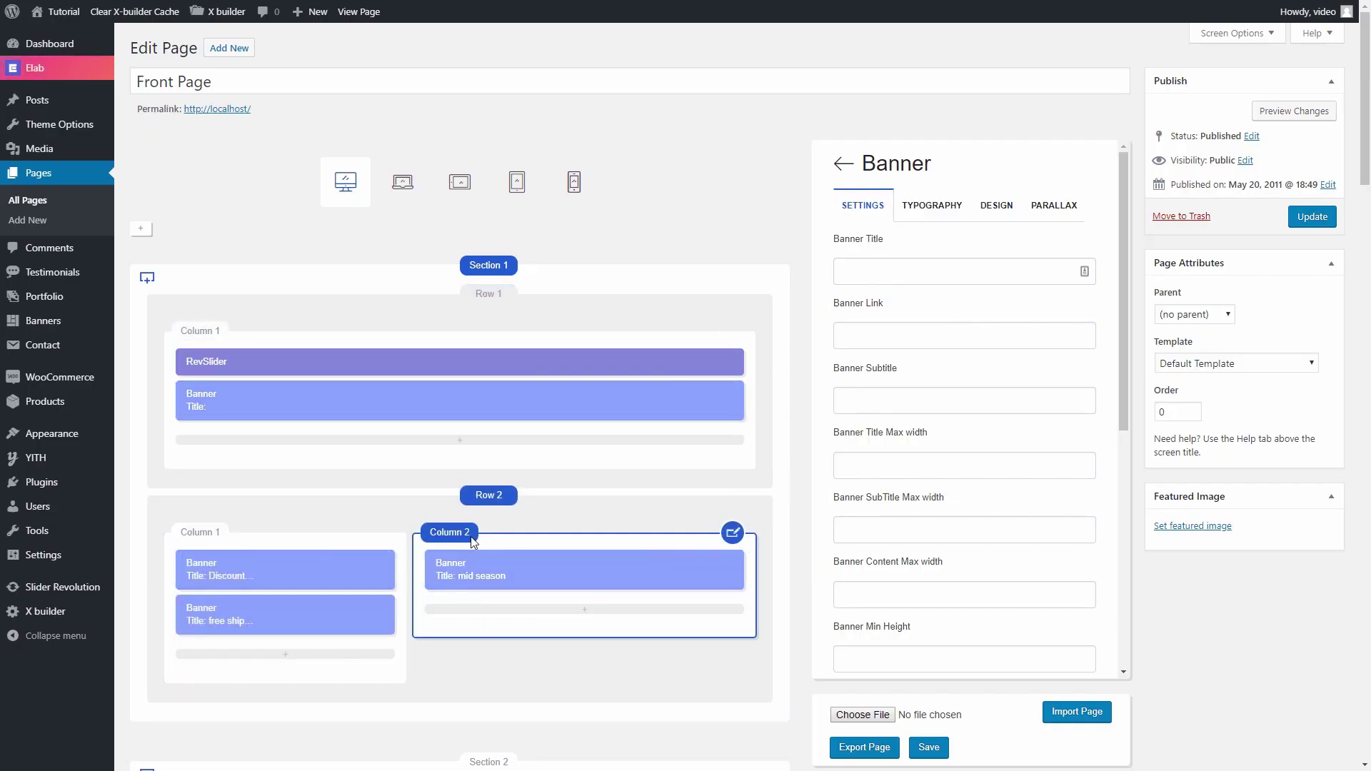
{"action": "left_click_drag", "start_coordinate": [490, 495], "coordinate": [483, 296]}
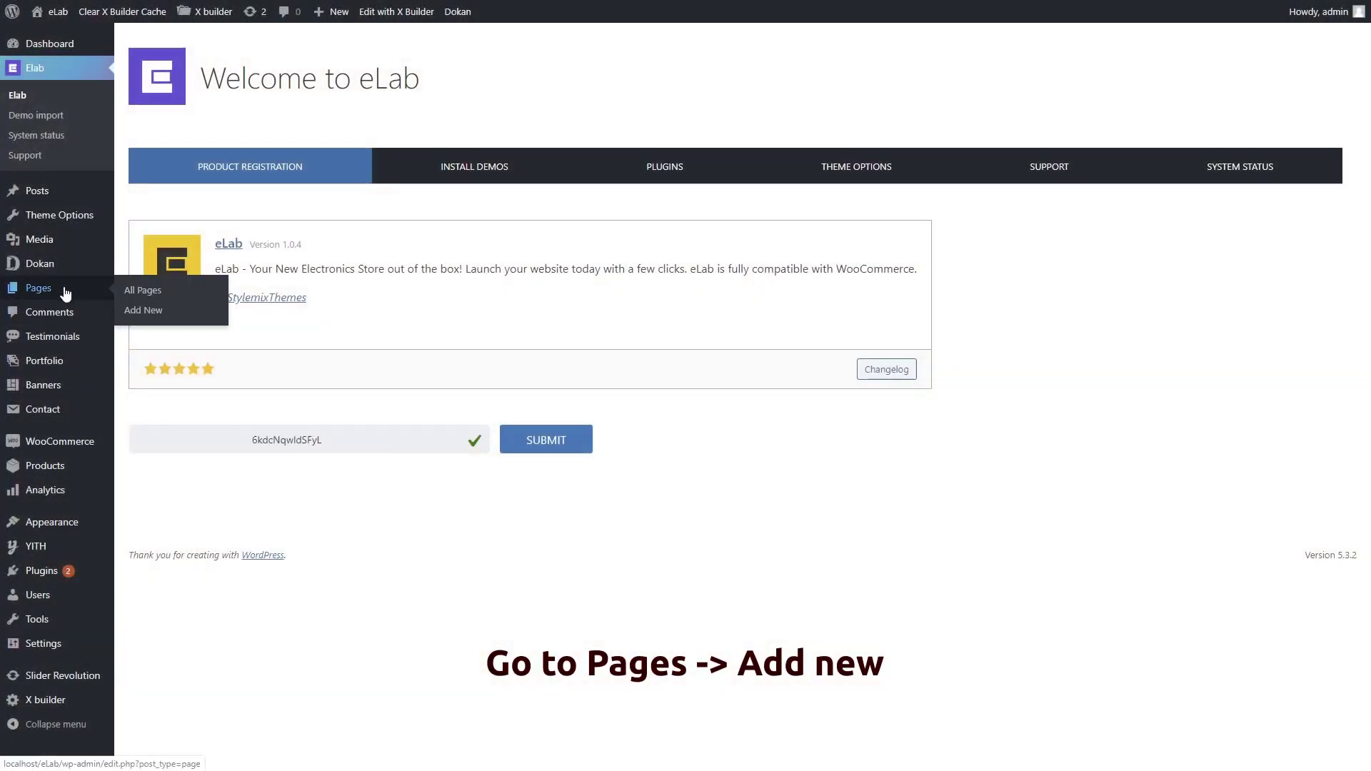
- Create a new X Builder page and browse the WooCommerce, RevSlider and basic element libraries
{"action": "left_click", "coordinate": [143, 311]}
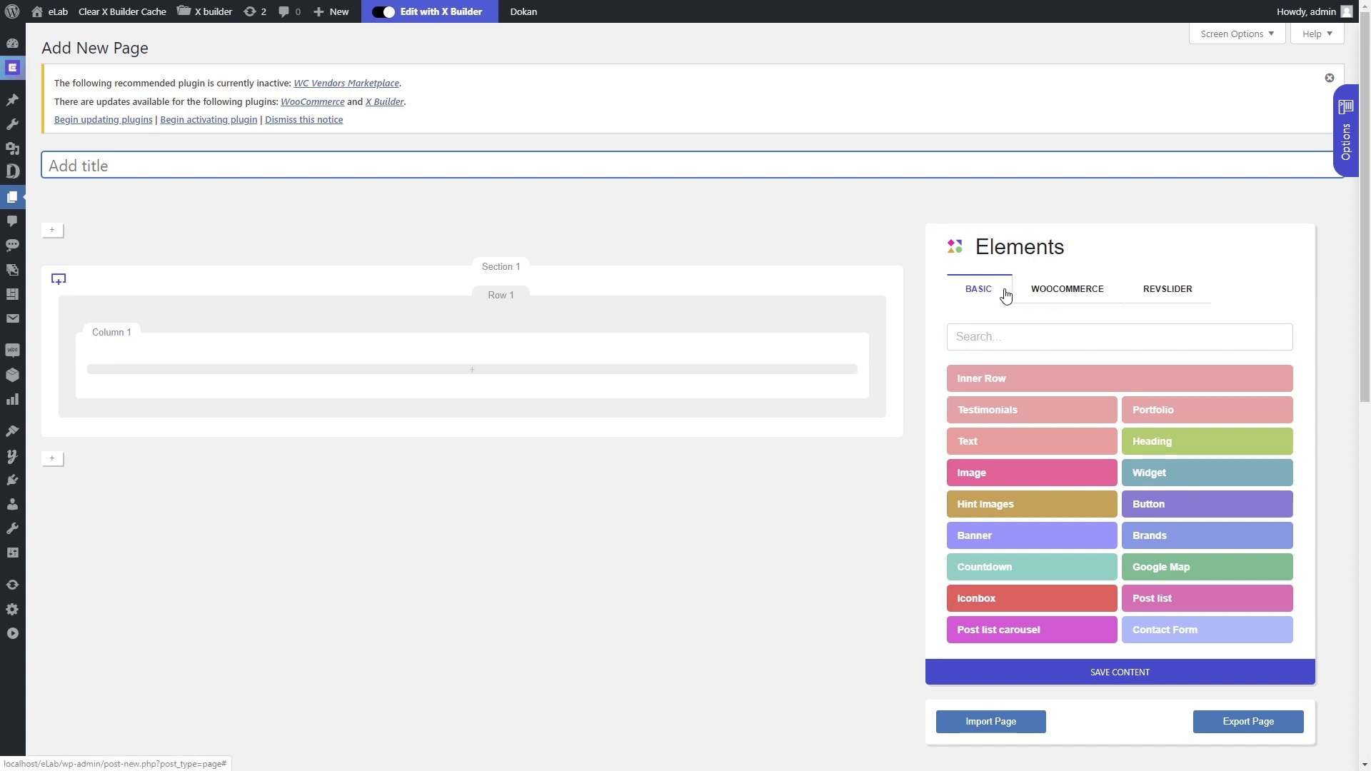
{"action": "left_click", "coordinate": [1057, 297]}
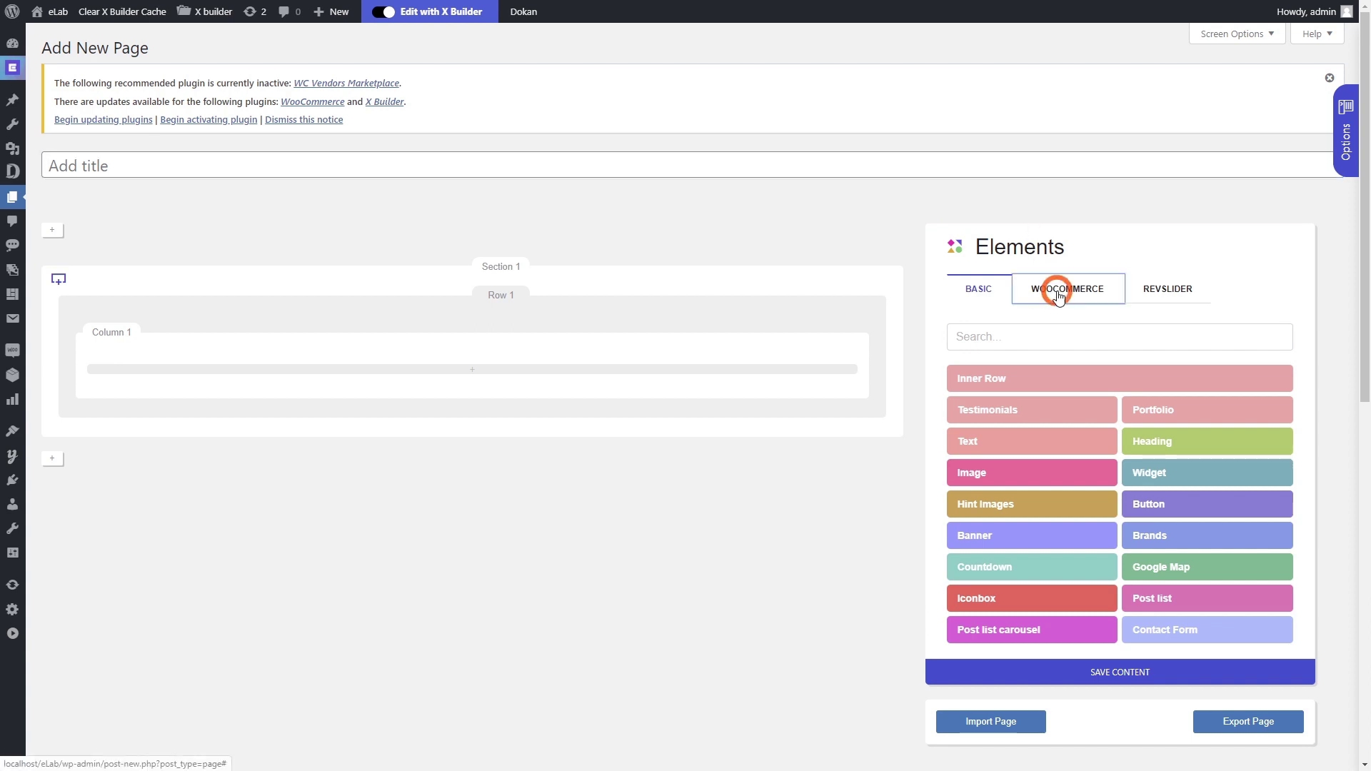
{"action": "left_click", "coordinate": [1169, 290]}
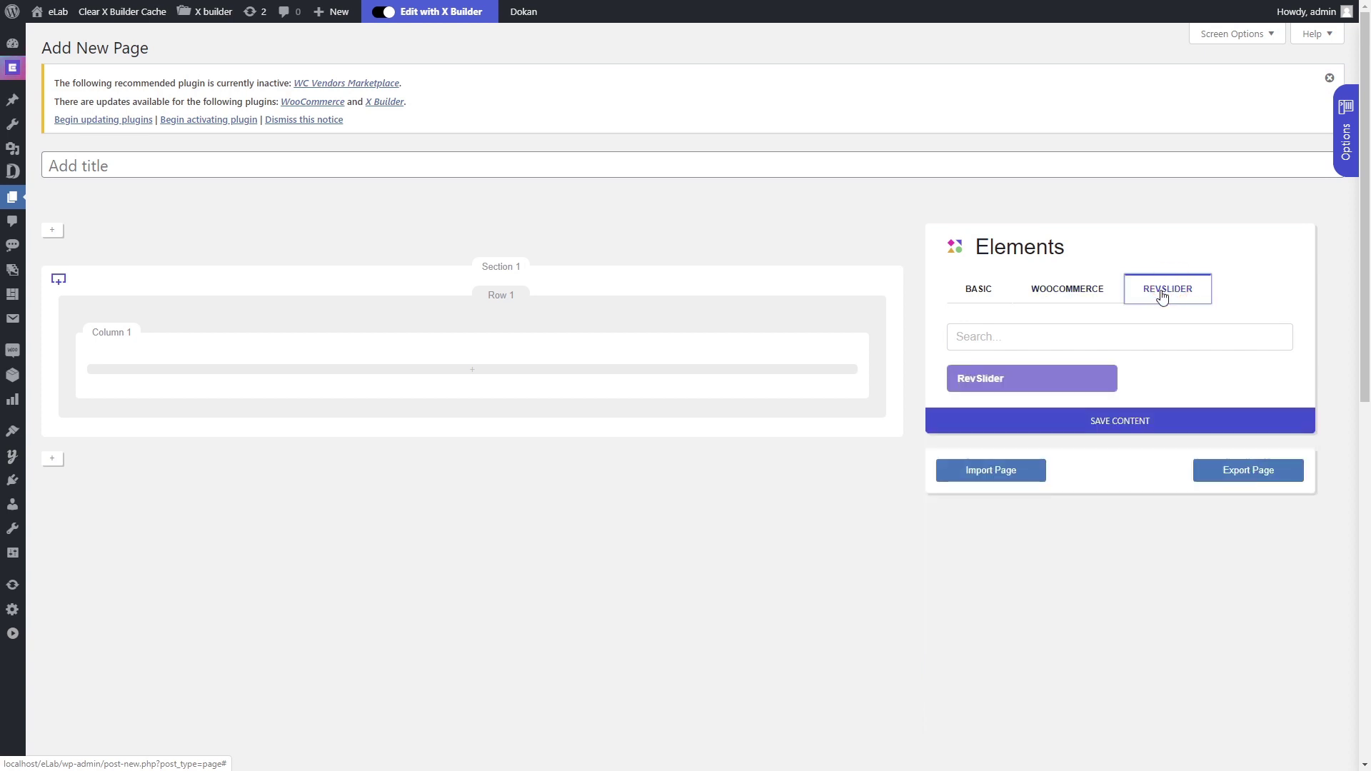
{"action": "left_click", "coordinate": [987, 295]}
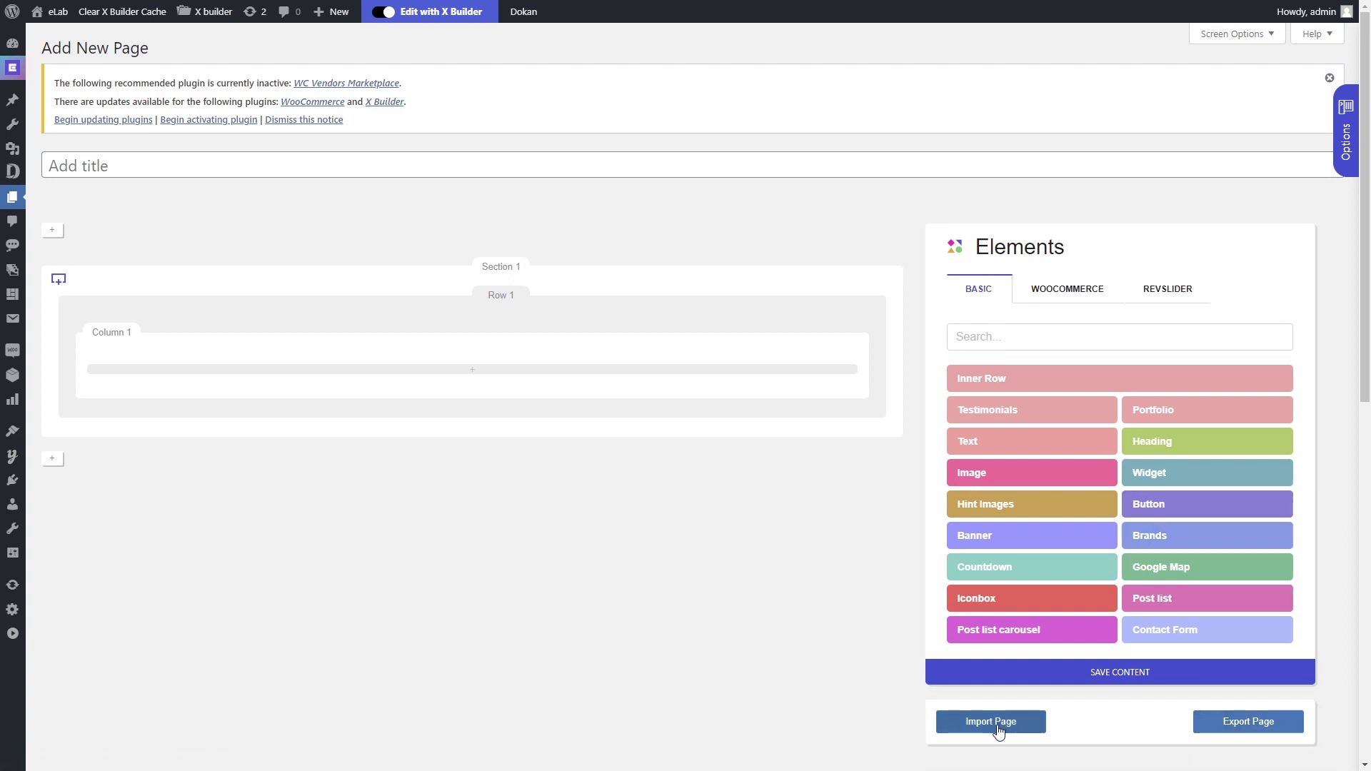
{"action": "mouse_move", "coordinate": [818, 270]}
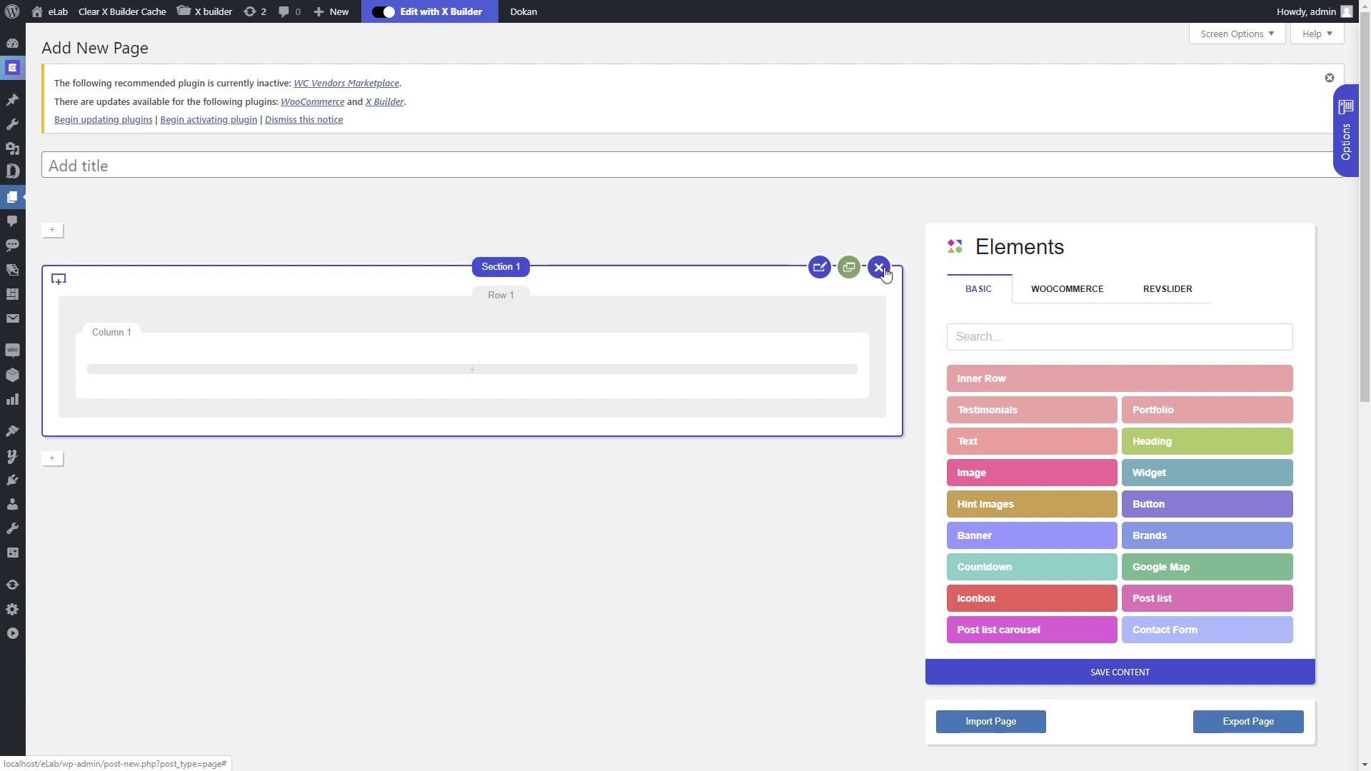
- Review Section 1's design options, add a second section and a second row in Section 1
{"action": "left_click", "coordinate": [818, 270]}
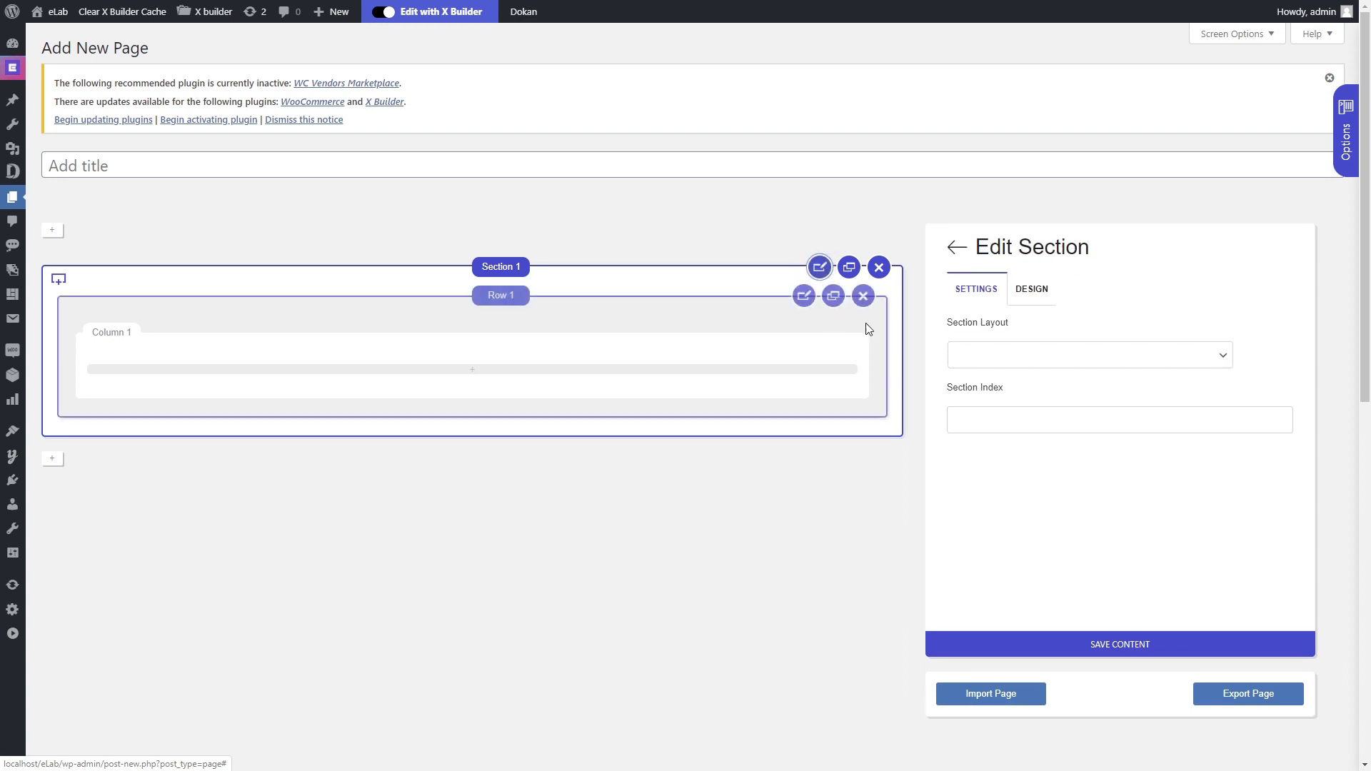
{"action": "left_click", "coordinate": [1020, 296]}
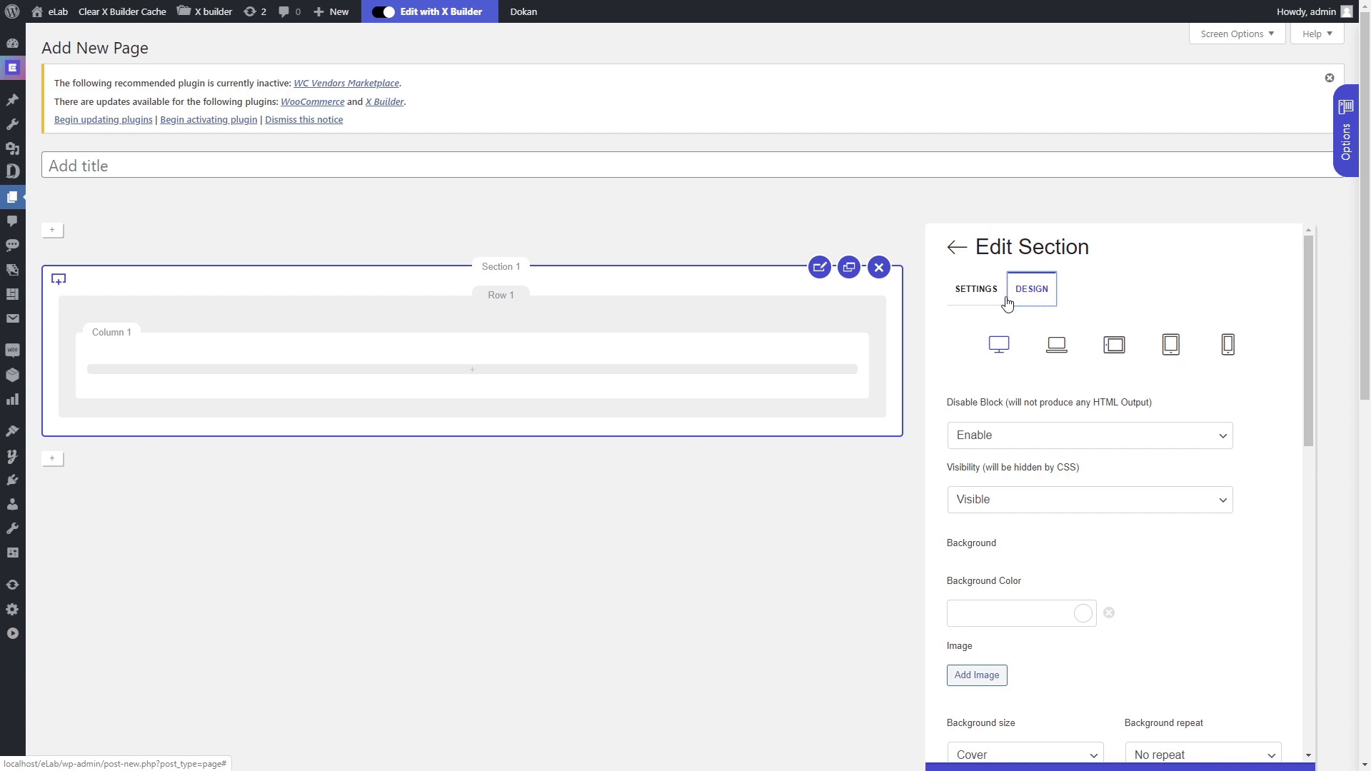
{"action": "left_click", "coordinate": [51, 459]}
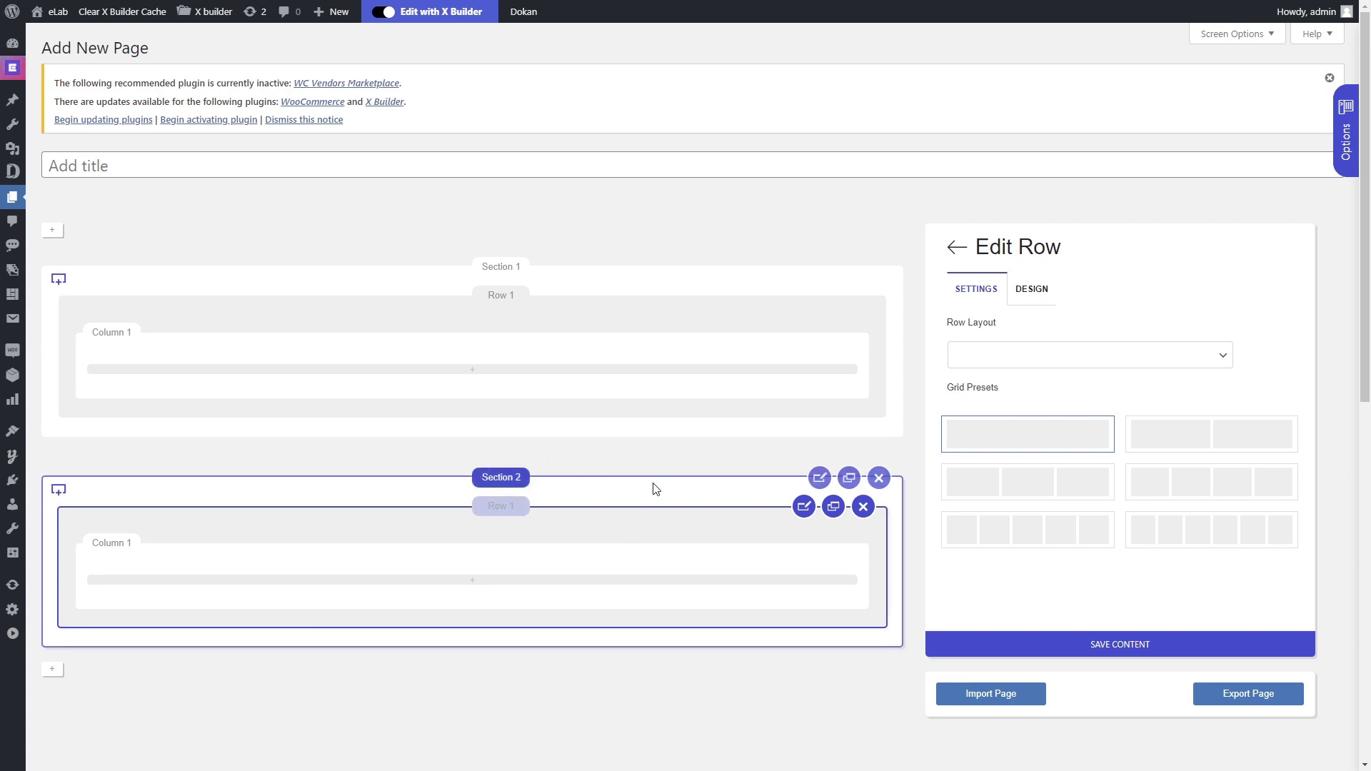
{"action": "left_click", "coordinate": [670, 471]}
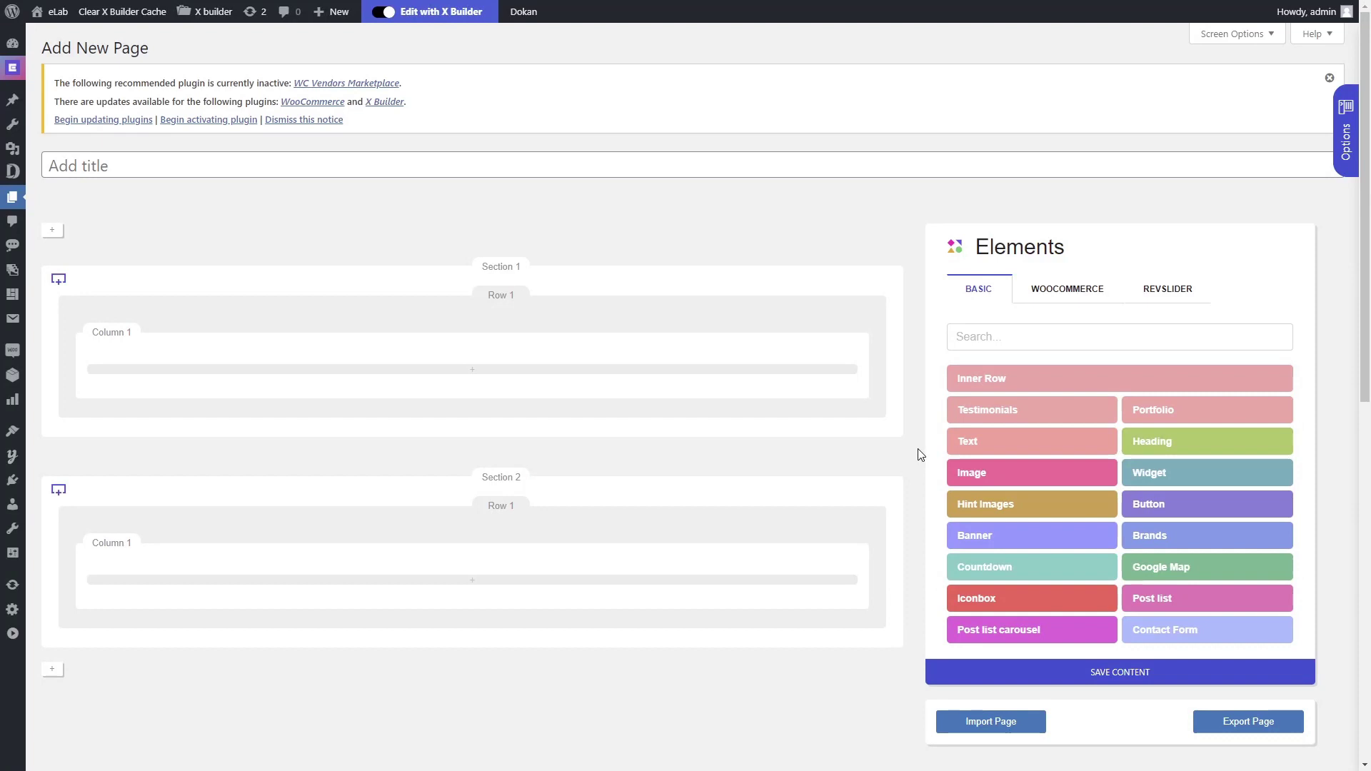
{"action": "left_click", "coordinate": [59, 280]}
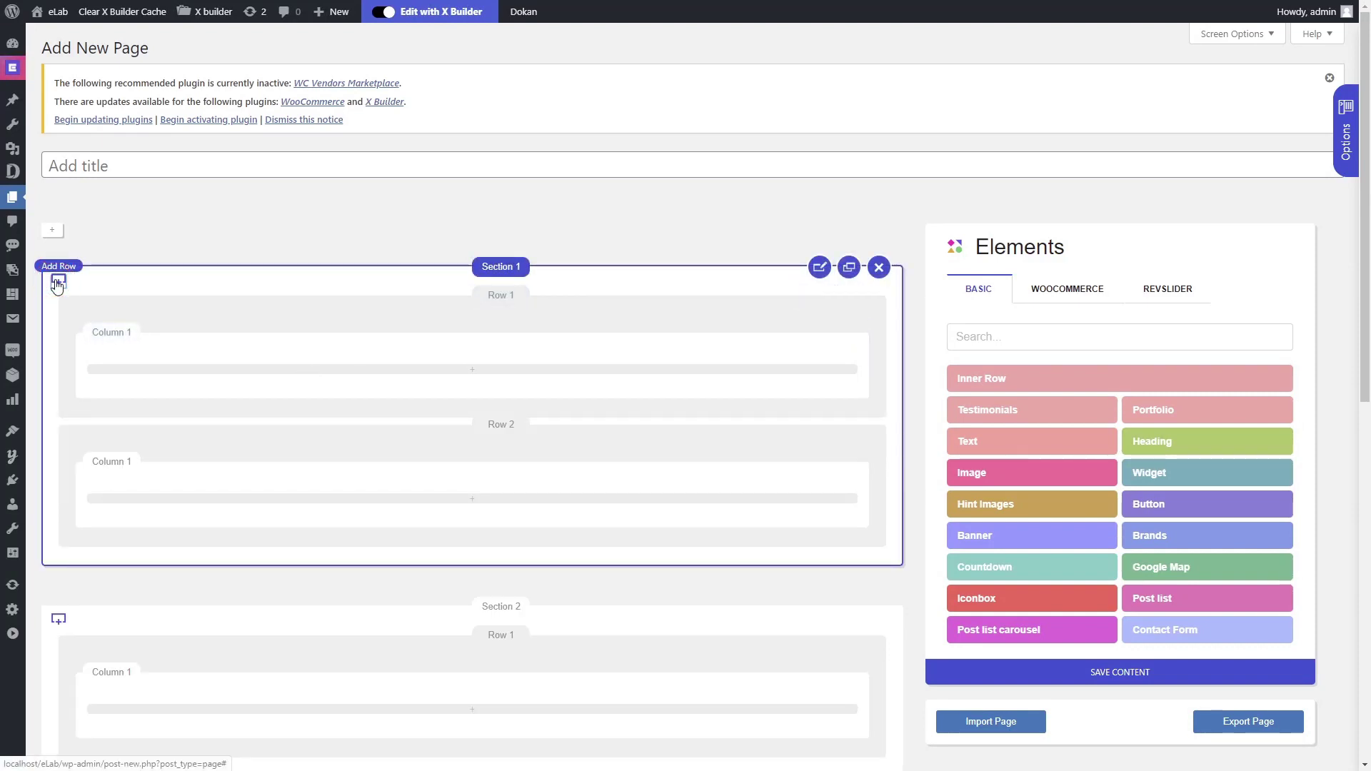
- Place an Inner Row and a Testimonials element, move Testimonials to its own row above, and swap the two sections
{"action": "left_click", "coordinate": [989, 377]}
{"action": "left_click_drag", "start_coordinate": [989, 376], "coordinate": [529, 380]}
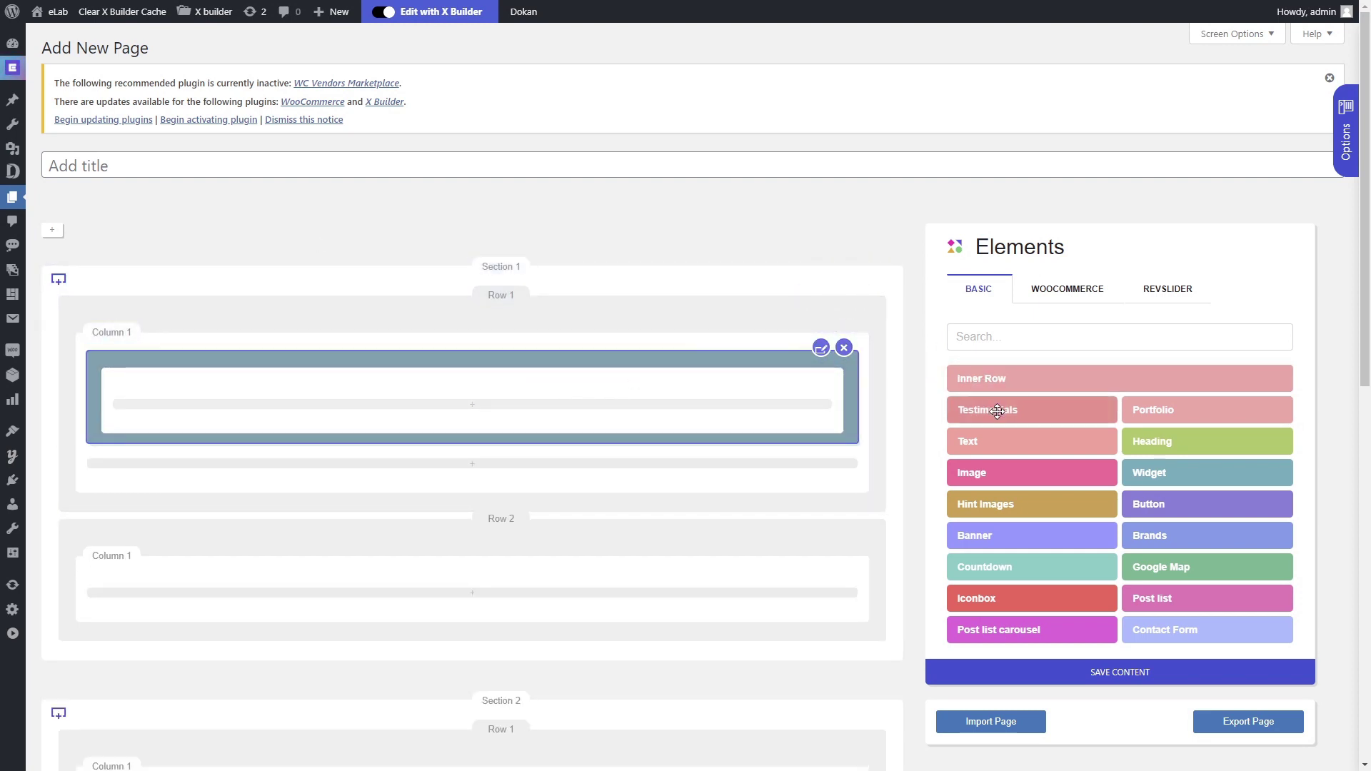
{"action": "left_click_drag", "start_coordinate": [996, 415], "coordinate": [551, 496]}
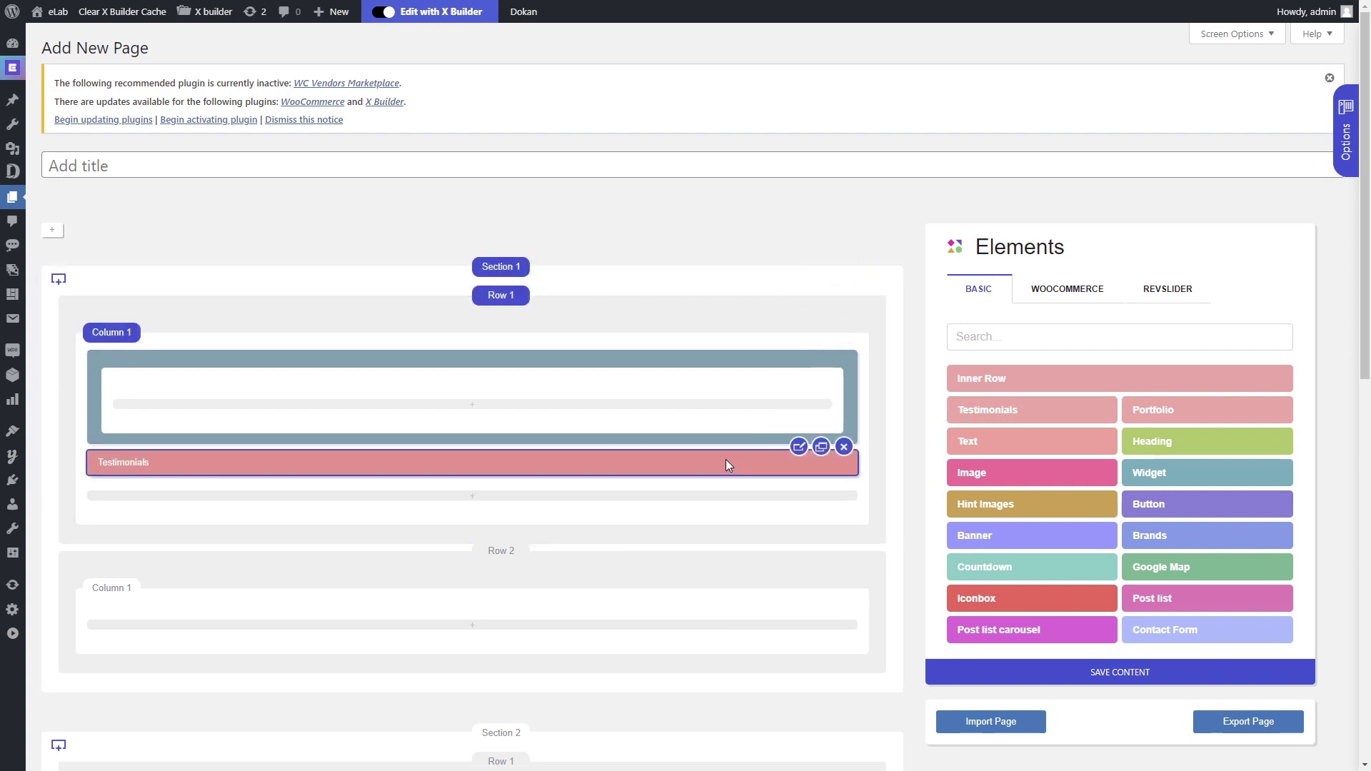
{"action": "left_click_drag", "start_coordinate": [725, 461], "coordinate": [689, 613]}
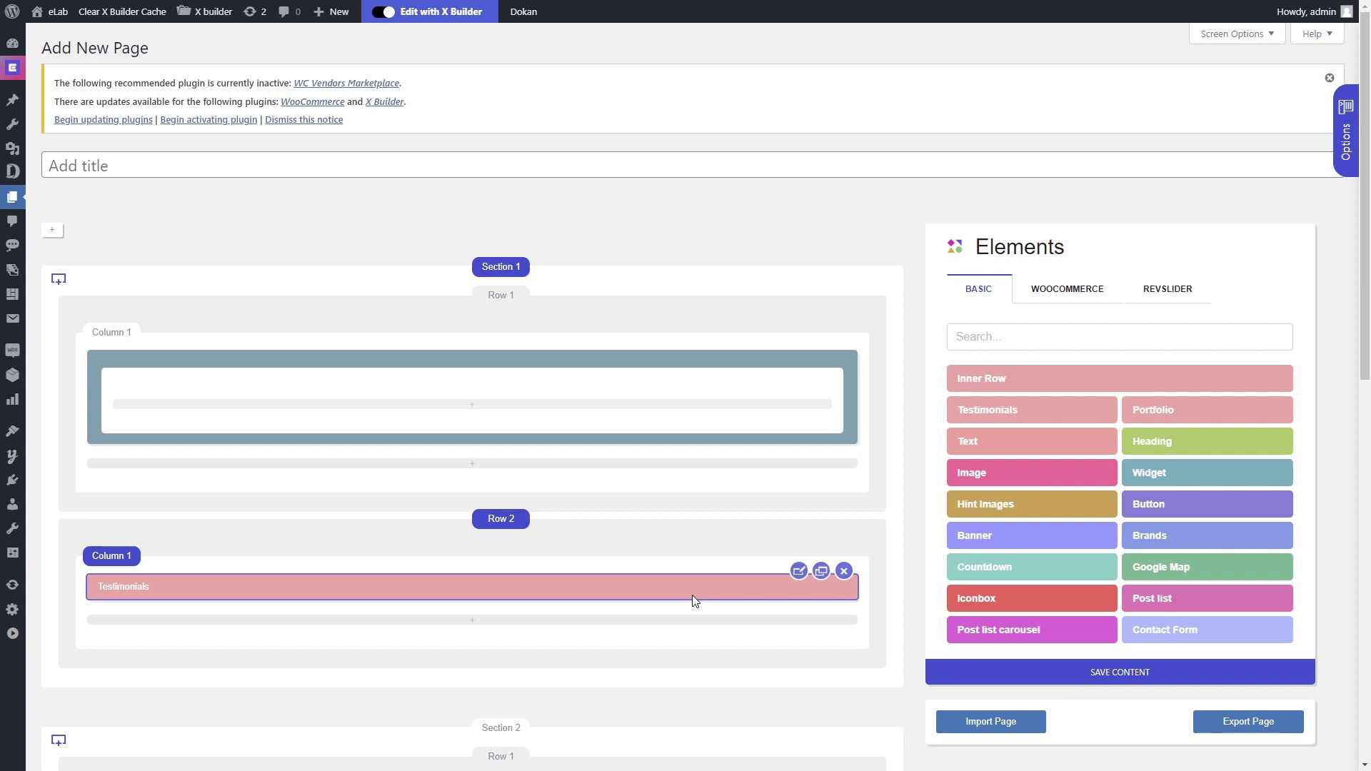
{"action": "left_click_drag", "start_coordinate": [582, 533], "coordinate": [580, 349]}
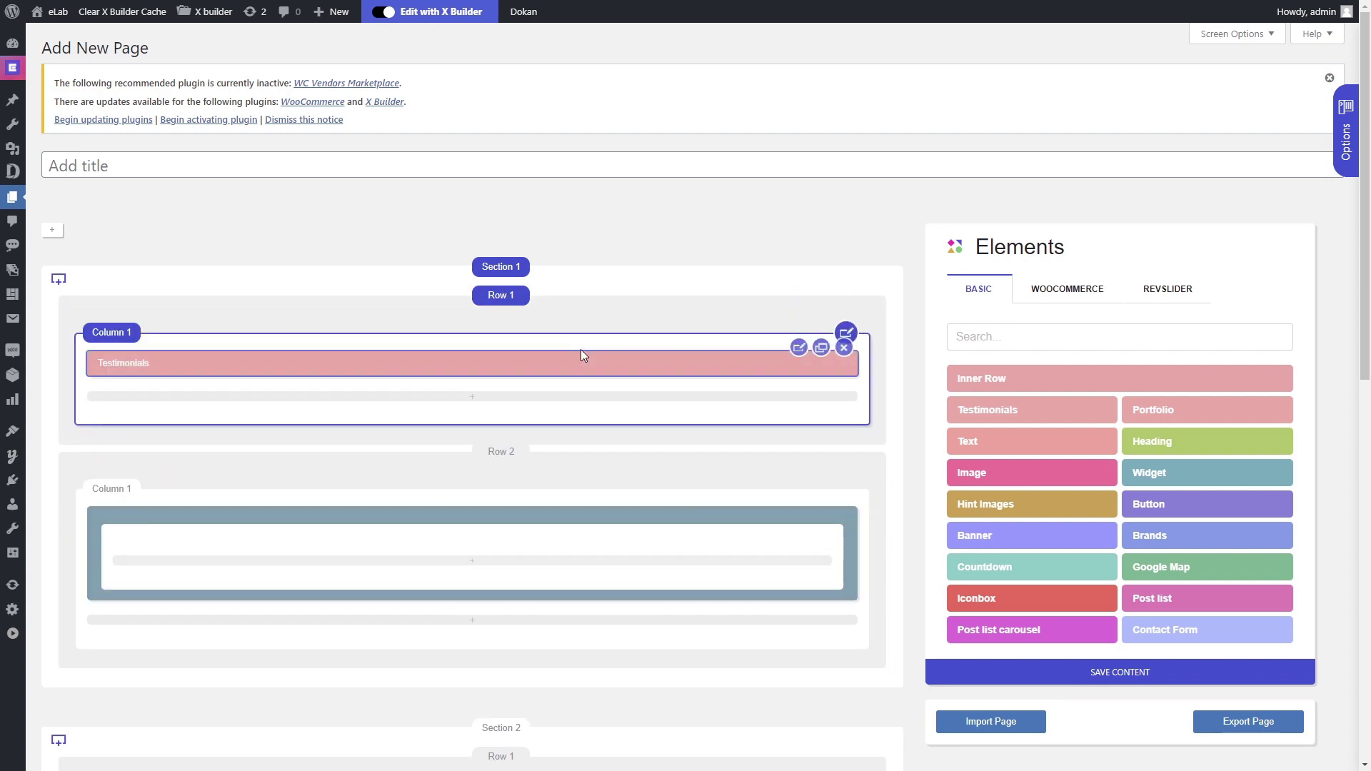
{"action": "left_click_drag", "start_coordinate": [633, 743], "coordinate": [606, 266]}
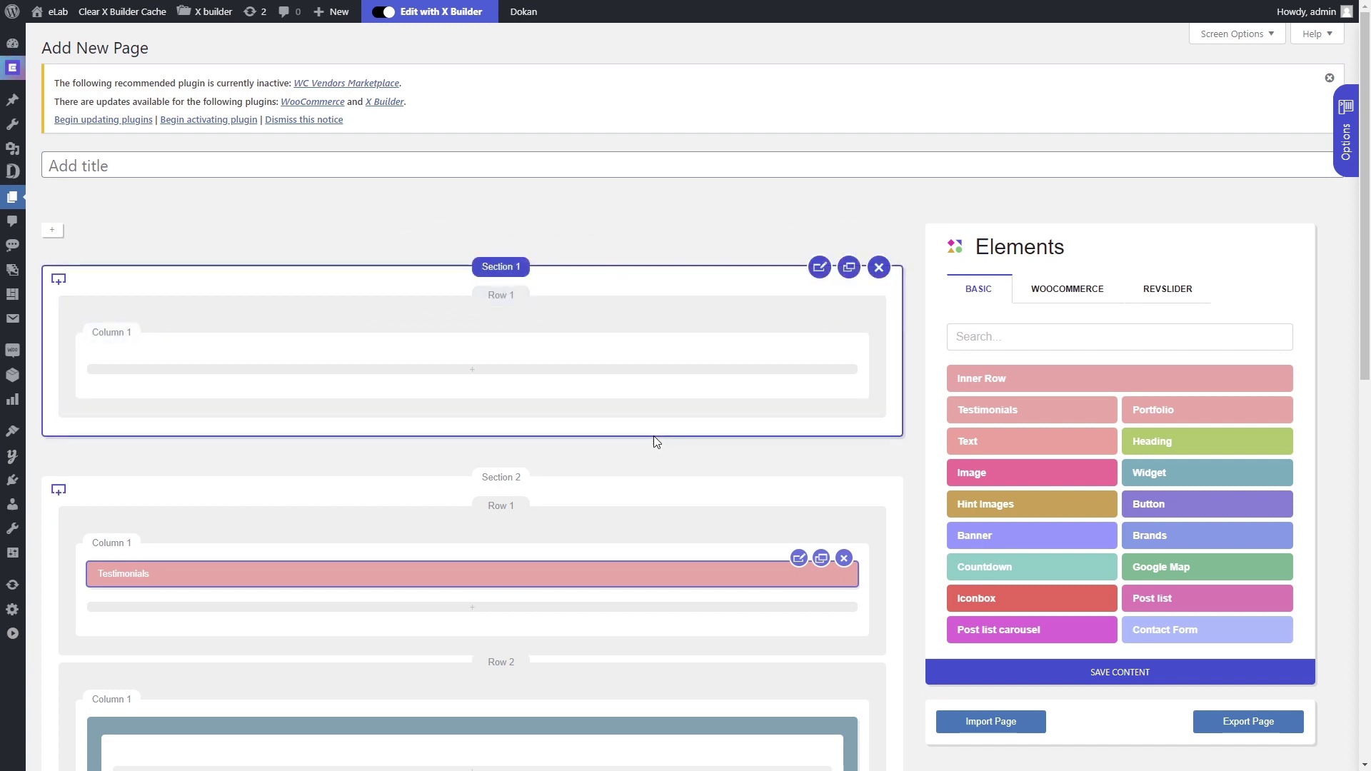
{"action": "scroll", "coordinate": [662, 463], "scroll_direction": "down", "scroll_amount": 2}
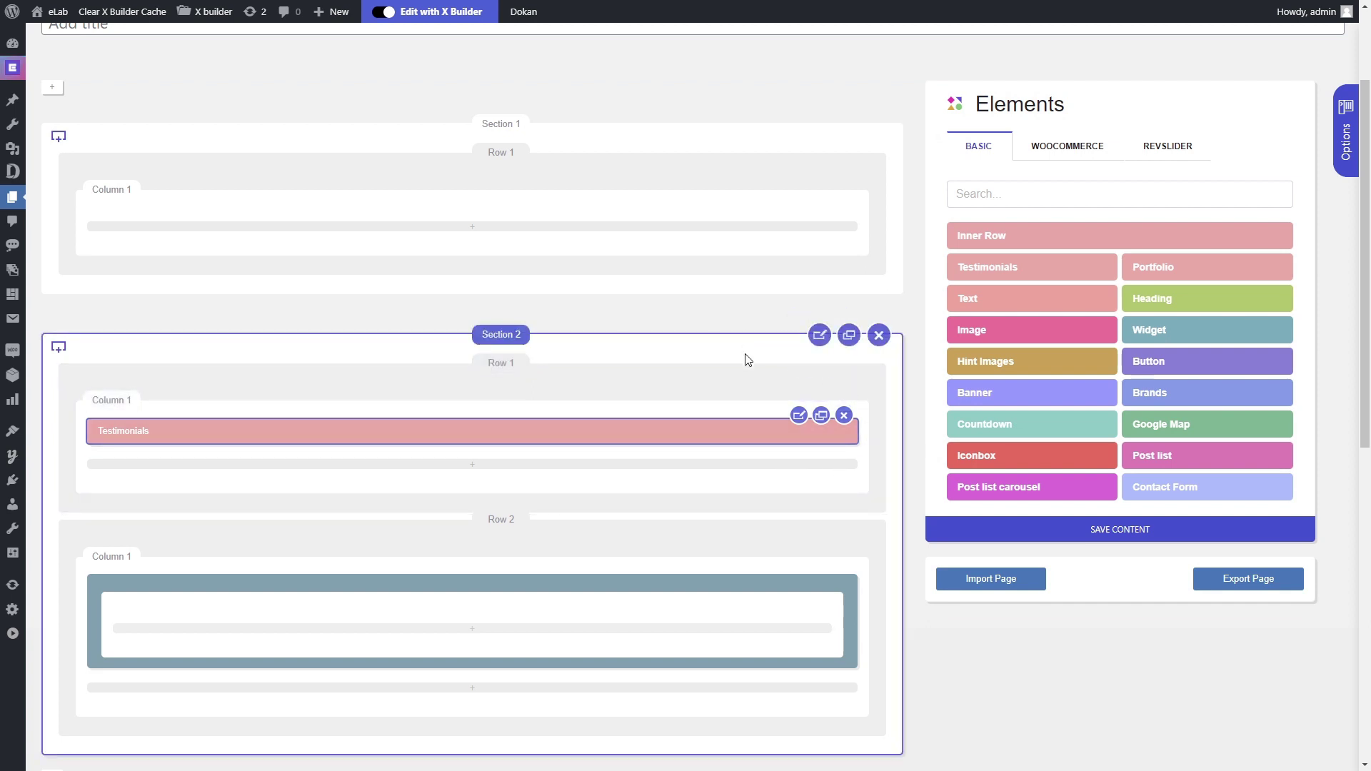
- Split the Testimonials row into two columns: Column 1 at 67% (8/12) and Column 2 at 33% (4/12)
{"action": "left_click", "coordinate": [808, 366]}
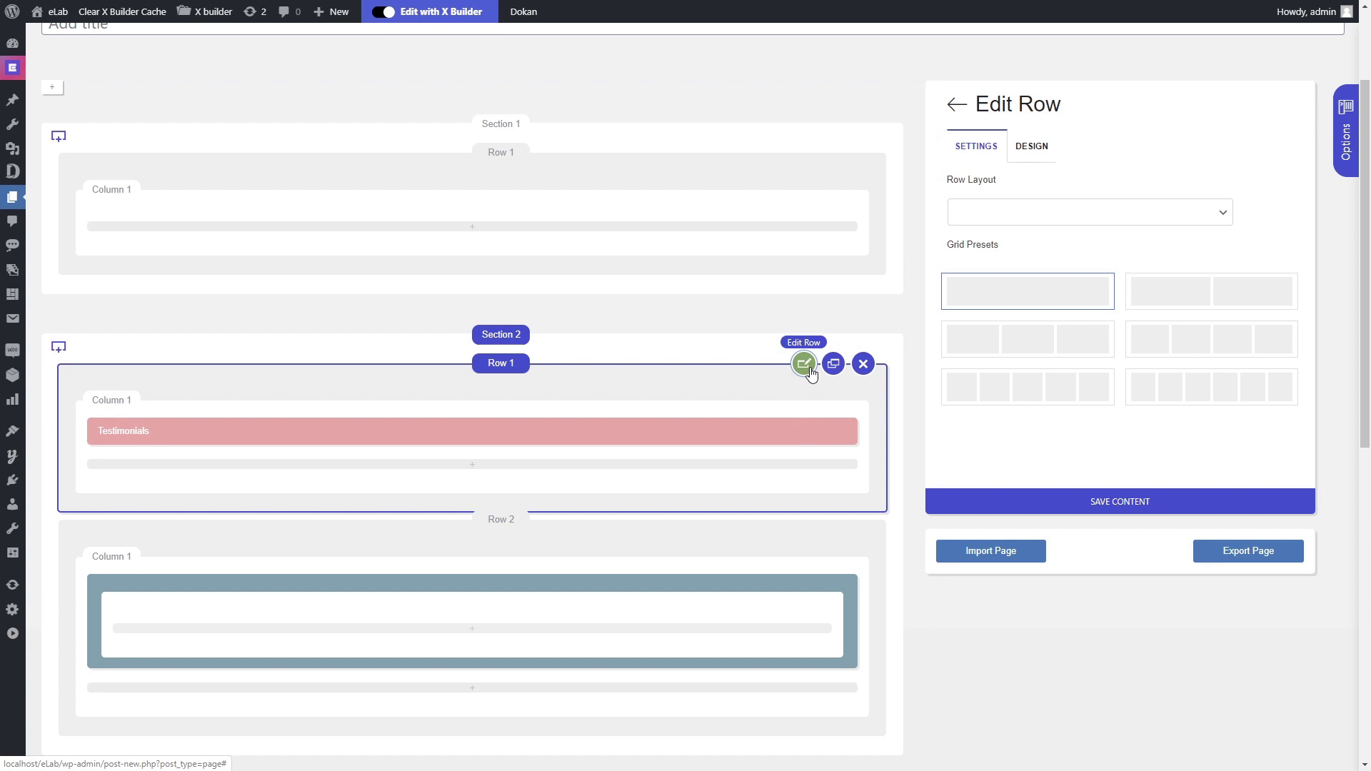
{"action": "left_click", "coordinate": [1145, 300]}
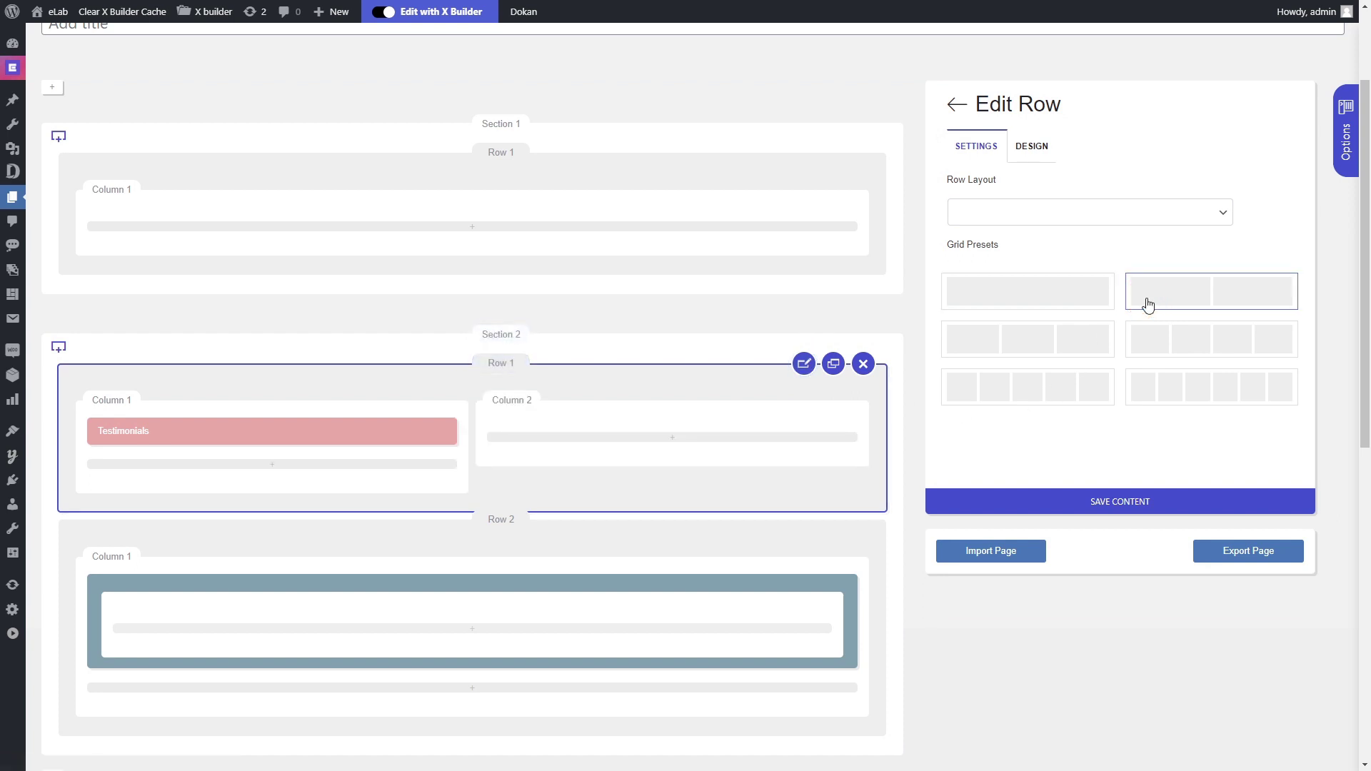
{"action": "mouse_move", "coordinate": [268, 430]}
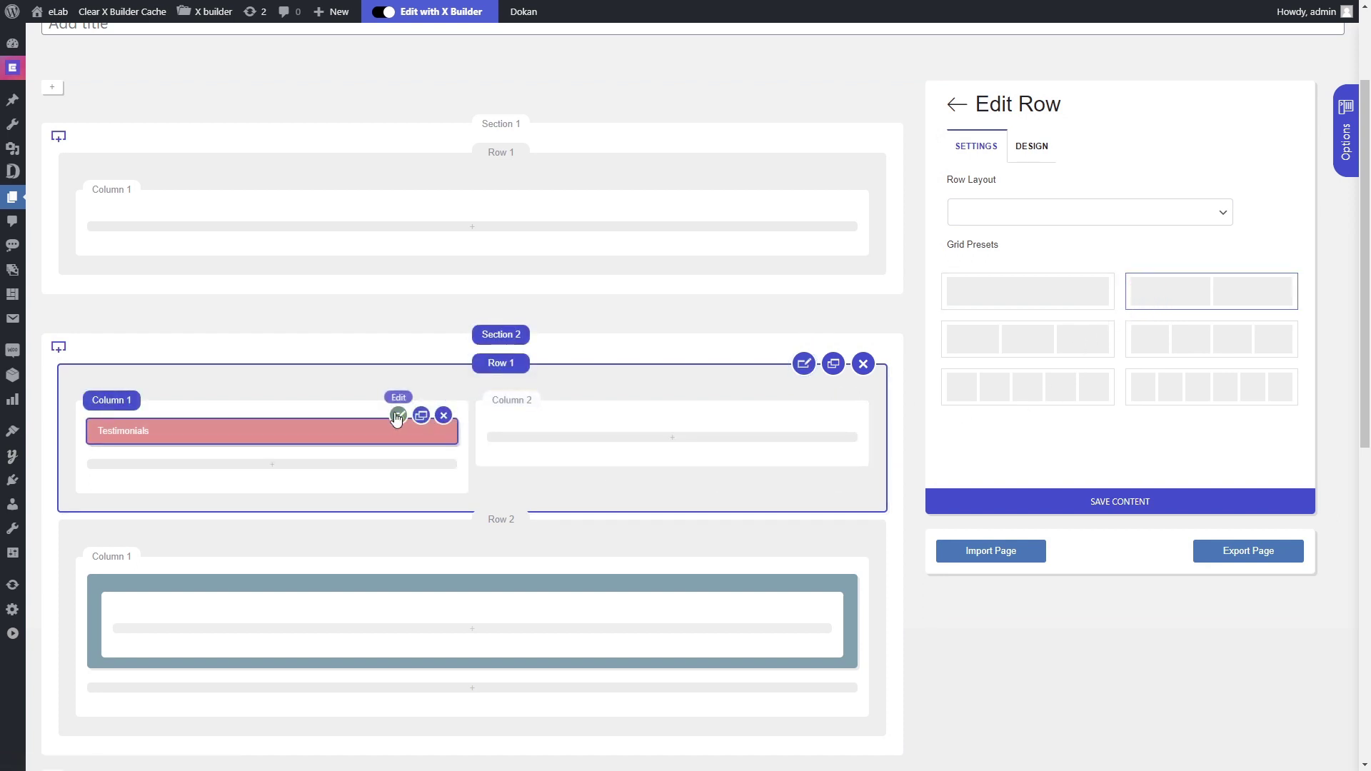
{"action": "left_click", "coordinate": [445, 403]}
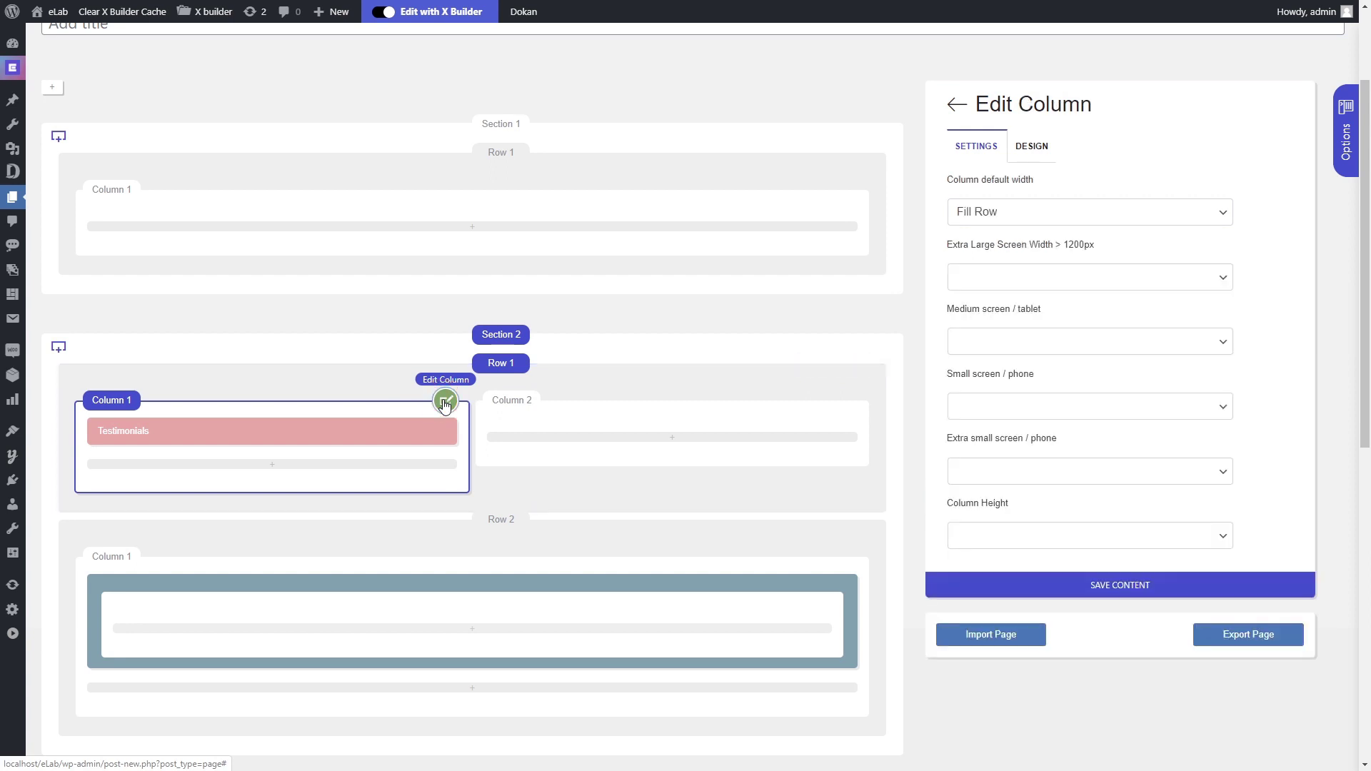
{"action": "left_click", "coordinate": [1061, 216]}
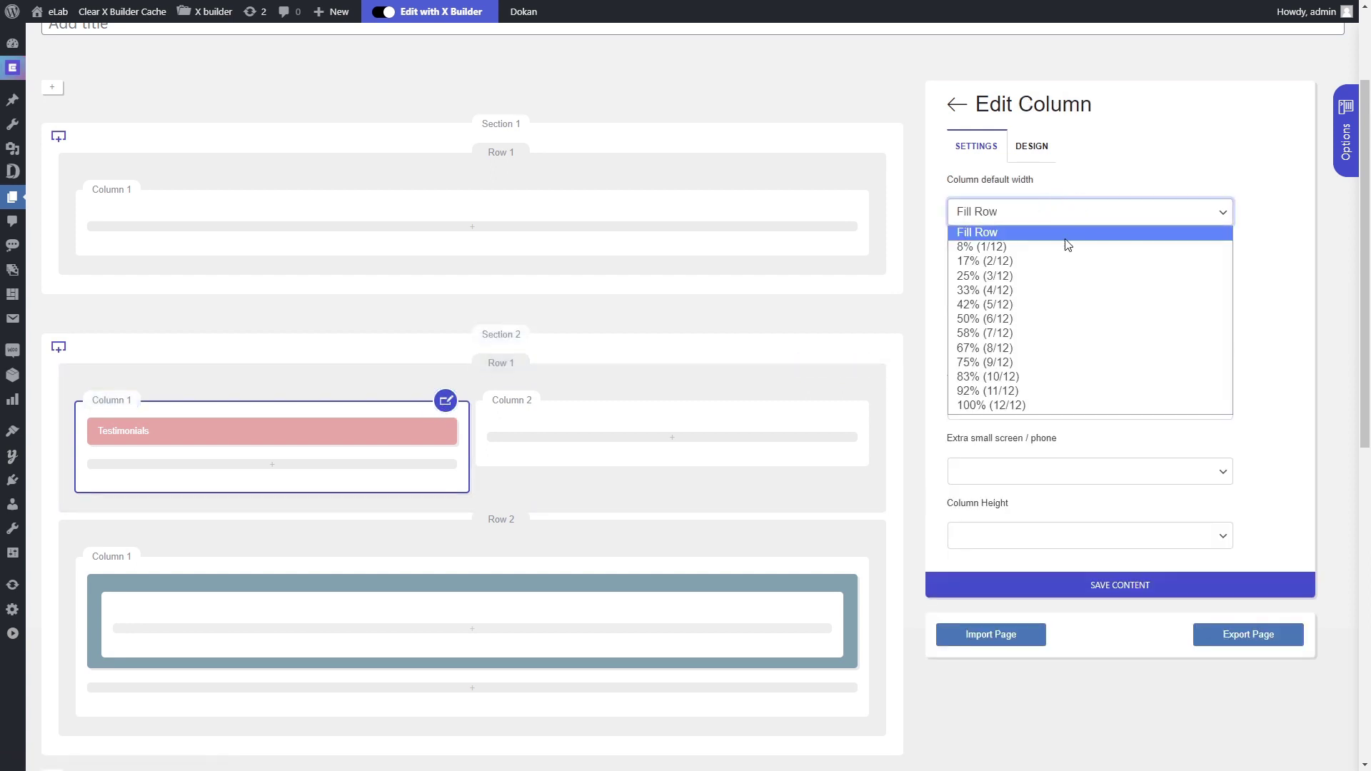
{"action": "left_click", "coordinate": [1046, 349]}
{"action": "left_click", "coordinate": [846, 400]}
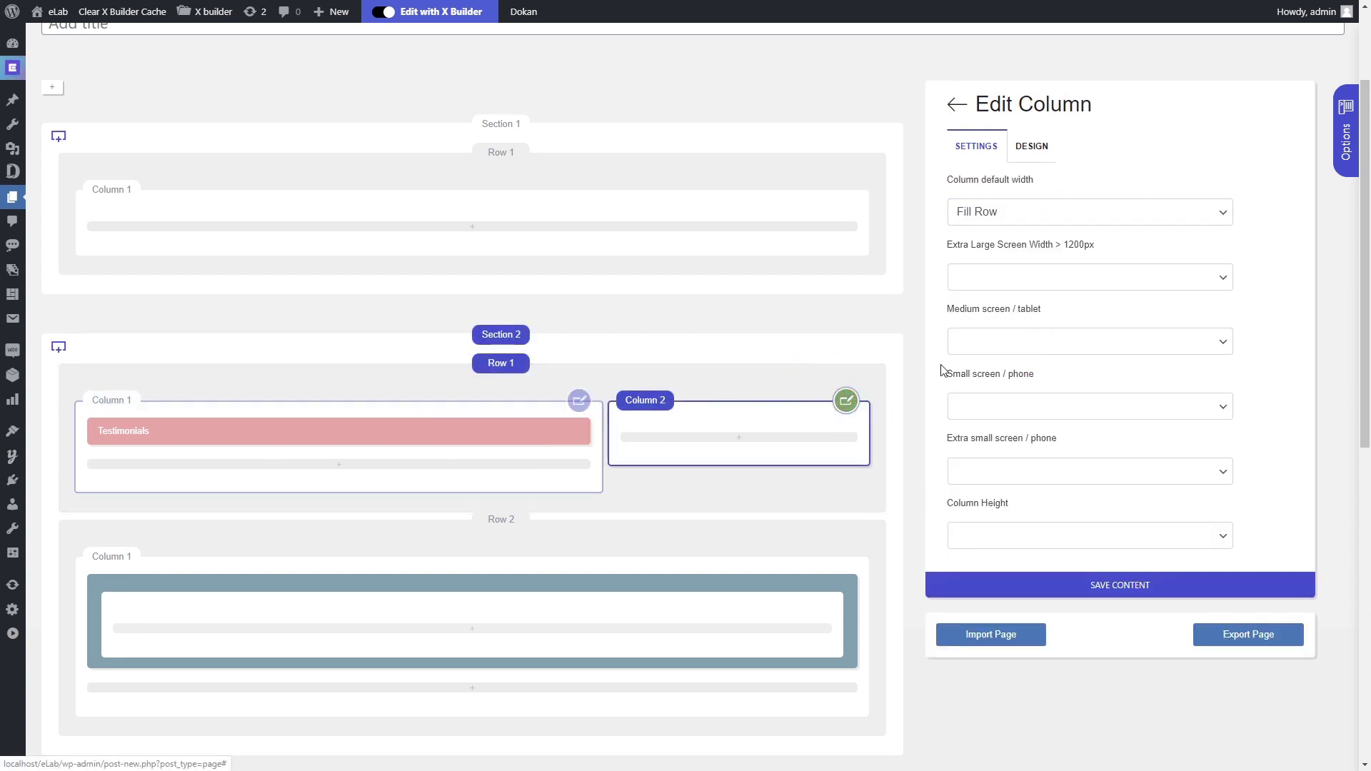
{"action": "left_click", "coordinate": [1050, 211]}
{"action": "left_click", "coordinate": [1039, 278]}
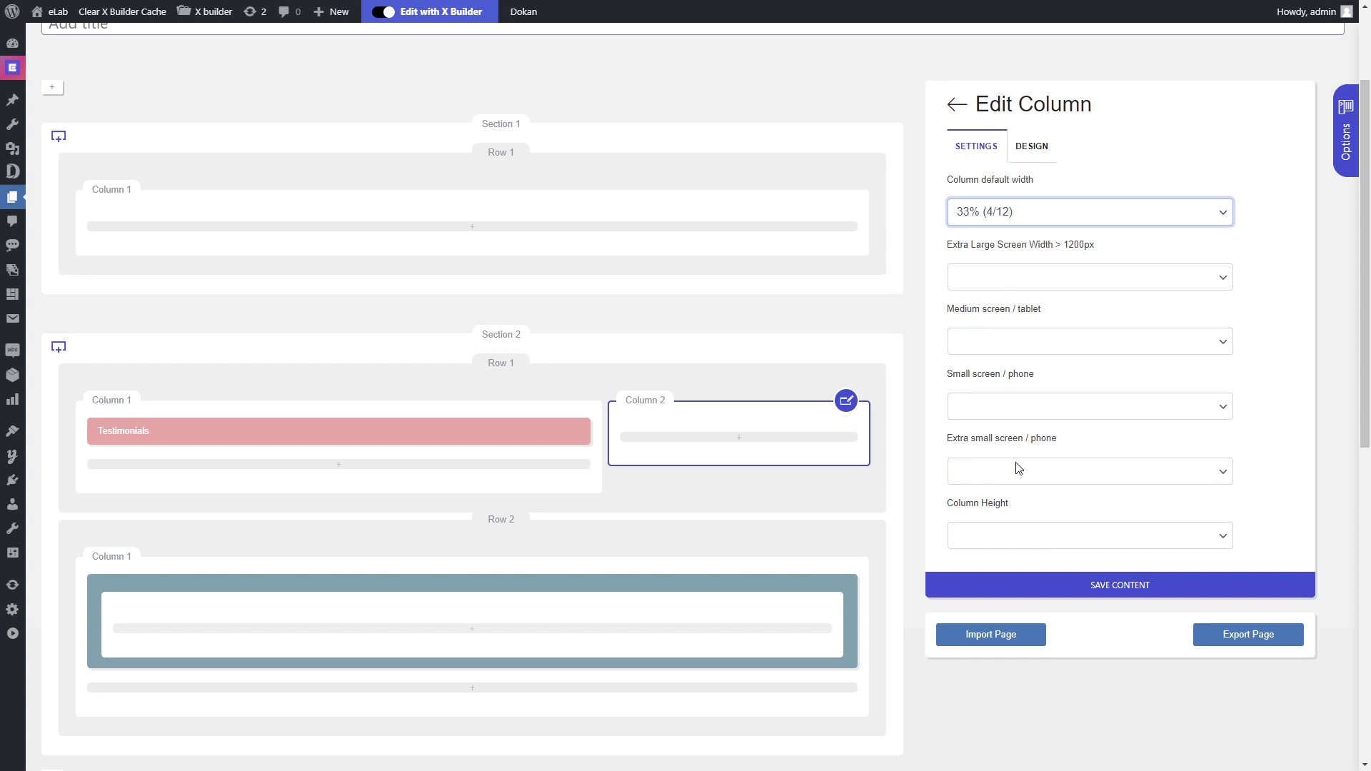
{"action": "left_click", "coordinate": [955, 105]}
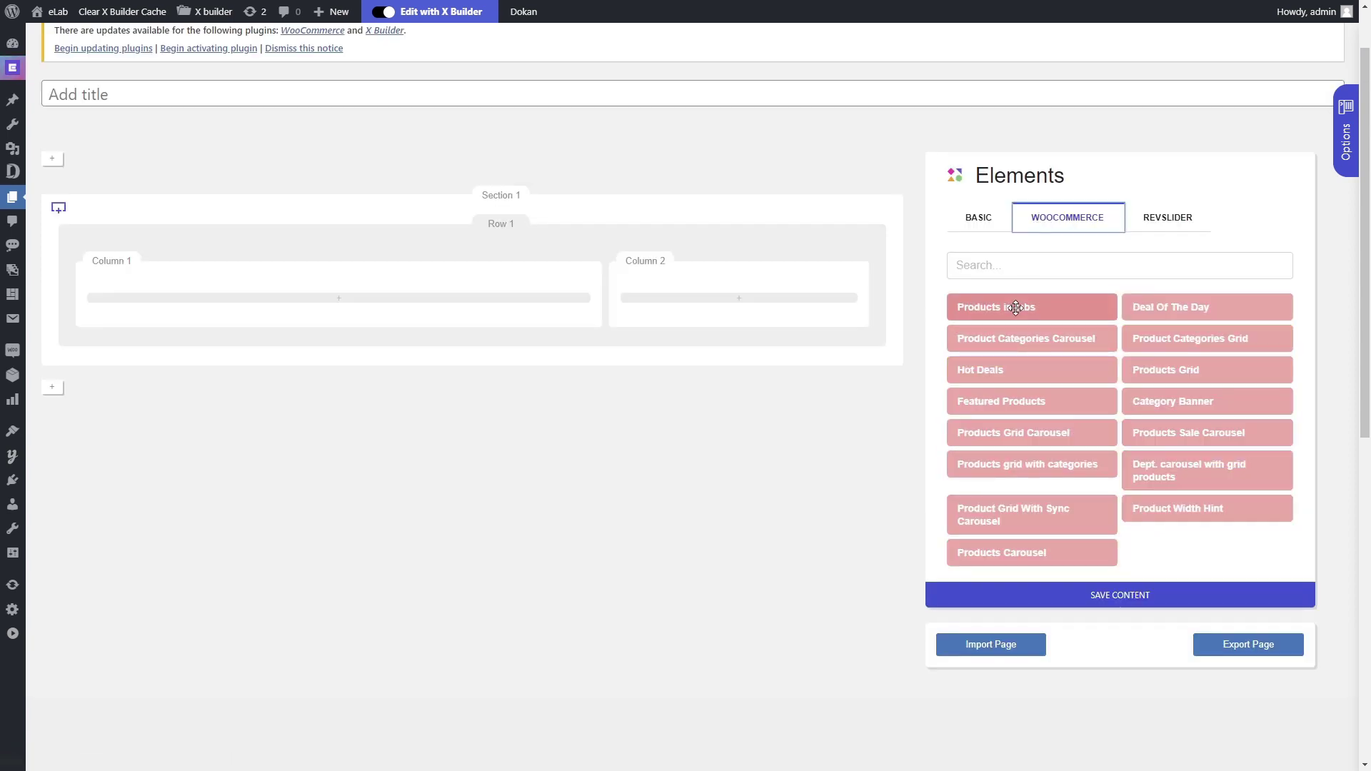
- Add a Products in tabs element to Column 1 and a Deal Of The Day element to Column 2
{"action": "left_click_drag", "start_coordinate": [1010, 306], "coordinate": [459, 294]}
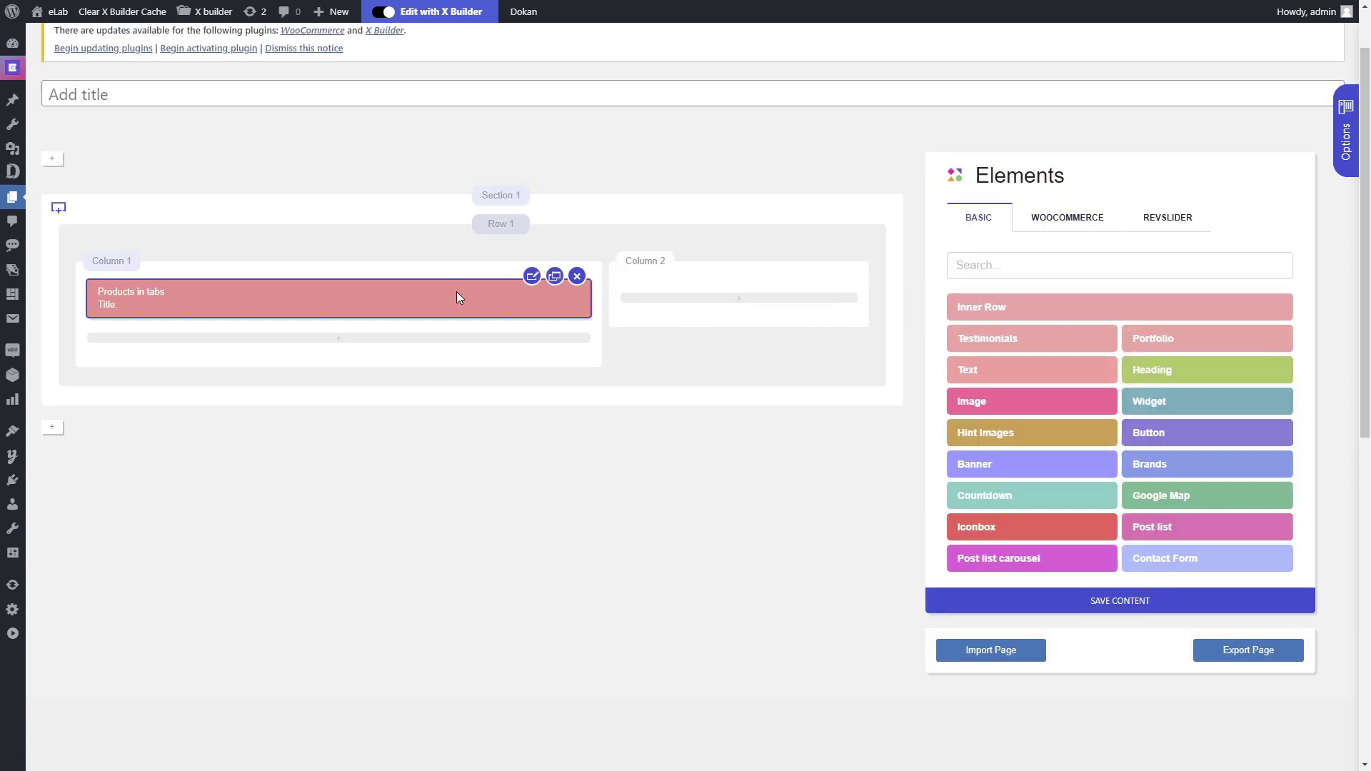
{"action": "left_click", "coordinate": [1066, 216]}
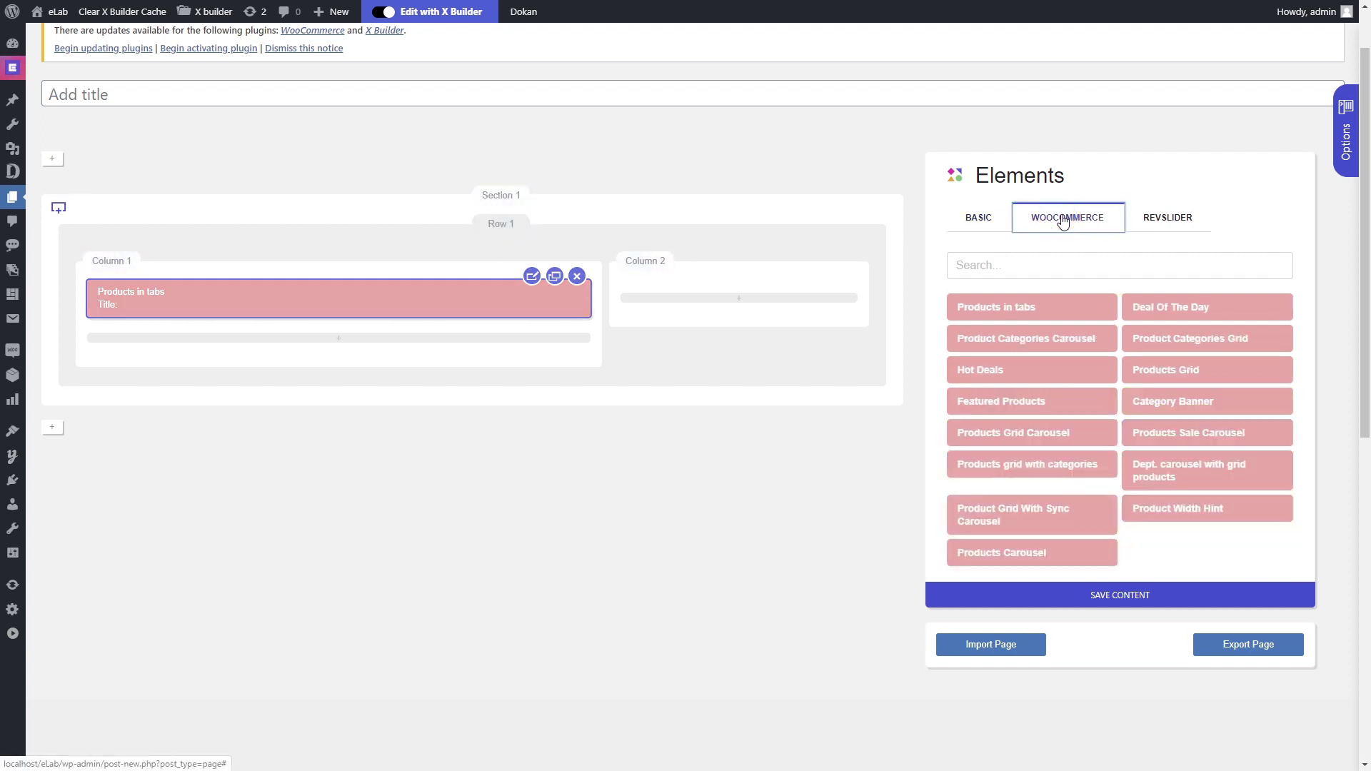
{"action": "left_click_drag", "start_coordinate": [1151, 307], "coordinate": [739, 309]}
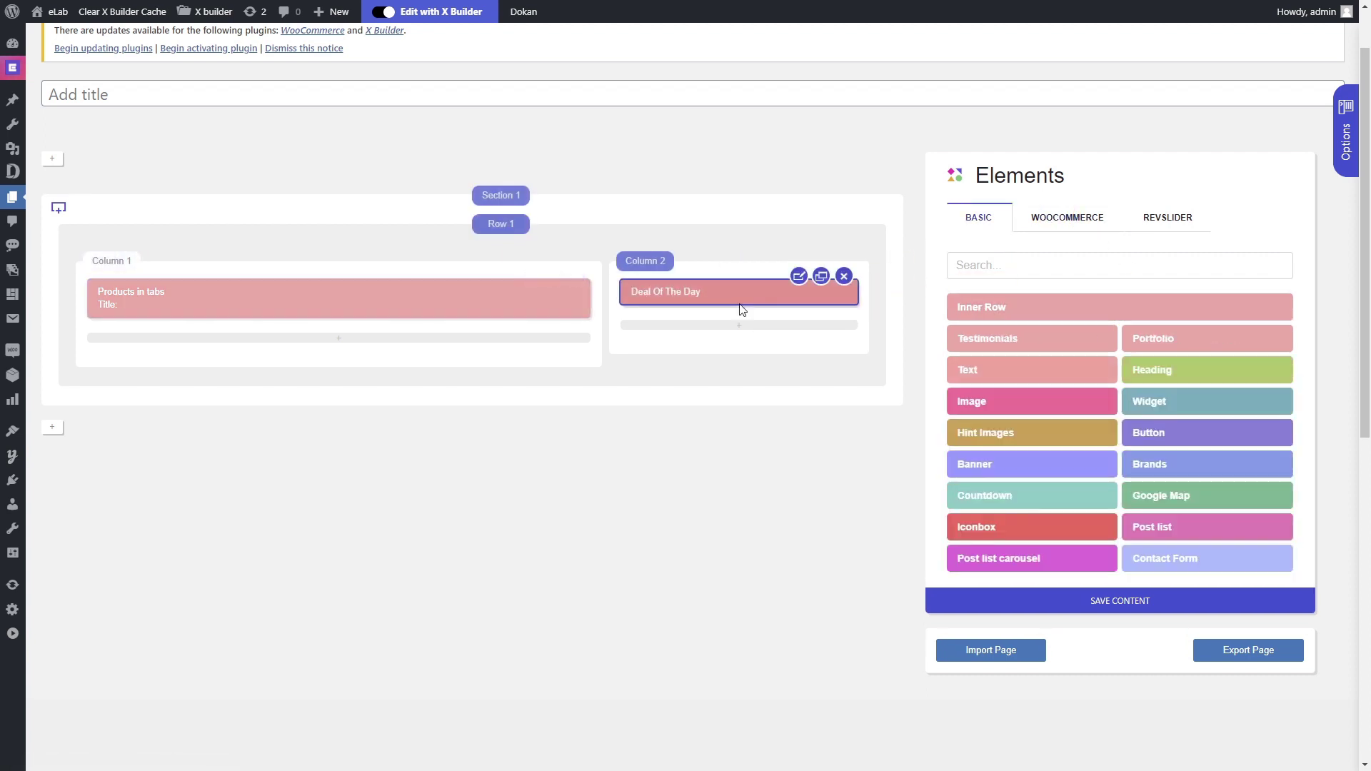
- Set the Products in tabs title, include latest products, and use the Horizontal product view
{"action": "left_click", "coordinate": [532, 277]}
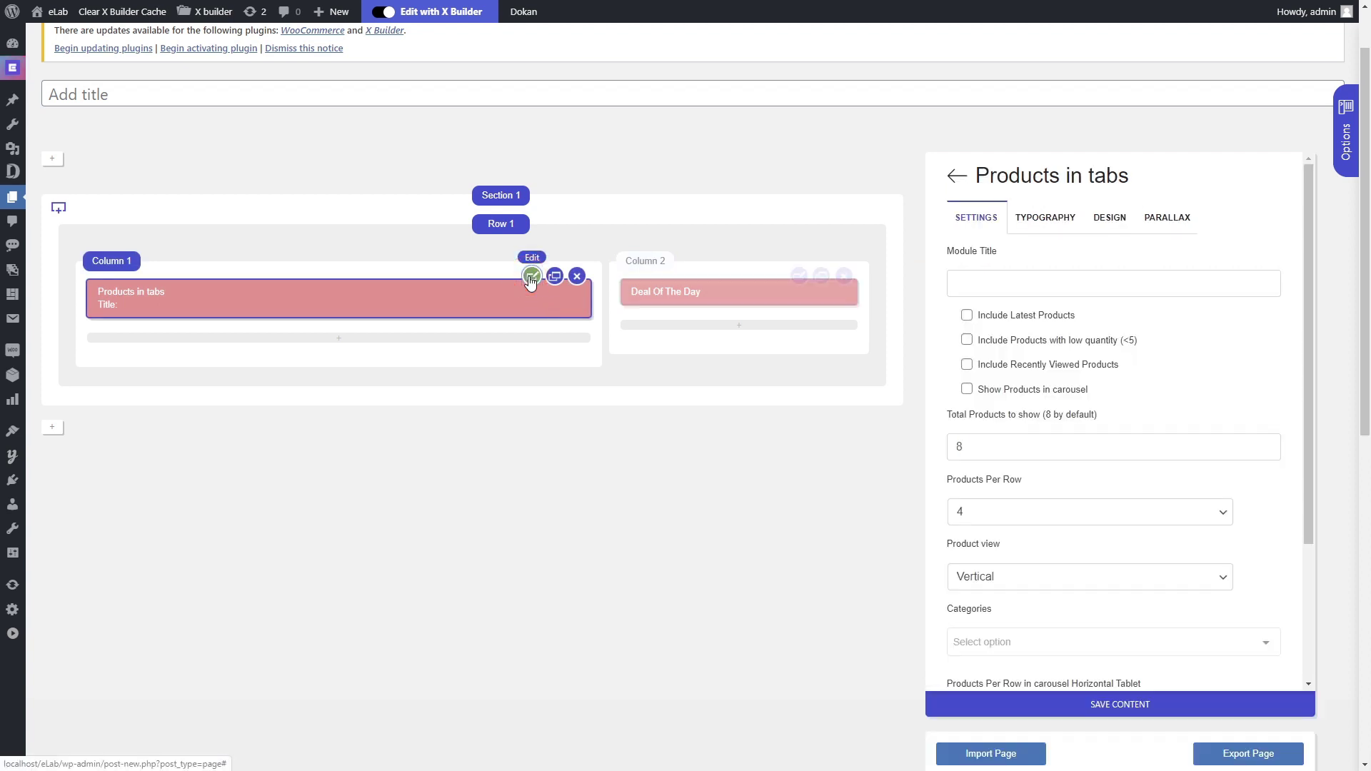
{"action": "left_click", "coordinate": [969, 280]}
{"action": "type", "text": "Latest"}
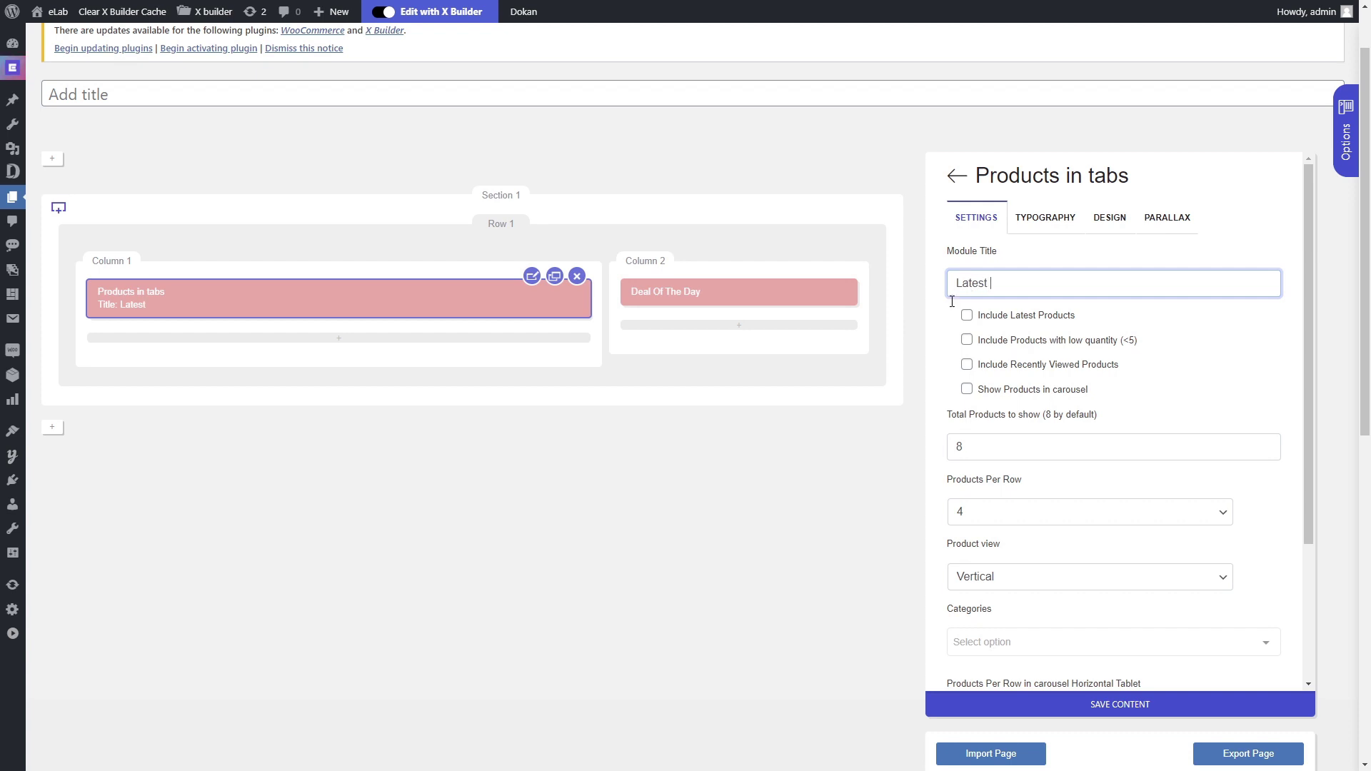
{"action": "left_click", "coordinate": [966, 315]}
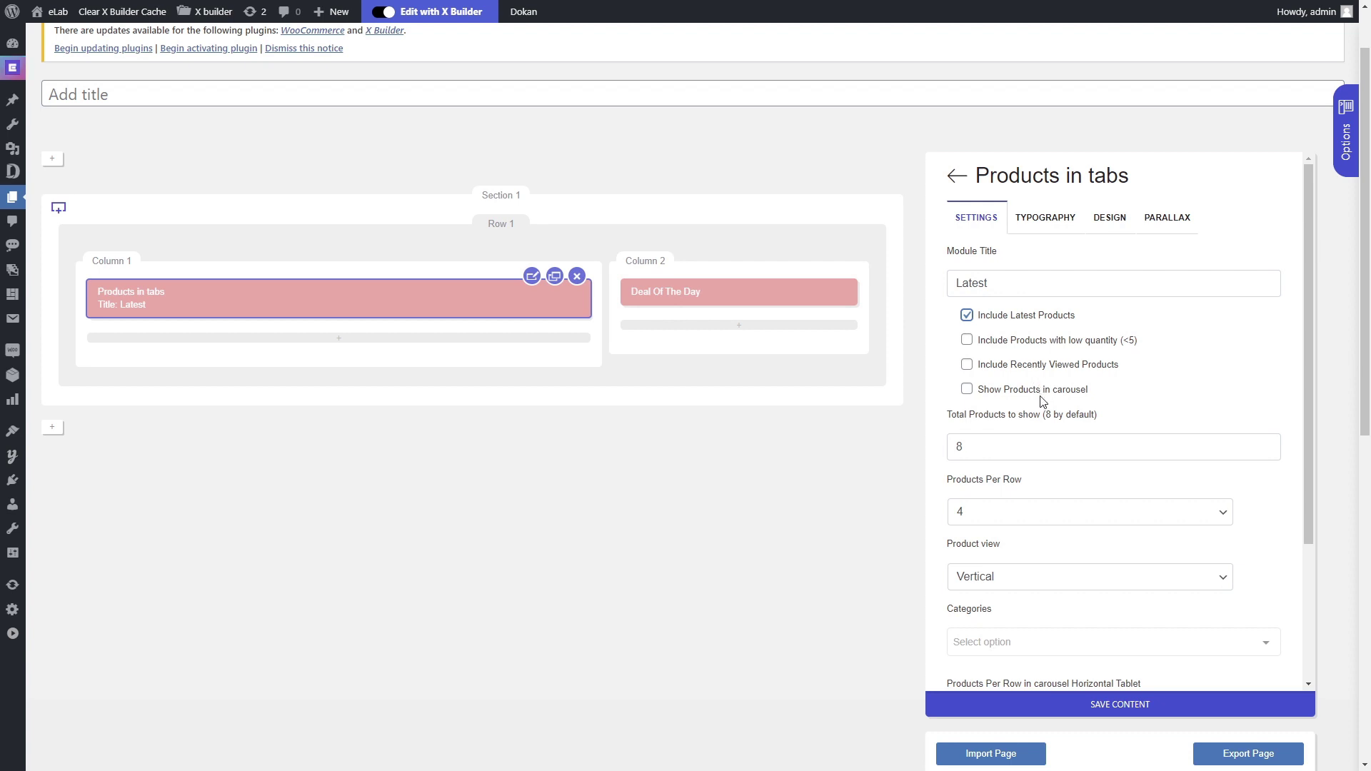
{"action": "scroll", "coordinate": [1041, 401], "scroll_direction": "down", "scroll_amount": 2}
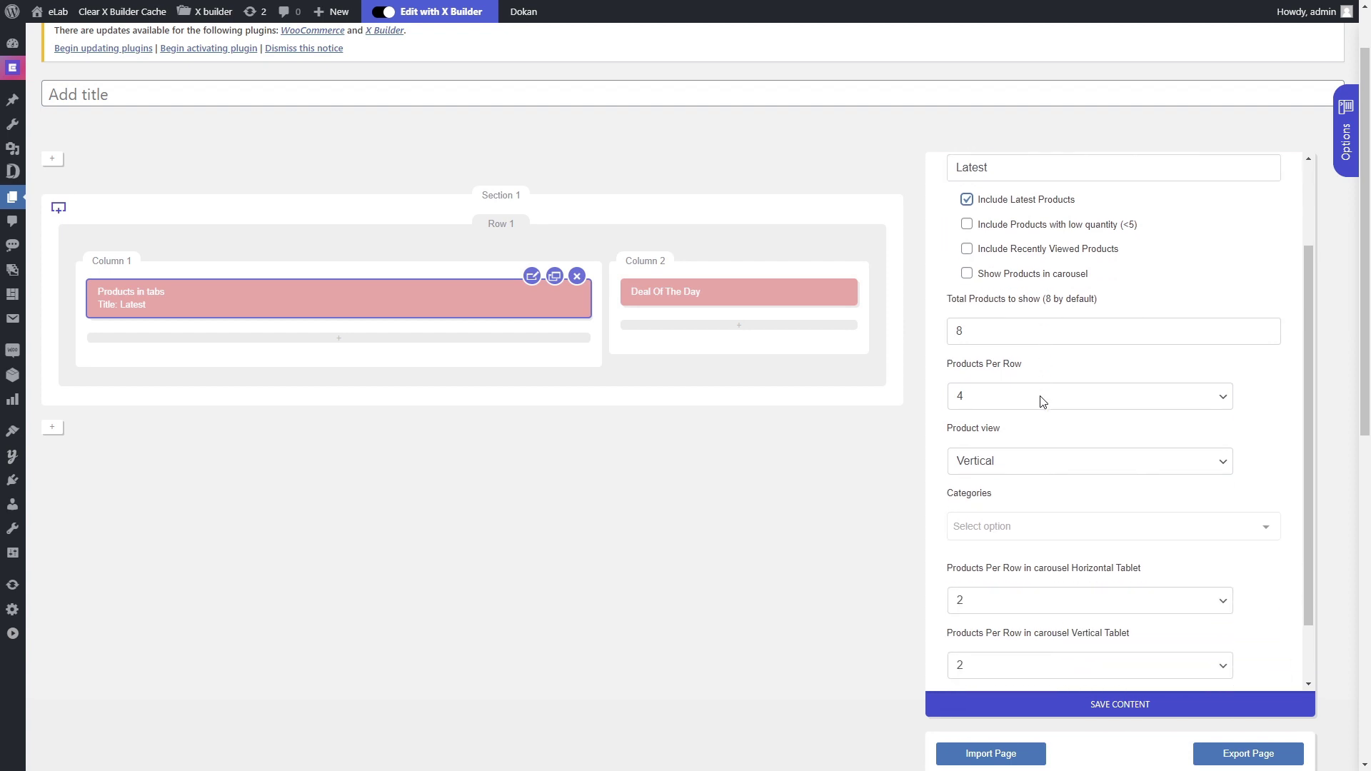
{"action": "left_click", "coordinate": [1048, 433]}
{"action": "left_click", "coordinate": [1043, 468]}
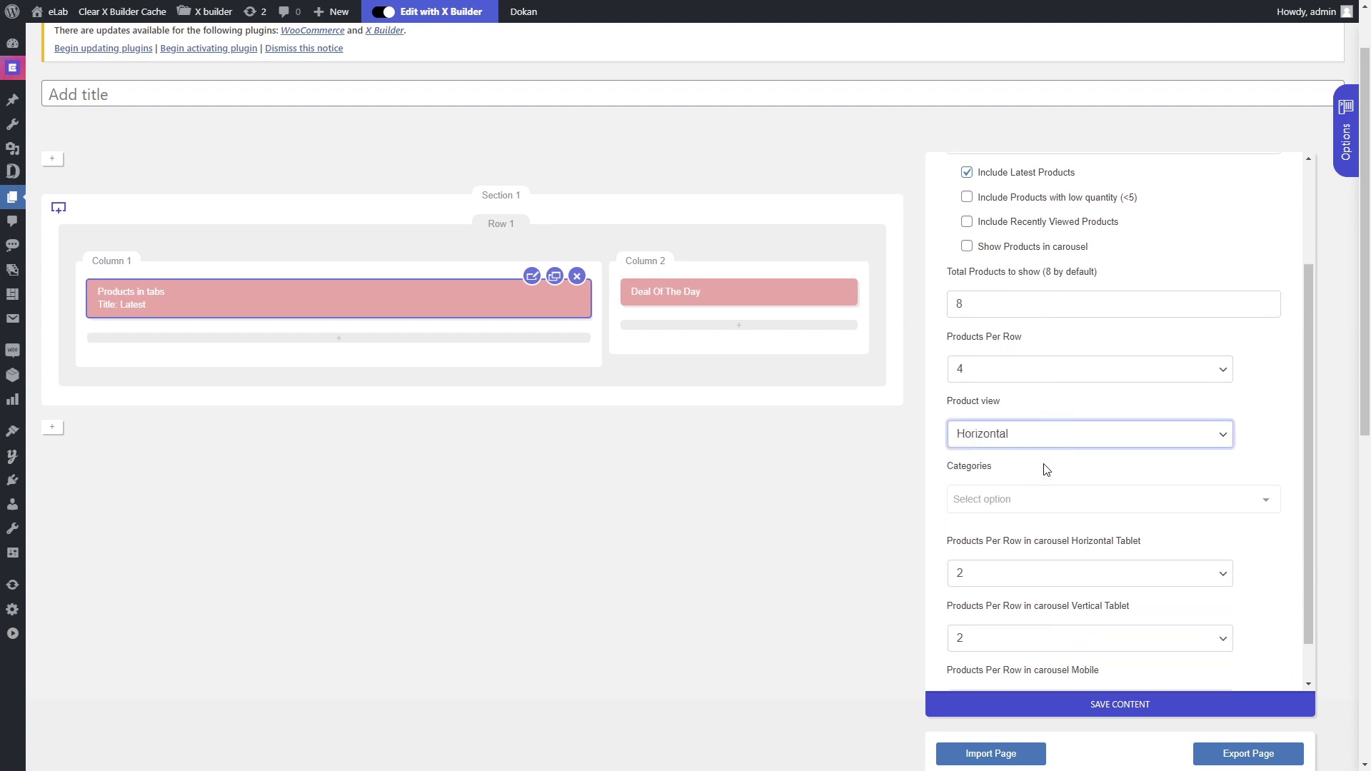
{"action": "left_click", "coordinate": [1046, 469]}
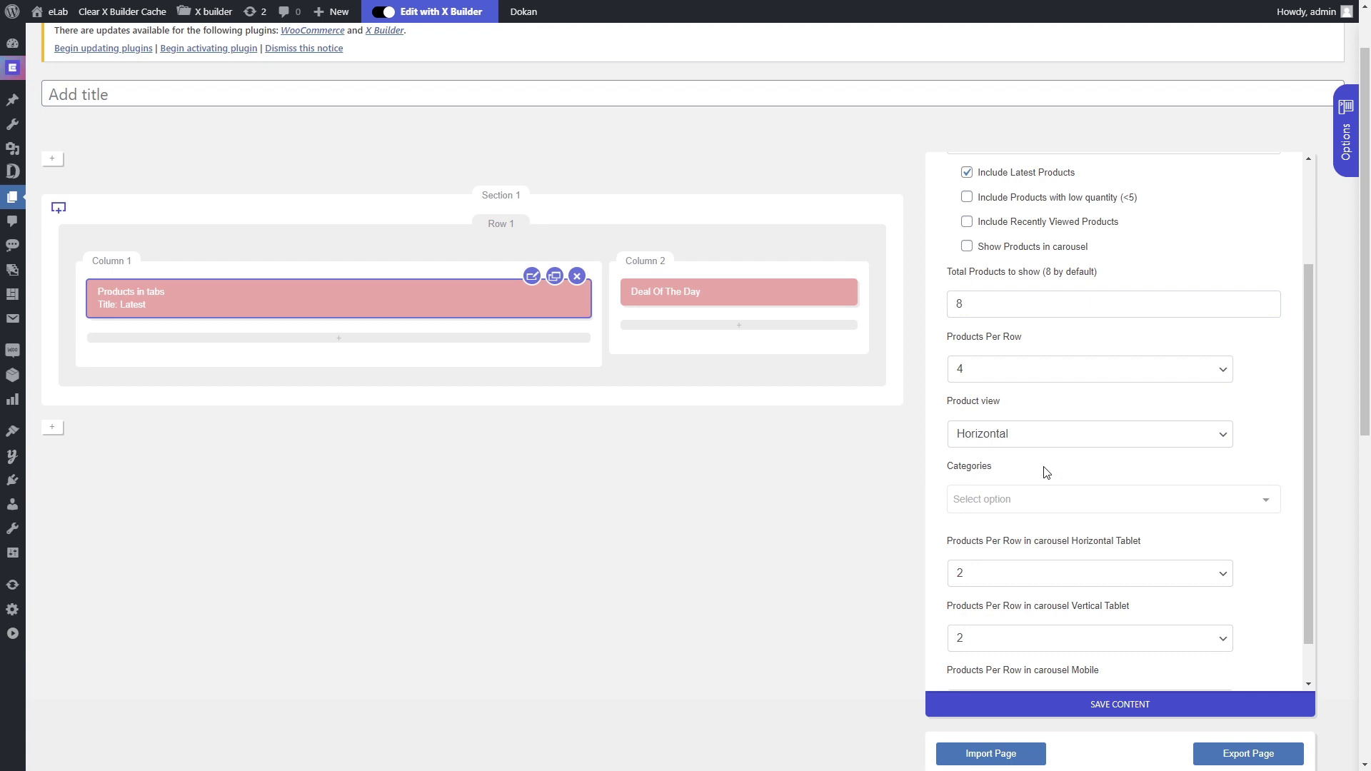
- Filter Products in tabs to the Action Video Cameras and All Cameras & Photos categories
{"action": "left_click", "coordinate": [1035, 498]}
{"action": "left_click", "coordinate": [1029, 589]}
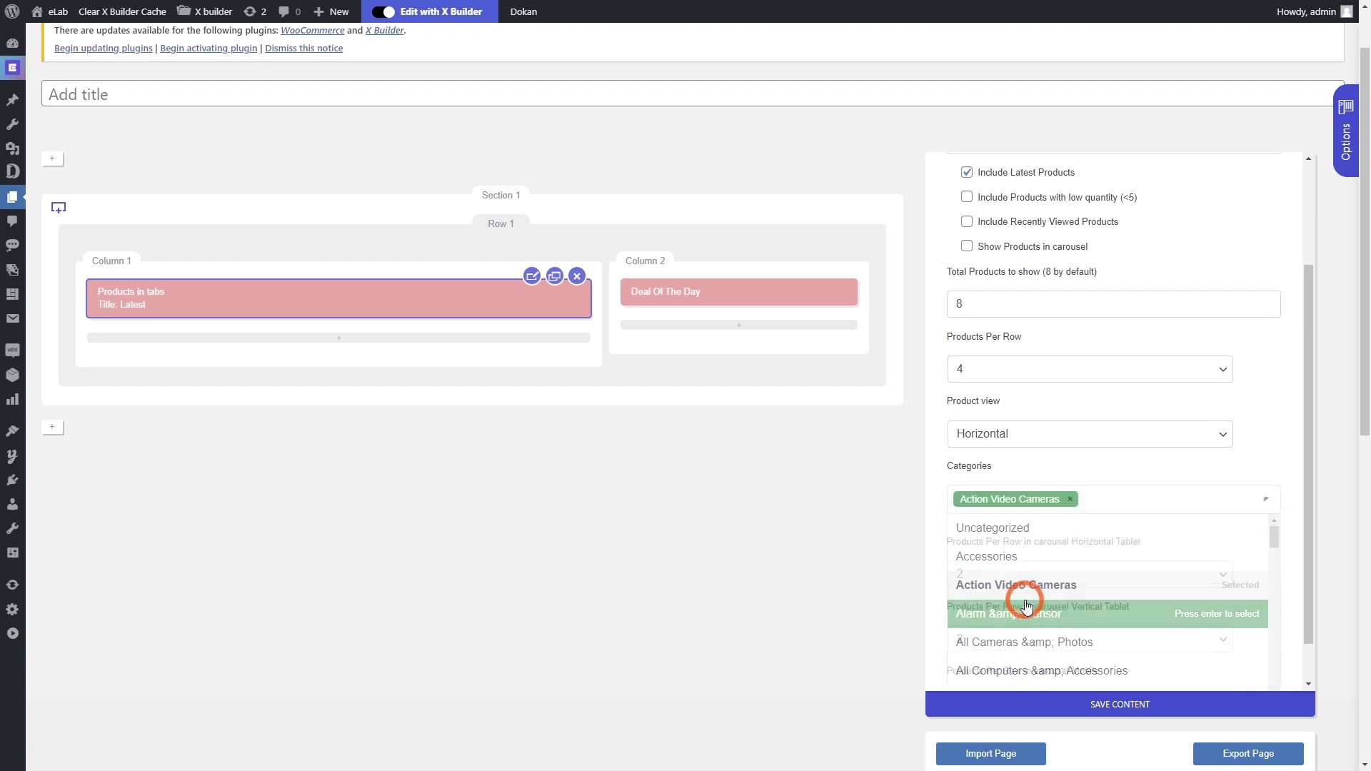
{"action": "left_click", "coordinate": [1123, 497]}
{"action": "left_click", "coordinate": [1075, 642]}
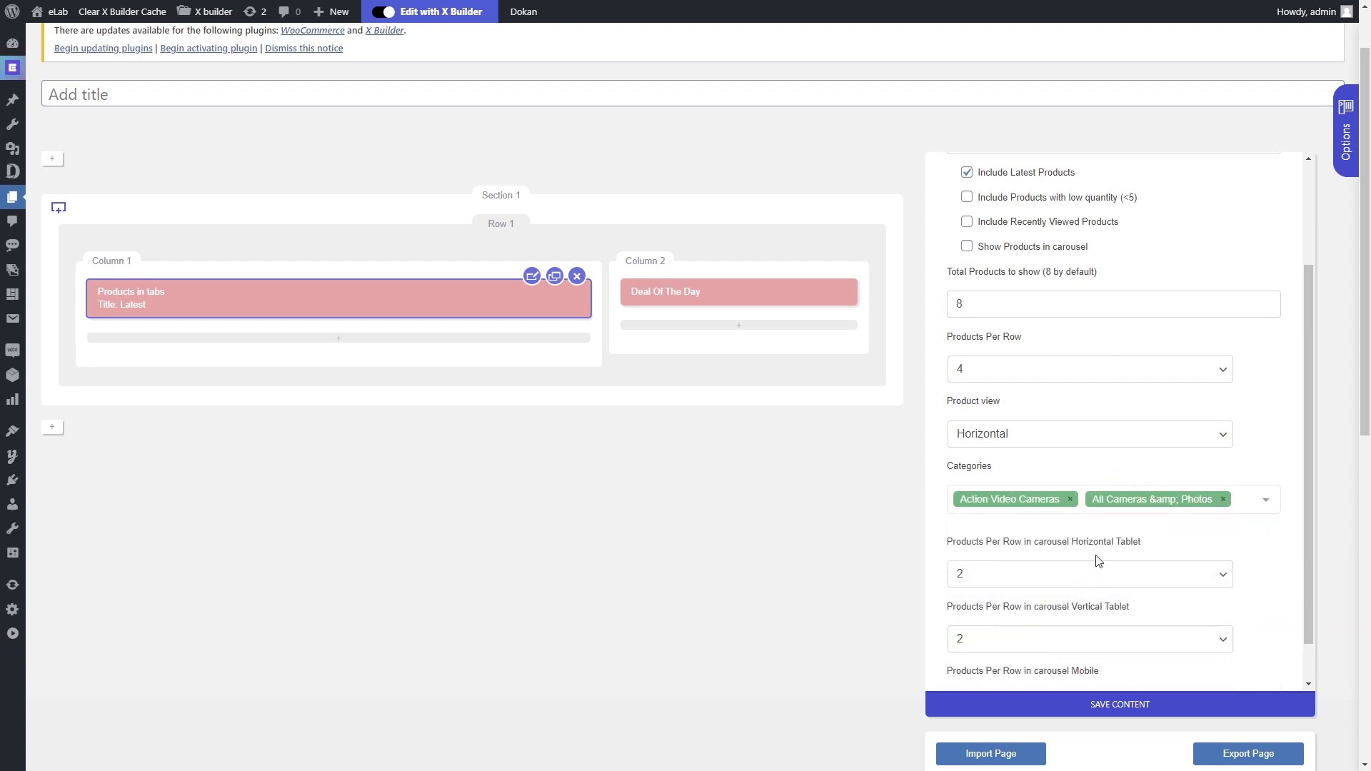
{"action": "scroll", "coordinate": [1086, 537], "scroll_direction": "down", "scroll_amount": 1}
{"action": "scroll", "coordinate": [1087, 537], "scroll_direction": "down", "scroll_amount": 1}
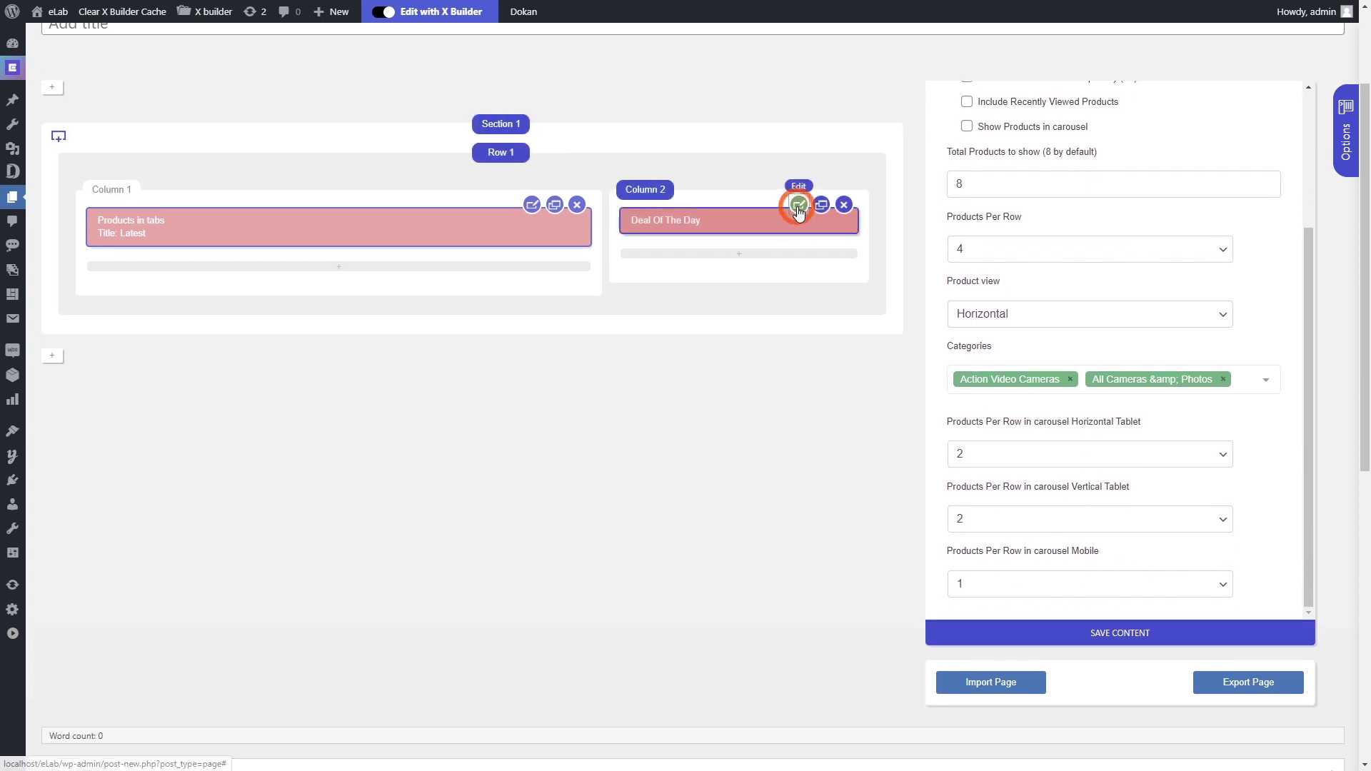
- Feature AA Laptop Air and AD QLed TV UltraHD Curved in Deal Of The Day and save the page content
{"action": "left_click", "coordinate": [798, 205]}
{"action": "left_click", "coordinate": [992, 278]}
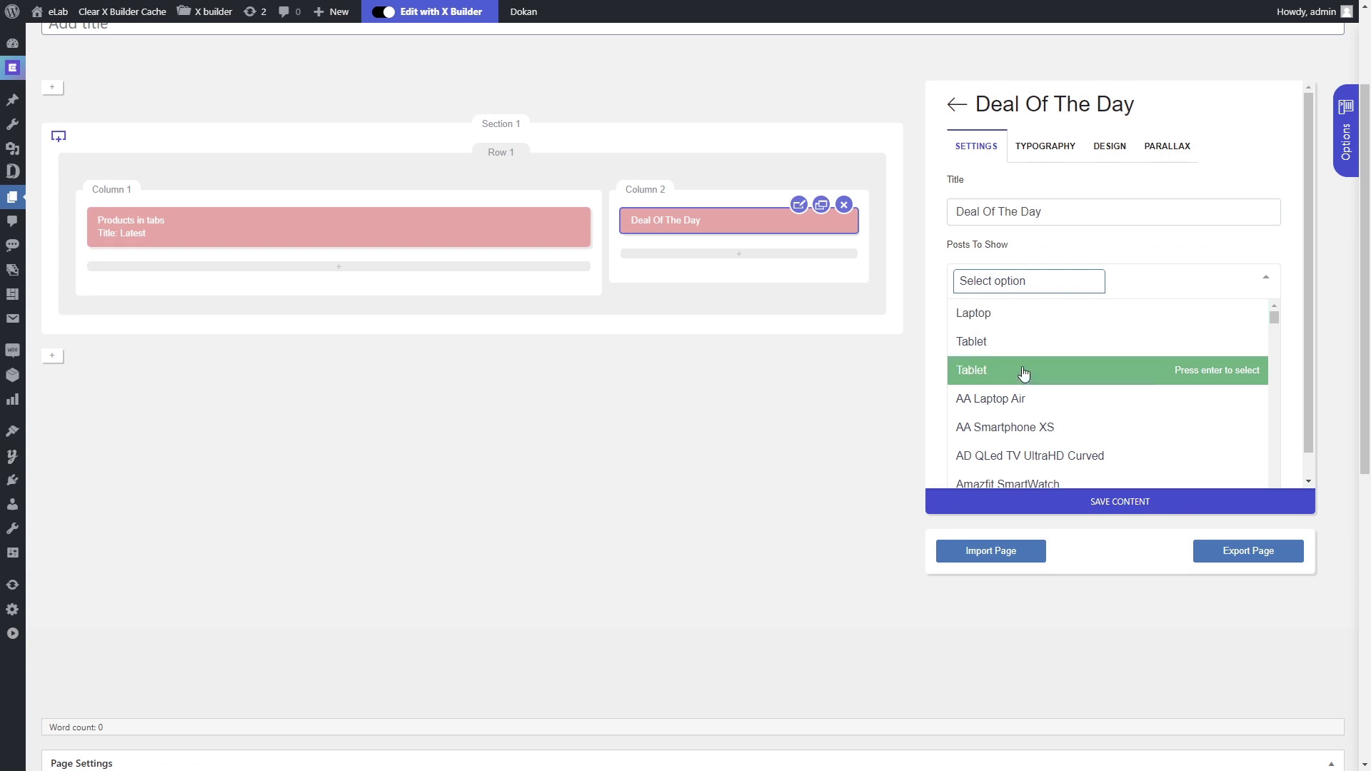
{"action": "left_click", "coordinate": [1025, 393]}
{"action": "left_click", "coordinate": [1103, 286]}
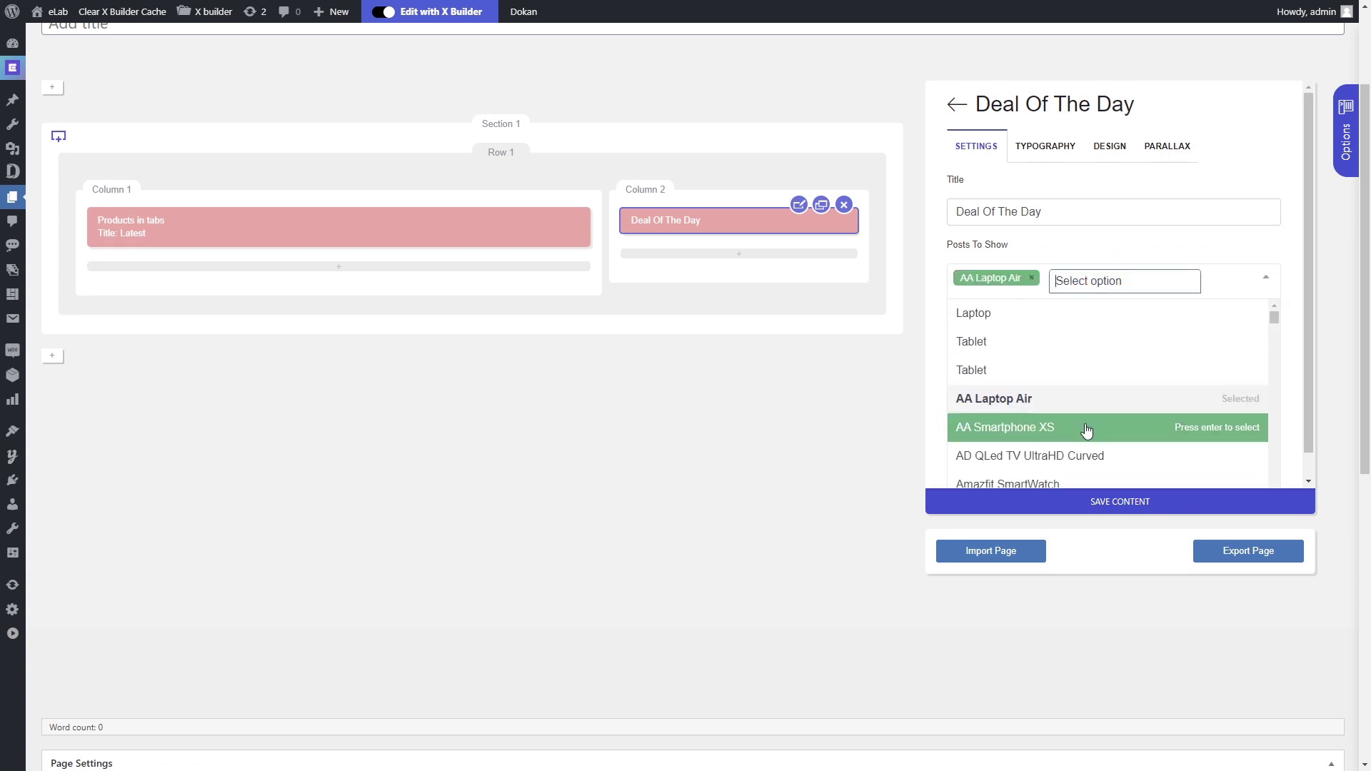
{"action": "left_click", "coordinate": [1080, 454]}
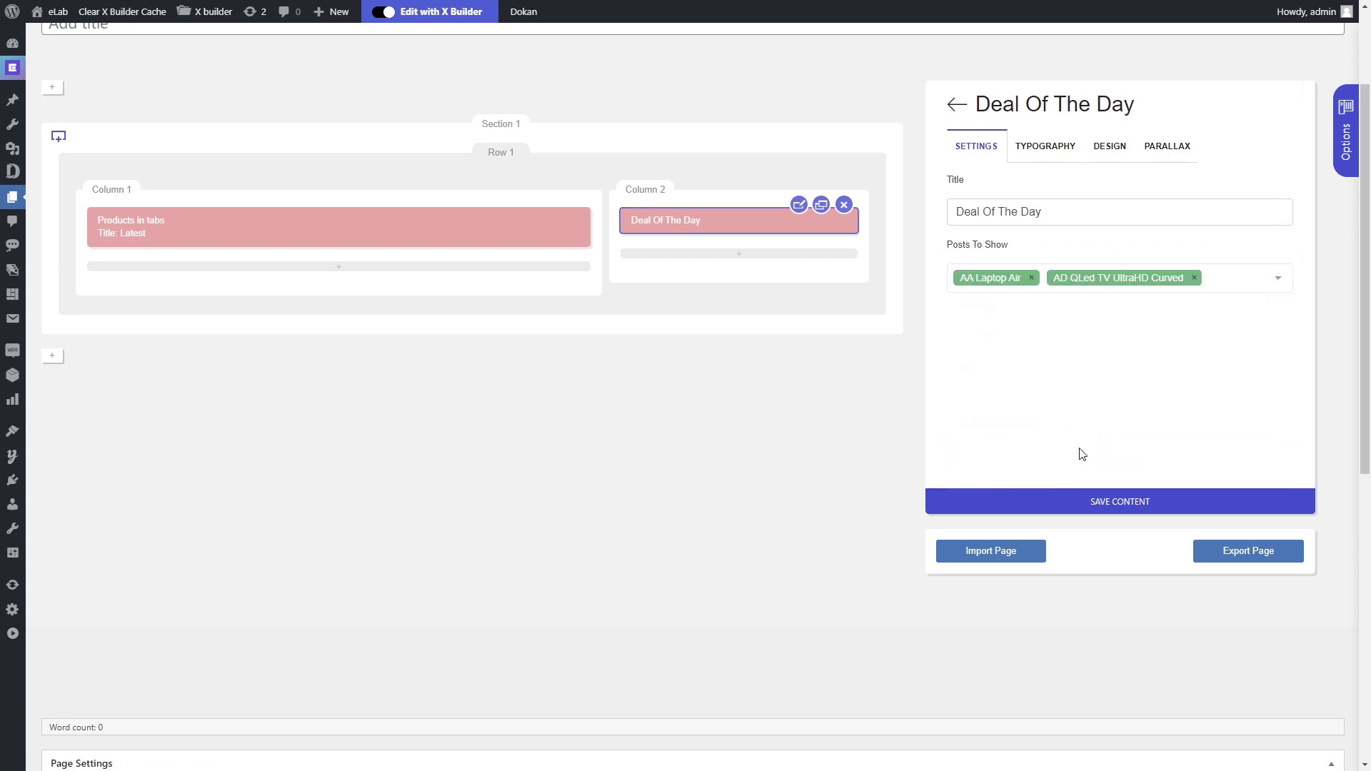
{"action": "left_click", "coordinate": [1095, 502]}
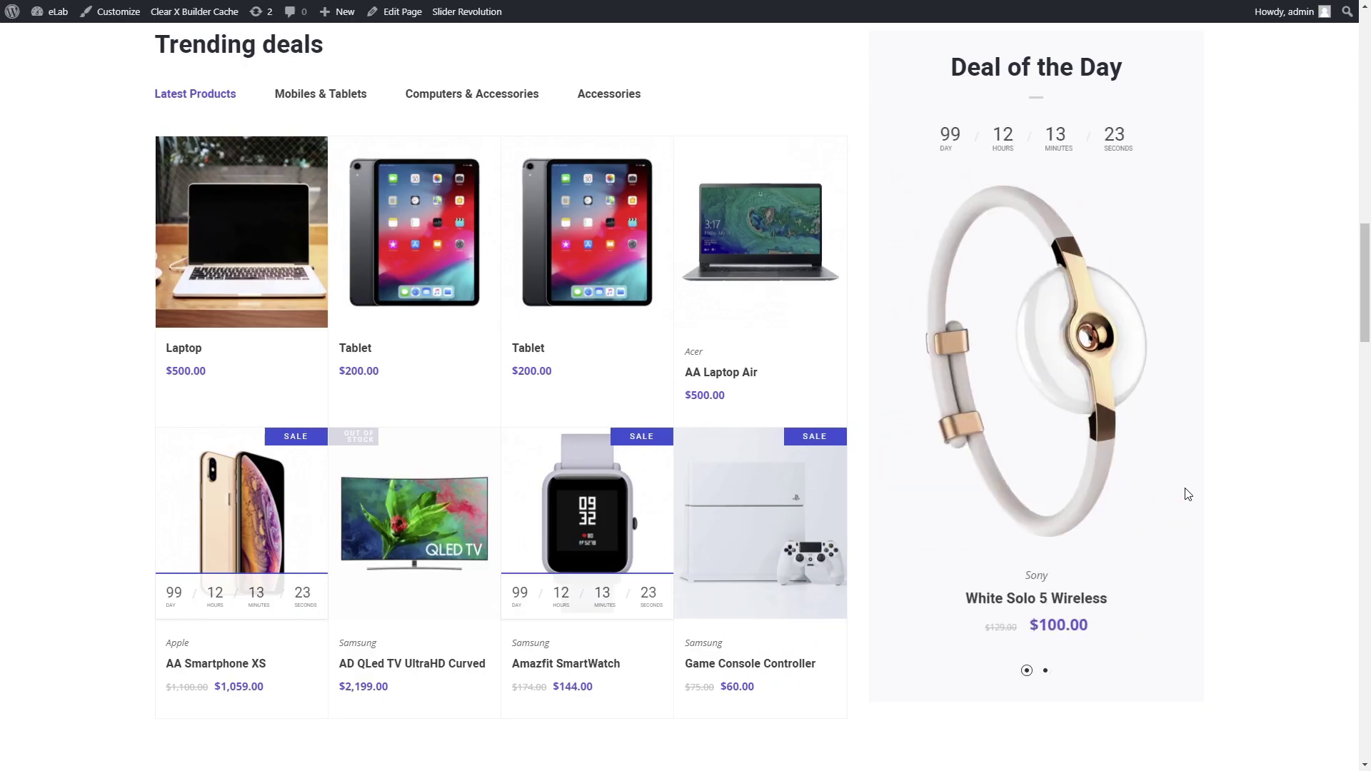
- Browse the deal sliders and switch the product grid between bestselling and camera products
{"action": "left_click", "coordinate": [1045, 672]}
{"action": "left_click", "coordinate": [1029, 672]}
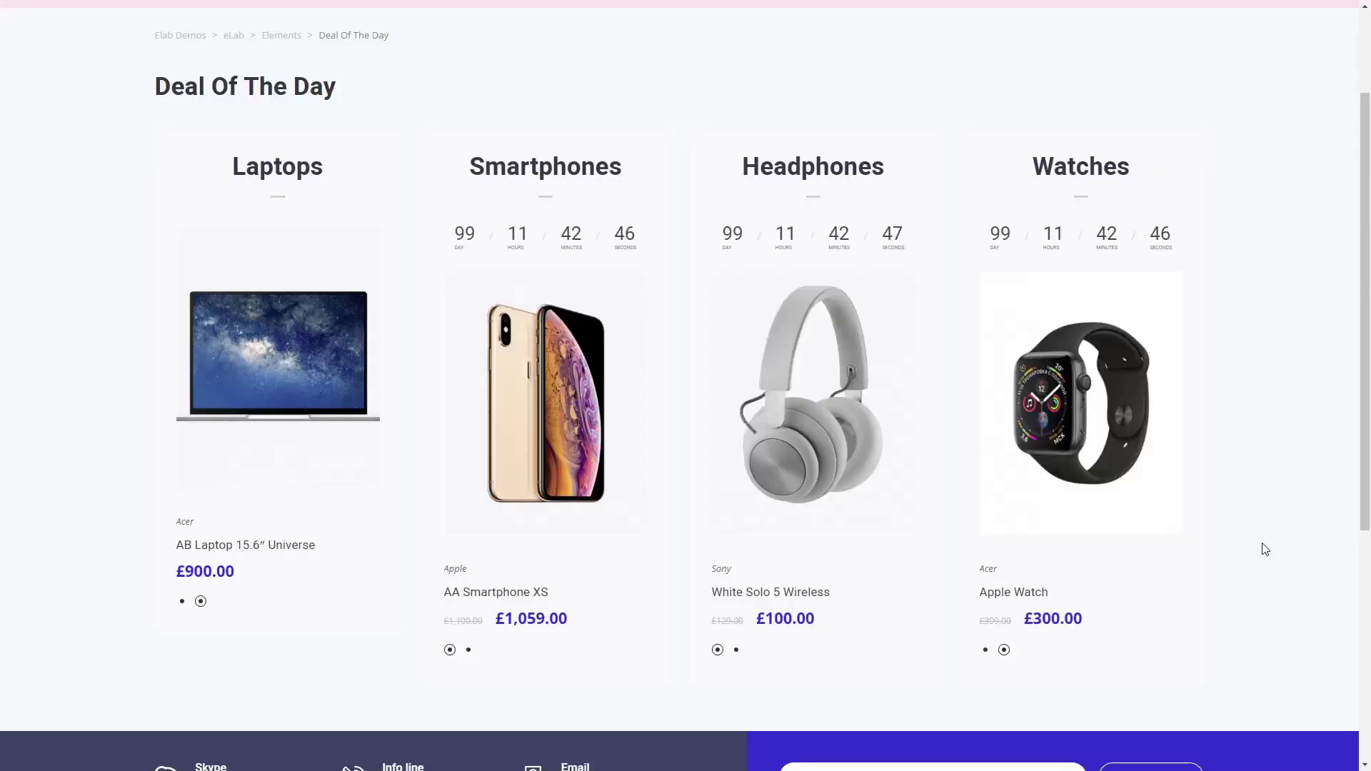
{"action": "left_click", "coordinate": [985, 648]}
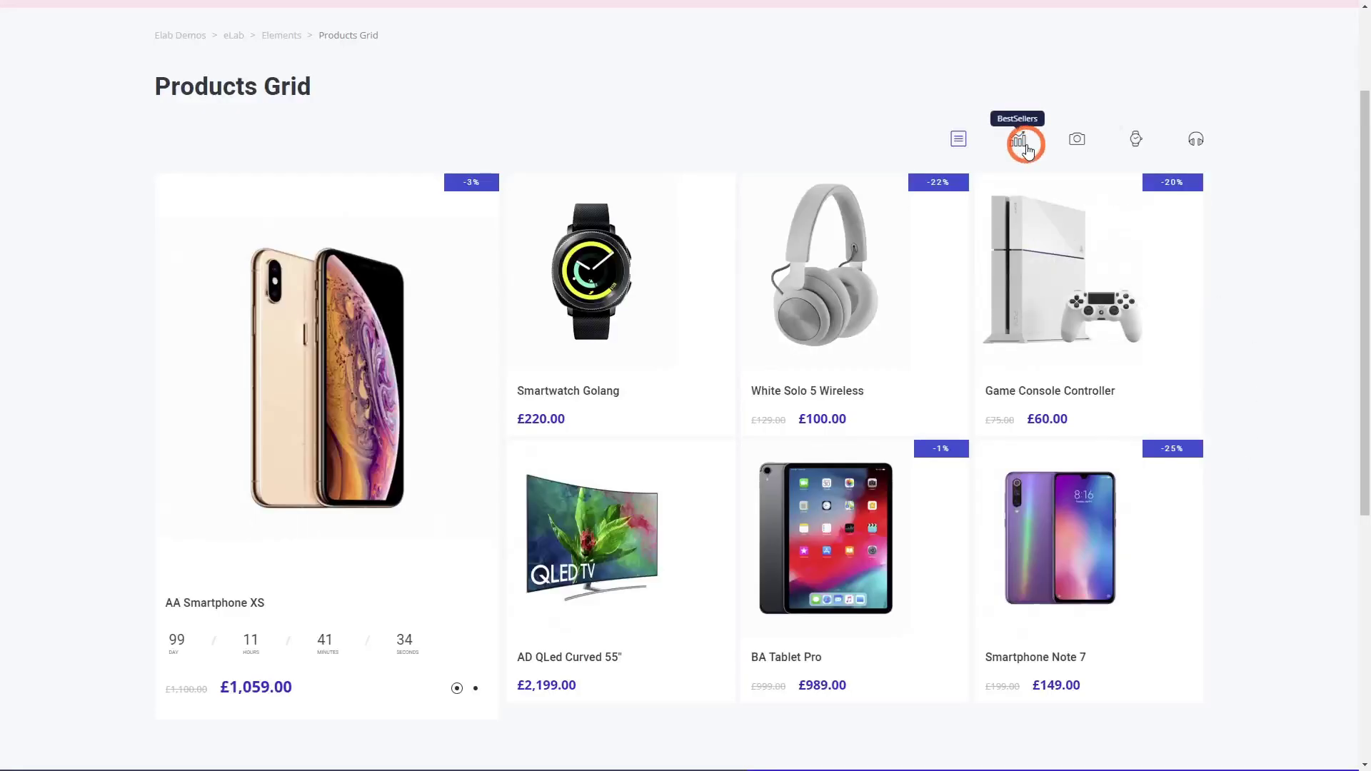
{"action": "left_click", "coordinate": [1023, 145]}
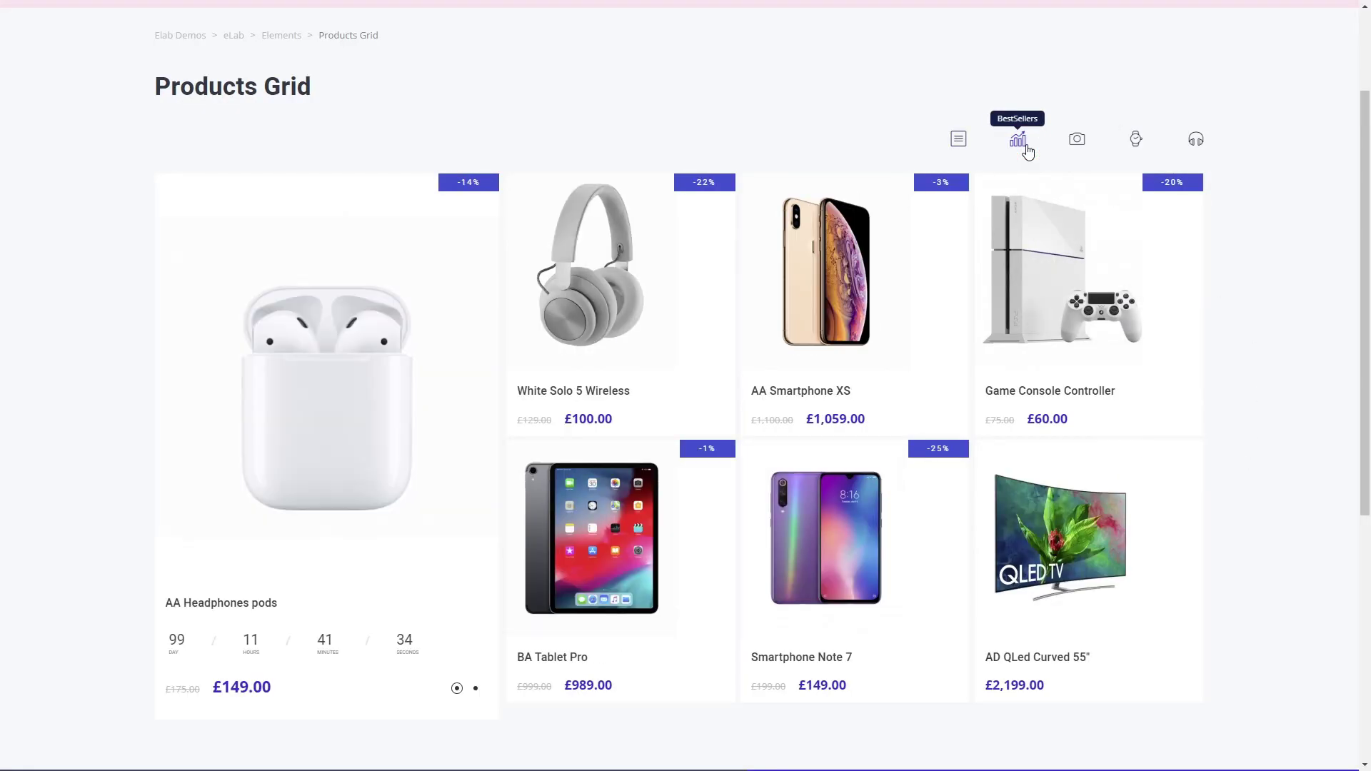
{"action": "left_click", "coordinate": [1077, 141]}
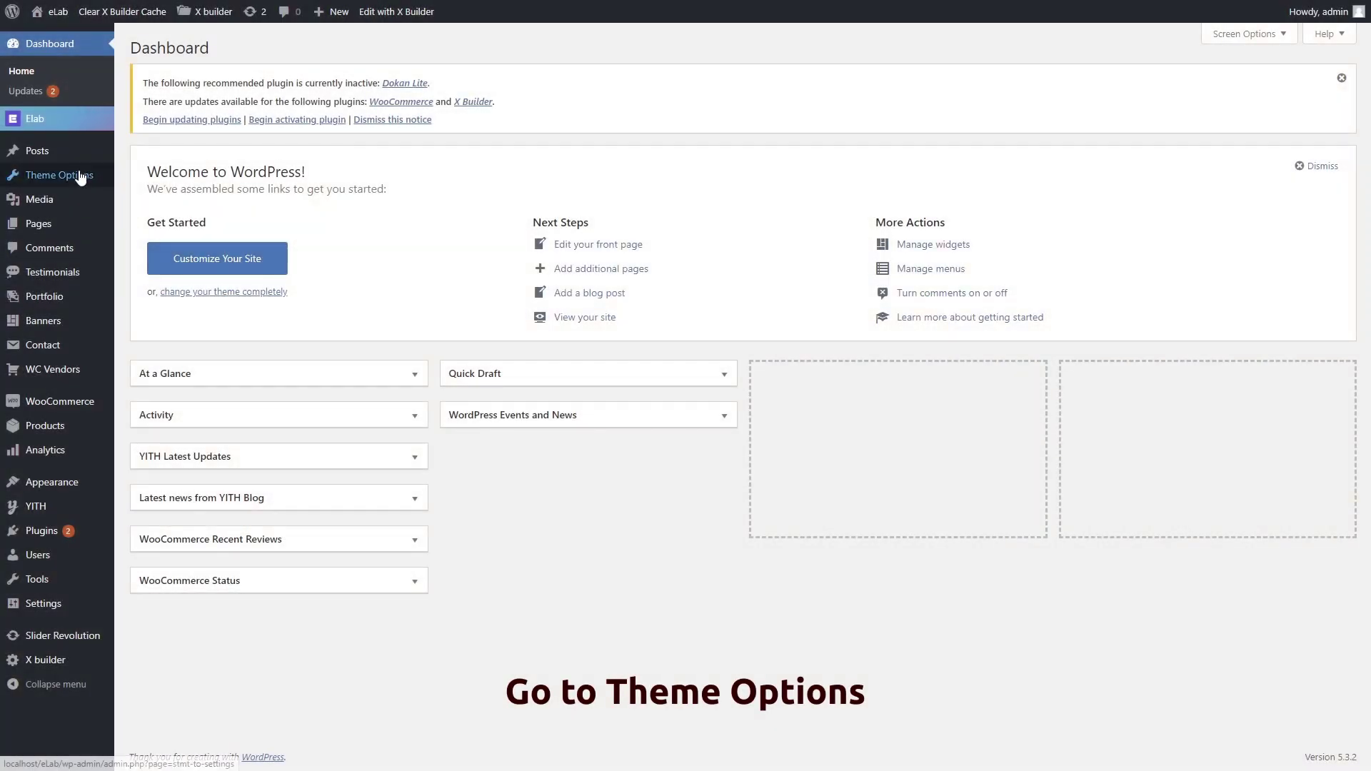
- Enable the promo popup with its title and the pink headphones image, then save the theme settings
{"action": "left_click", "coordinate": [80, 176]}
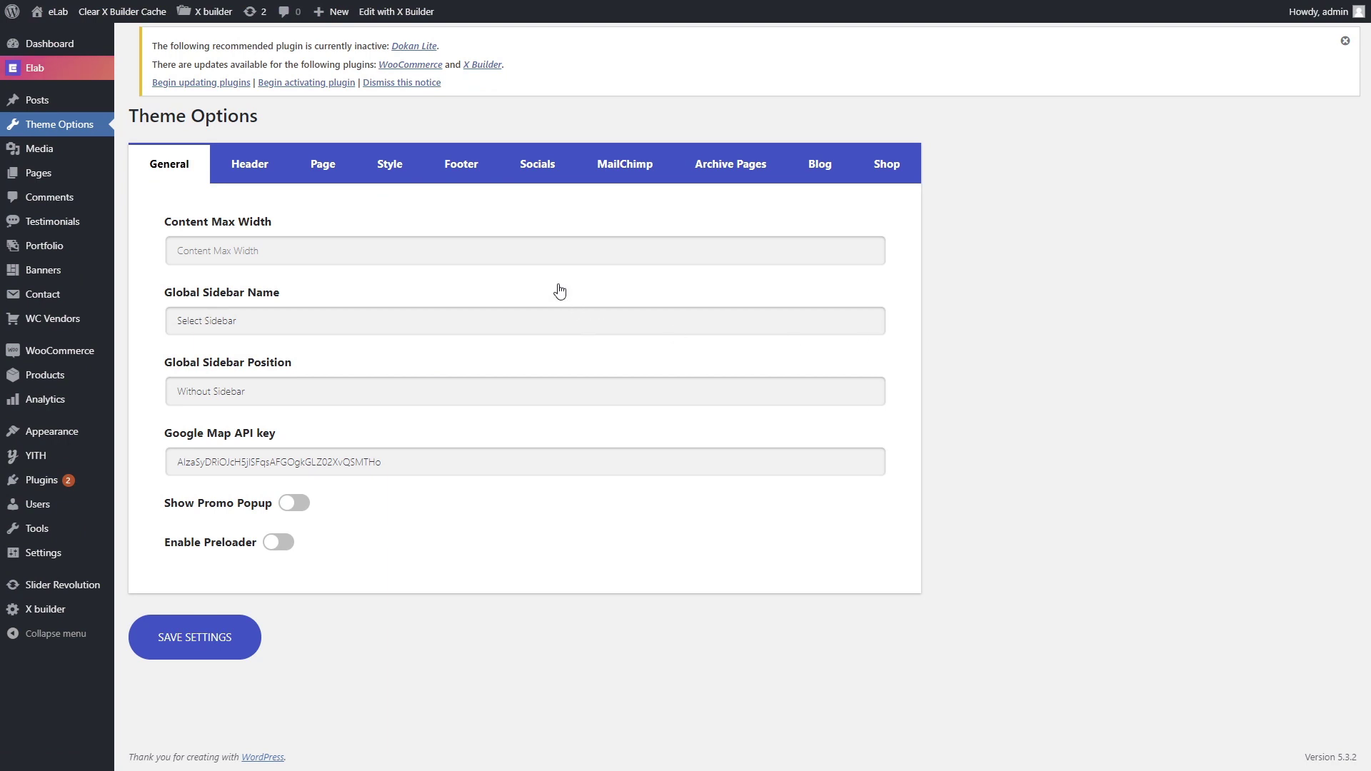
{"action": "left_click", "coordinate": [295, 505]}
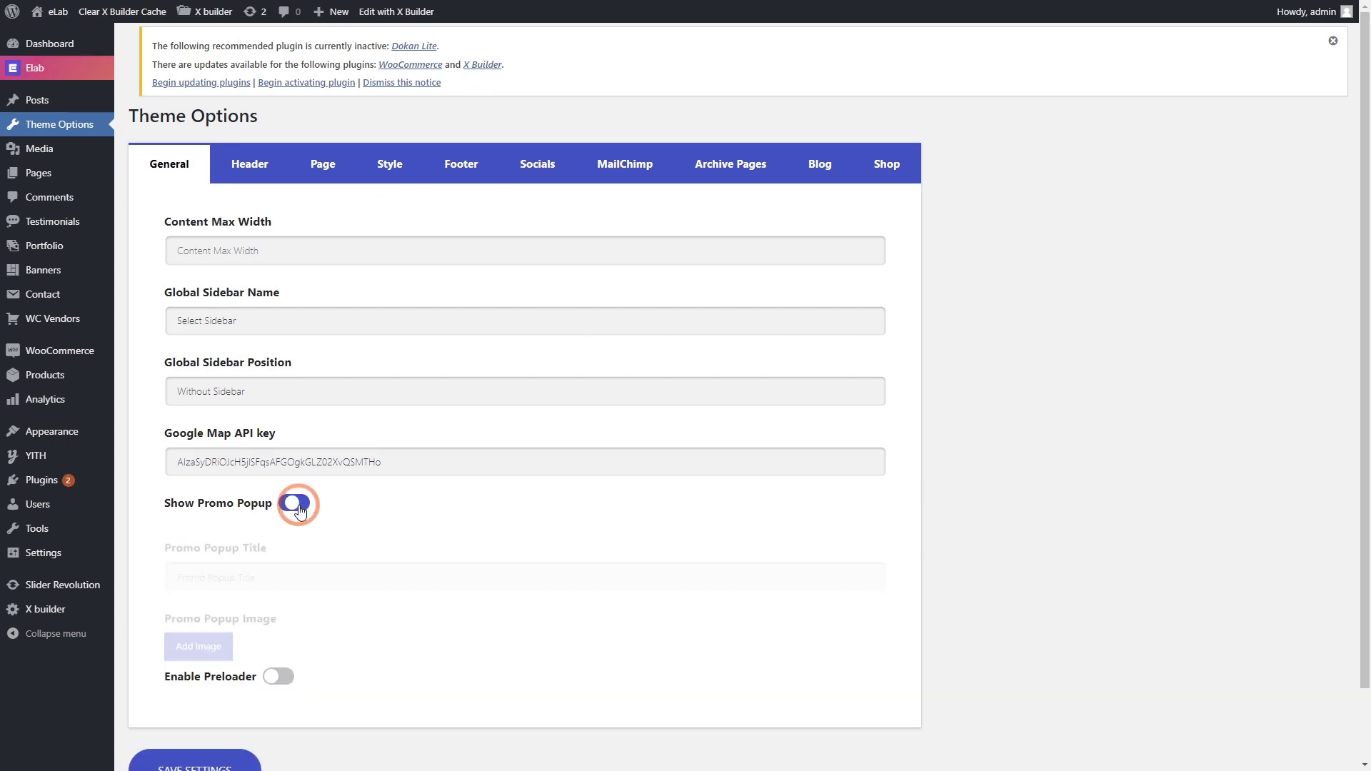
{"action": "left_click", "coordinate": [276, 569]}
{"action": "type", "text": "Sign up for the Latest news, Trends & Exclusive Offers!"}
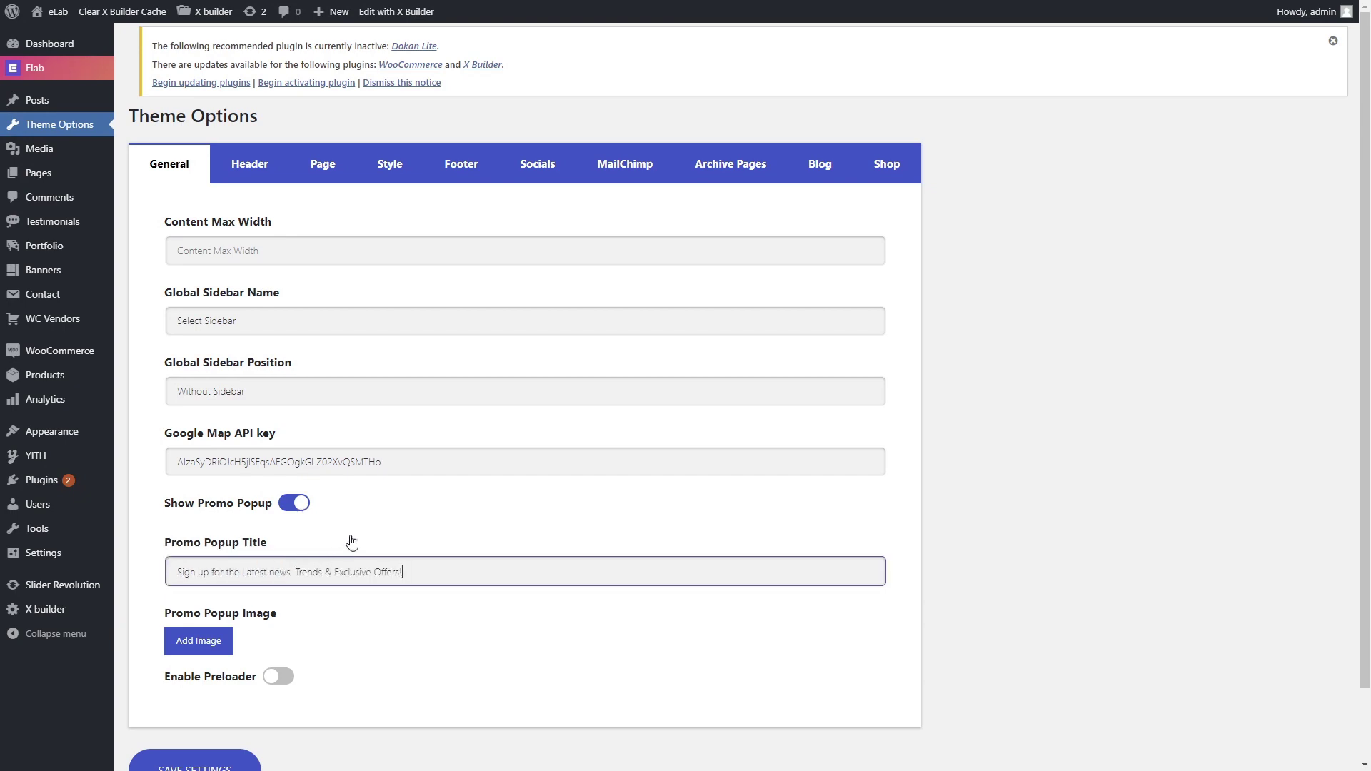
{"action": "left_click", "coordinate": [185, 646]}
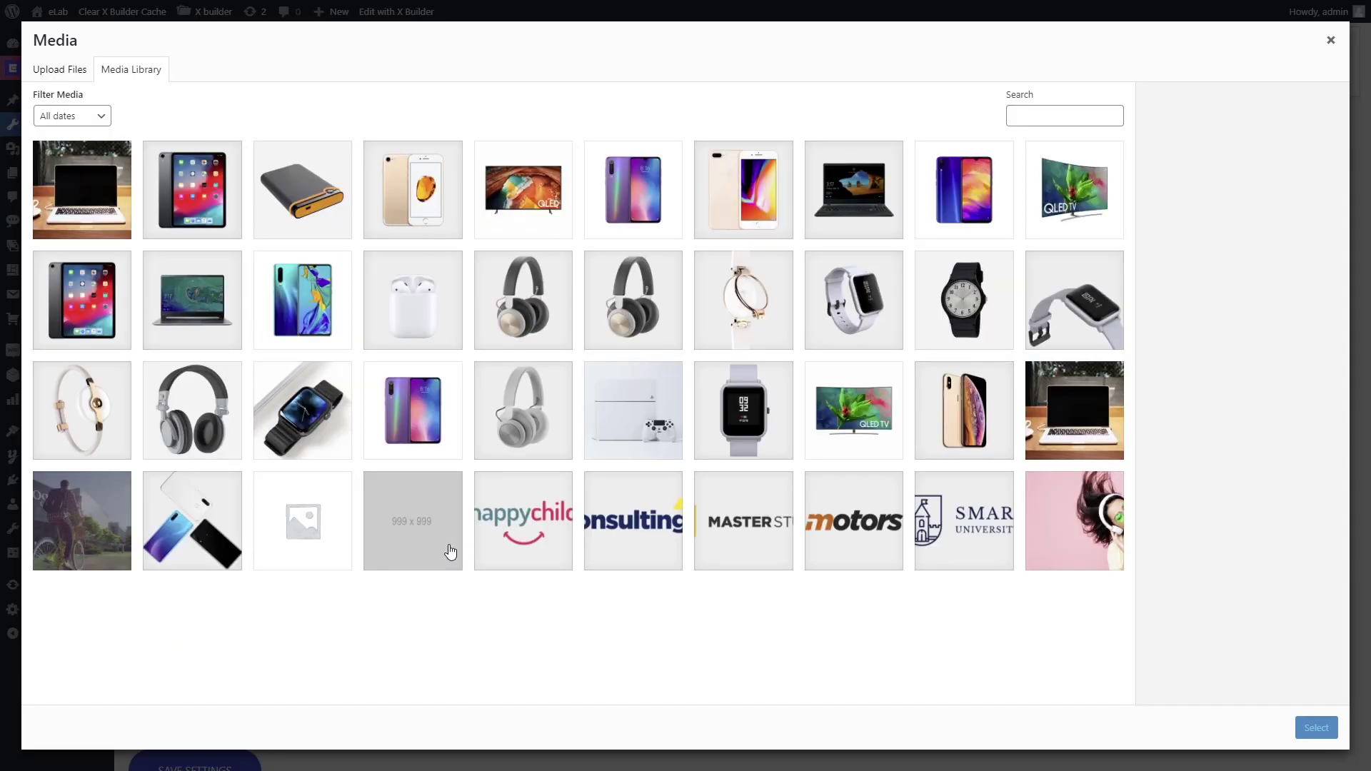
{"action": "left_click", "coordinate": [1044, 519]}
{"action": "left_click", "coordinate": [1317, 727]}
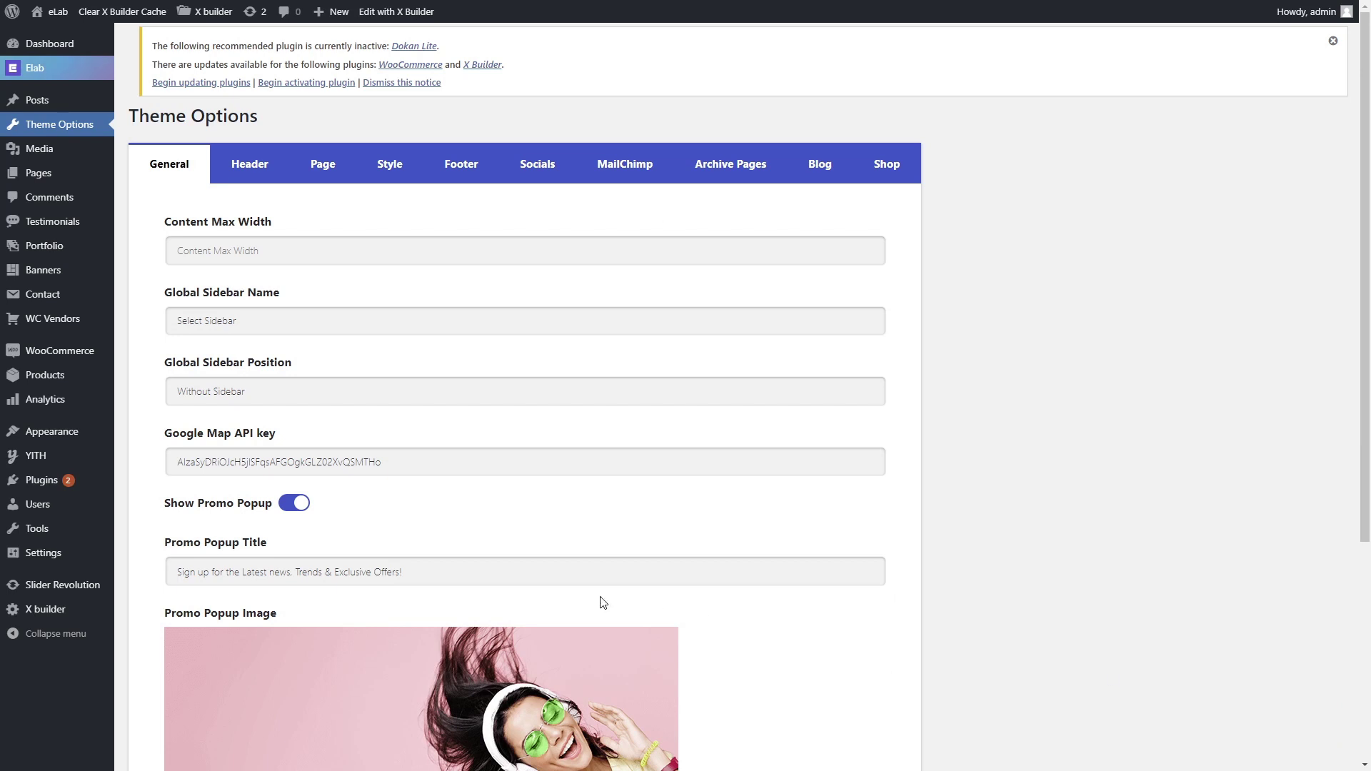
{"action": "scroll", "coordinate": [734, 690], "scroll_direction": "down", "scroll_amount": 3}
{"action": "left_click", "coordinate": [215, 693]}
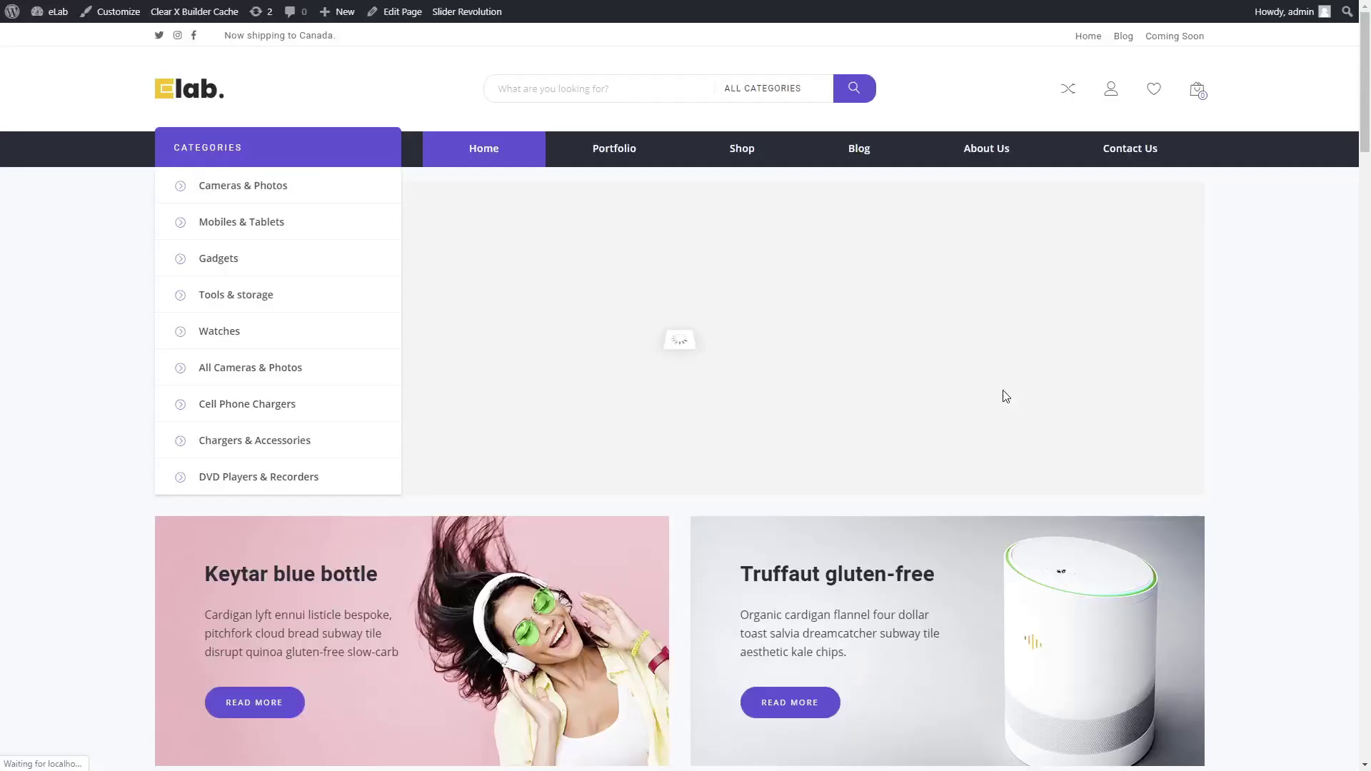
{"action": "scroll", "coordinate": [774, 414], "scroll_direction": "down", "scroll_amount": 1}
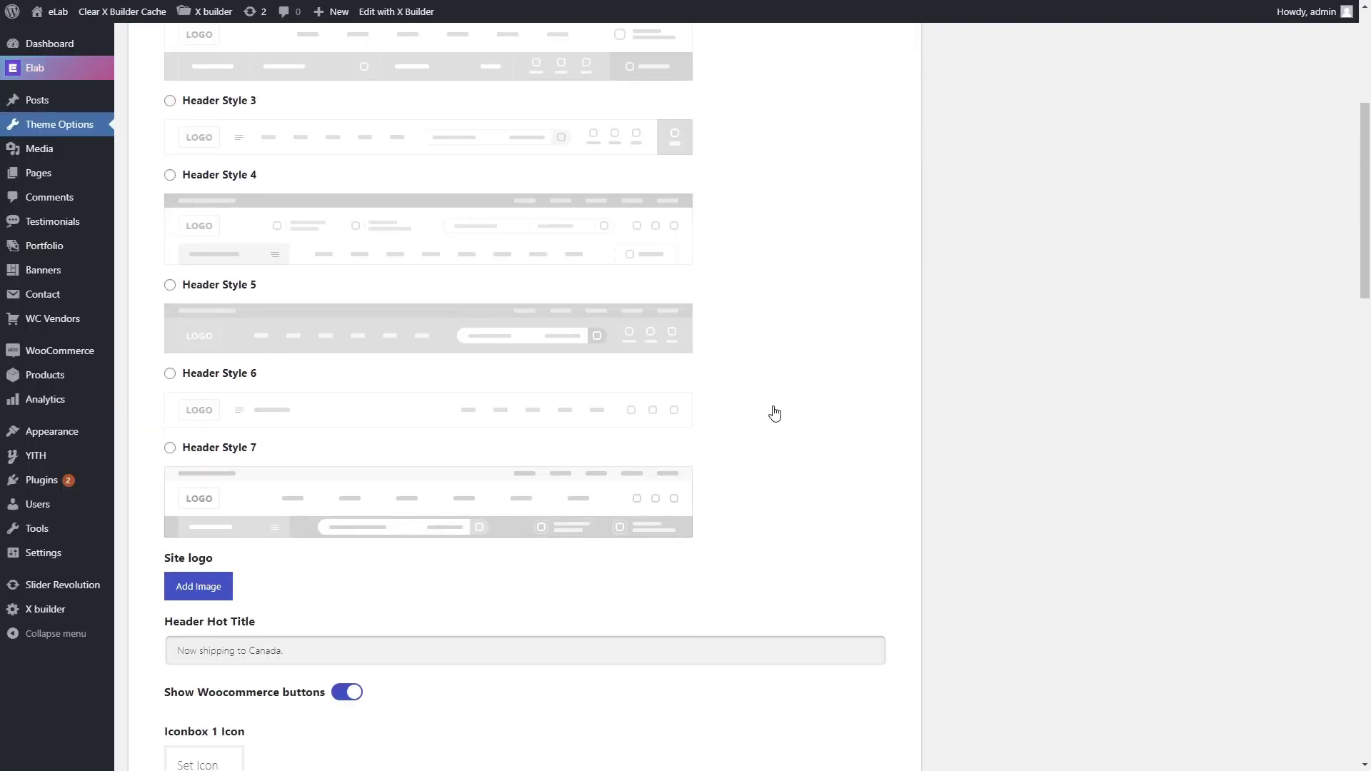
{"action": "scroll", "coordinate": [775, 413], "scroll_direction": "up", "scroll_amount": 2}
{"action": "scroll", "coordinate": [774, 414], "scroll_direction": "up", "scroll_amount": 1}
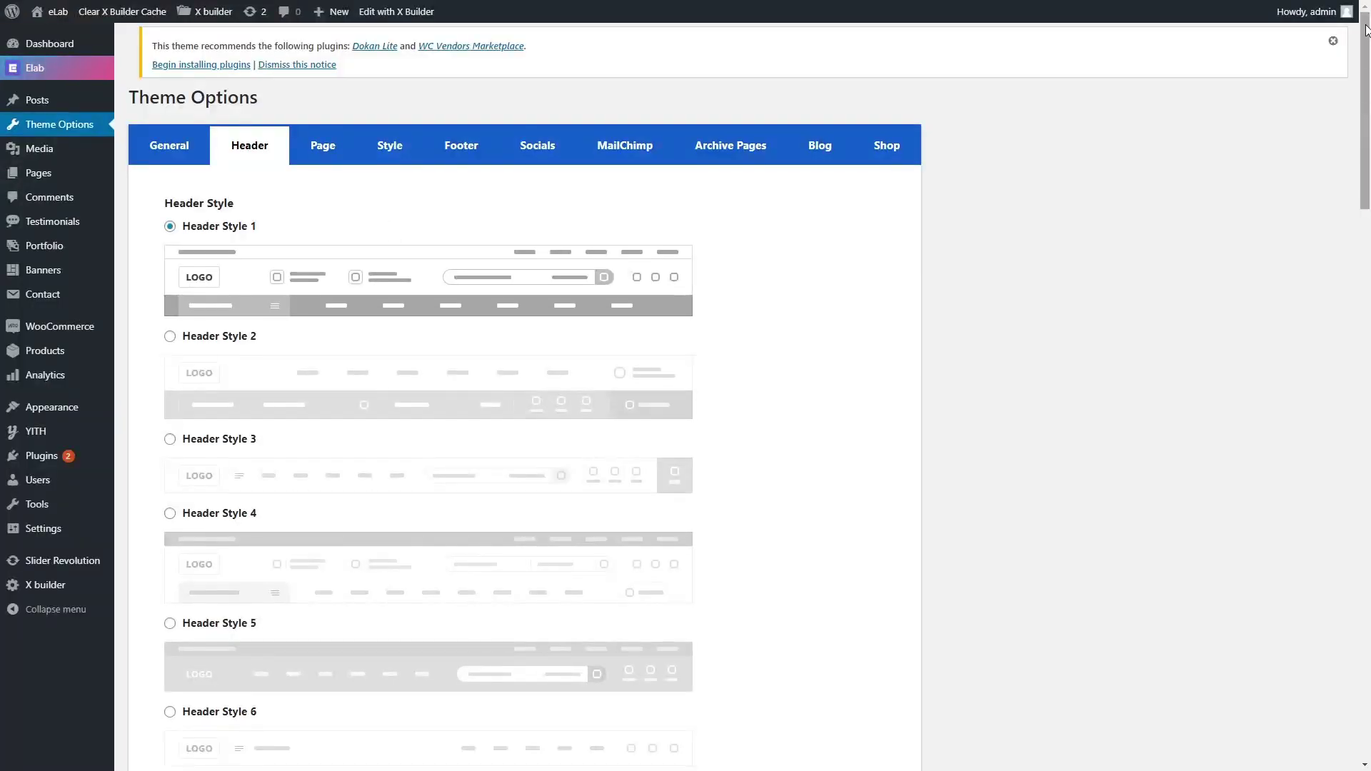
{"action": "left_click_drag", "start_coordinate": [1367, 30], "coordinate": [1368, 576]}
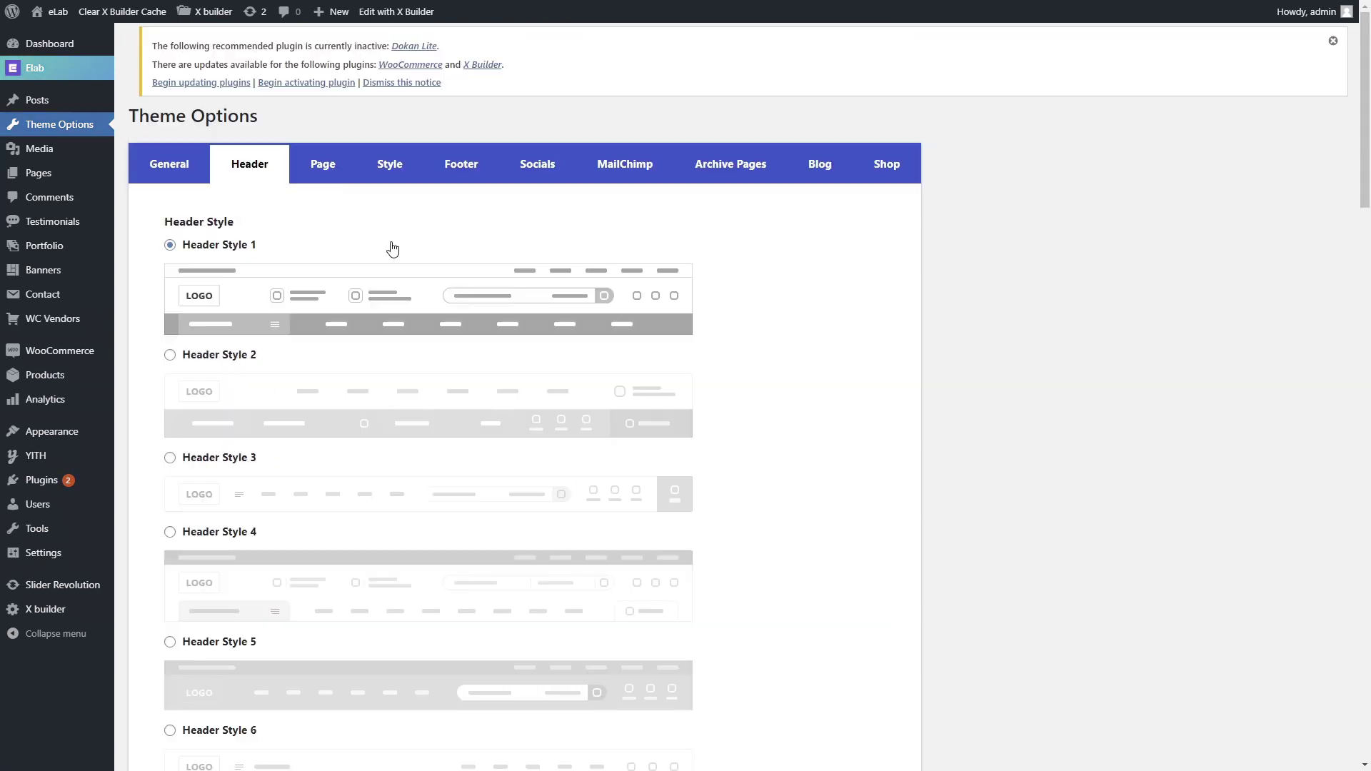
- Review the Style, Footer, Socials and Shop theme option tabs
{"action": "left_click", "coordinate": [384, 173]}
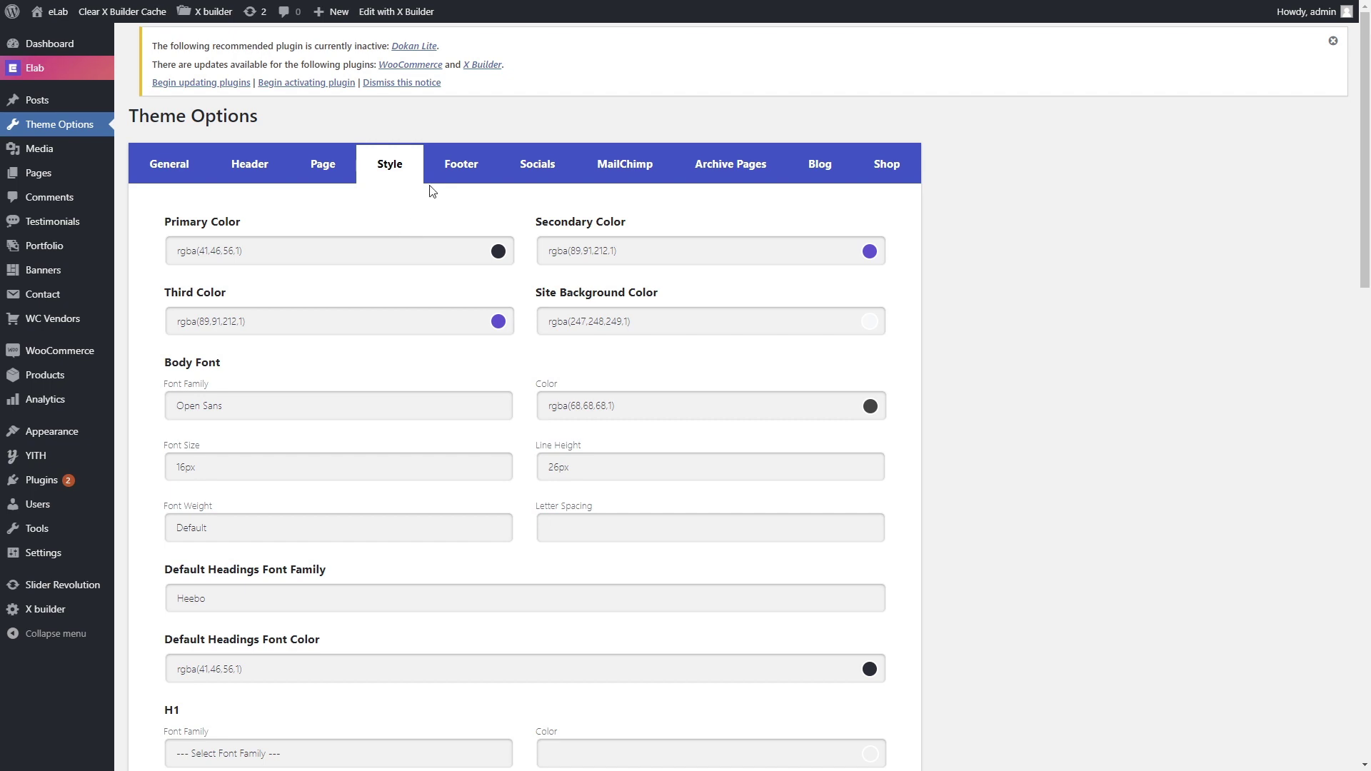
{"action": "left_click", "coordinate": [461, 167]}
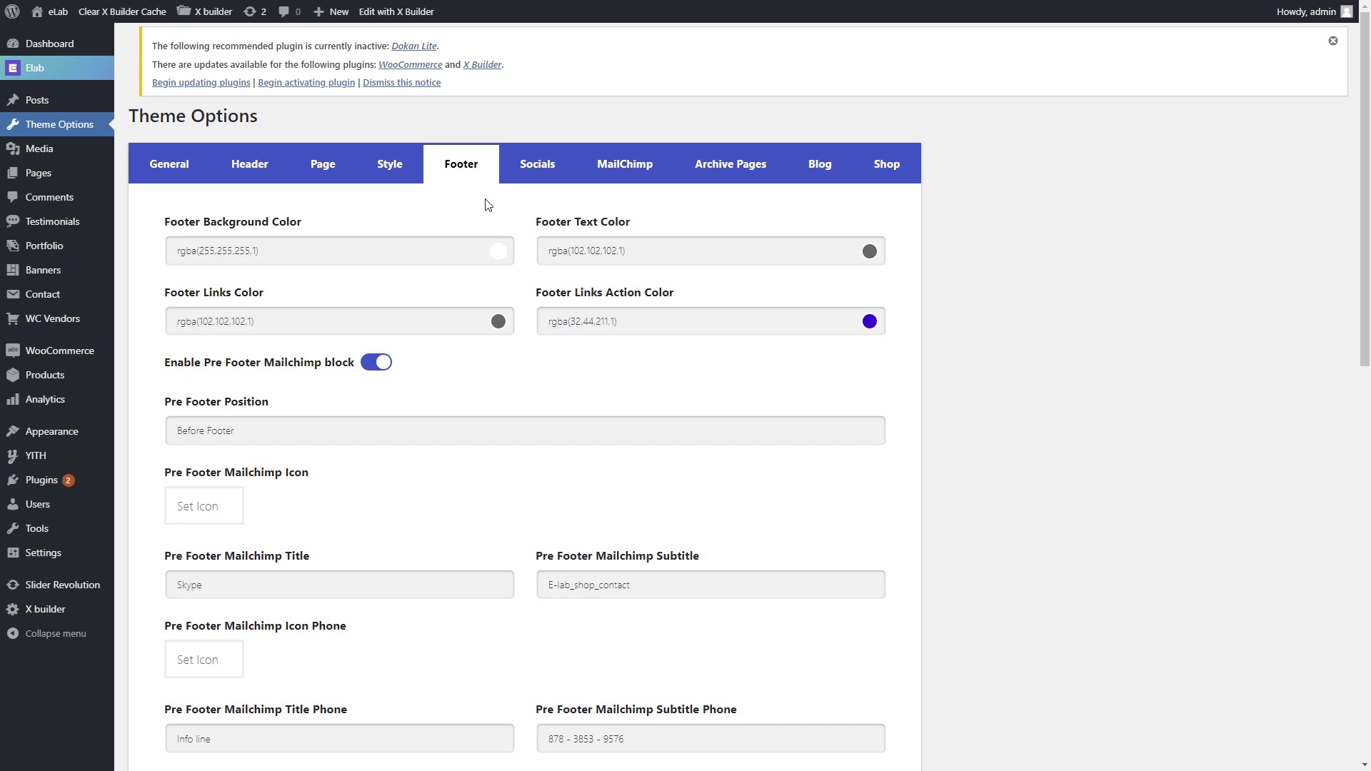
{"action": "left_click", "coordinate": [508, 174]}
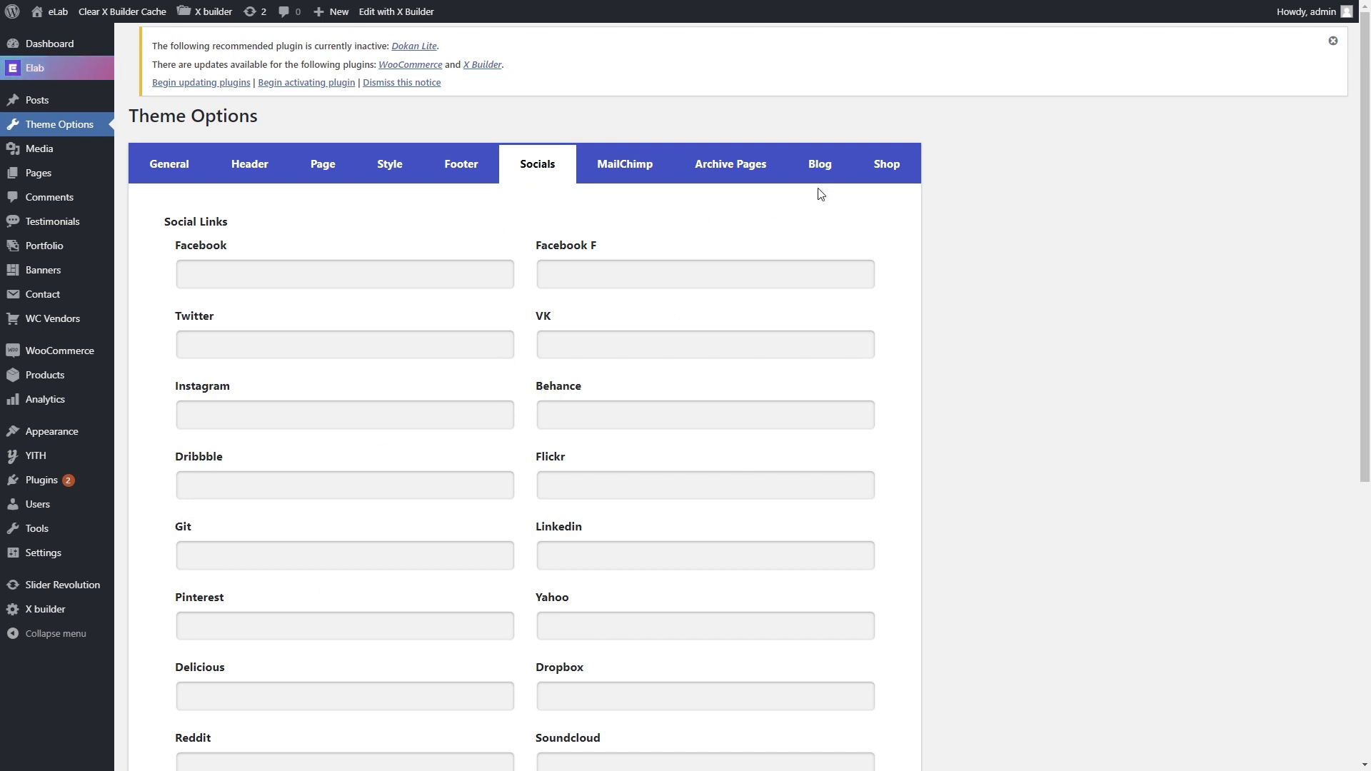
{"action": "left_click", "coordinate": [905, 177]}
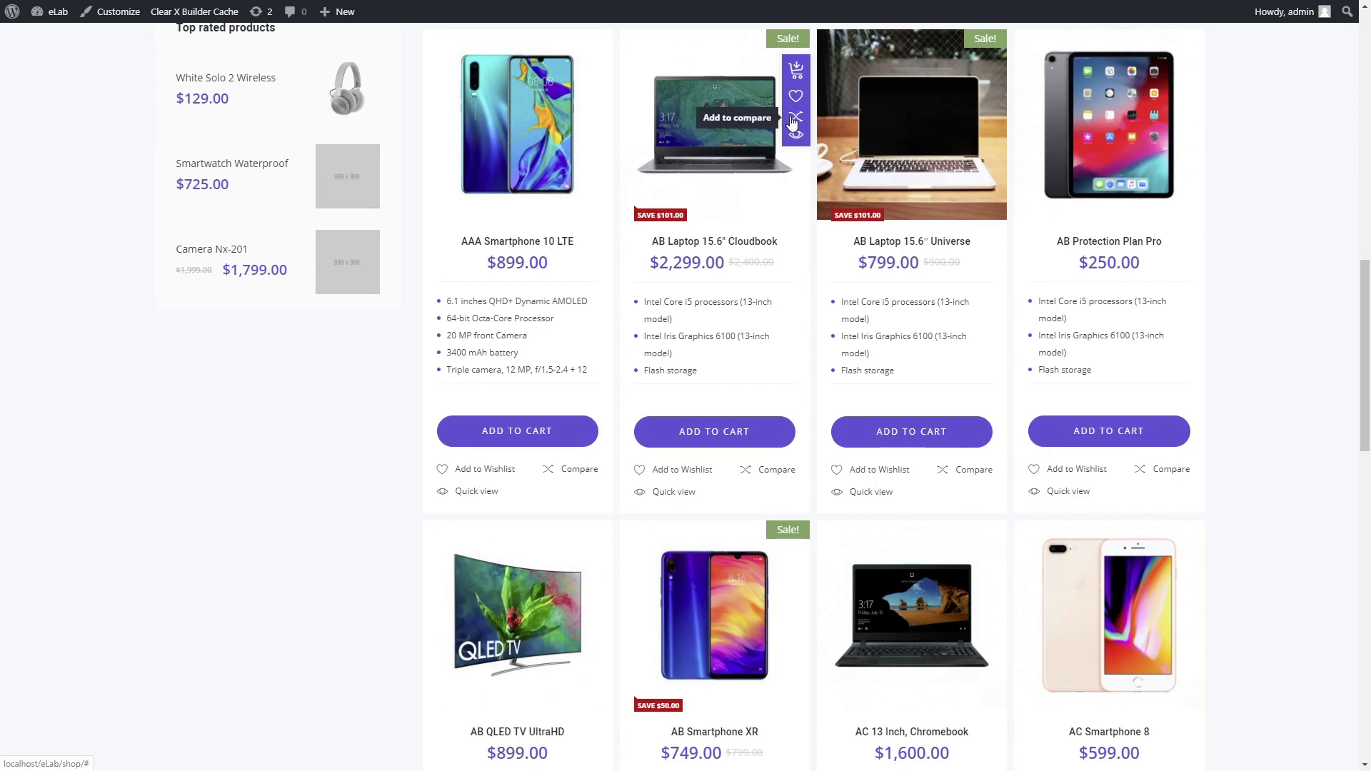
- Add AB Laptop 15.6" Universe and AC 13 Inch Chromebook to comparison and view the comparison table
{"action": "left_click", "coordinate": [994, 123]}
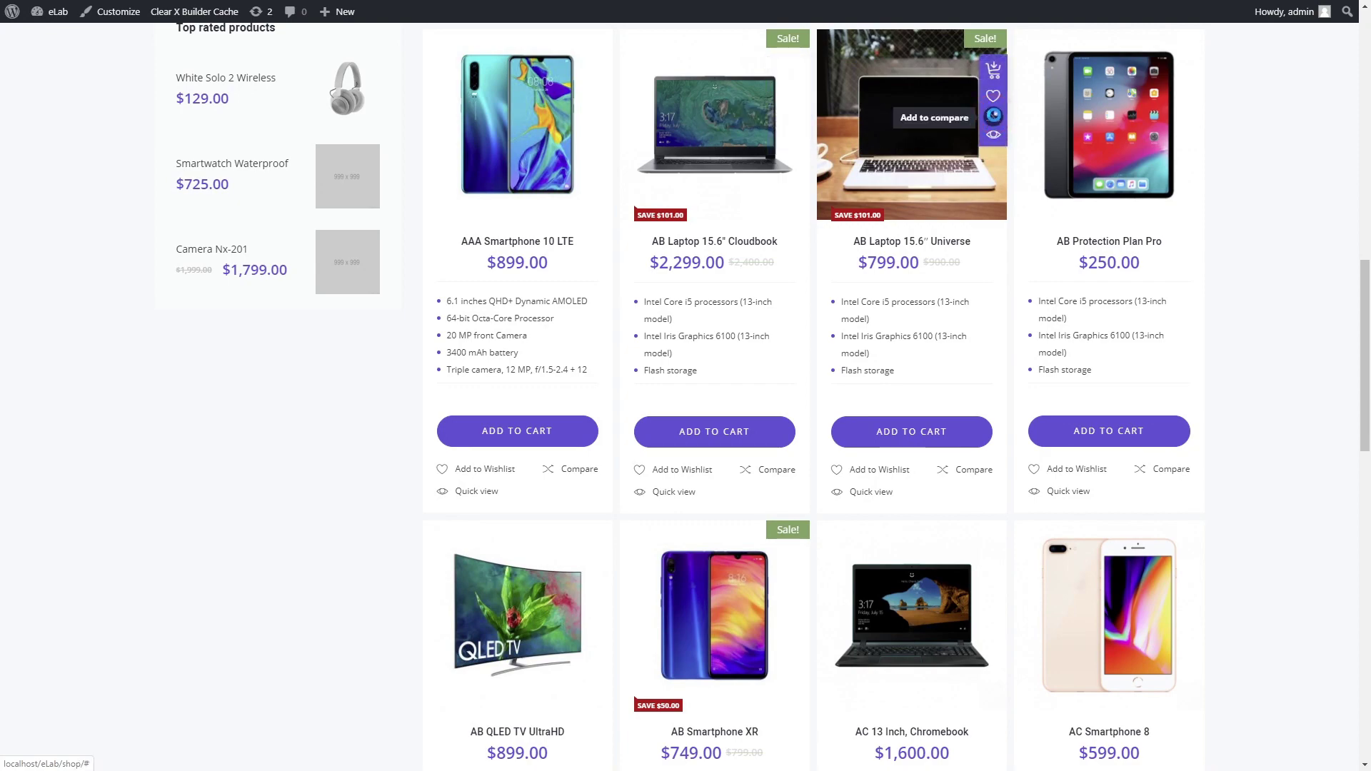
{"action": "left_click", "coordinate": [994, 606]}
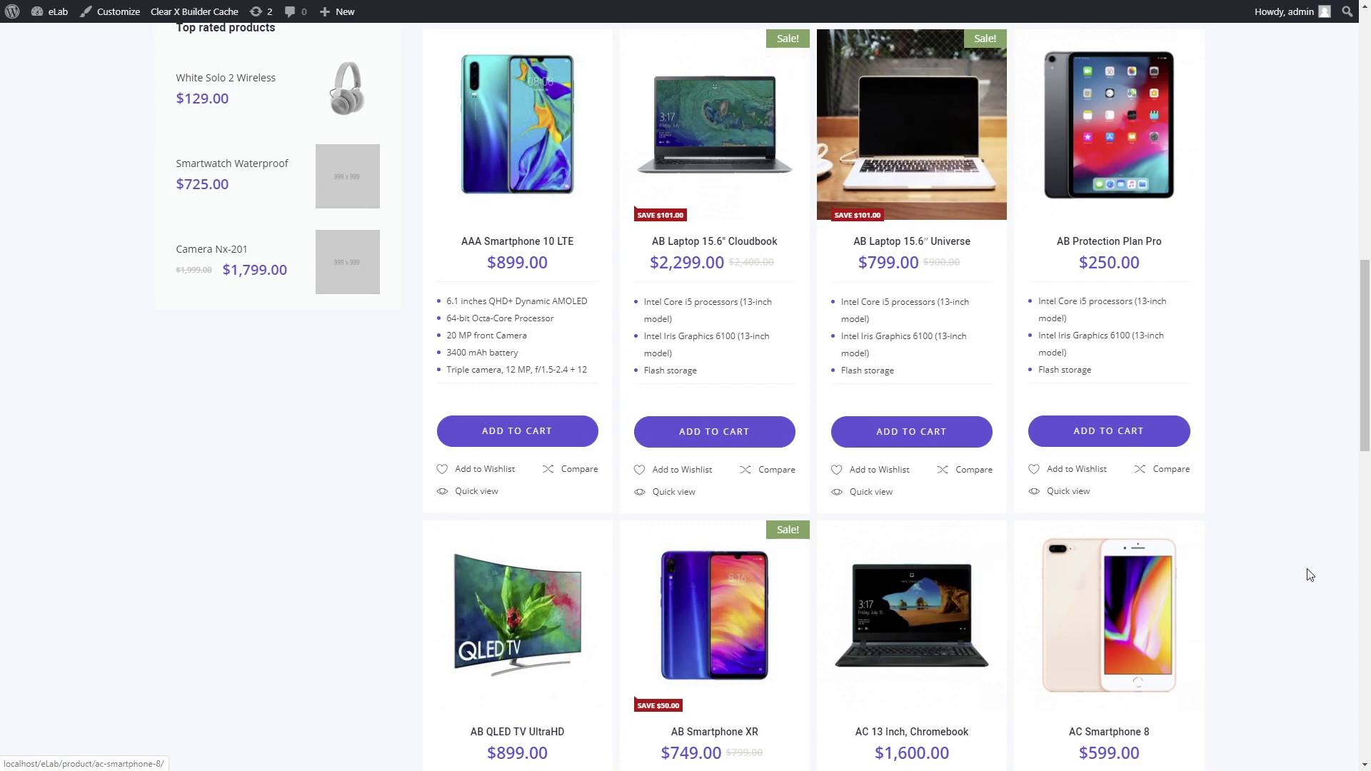
{"action": "scroll", "coordinate": [1305, 571], "scroll_direction": "up", "scroll_amount": 6}
{"action": "scroll", "coordinate": [1304, 572], "scroll_direction": "up", "scroll_amount": 4}
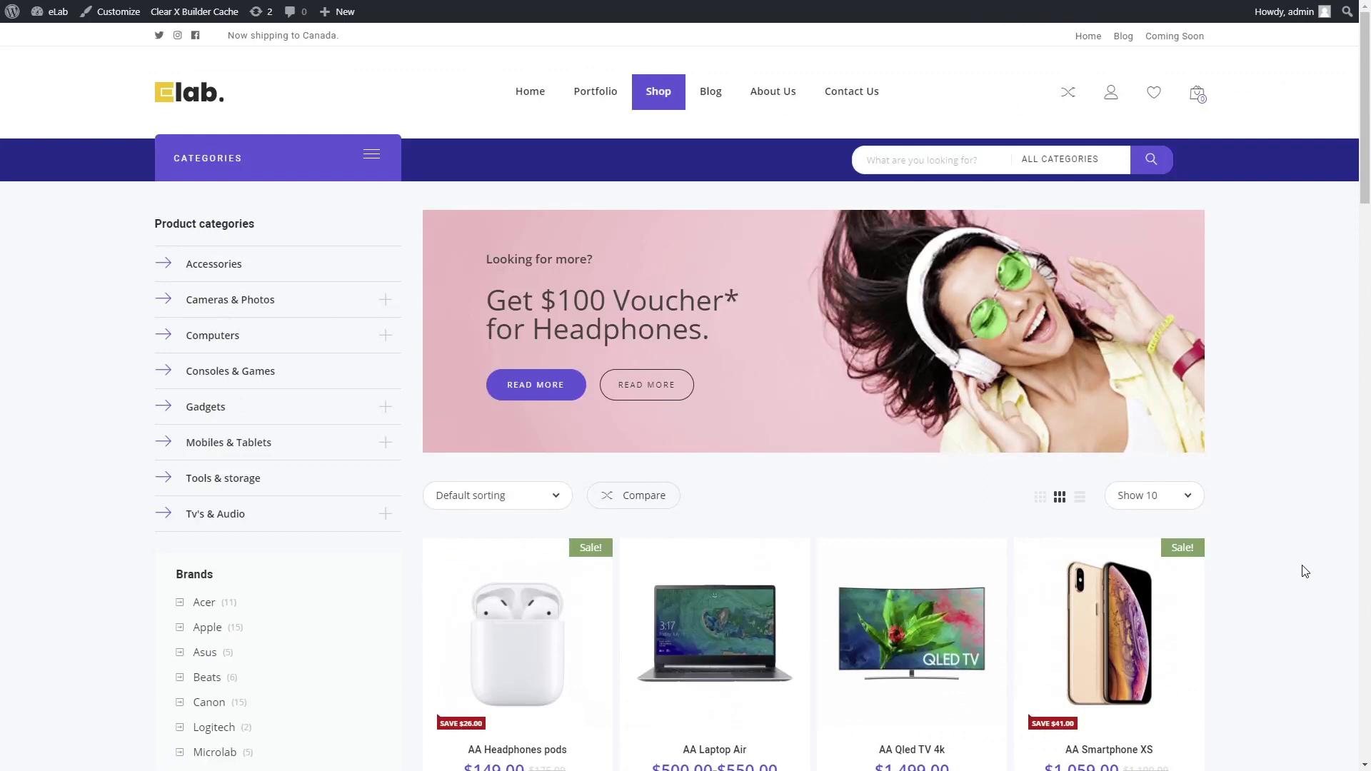
{"action": "left_click", "coordinate": [1068, 101]}
{"action": "scroll", "coordinate": [931, 500], "scroll_direction": "down", "scroll_amount": 1}
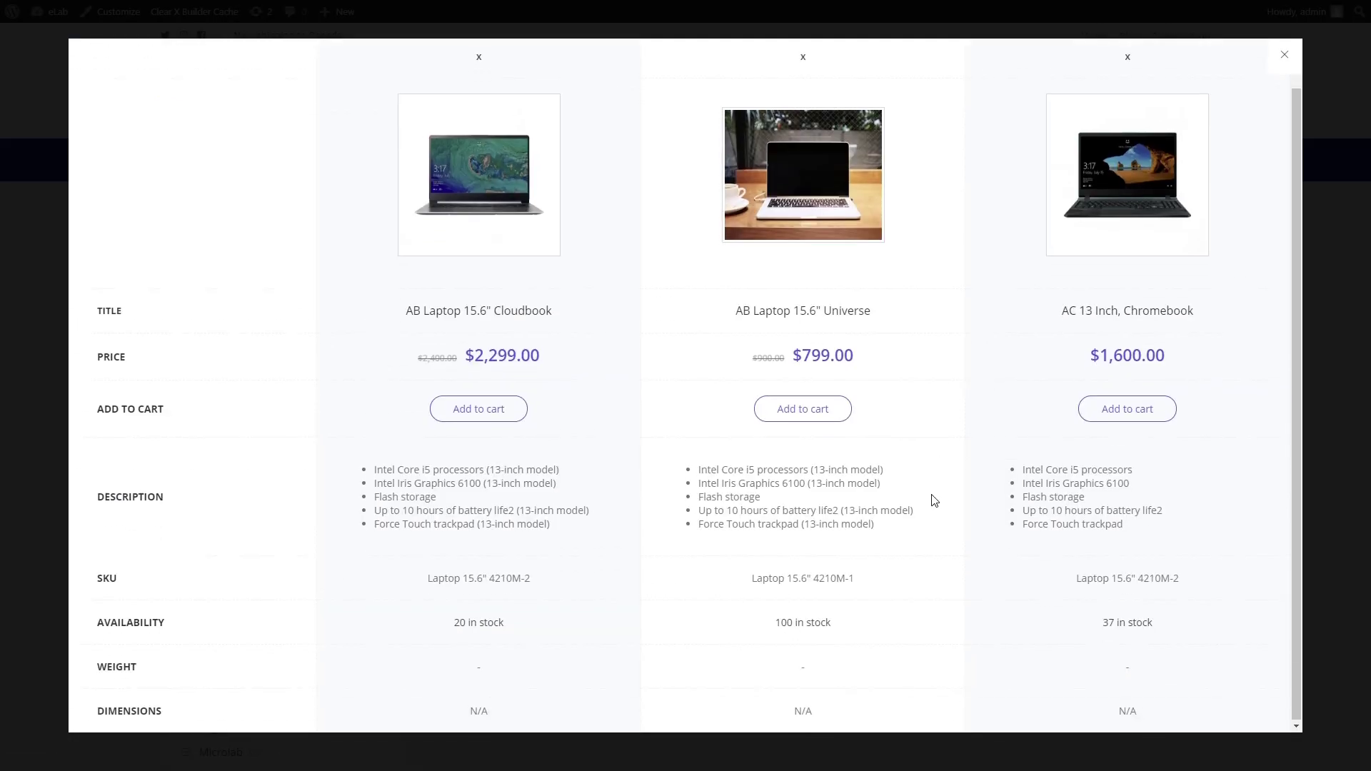
{"action": "scroll", "coordinate": [932, 501], "scroll_direction": "up", "scroll_amount": 1}
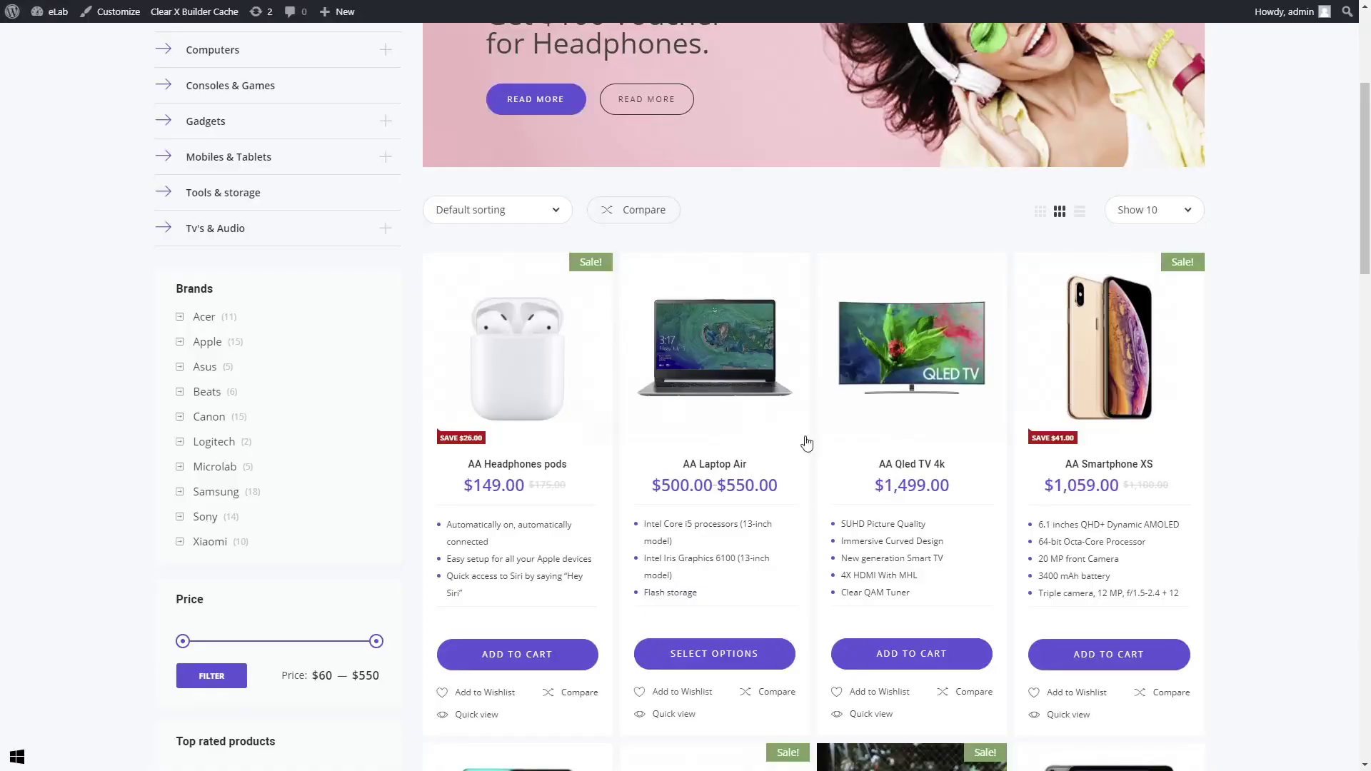
- Quick-view AA Laptop Air, add the Black variant to the cart and wishlist, then view the wishlist
{"action": "mouse_move", "coordinate": [714, 353]}
{"action": "left_click", "coordinate": [794, 364]}
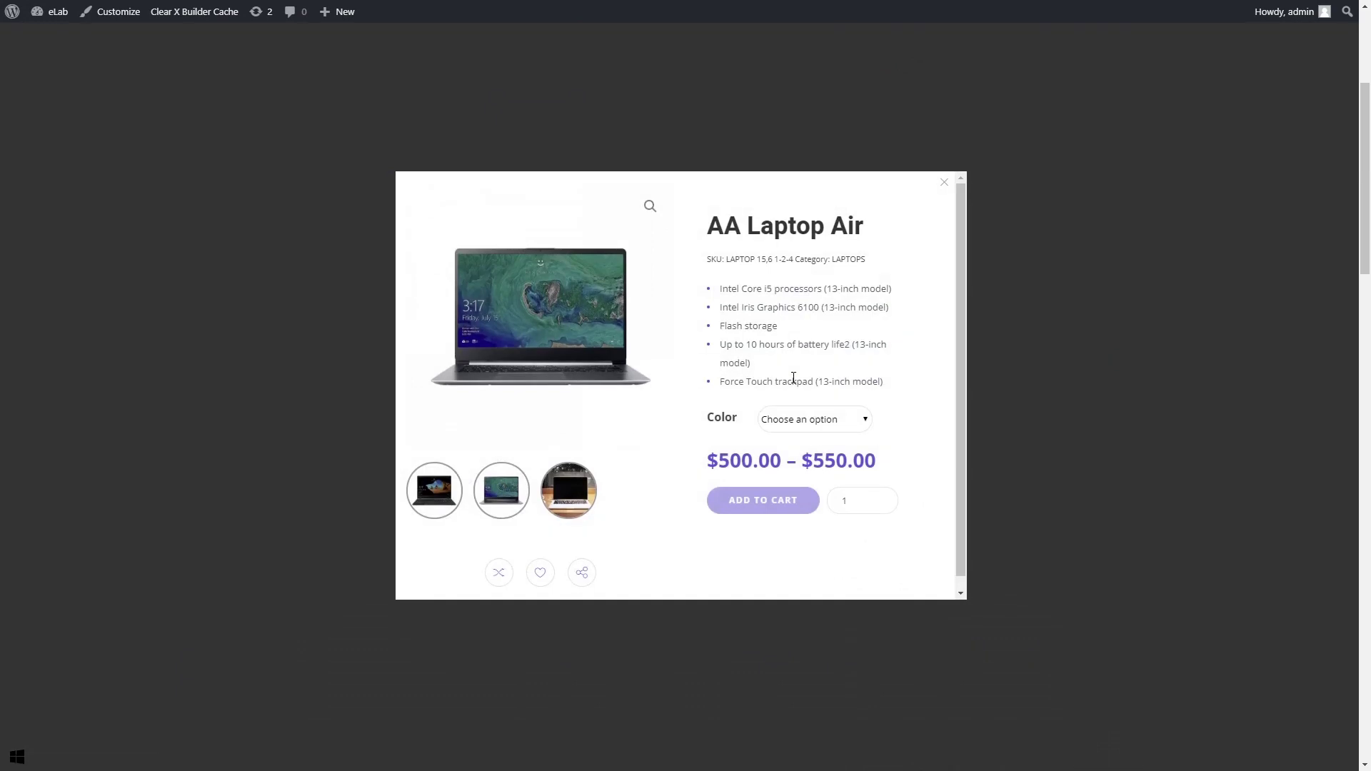
{"action": "left_click", "coordinate": [819, 422]}
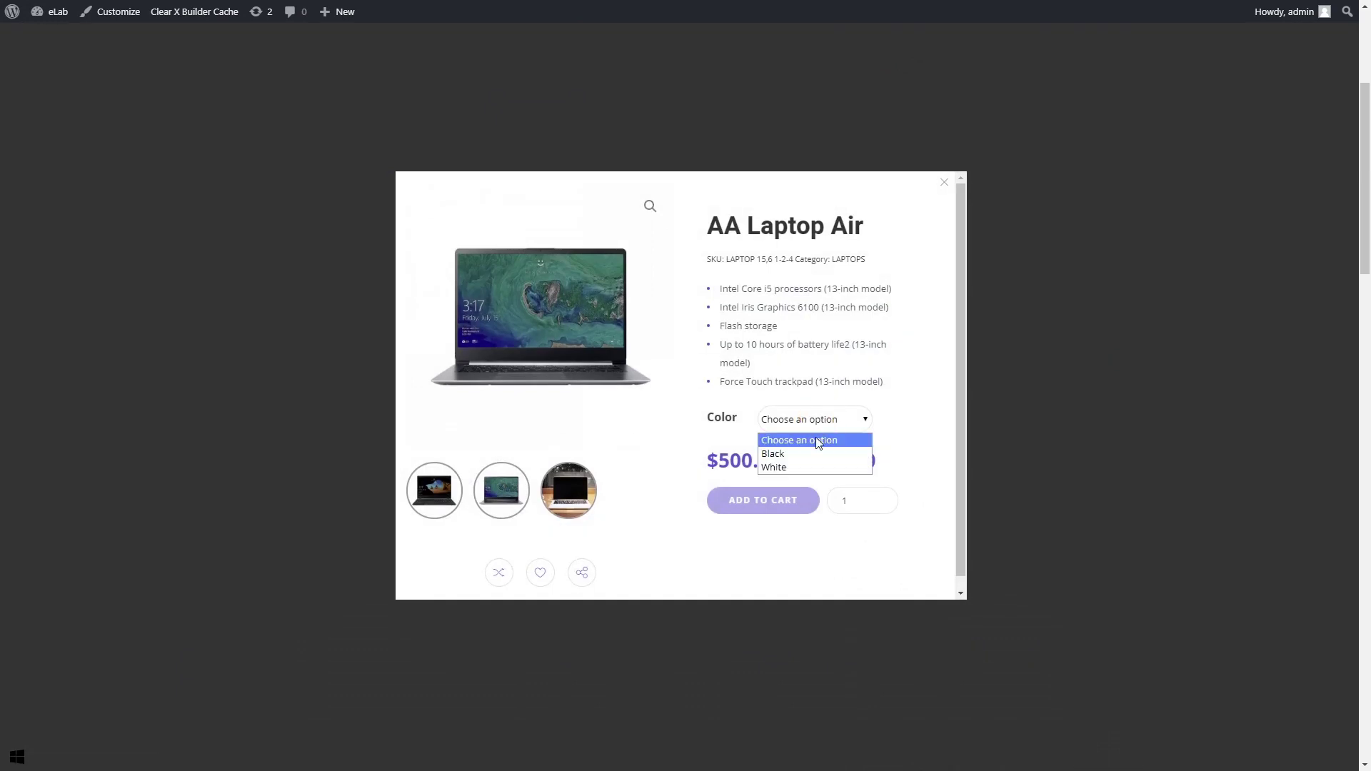
{"action": "left_click", "coordinate": [811, 452]}
{"action": "left_click", "coordinate": [787, 531]}
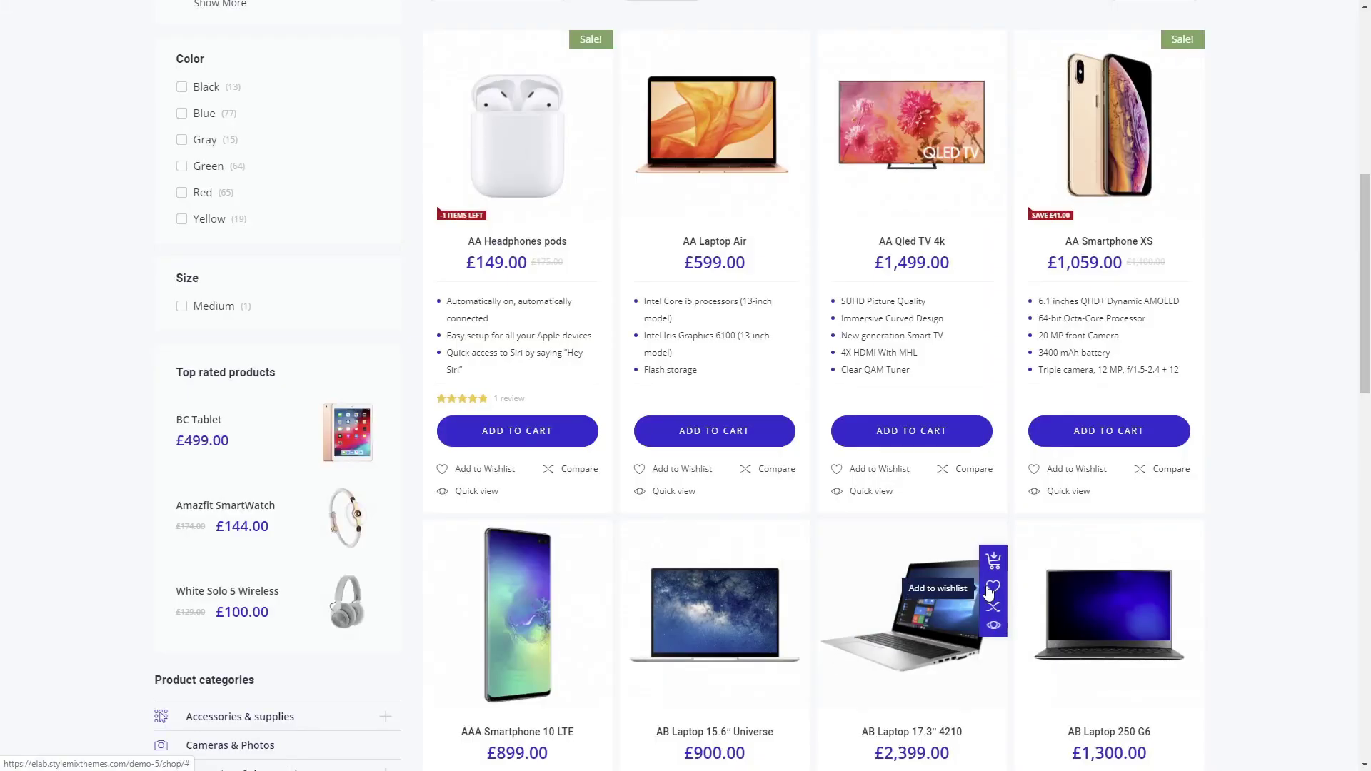
{"action": "left_click", "coordinate": [992, 588]}
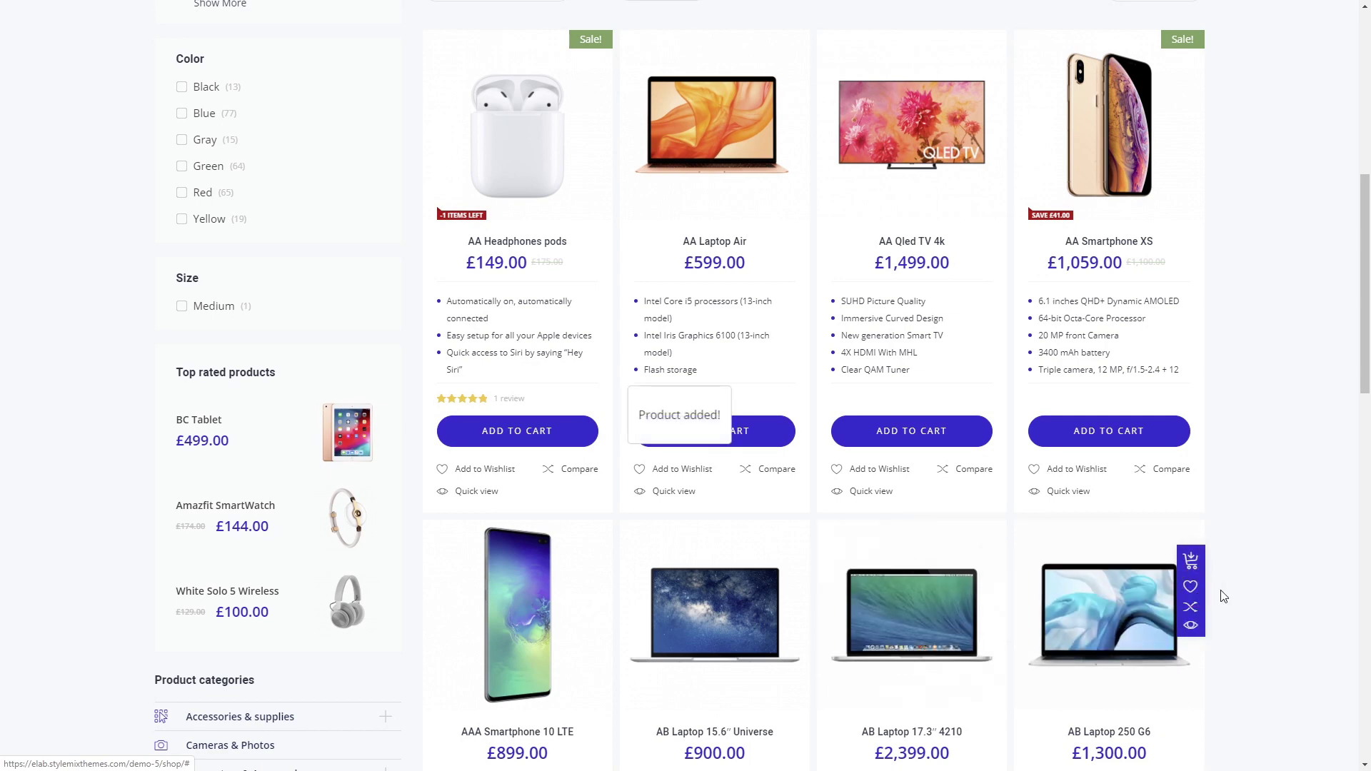
{"action": "scroll", "coordinate": [1285, 595], "scroll_direction": "up", "scroll_amount": 5}
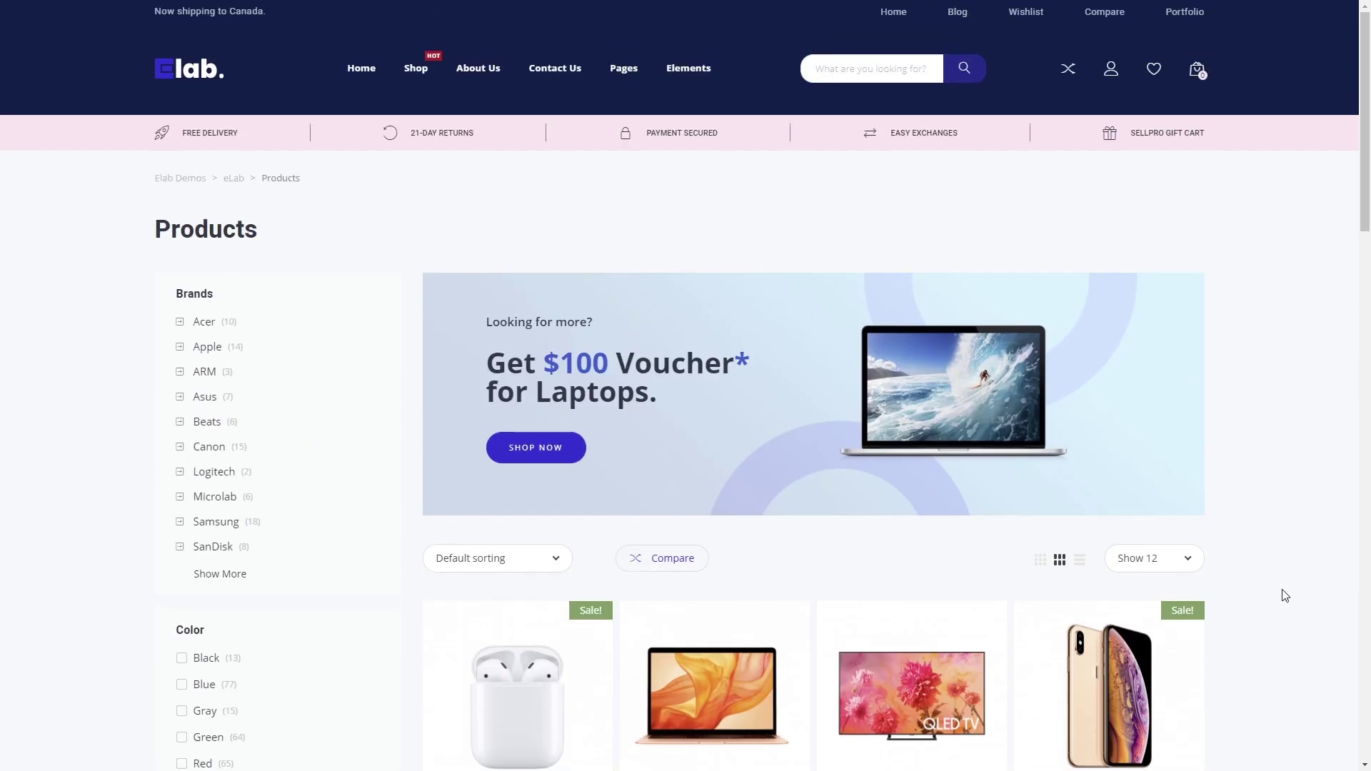
{"action": "left_click", "coordinate": [1157, 71]}
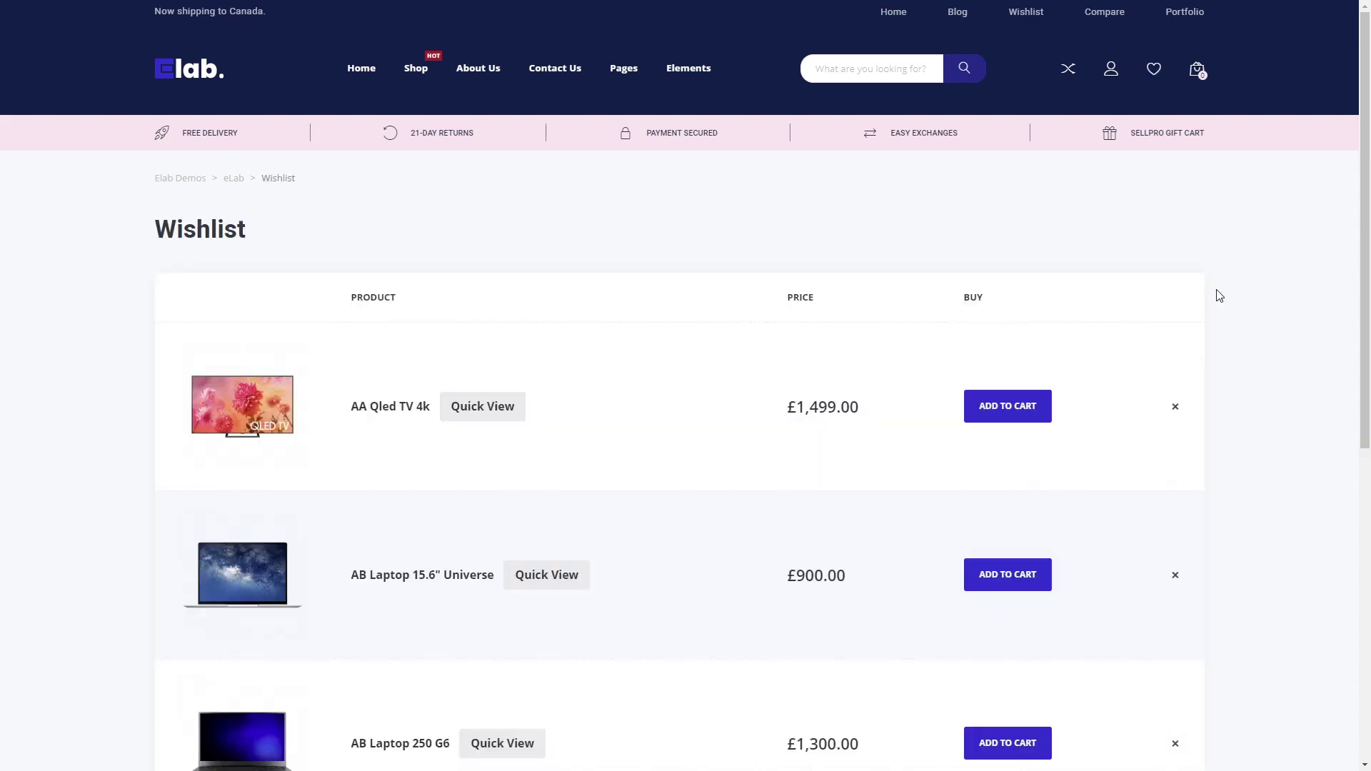
{"action": "scroll", "coordinate": [1218, 296], "scroll_direction": "down", "scroll_amount": 2}
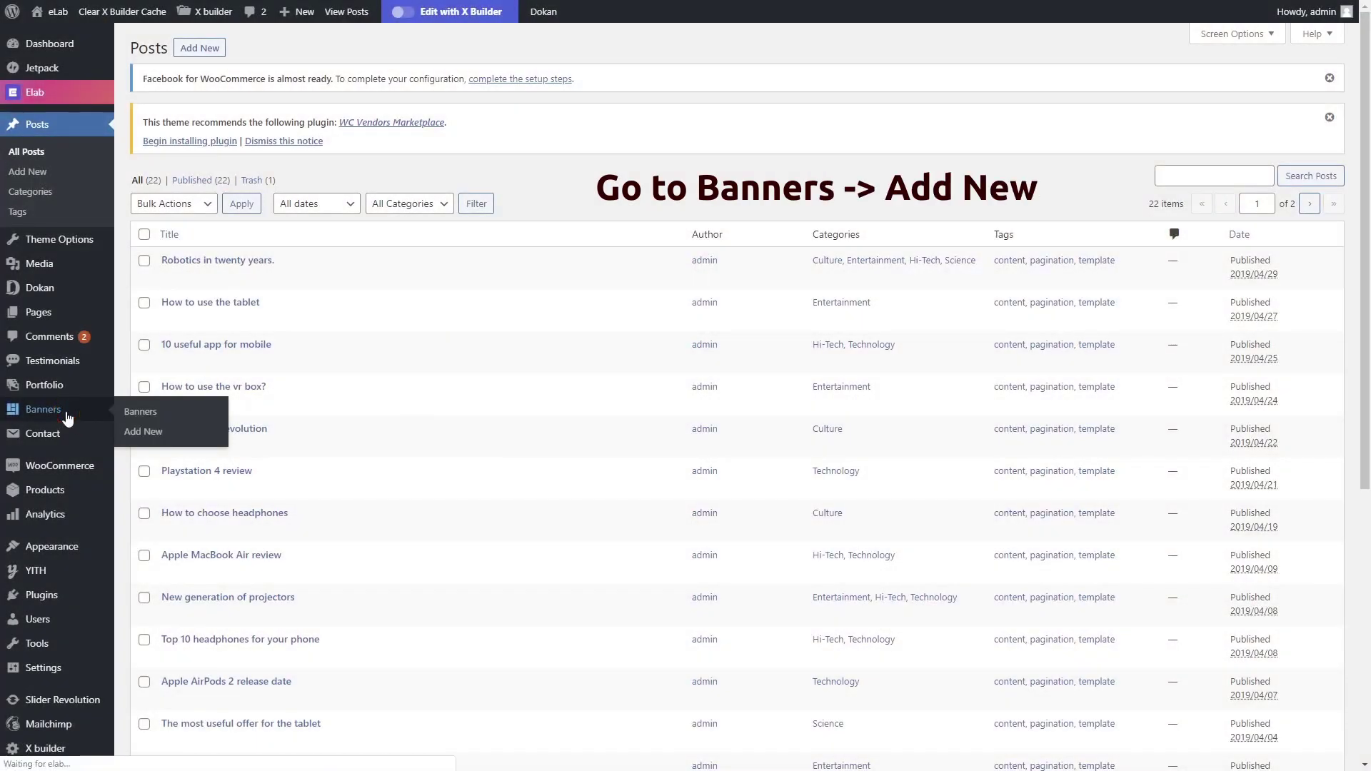
{"action": "mouse_move", "coordinate": [519, 534]}
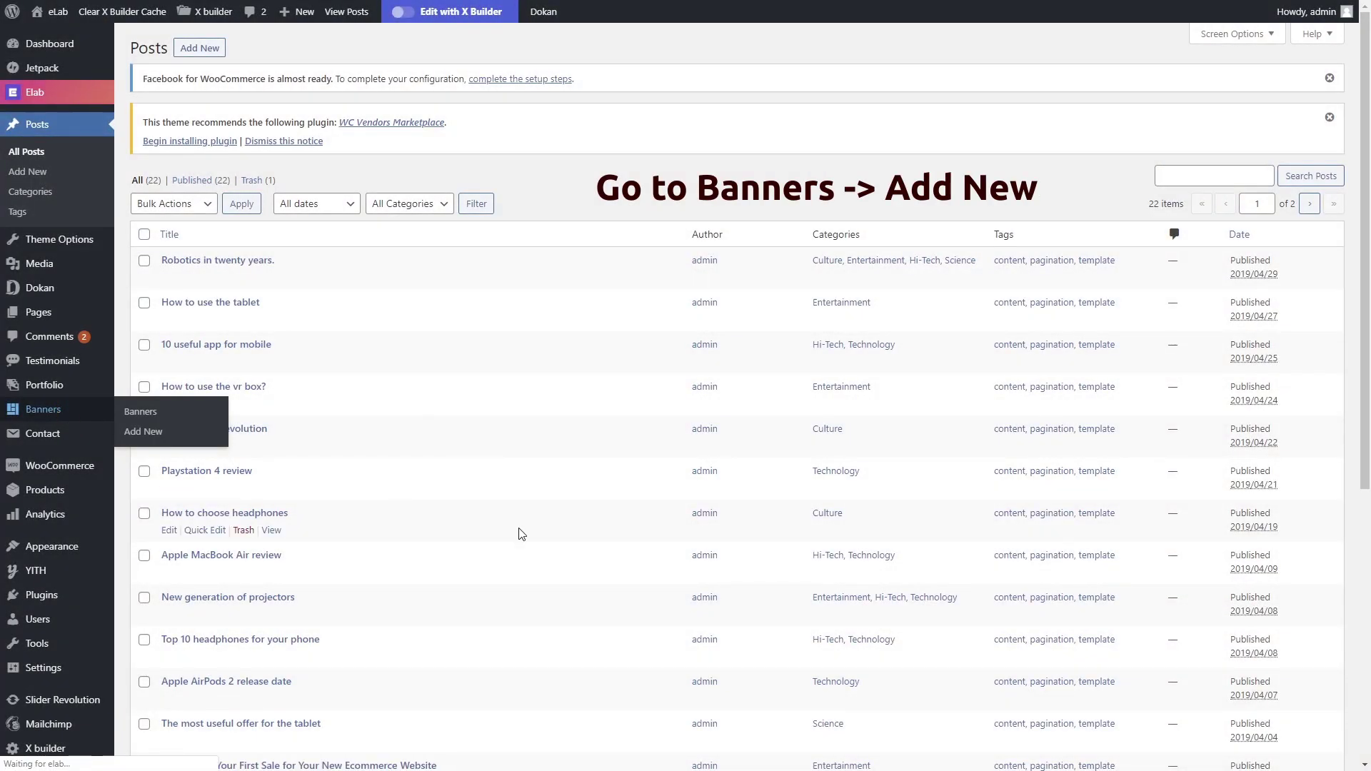
- Start a new banner named Headphones banner 2 with its title and voucher message content
{"action": "left_click", "coordinate": [220, 49]}
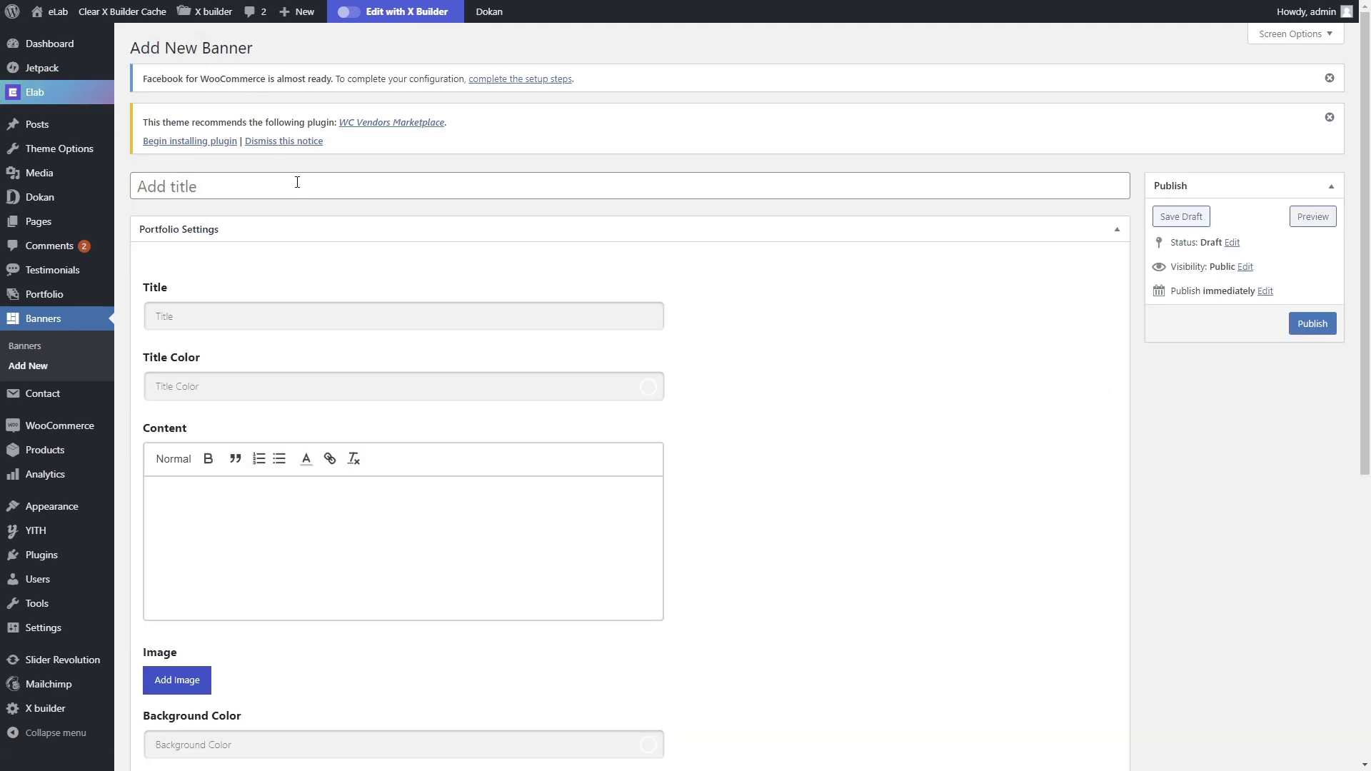
{"action": "left_click", "coordinate": [297, 186]}
{"action": "type", "text": "Headphones banner 2"}
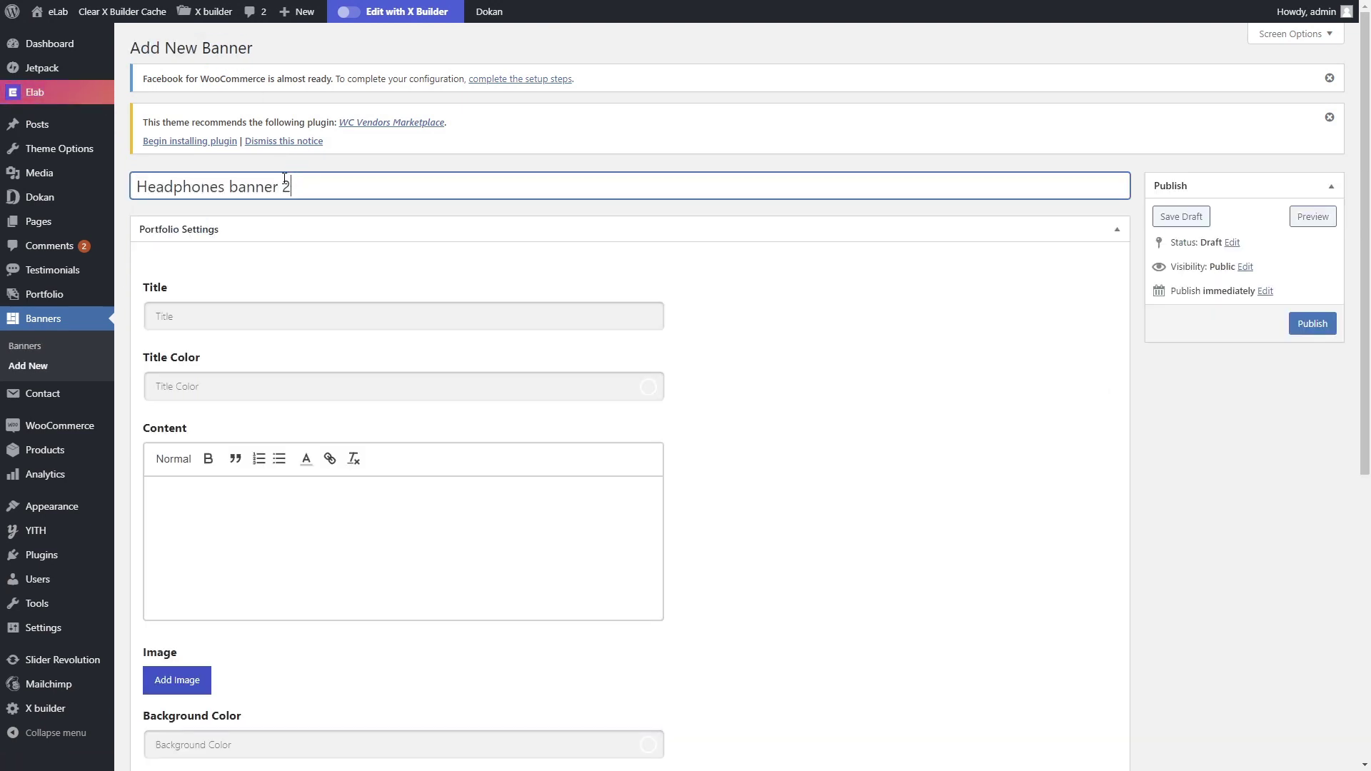
{"action": "left_click", "coordinate": [243, 325]}
{"action": "type", "text": "Looking for more?"}
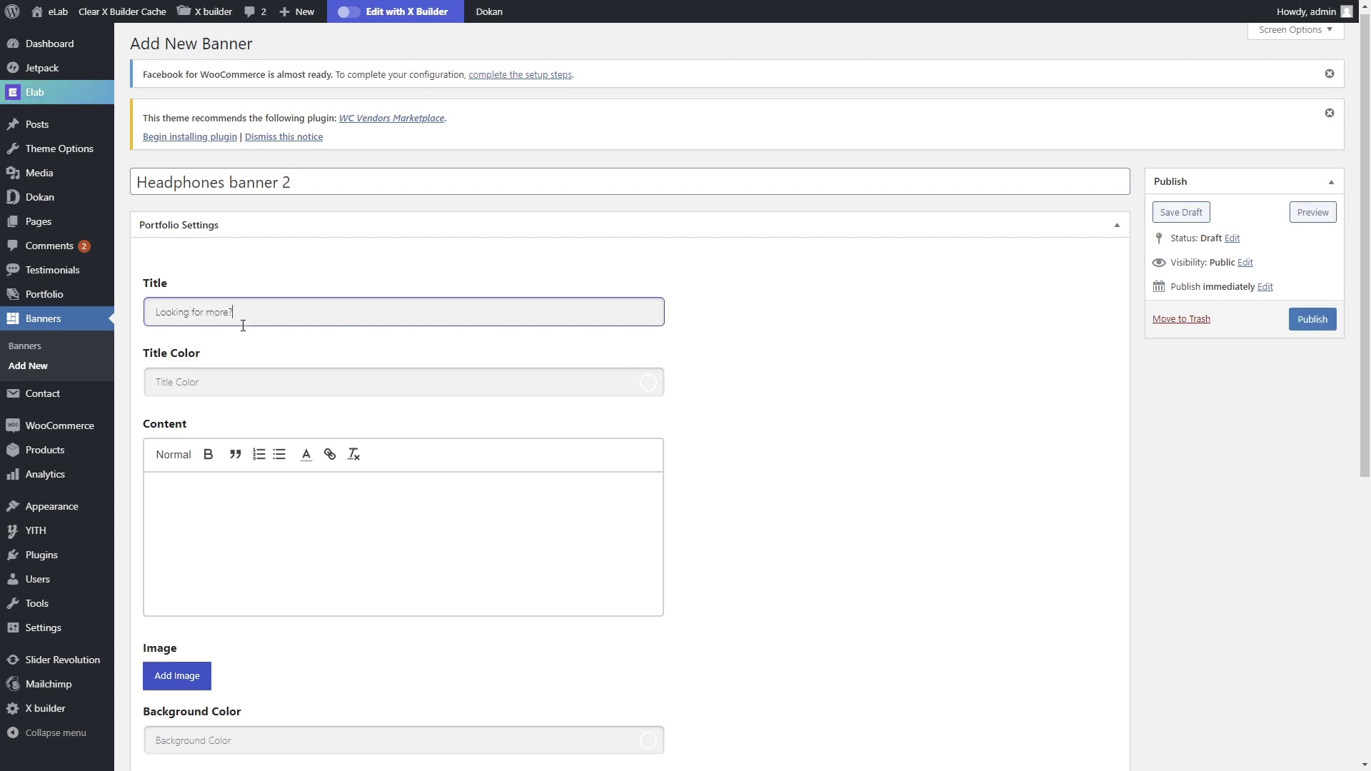
{"action": "scroll", "coordinate": [243, 353], "scroll_direction": "down", "scroll_amount": 1}
{"action": "left_click", "coordinate": [242, 389]}
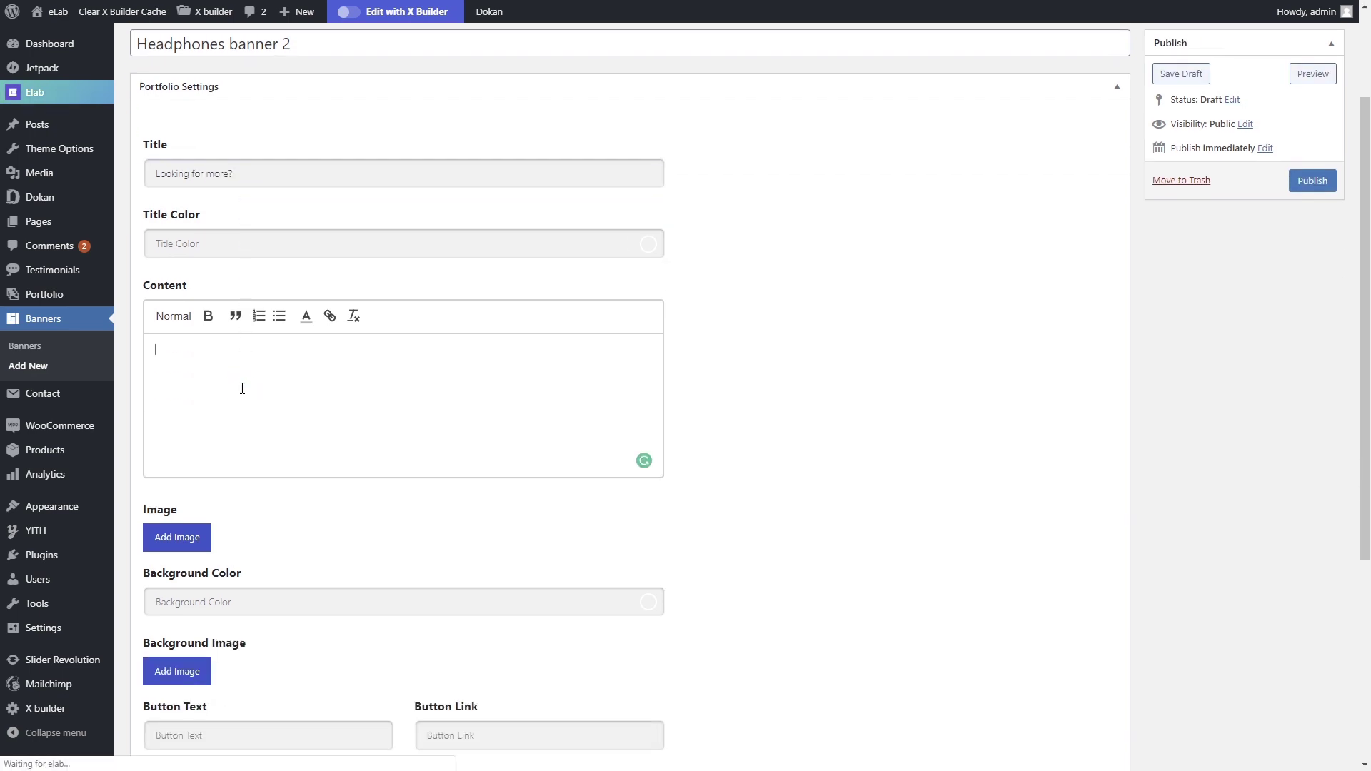
{"action": "type", "text": "Get $100 Voucher for Headphones."}
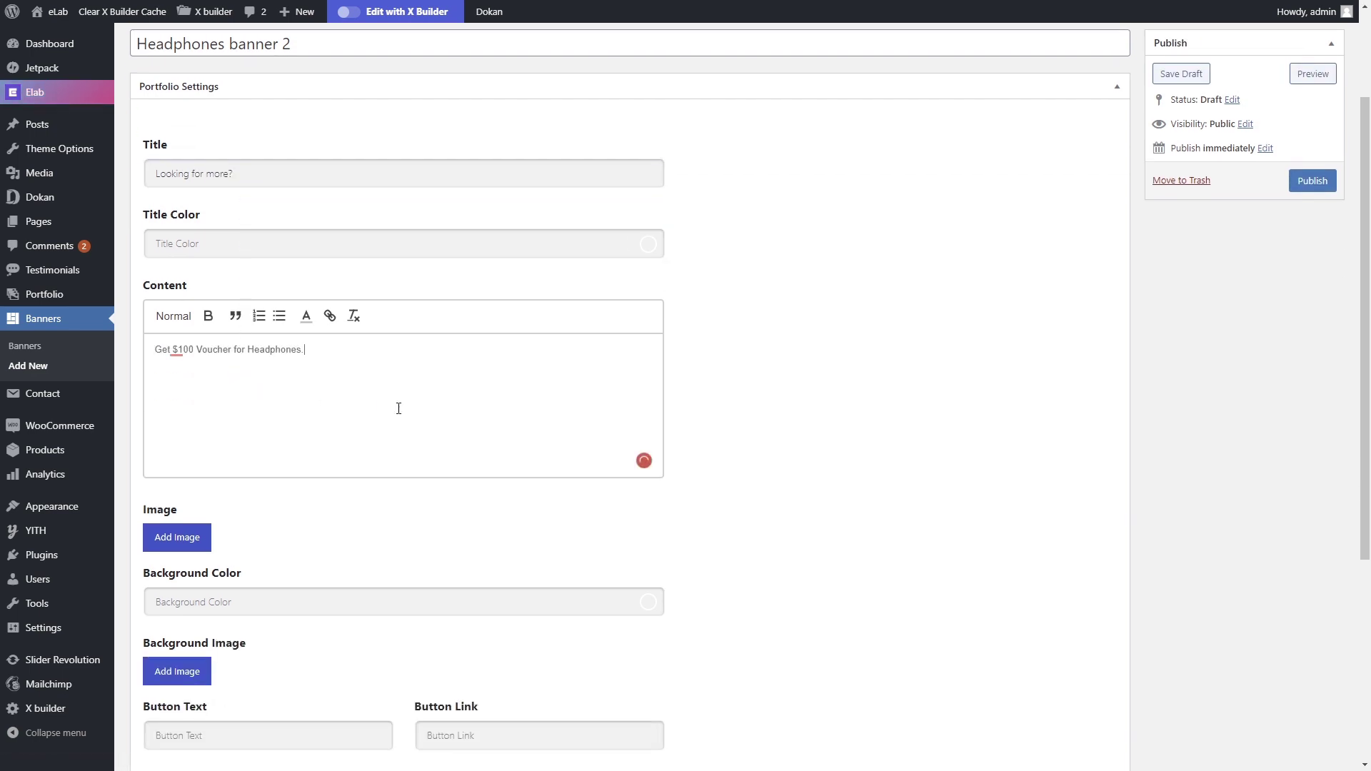
{"action": "scroll", "coordinate": [398, 407], "scroll_direction": "down", "scroll_amount": 2}
- Set the wireless-headphones image as the banner background
{"action": "left_click", "coordinate": [176, 461]}
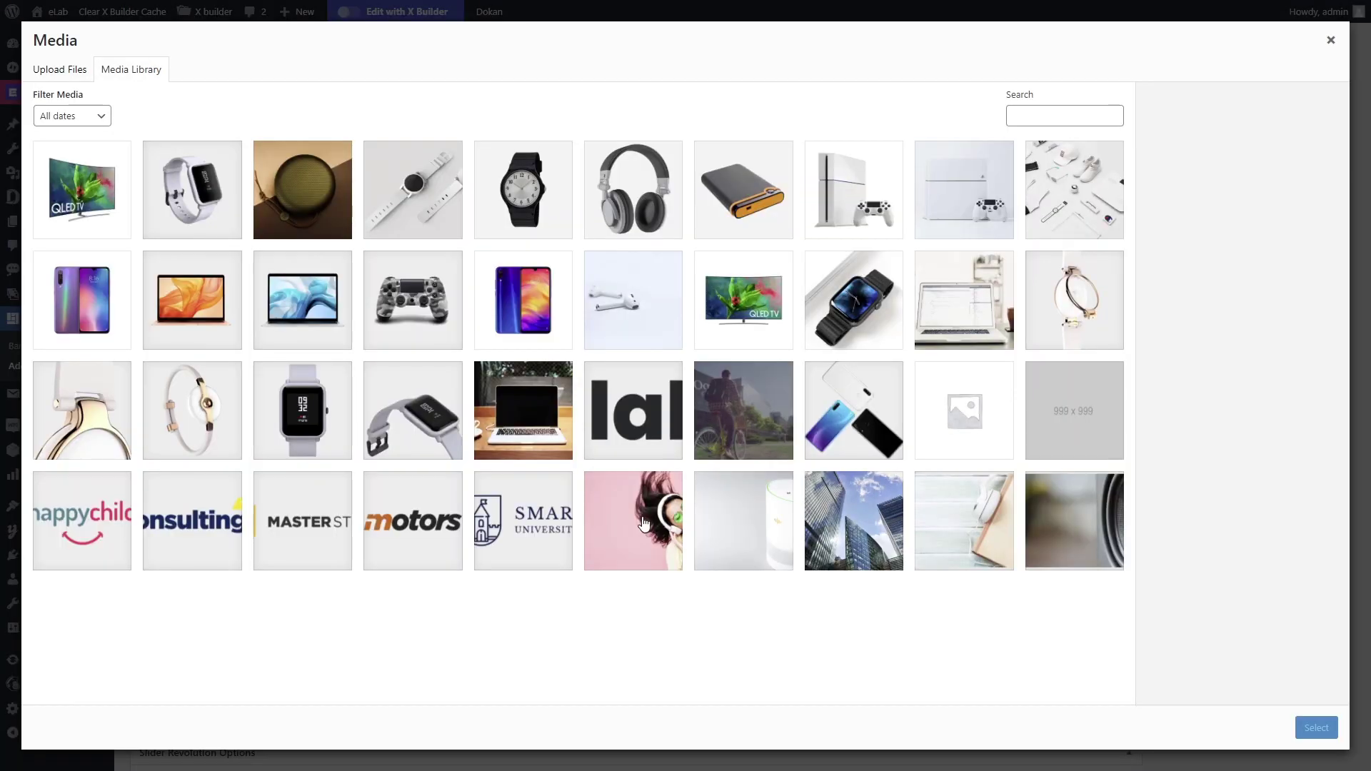
{"action": "left_click", "coordinate": [642, 527]}
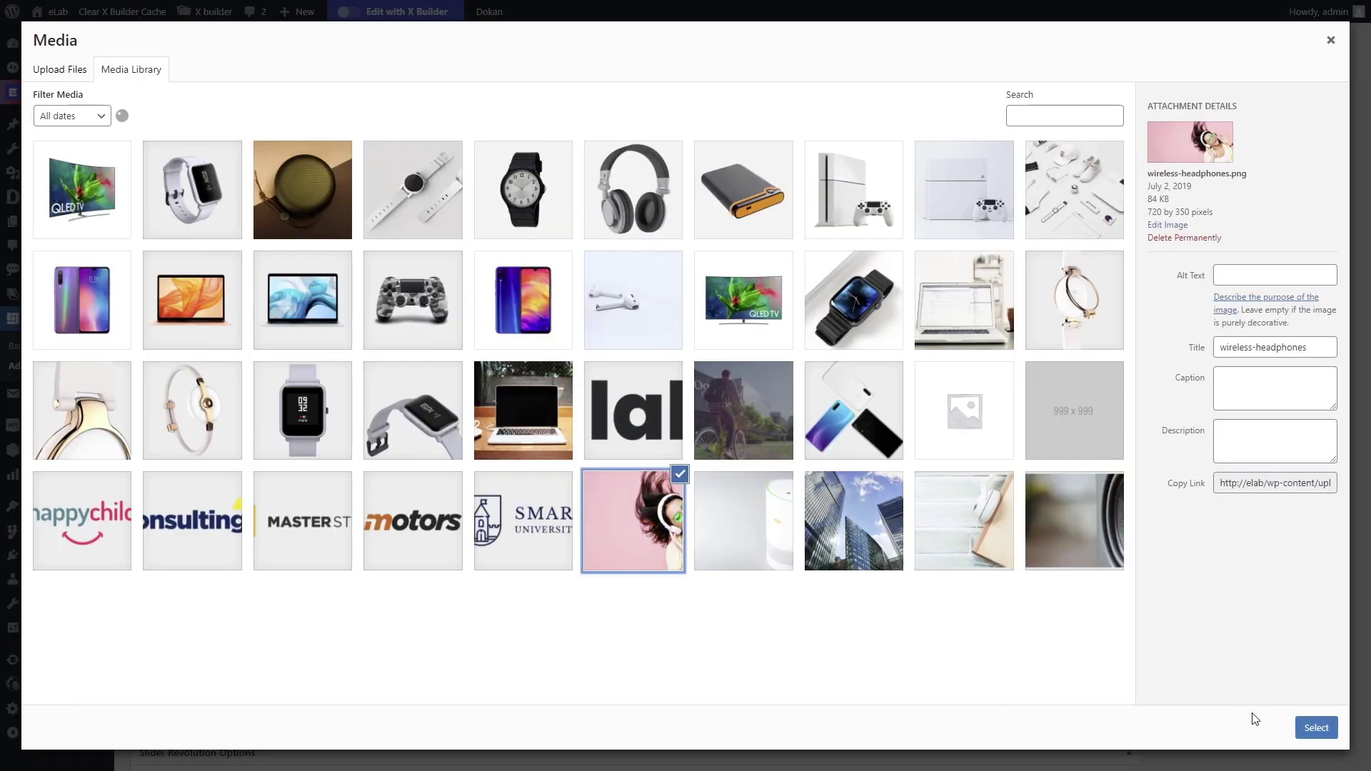
{"action": "left_click", "coordinate": [1315, 728]}
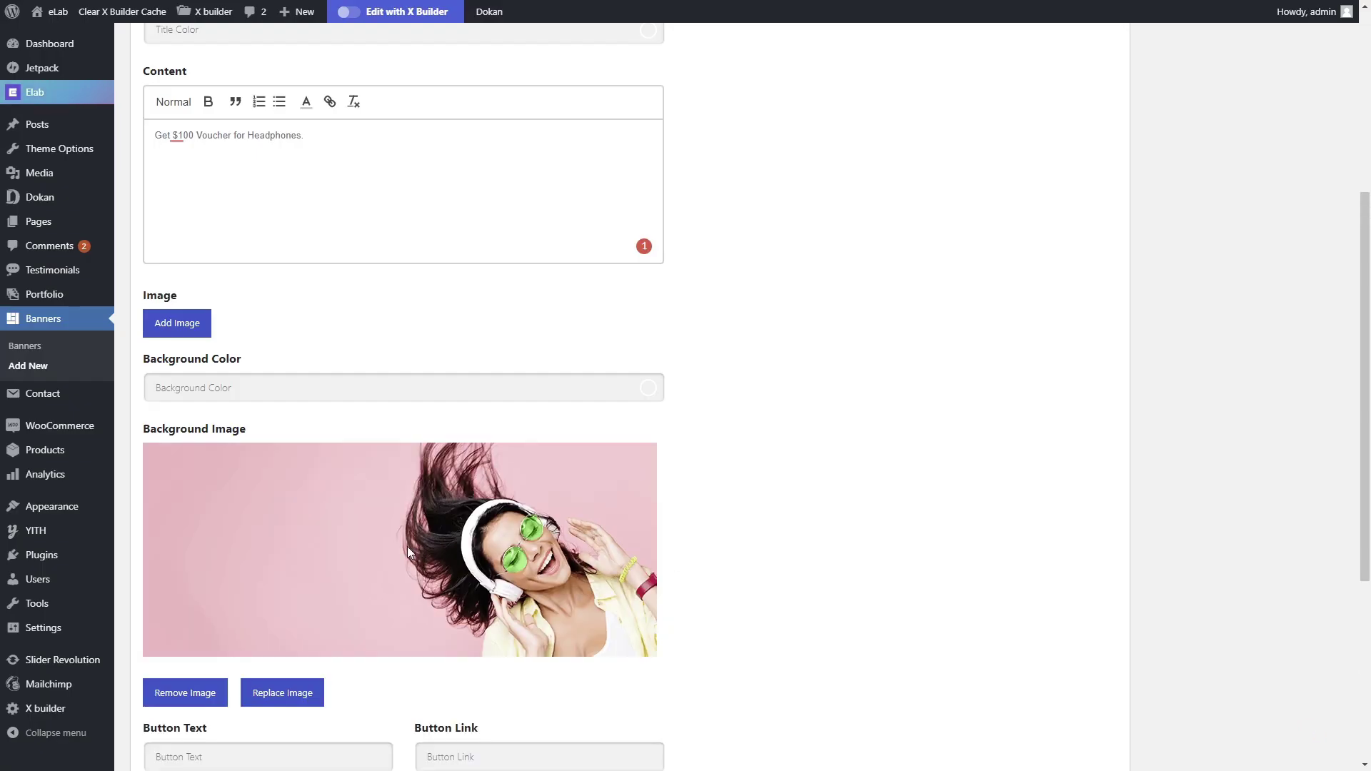
{"action": "scroll", "coordinate": [407, 546], "scroll_direction": "down", "scroll_amount": 3}
- Give both buttons the Read more label and the elab/ link
{"action": "left_click", "coordinate": [255, 473]}
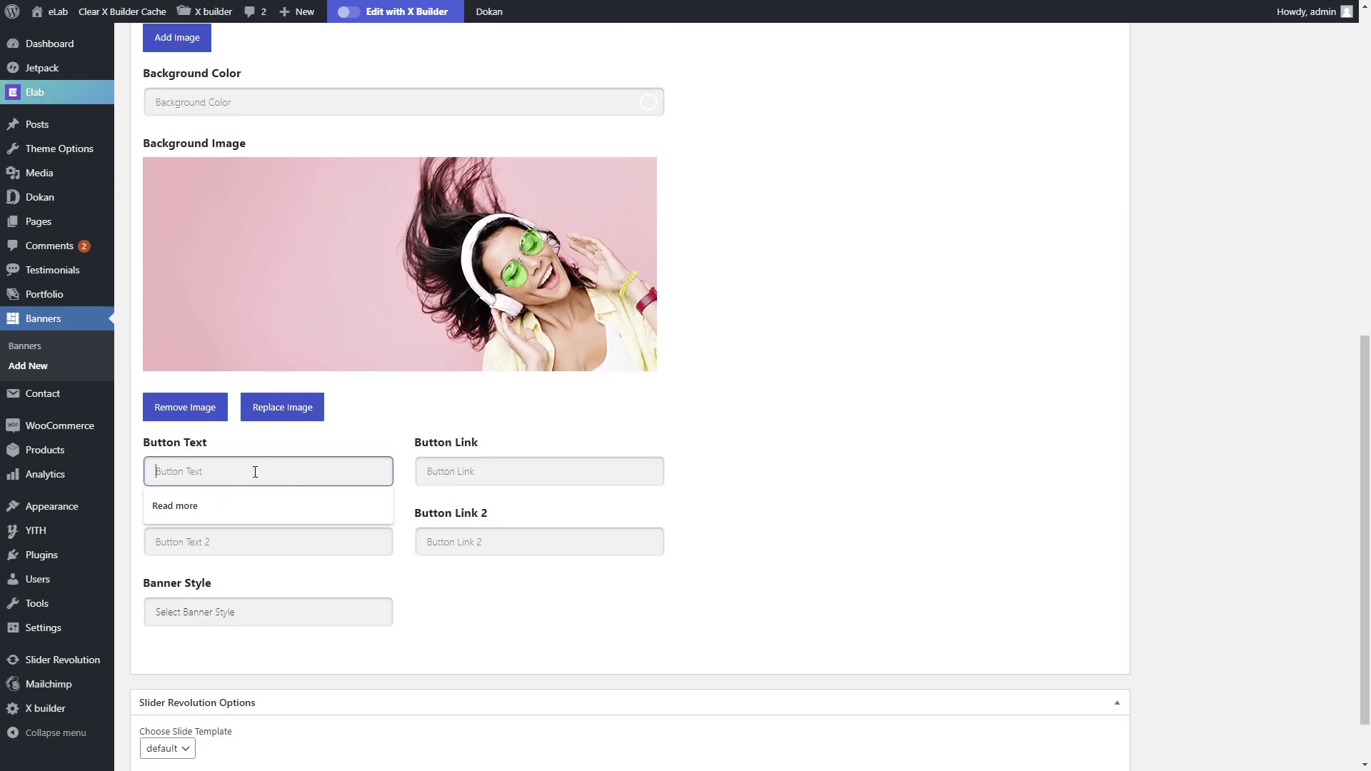
{"action": "left_click", "coordinate": [240, 506]}
{"action": "left_click", "coordinate": [238, 544]}
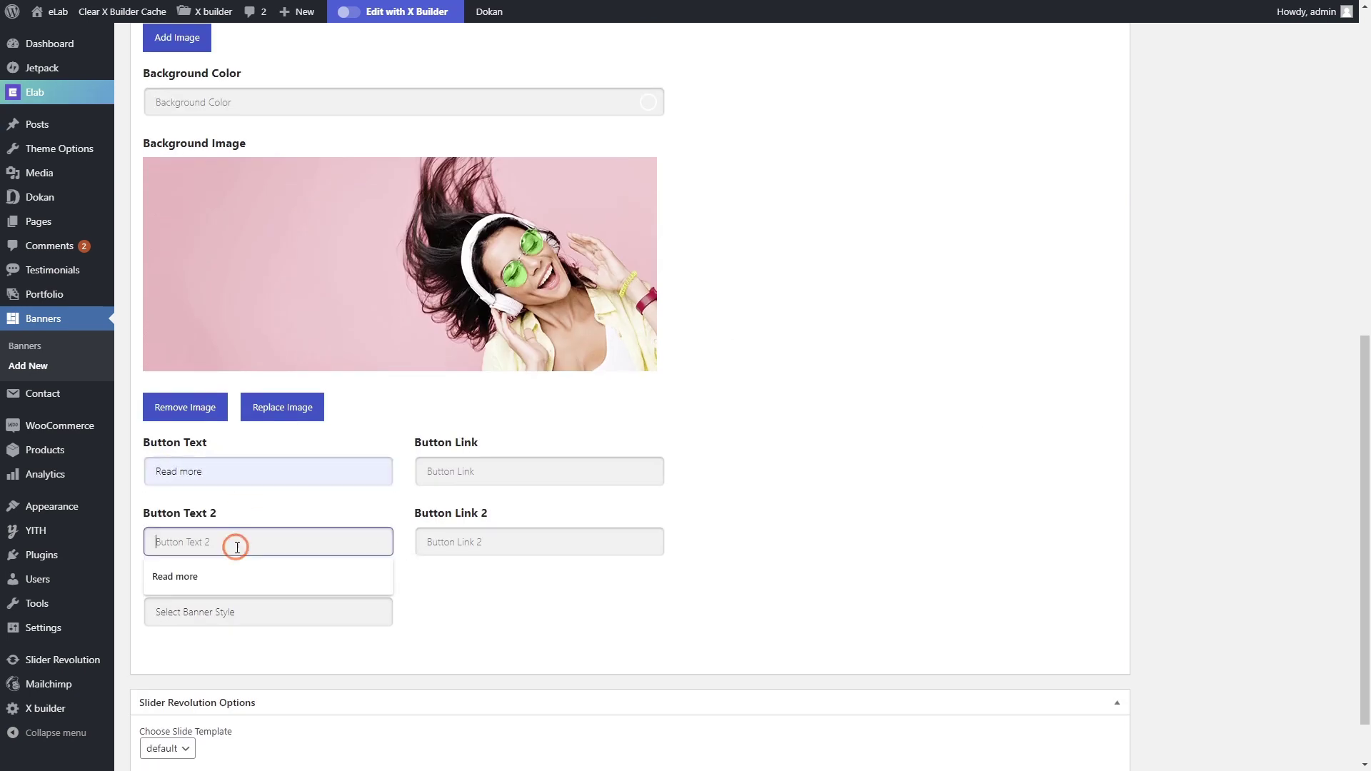
{"action": "left_click", "coordinate": [232, 578]}
{"action": "left_click", "coordinate": [479, 469]}
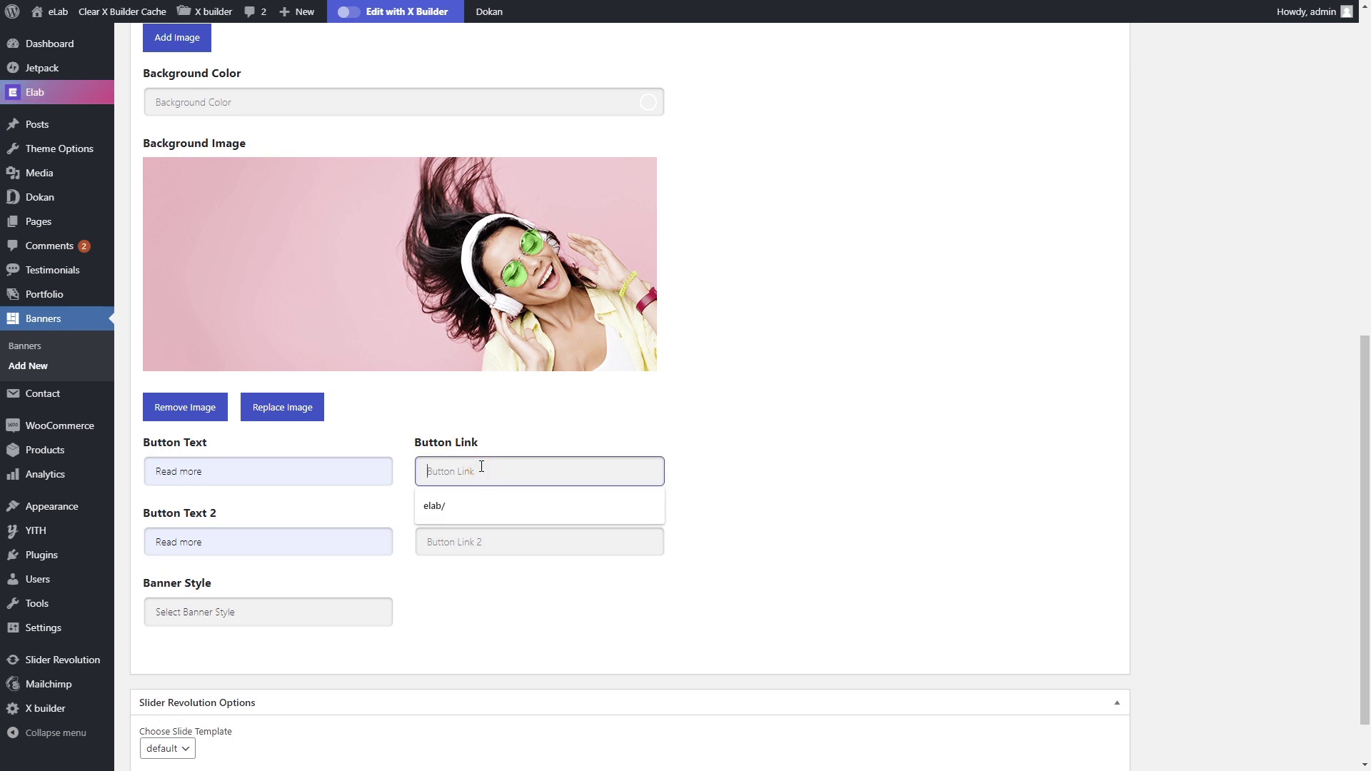
{"action": "left_click", "coordinate": [461, 506]}
{"action": "left_click", "coordinate": [466, 541]}
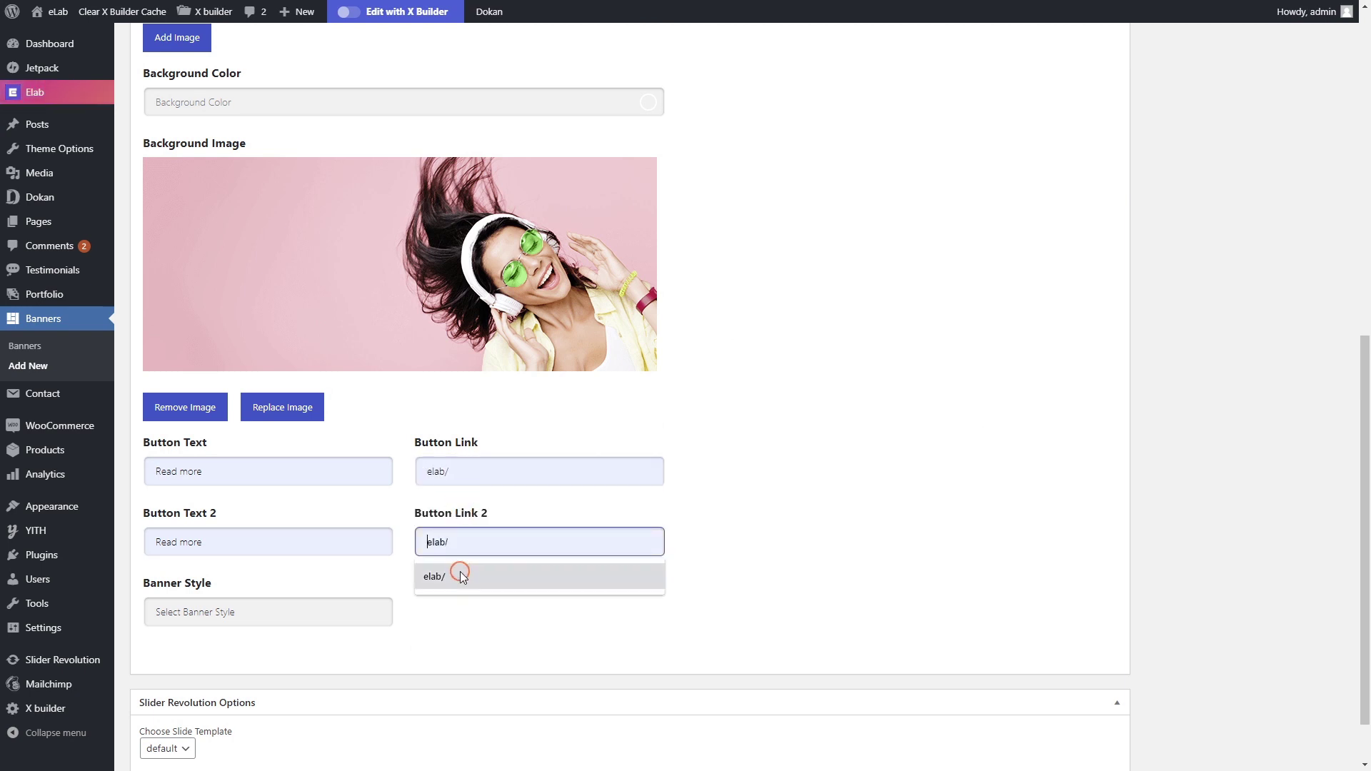
{"action": "left_click", "coordinate": [459, 571]}
{"action": "scroll", "coordinate": [453, 572], "scroll_direction": "down", "scroll_amount": 1}
- Choose banner Style 1 and publish the banner
{"action": "left_click", "coordinate": [258, 544]}
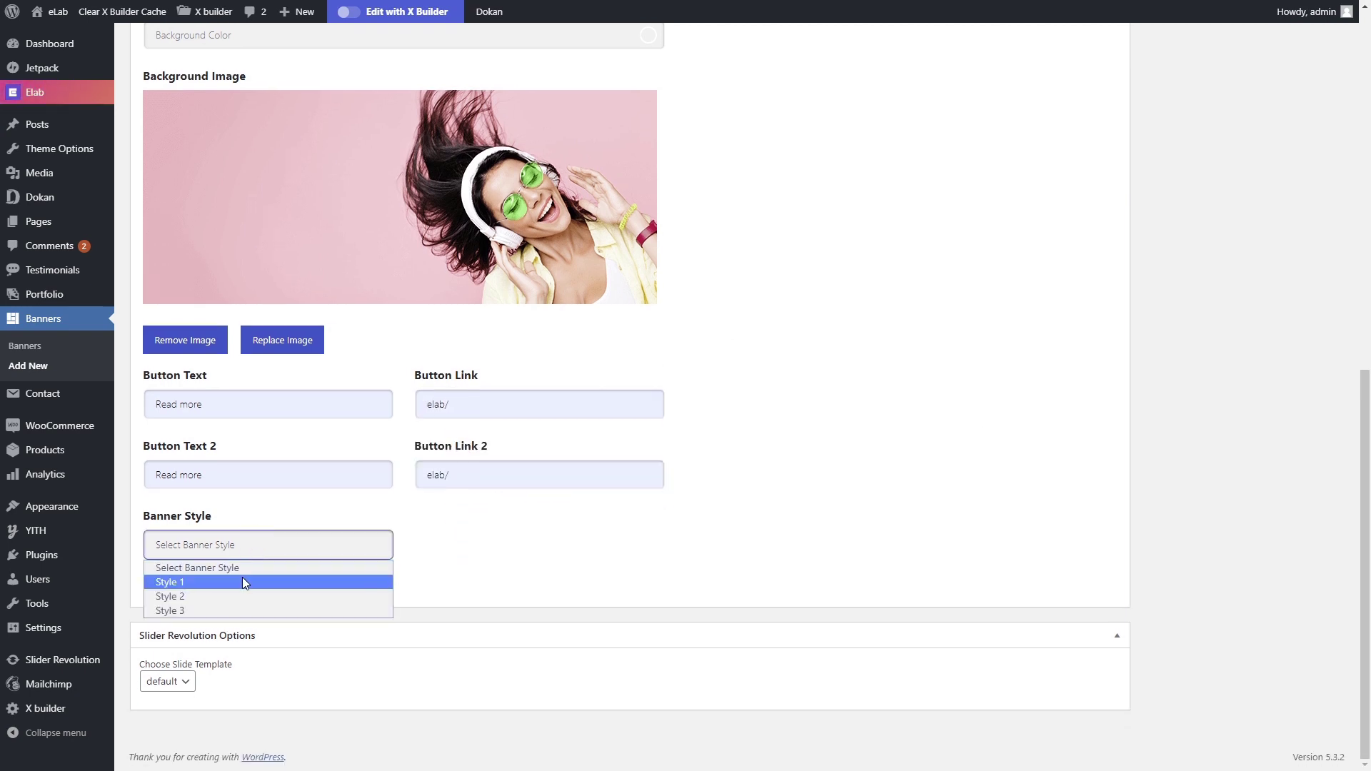
{"action": "left_click", "coordinate": [242, 581]}
{"action": "scroll", "coordinate": [776, 532], "scroll_direction": "up", "scroll_amount": 10}
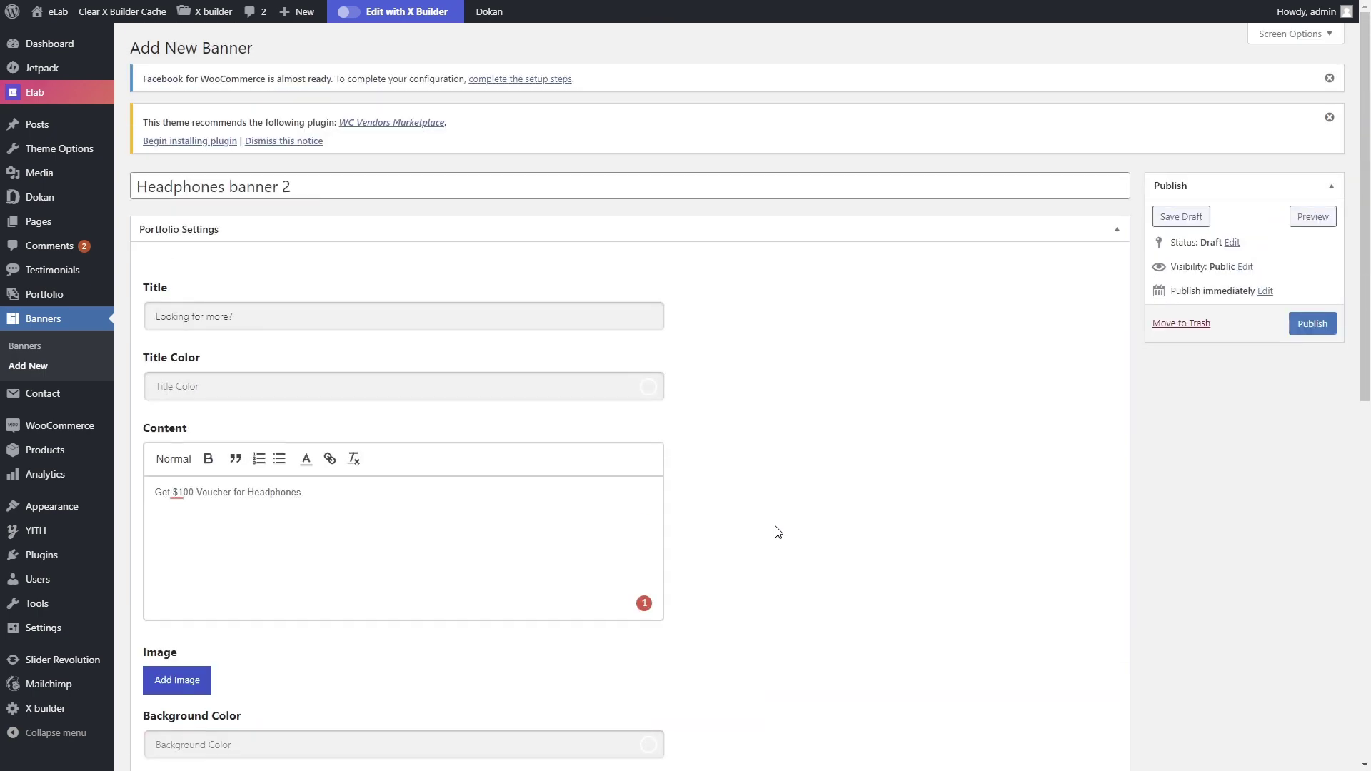
{"action": "left_click", "coordinate": [1315, 326]}
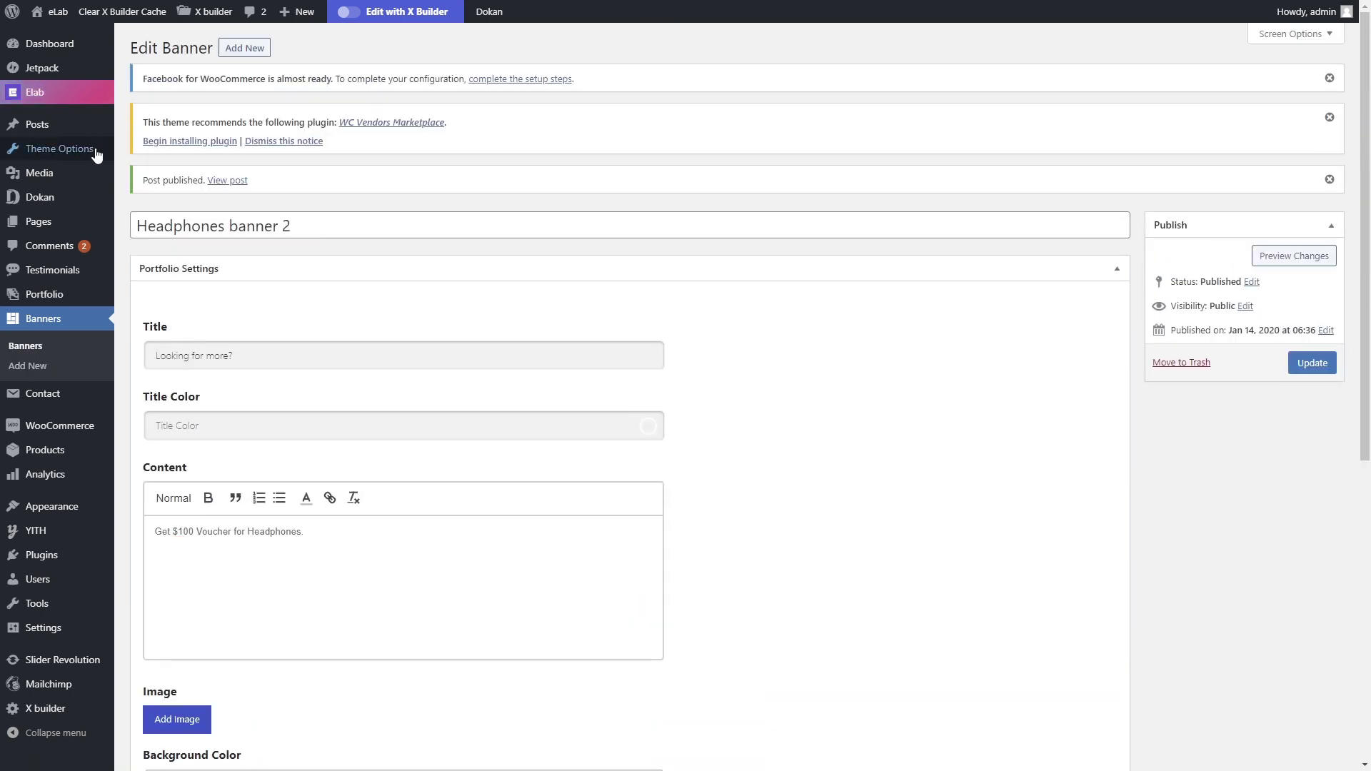
- Set Shop Banner to Headphones banner 2 in the Shop theme settings and save
{"action": "left_click", "coordinate": [95, 151]}
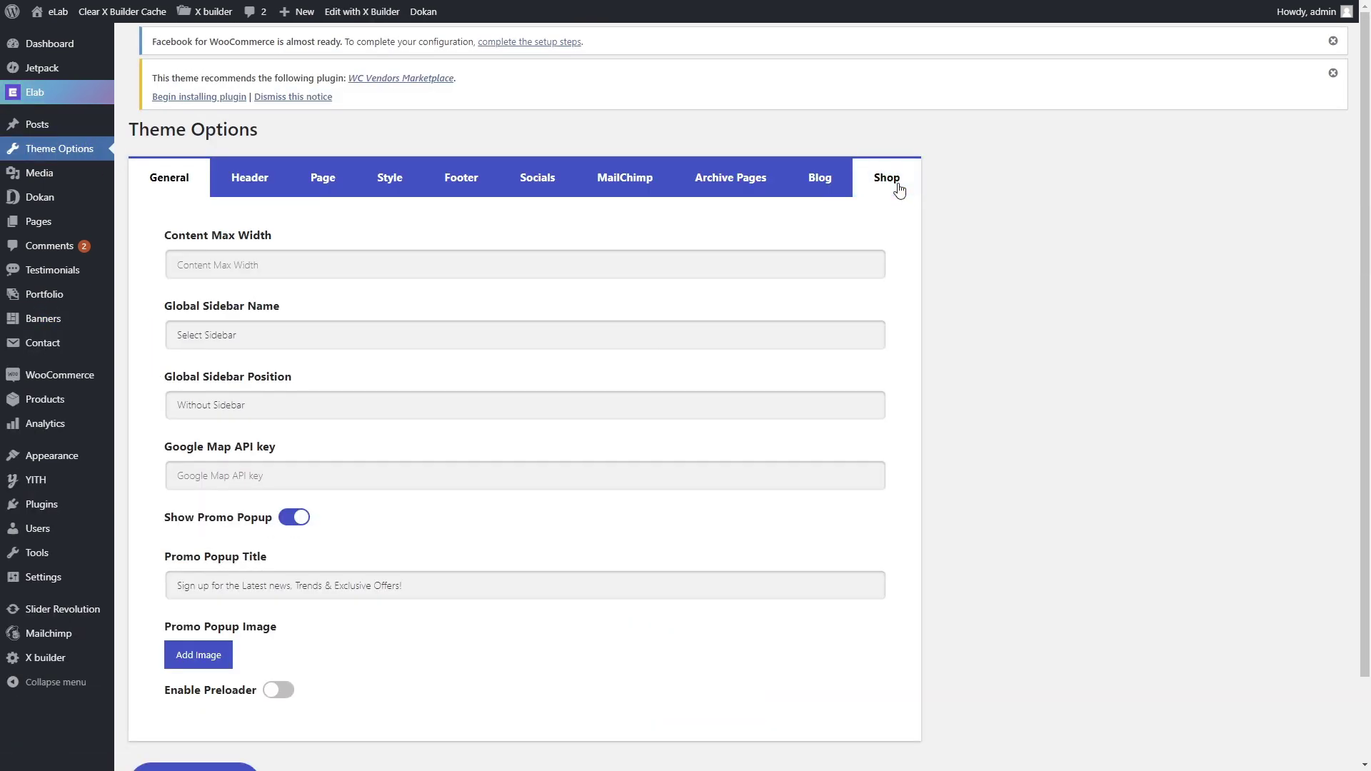
{"action": "left_click", "coordinate": [898, 190]}
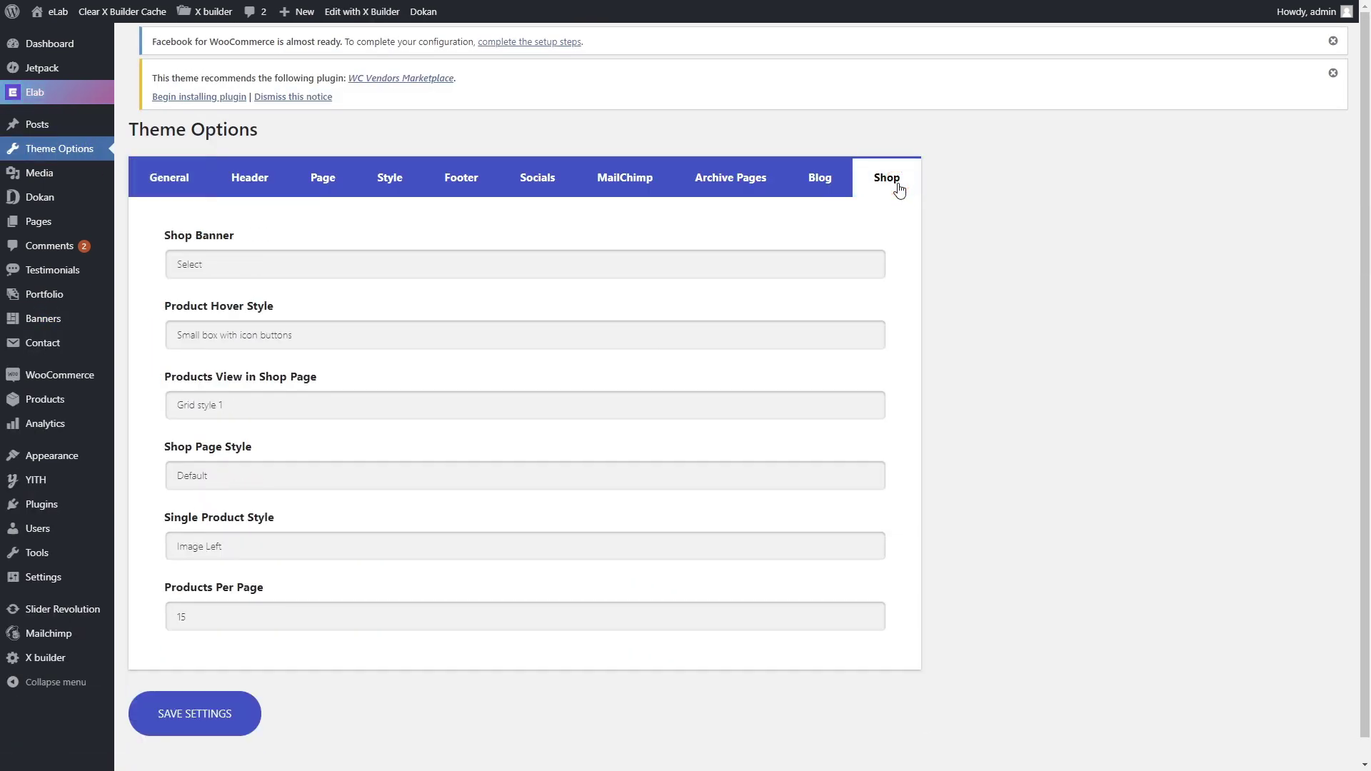
{"action": "left_click", "coordinate": [402, 260]}
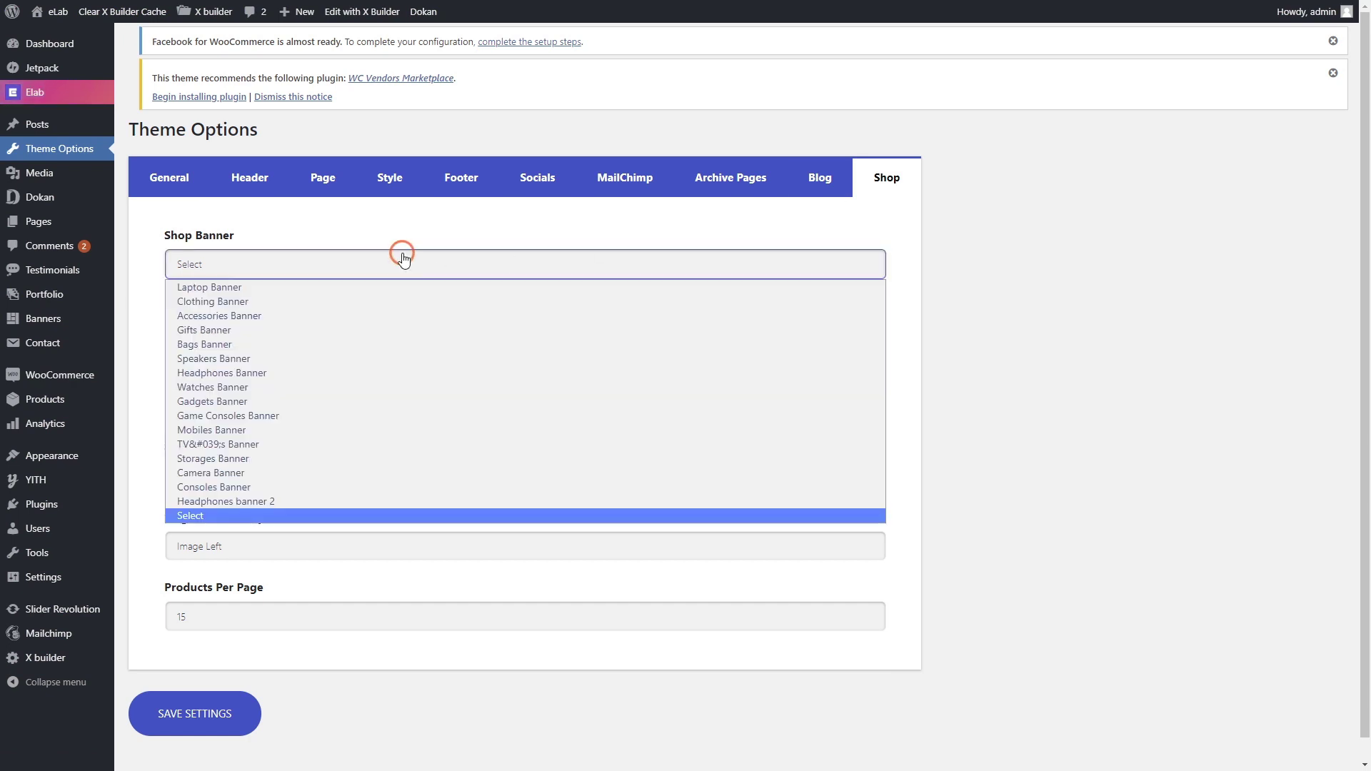
{"action": "left_click", "coordinate": [303, 499]}
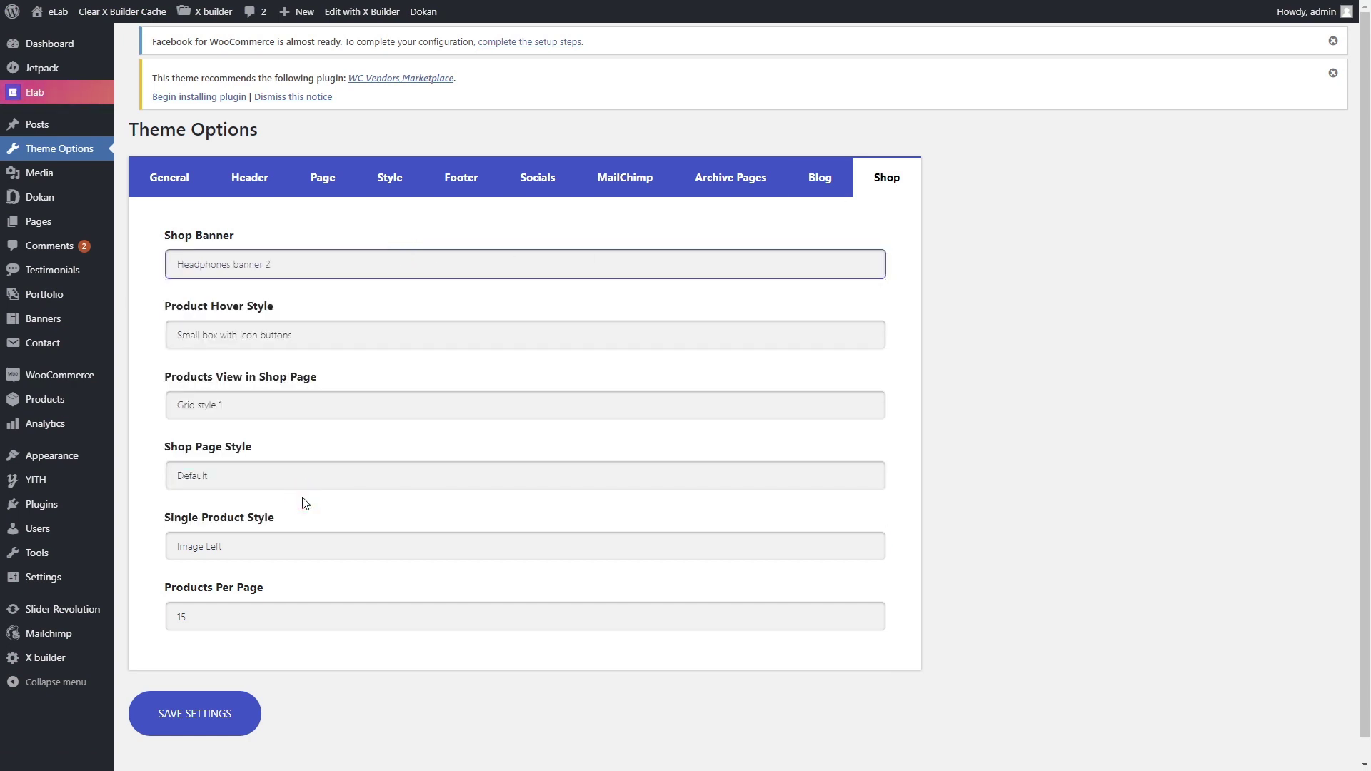
{"action": "left_click", "coordinate": [215, 708]}
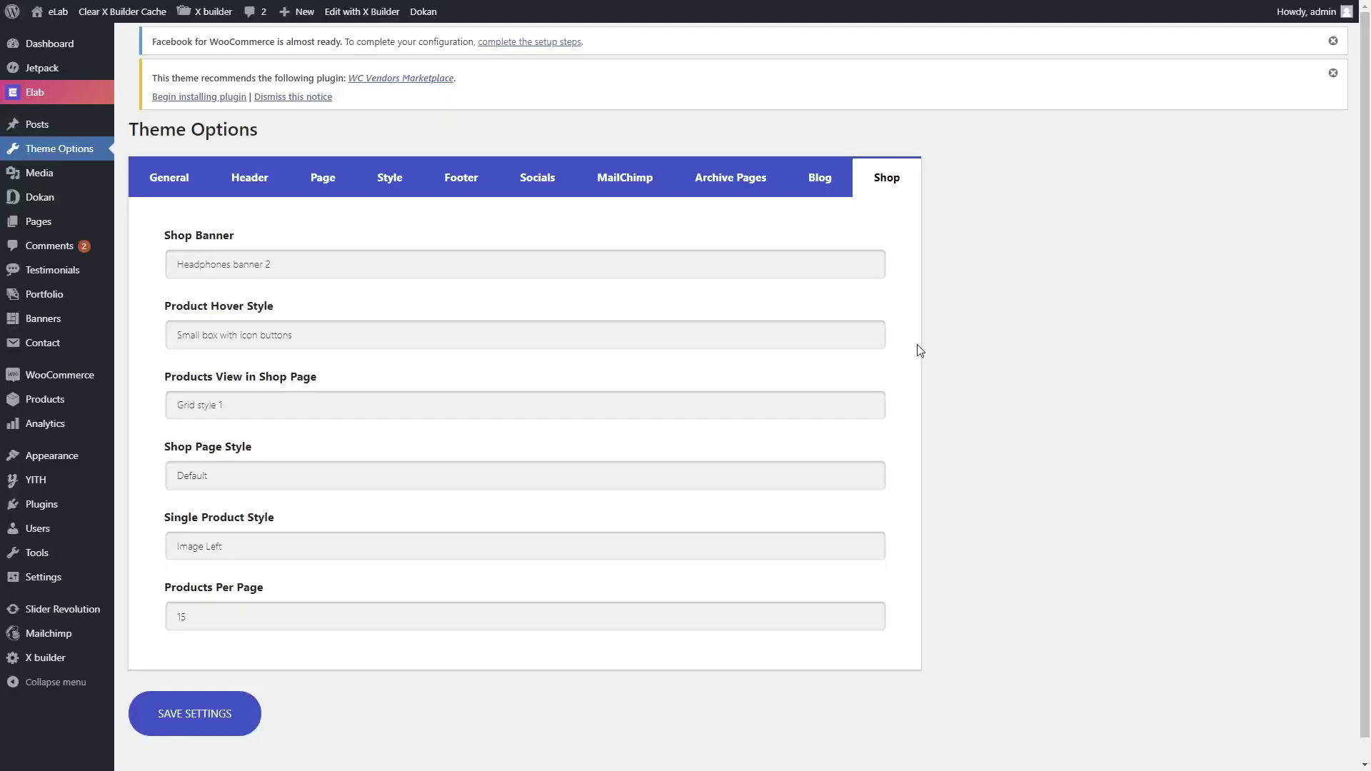
- Find the Gadgets category on page 2 of Product Categories and edit it
{"action": "mouse_move", "coordinate": [45, 398]}
{"action": "left_click", "coordinate": [151, 462]}
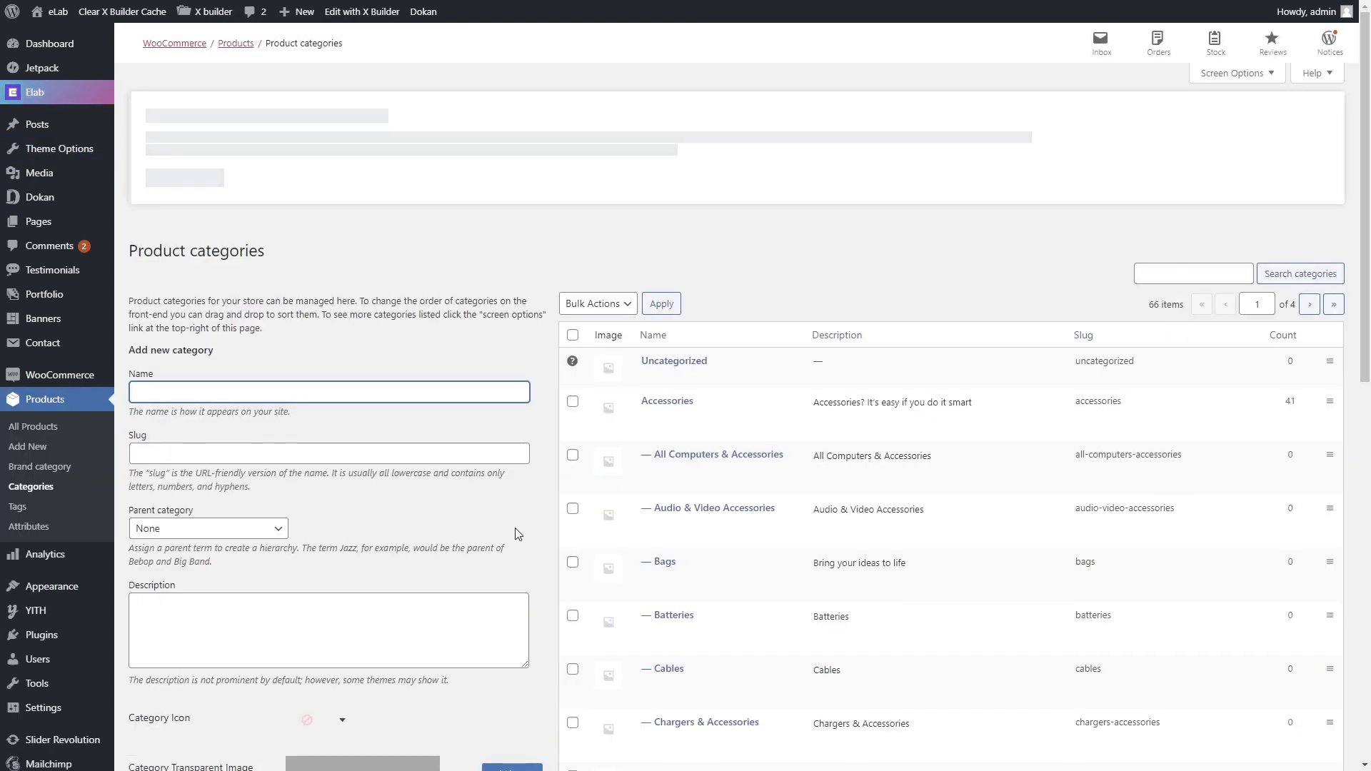
{"action": "scroll", "coordinate": [515, 534], "scroll_direction": "down", "scroll_amount": 6}
{"action": "scroll", "coordinate": [557, 545], "scroll_direction": "down", "scroll_amount": 2}
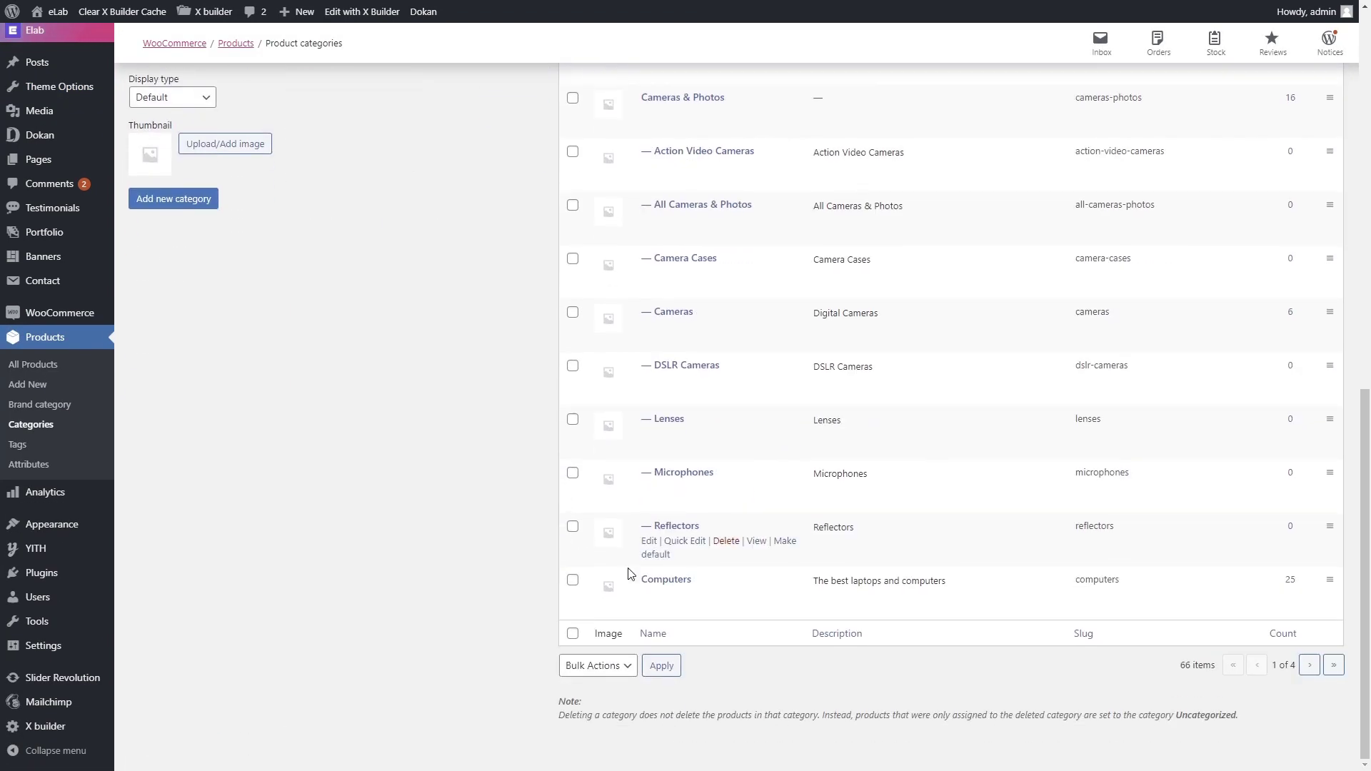
{"action": "left_click", "coordinate": [1305, 667]}
{"action": "scroll", "coordinate": [707, 515], "scroll_direction": "down", "scroll_amount": 5}
{"action": "scroll", "coordinate": [707, 516], "scroll_direction": "down", "scroll_amount": 5}
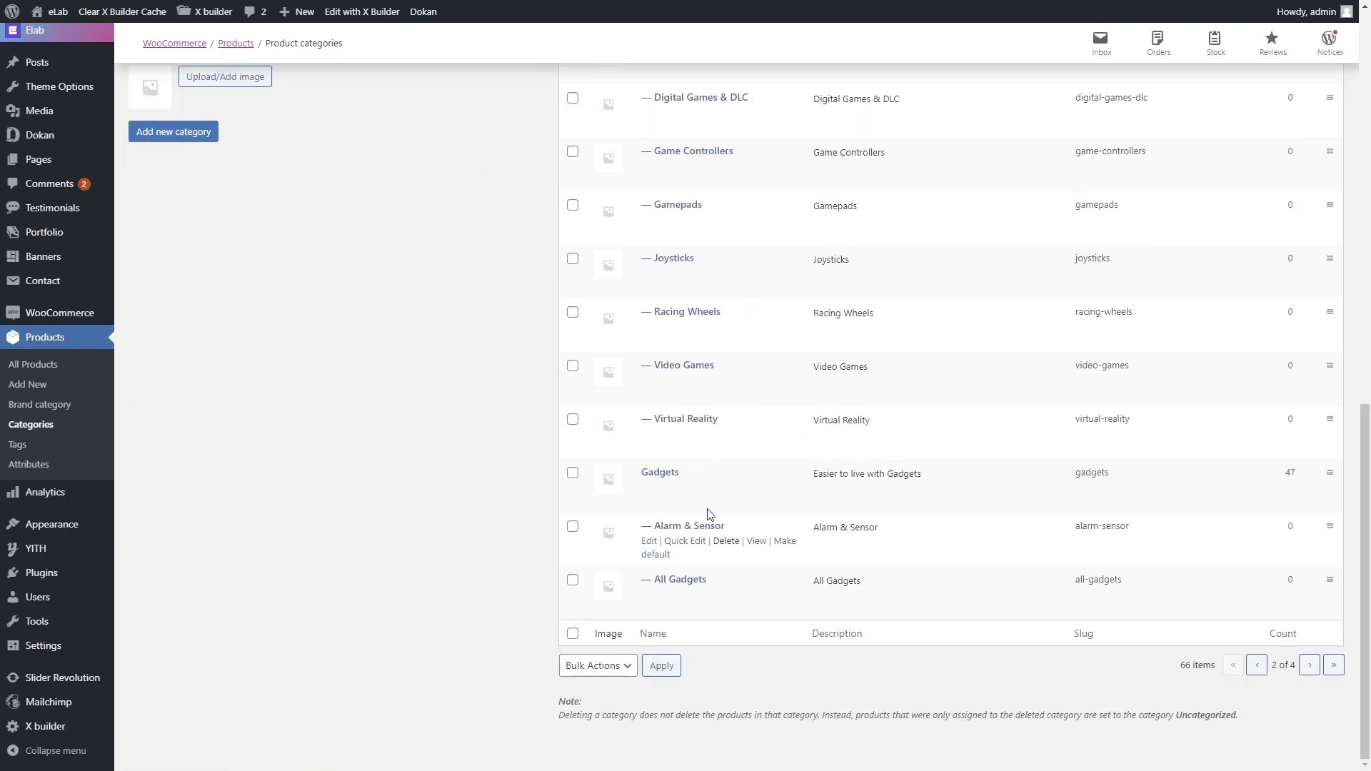
{"action": "left_click", "coordinate": [655, 475]}
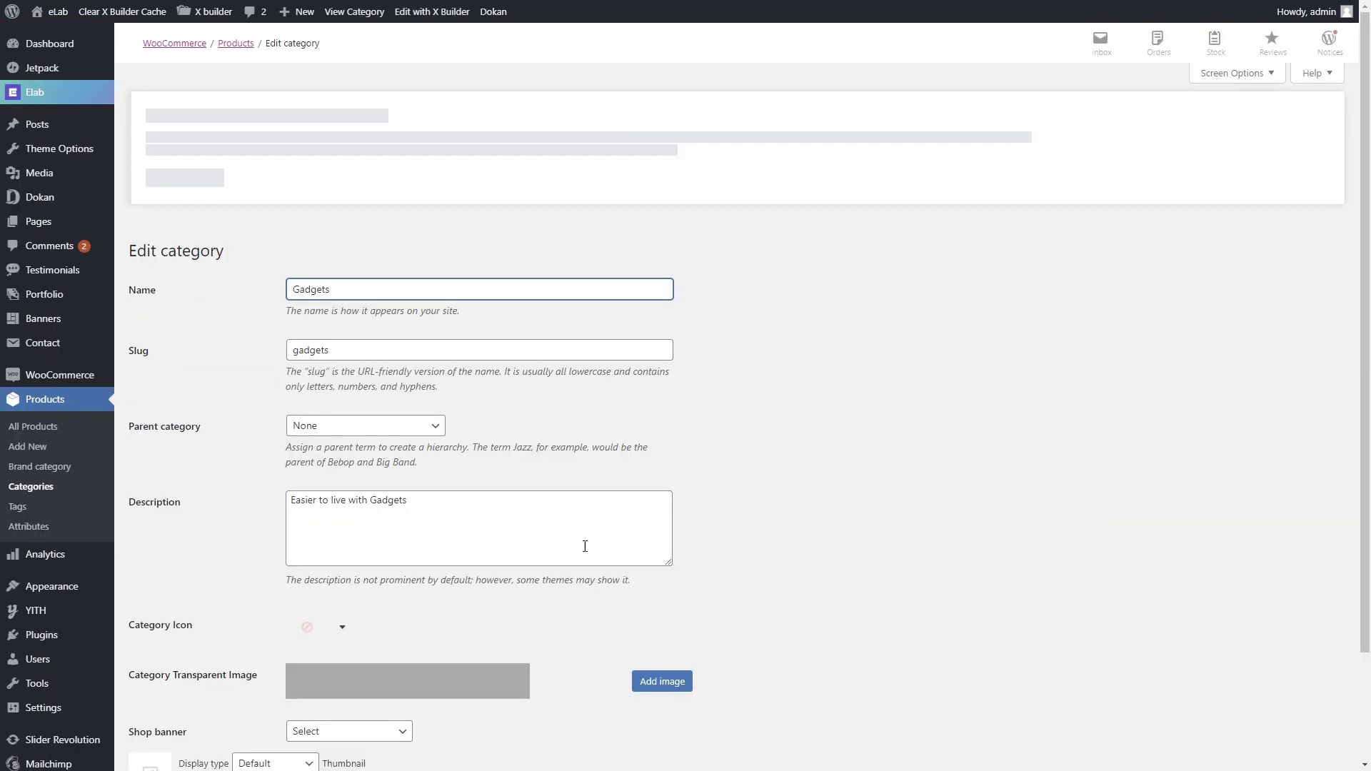
{"action": "scroll", "coordinate": [436, 586], "scroll_direction": "down", "scroll_amount": 2}
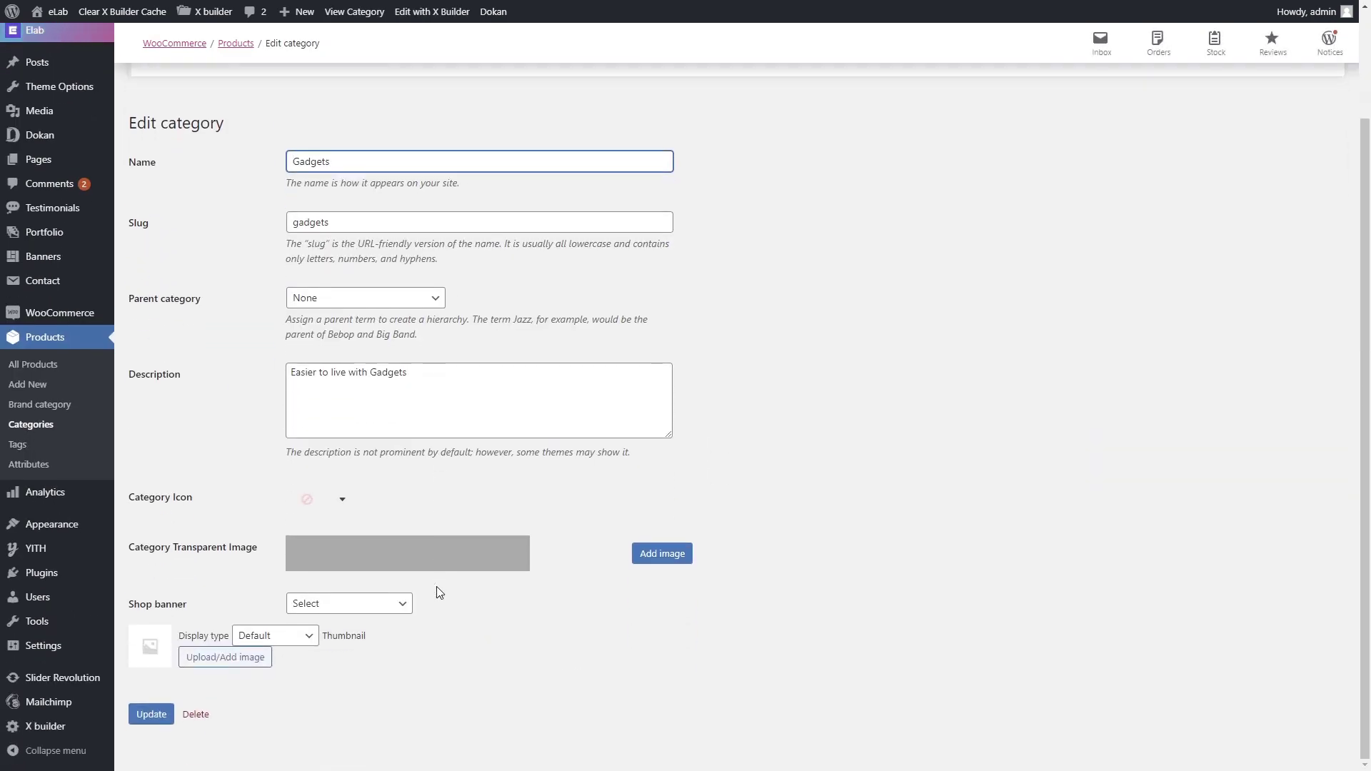
- Set the Gadgets category's shop banner to Headphones banner 2 and update it
{"action": "left_click", "coordinate": [371, 608]}
{"action": "left_click", "coordinate": [352, 372]}
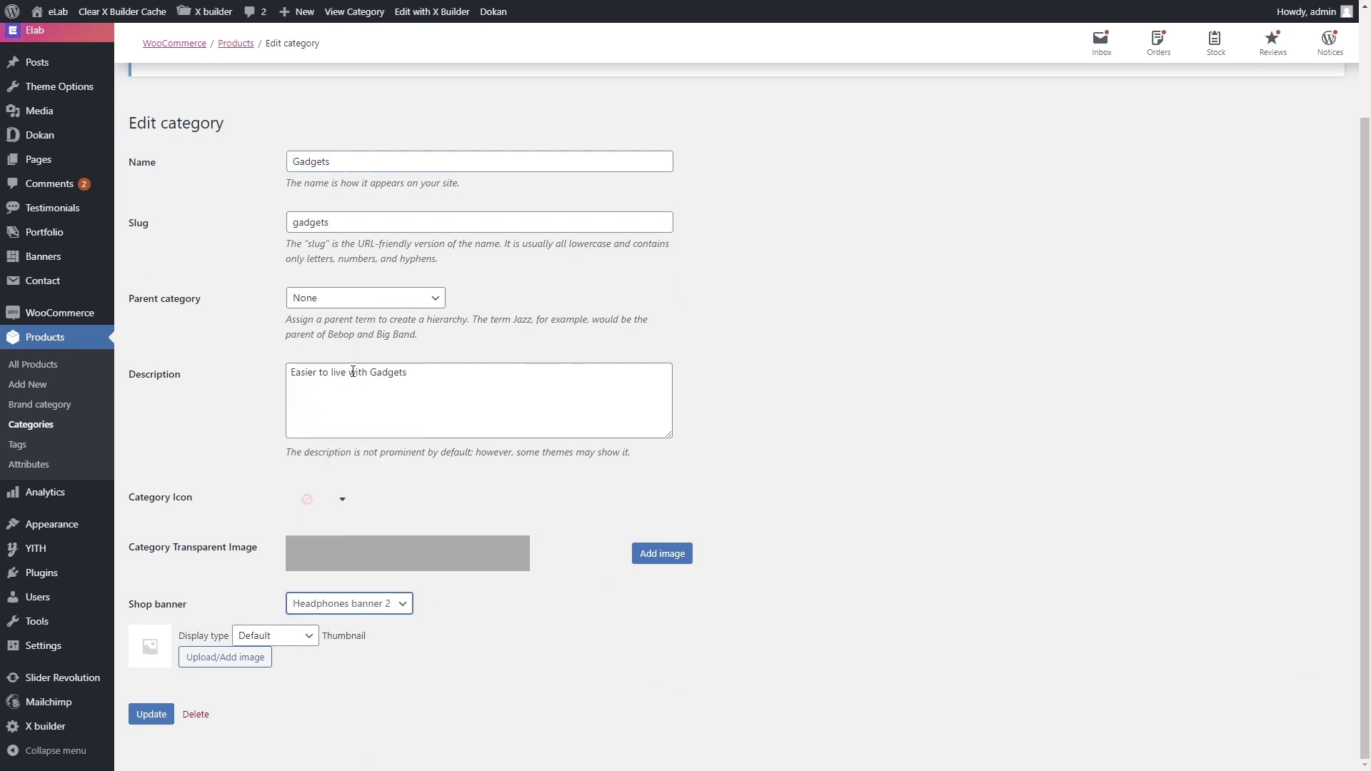
{"action": "left_click", "coordinate": [151, 715]}
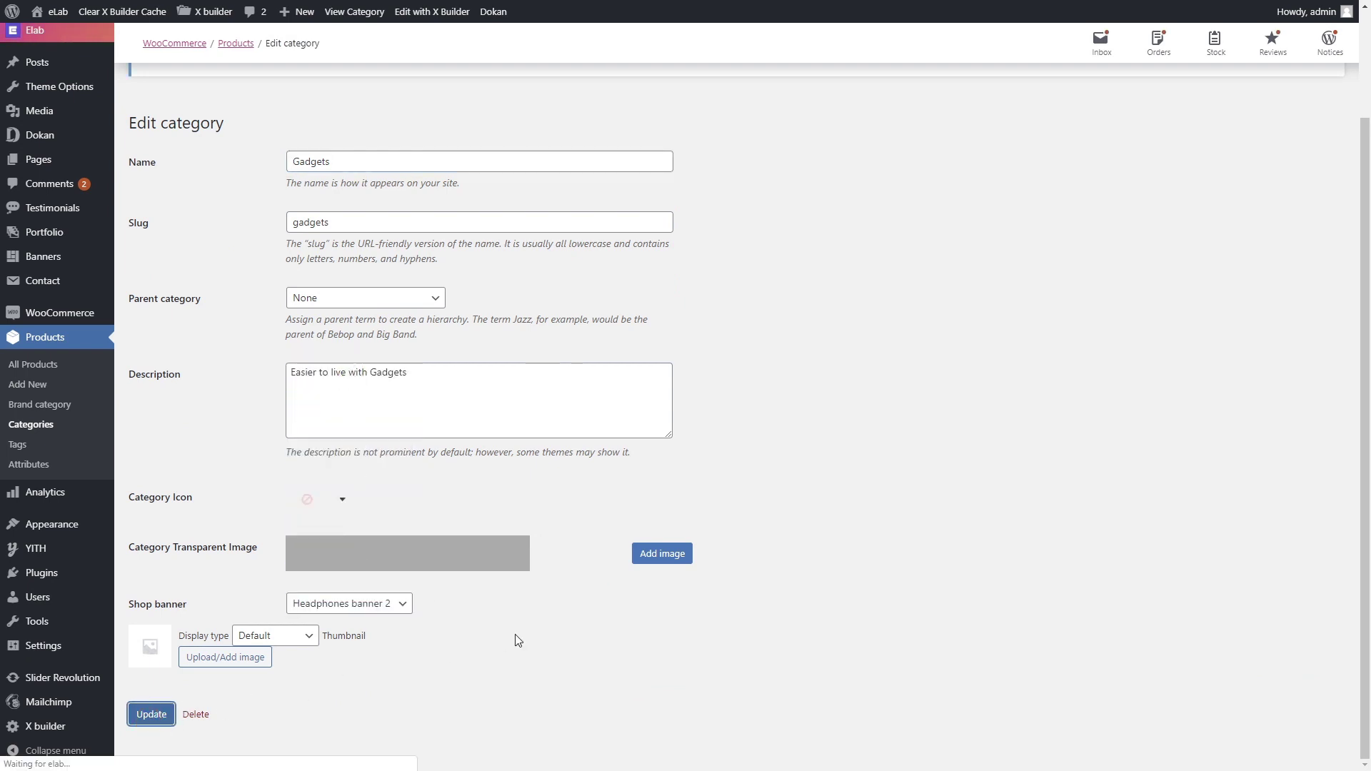